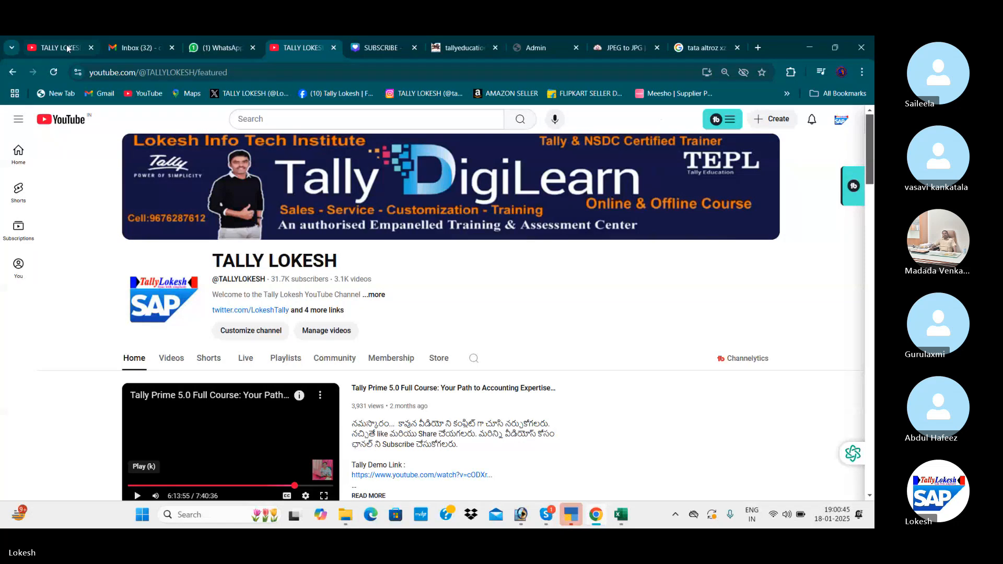
Step: Close the browser tabs for the JPEG to JPG converter, the Tata Altroz image search and the Tally Education site
{"action": "left_click", "coordinate": [648, 47]}
{"action": "left_click", "coordinate": [659, 48]}
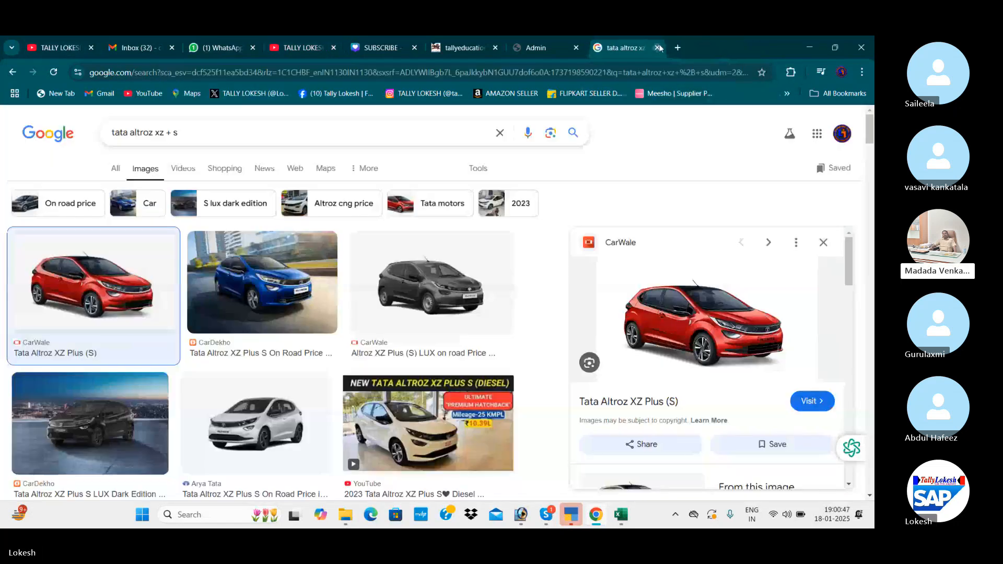
{"action": "left_click", "coordinate": [658, 47]}
{"action": "left_click", "coordinate": [675, 47]}
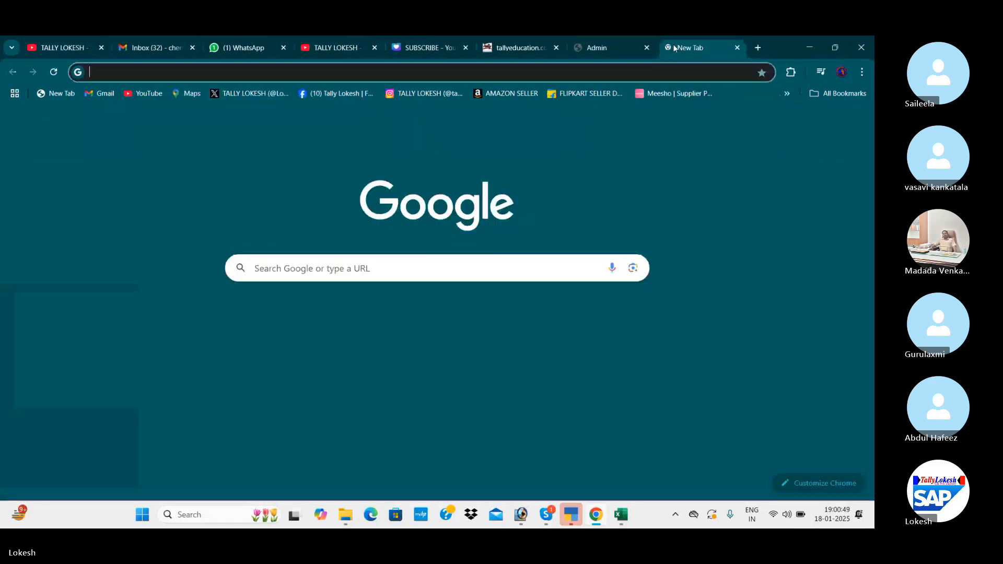
{"action": "left_click", "coordinate": [519, 48]}
{"action": "left_click", "coordinate": [667, 125]}
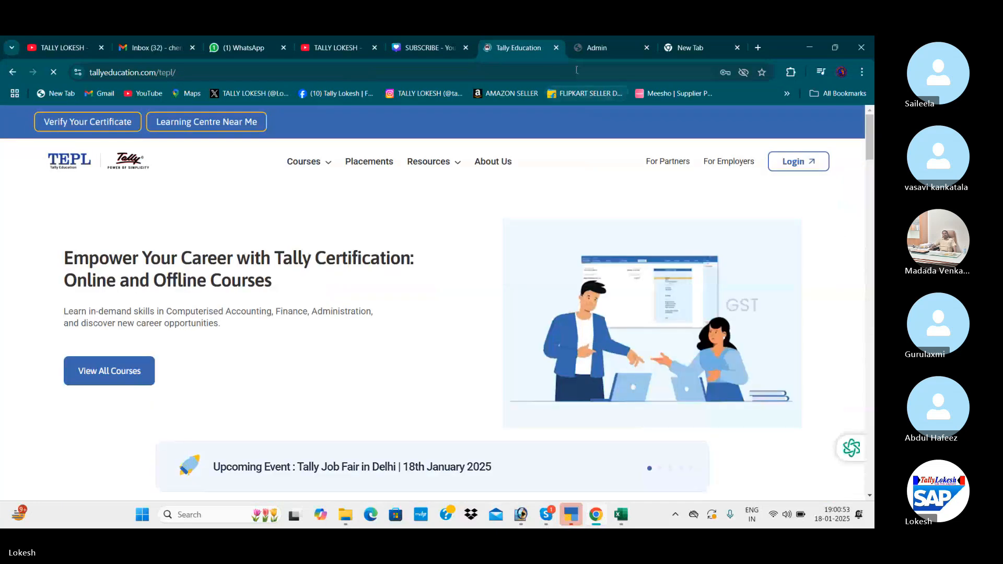
{"action": "key", "text": "ctrl+w"}
Step: Open lokeshinfotech.com in a new browser tab and look over the sections of its home page
{"action": "left_click", "coordinate": [667, 48]}
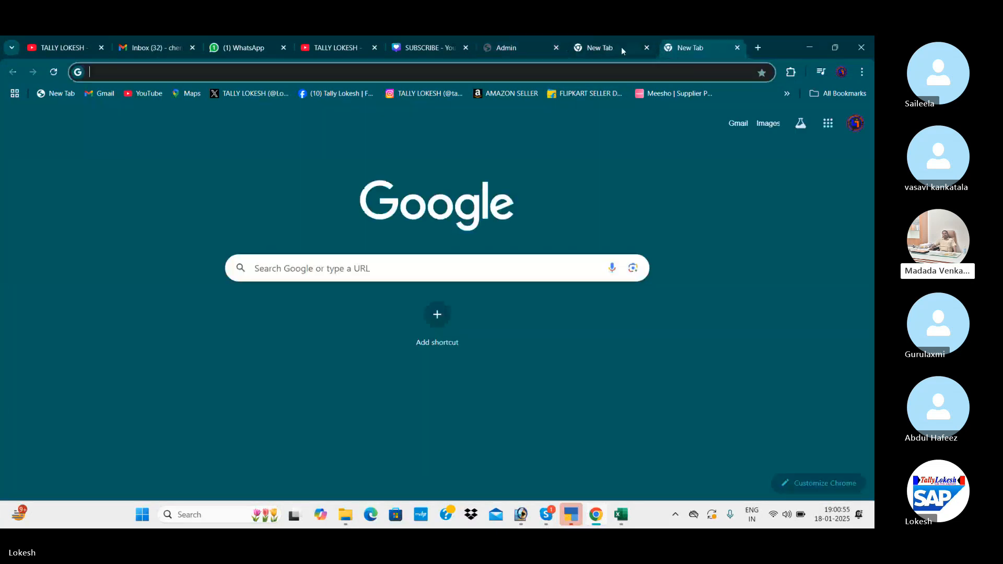
{"action": "type", "text": "lo"}
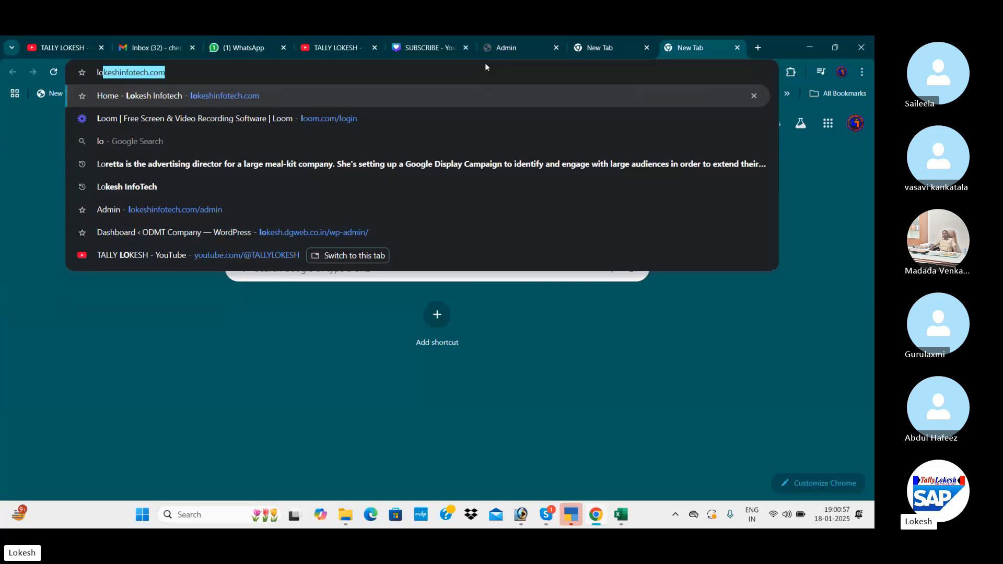
{"action": "key", "text": "Return"}
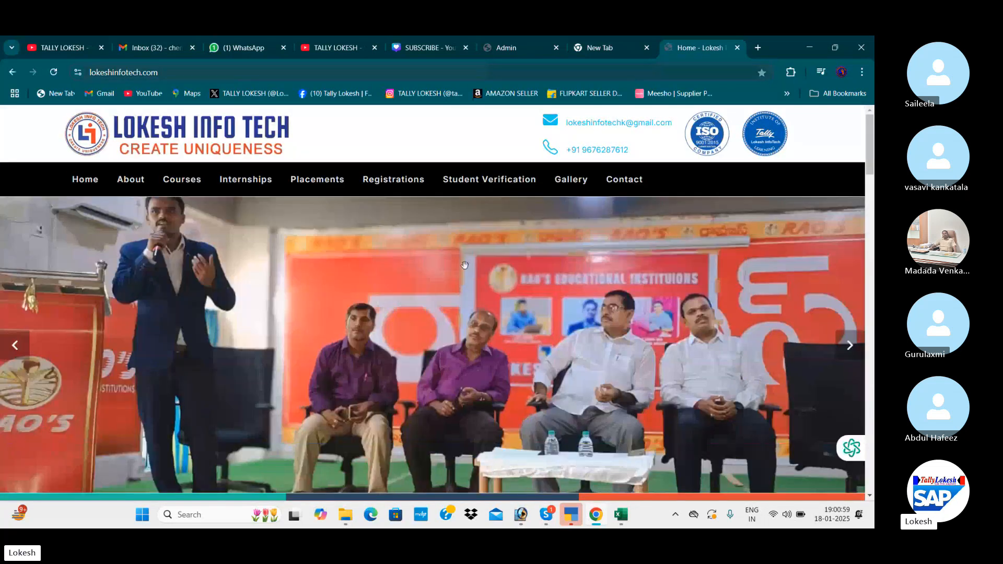
{"action": "scroll", "coordinate": [467, 289], "scroll_direction": "down", "scroll_amount": 3}
{"action": "scroll", "coordinate": [495, 289], "scroll_direction": "down", "scroll_amount": 3}
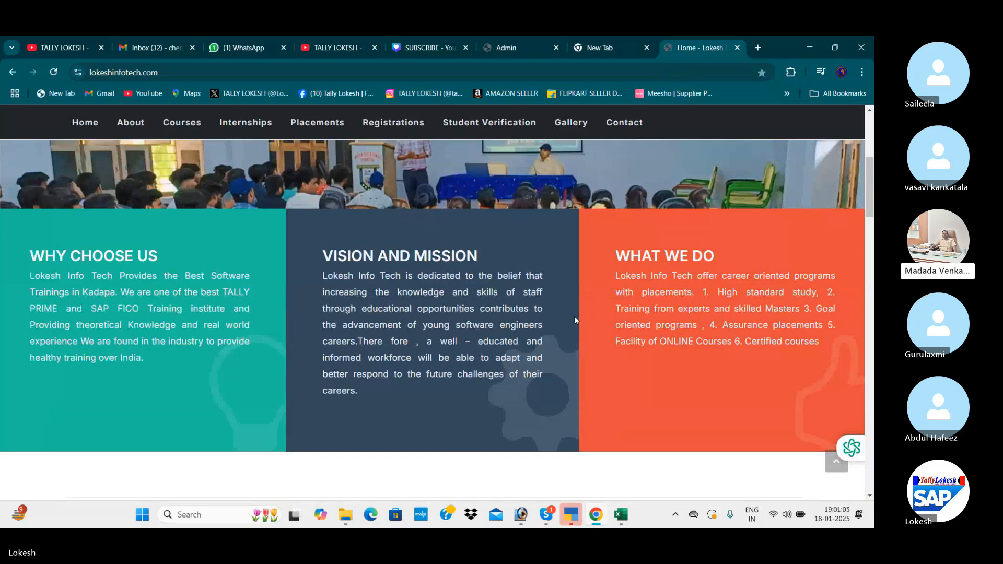
{"action": "scroll", "coordinate": [575, 317], "scroll_direction": "up", "scroll_amount": 5}
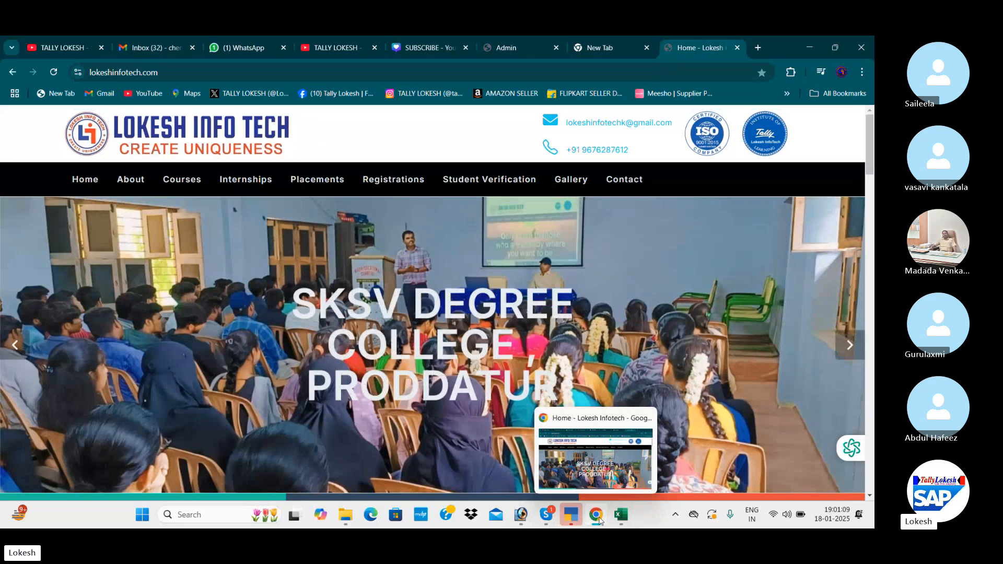
Step: Check the SAP BATCH 14 call window in Skype and minimise it
{"action": "mouse_move", "coordinate": [621, 519]}
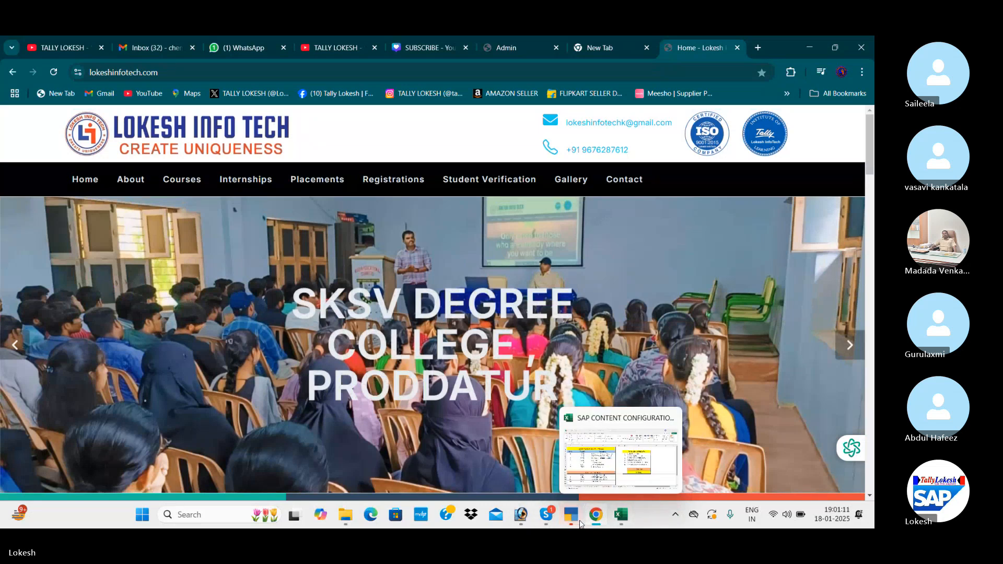
{"action": "mouse_move", "coordinate": [540, 518]}
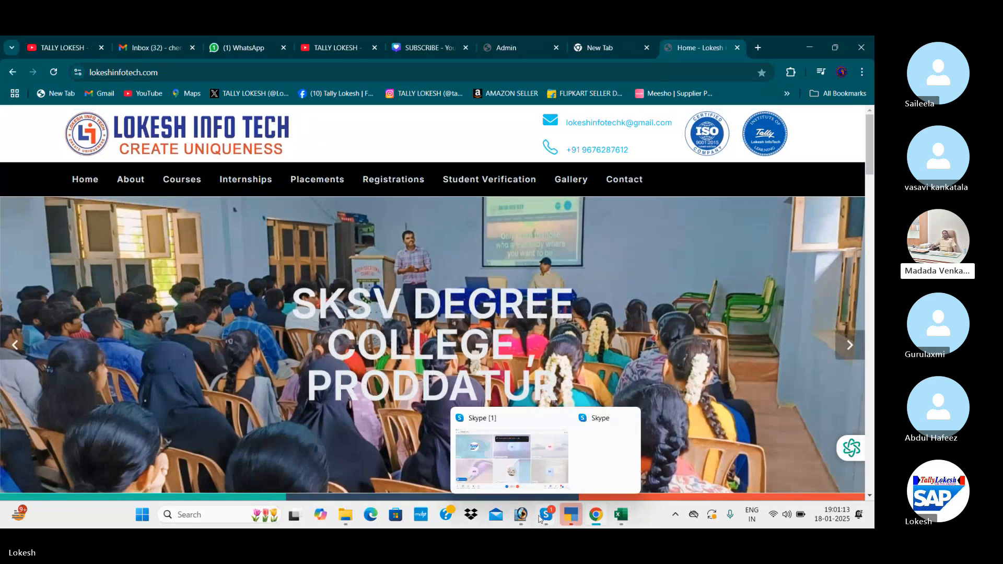
{"action": "left_click", "coordinate": [532, 489]}
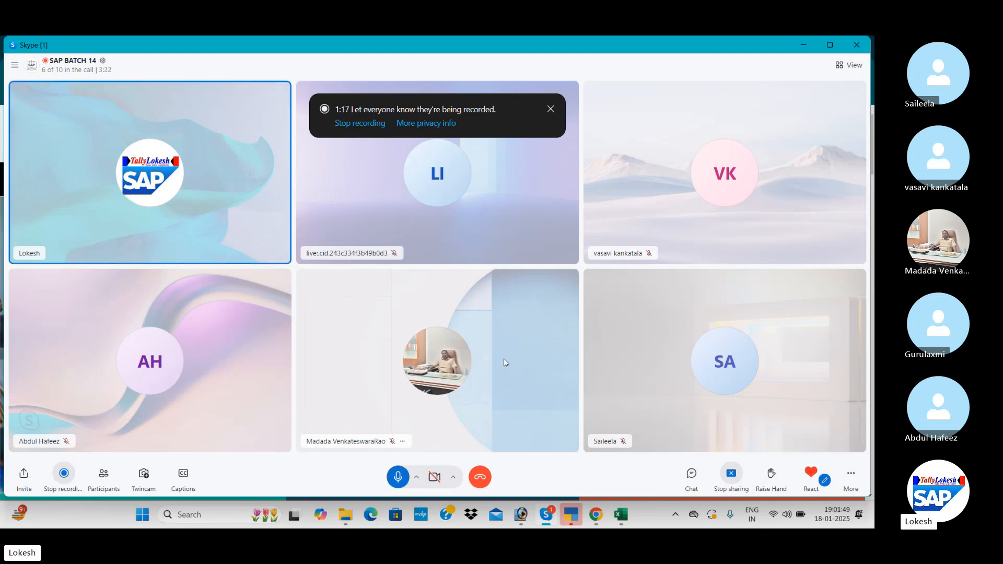
{"action": "left_click", "coordinate": [806, 45]}
Step: Switch to the SAP CONTENT CONFIGURATION workbook in Excel and zoom the TABLES sheet to 170%
{"action": "left_click", "coordinate": [632, 517]}
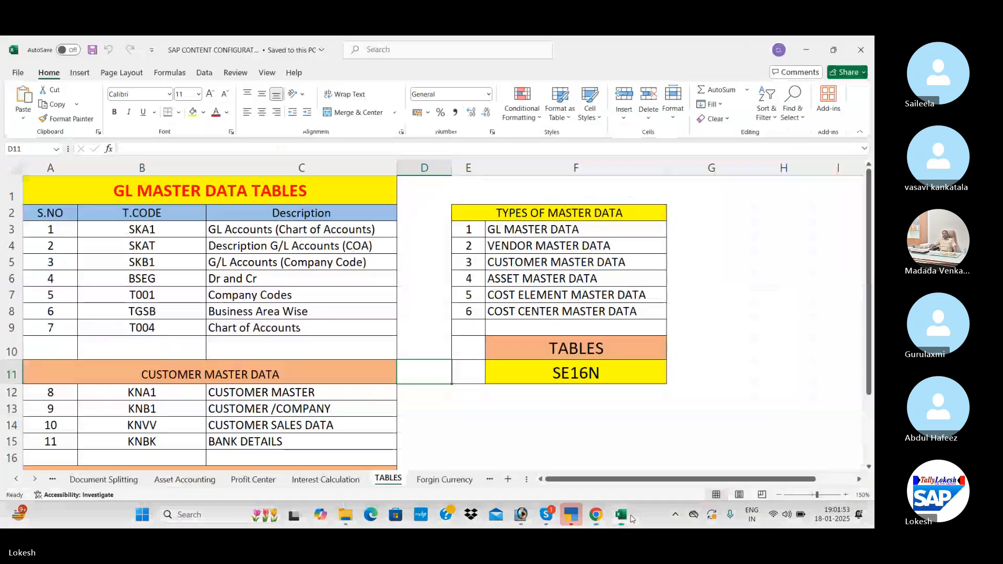
{"action": "left_click", "coordinate": [406, 296]}
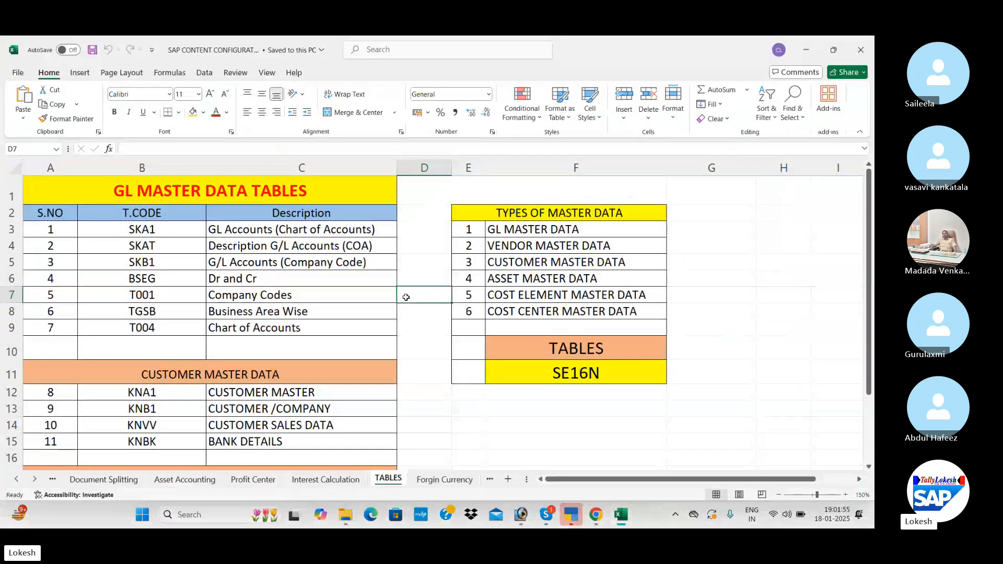
{"action": "left_click", "coordinate": [846, 495]}
{"action": "left_click", "coordinate": [846, 495]}
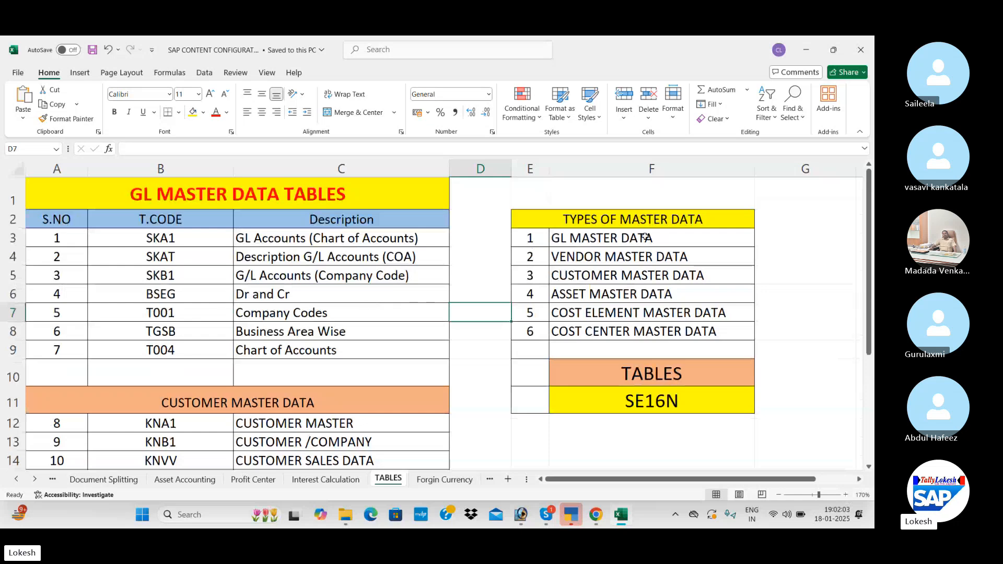
Step: Review the six types of master data in F3:F8 and the SE16N transaction code in F11
{"action": "left_click", "coordinate": [647, 237]}
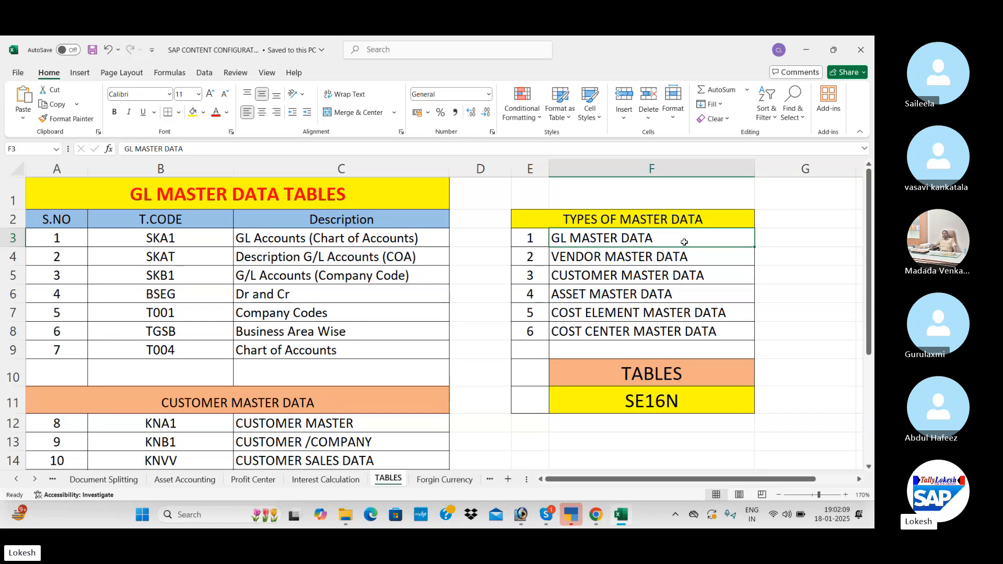
{"action": "left_click_drag", "start_coordinate": [694, 240], "coordinate": [712, 327]}
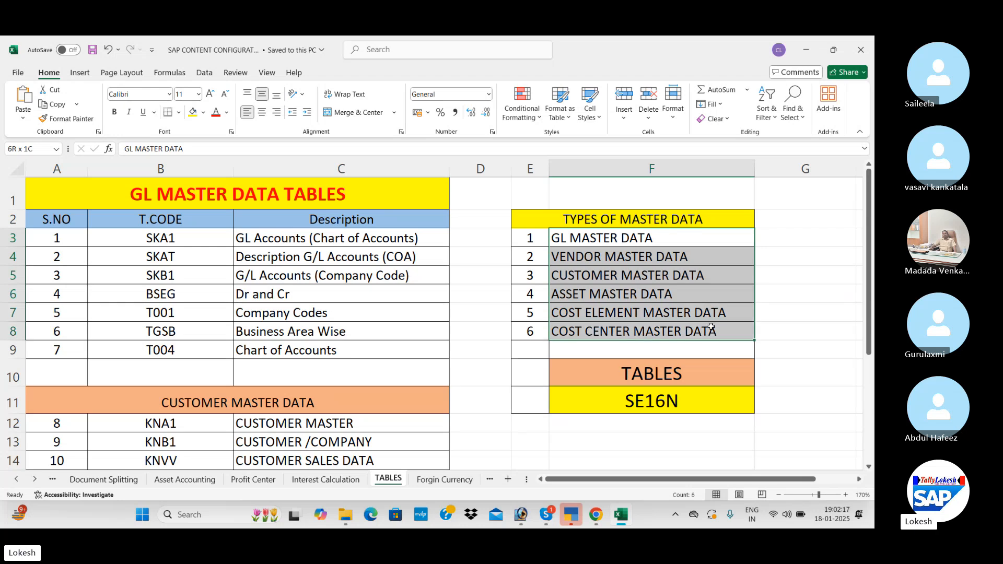
{"action": "left_click", "coordinate": [595, 273]}
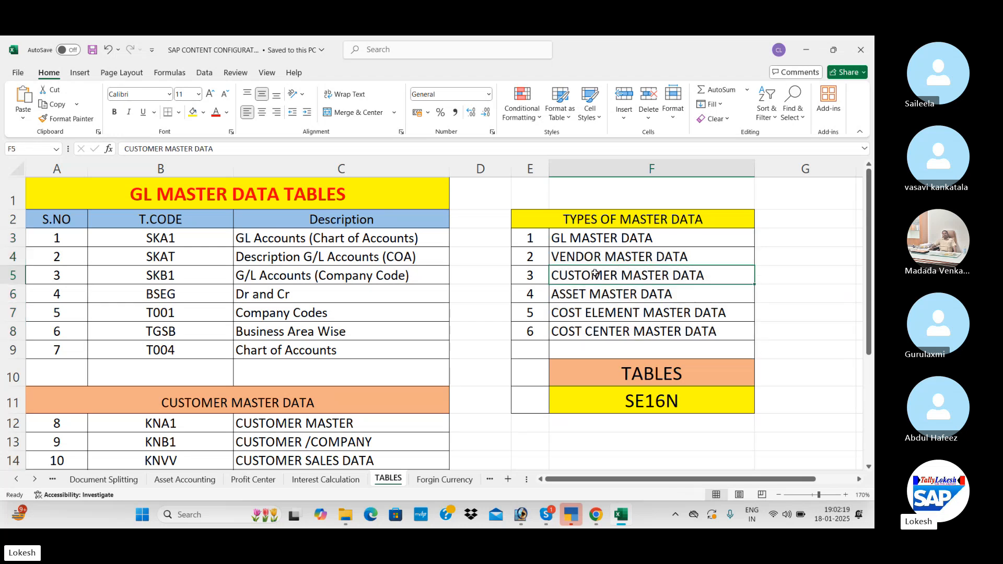
{"action": "left_click", "coordinate": [661, 403]}
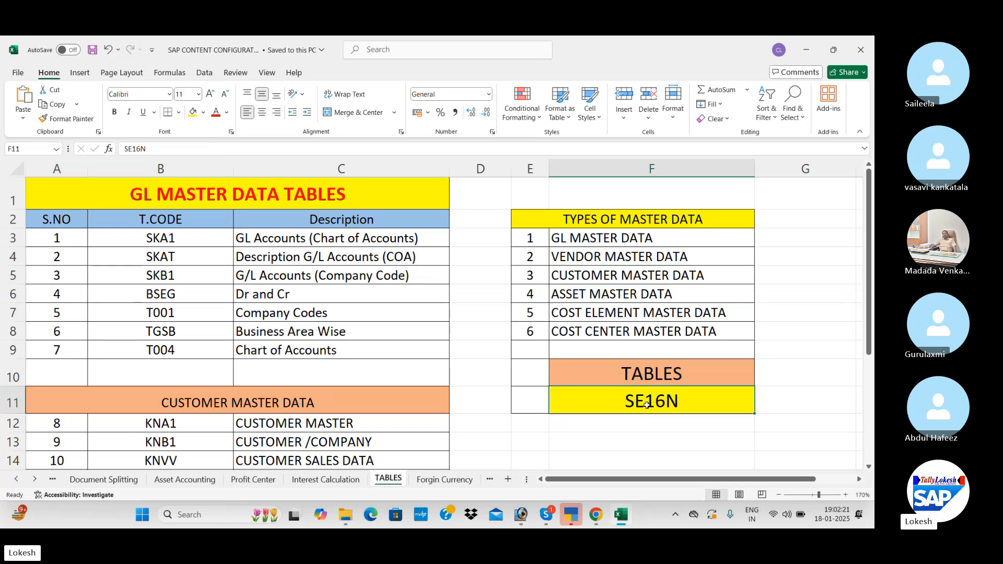
Step: Shrink the font of the TABLES heading in F10 slightly after trying it at 20 points
{"action": "left_click", "coordinate": [659, 371]}
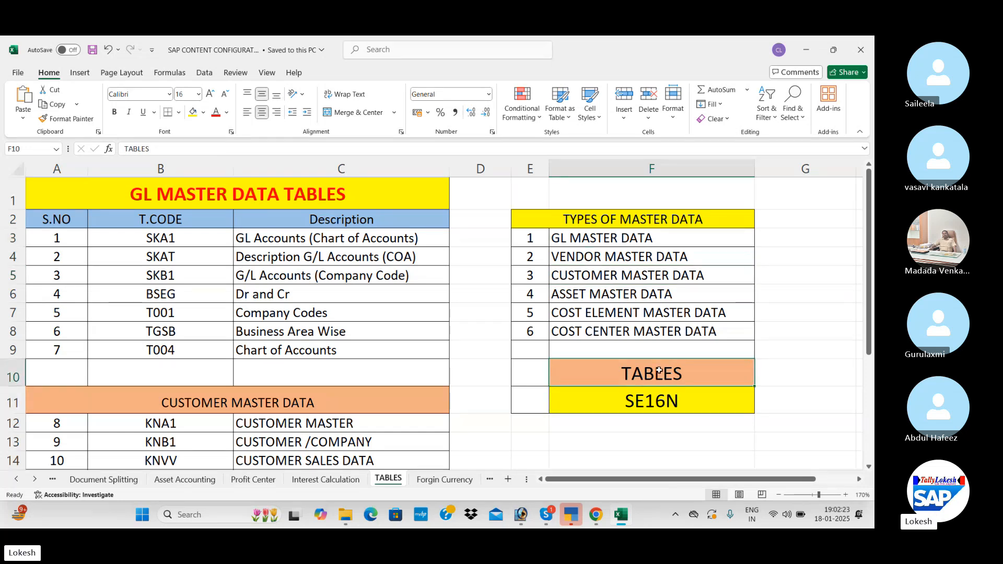
{"action": "left_click", "coordinate": [211, 94]}
{"action": "left_click", "coordinate": [211, 94]}
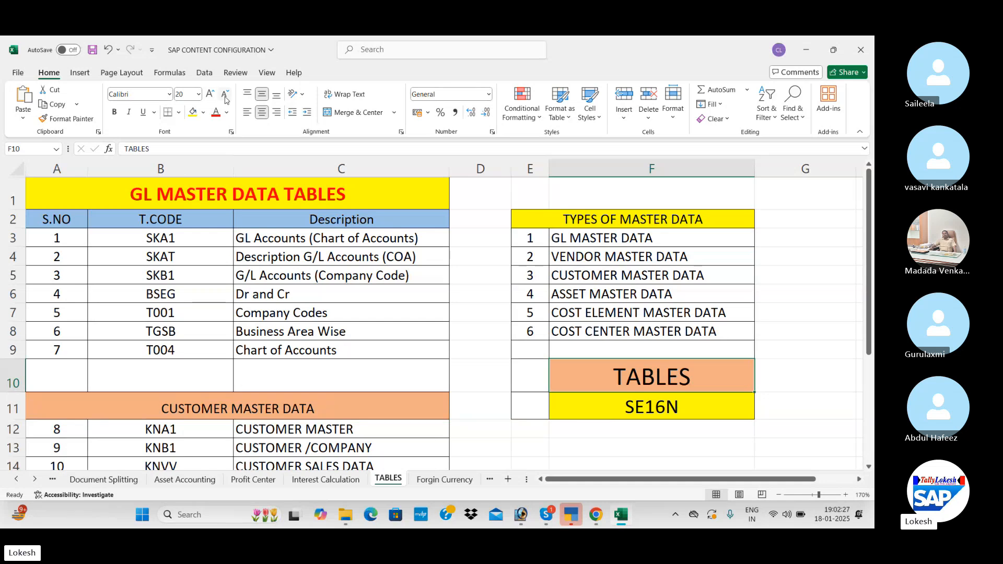
{"action": "left_click", "coordinate": [225, 95]}
{"action": "left_click", "coordinate": [225, 95]}
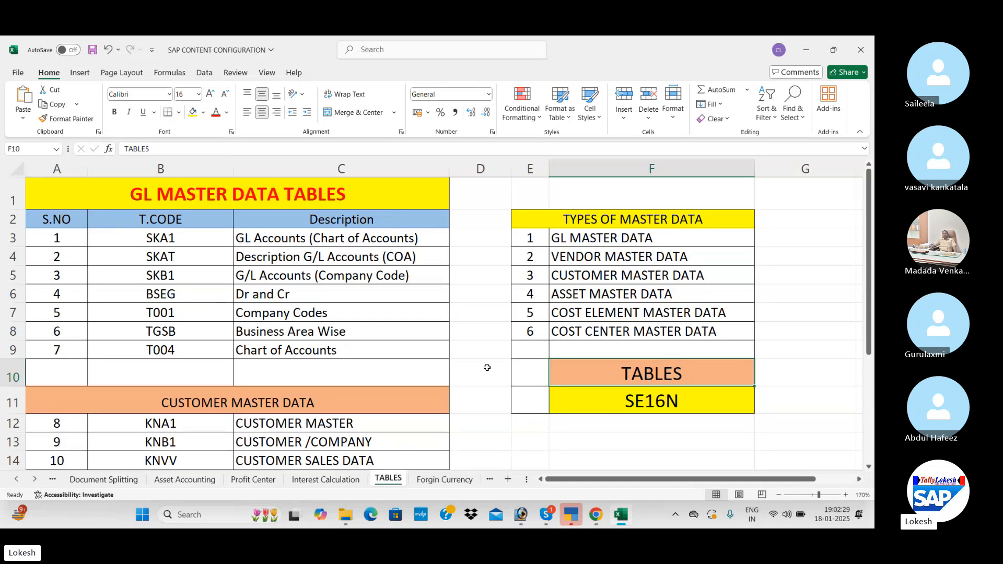
{"action": "left_click", "coordinate": [494, 324]}
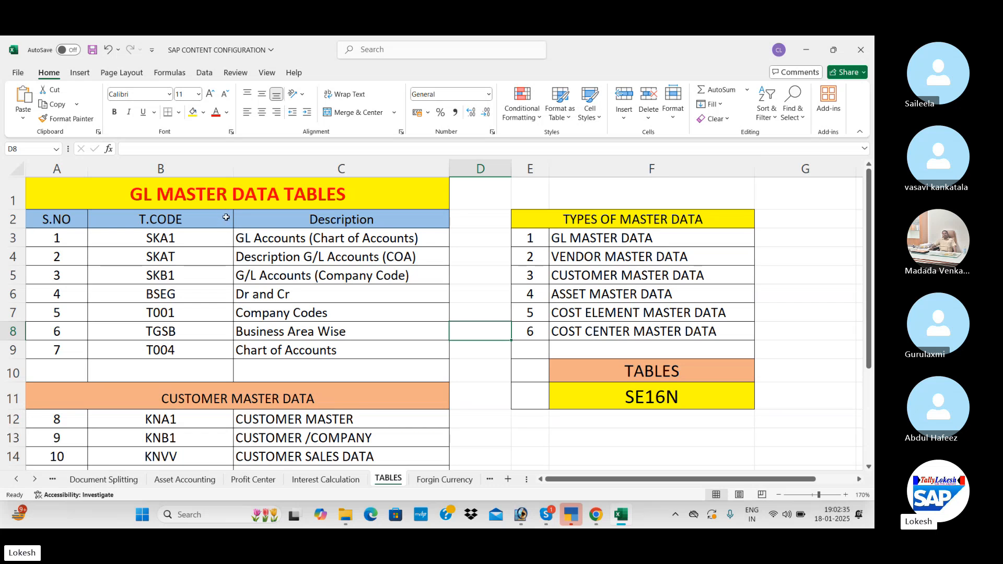
Step: Go through the GL master data tables row by row, from SKA1 to T004, with their descriptions
{"action": "left_click", "coordinate": [192, 240]}
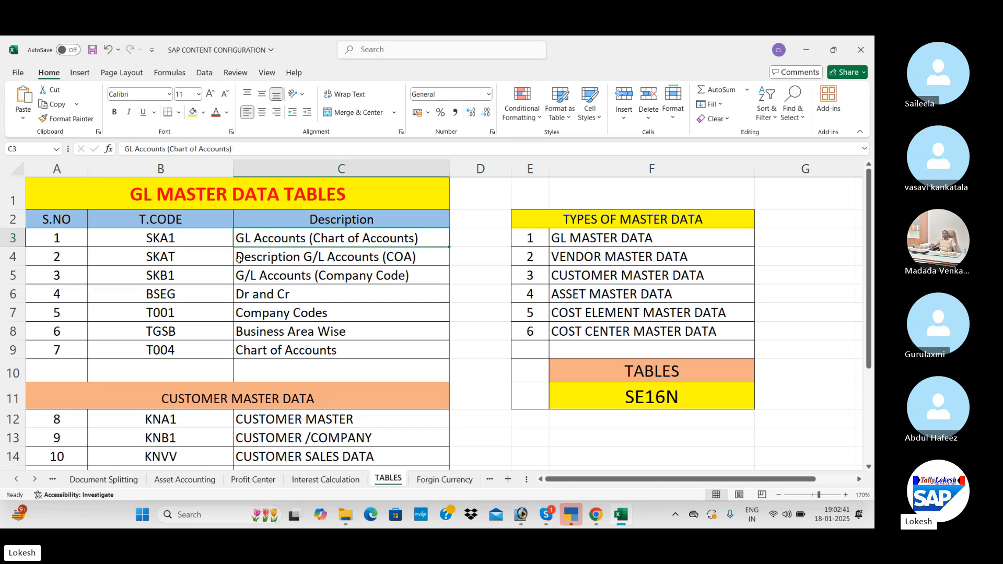
{"action": "left_click", "coordinate": [199, 262]}
{"action": "left_click", "coordinate": [293, 262]}
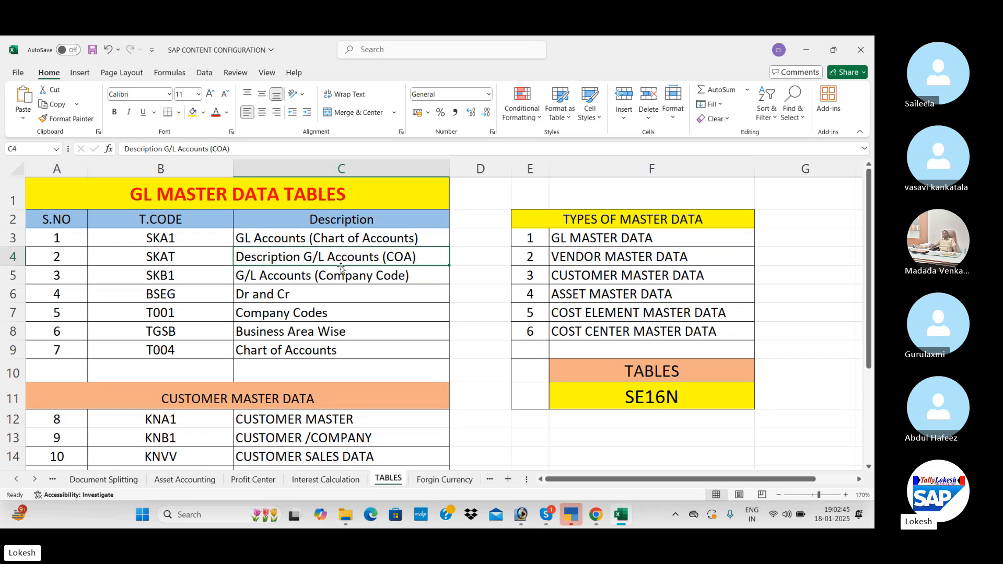
{"action": "left_click", "coordinate": [205, 275]}
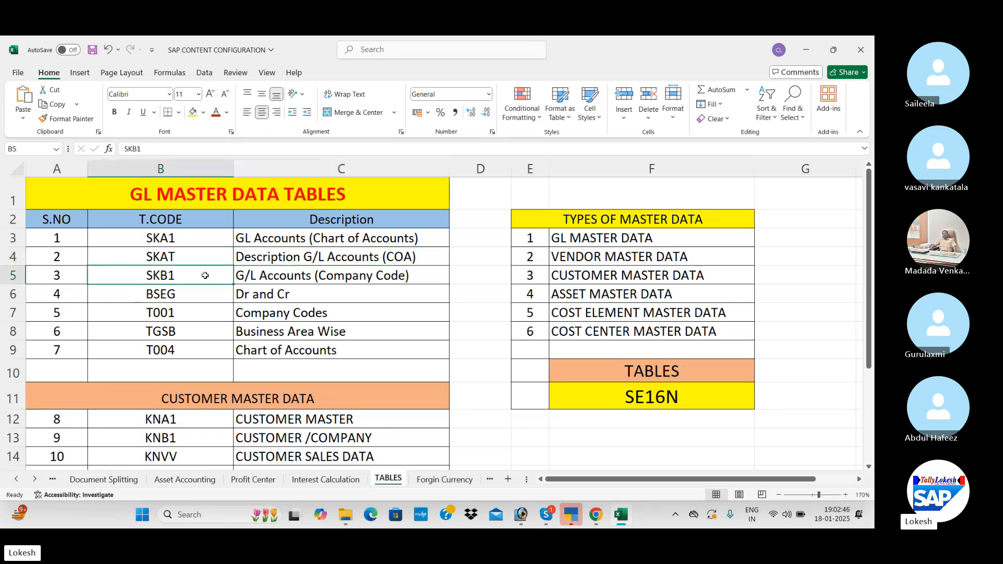
{"action": "left_click", "coordinate": [340, 280]}
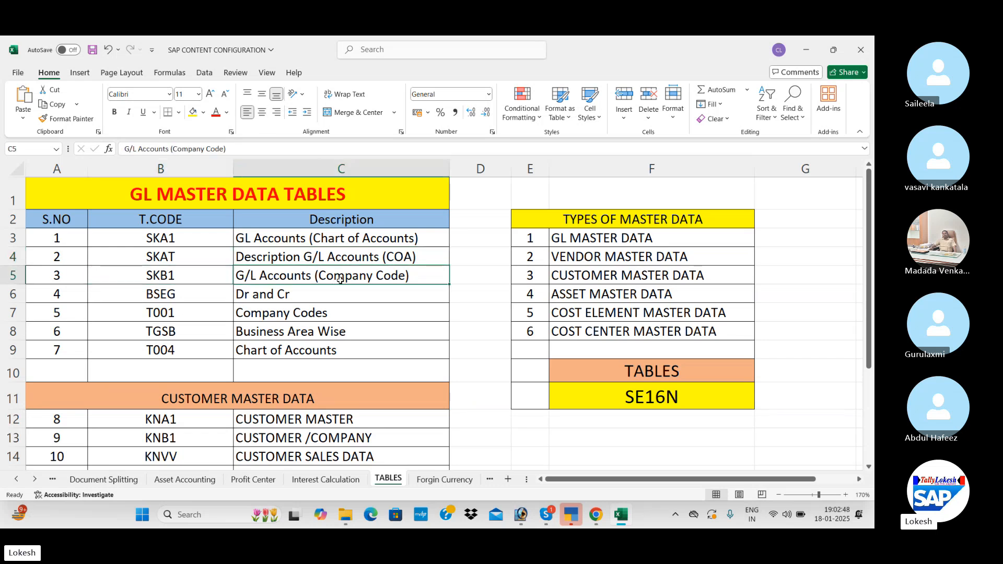
{"action": "left_click", "coordinate": [194, 300]}
{"action": "left_click", "coordinate": [250, 294]}
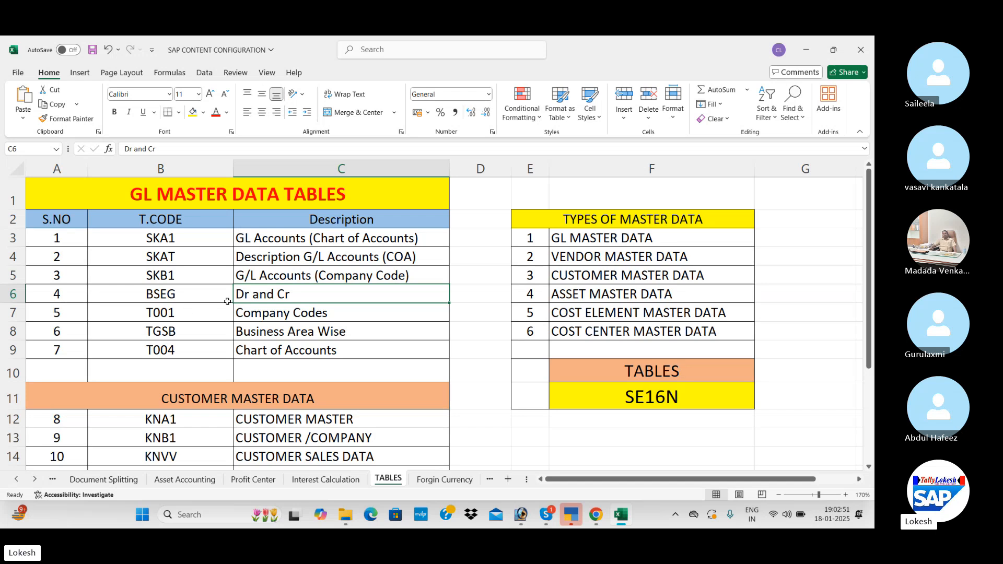
{"action": "left_click", "coordinate": [188, 311]}
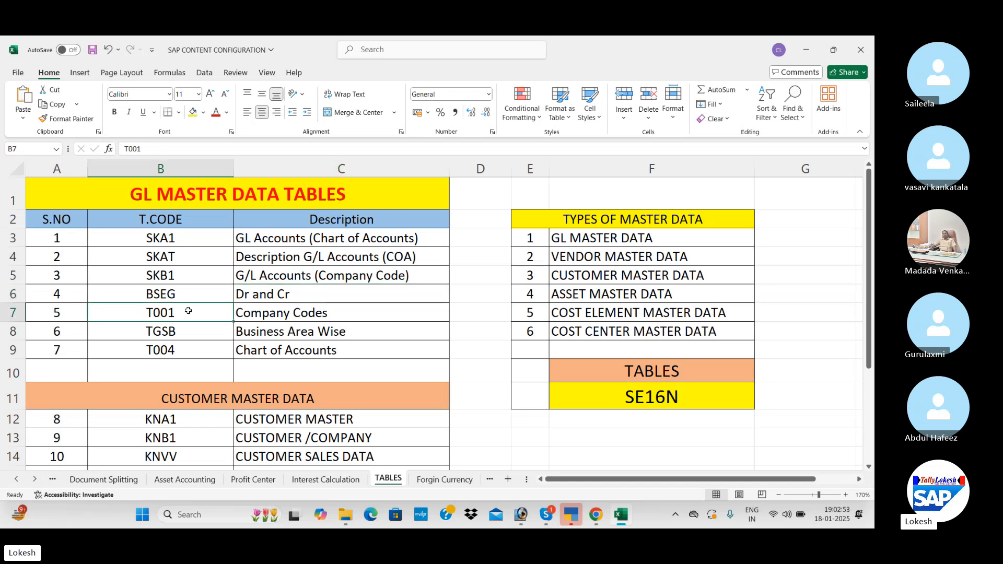
{"action": "left_click", "coordinate": [301, 309]}
{"action": "left_click", "coordinate": [201, 335]}
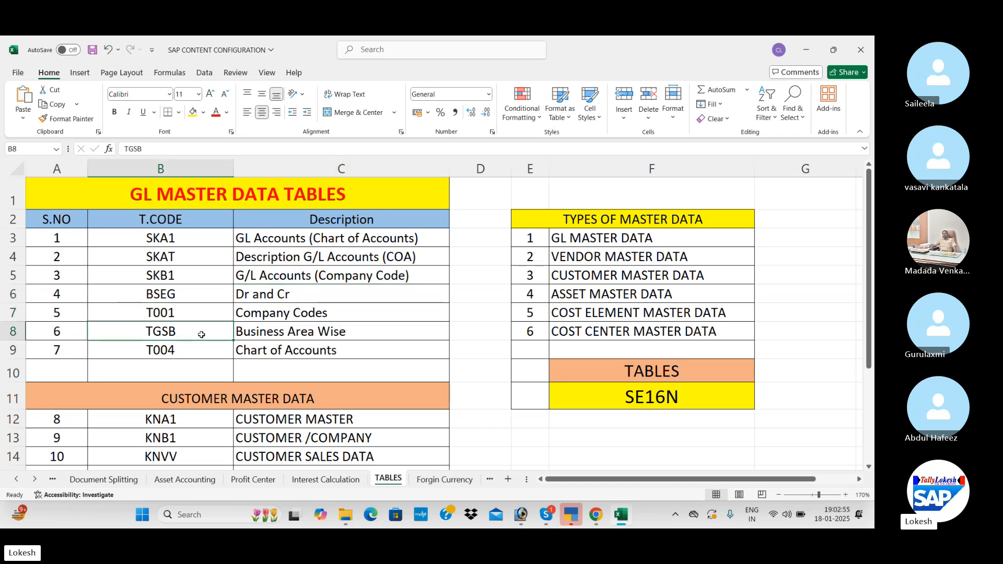
{"action": "left_click", "coordinate": [305, 333]}
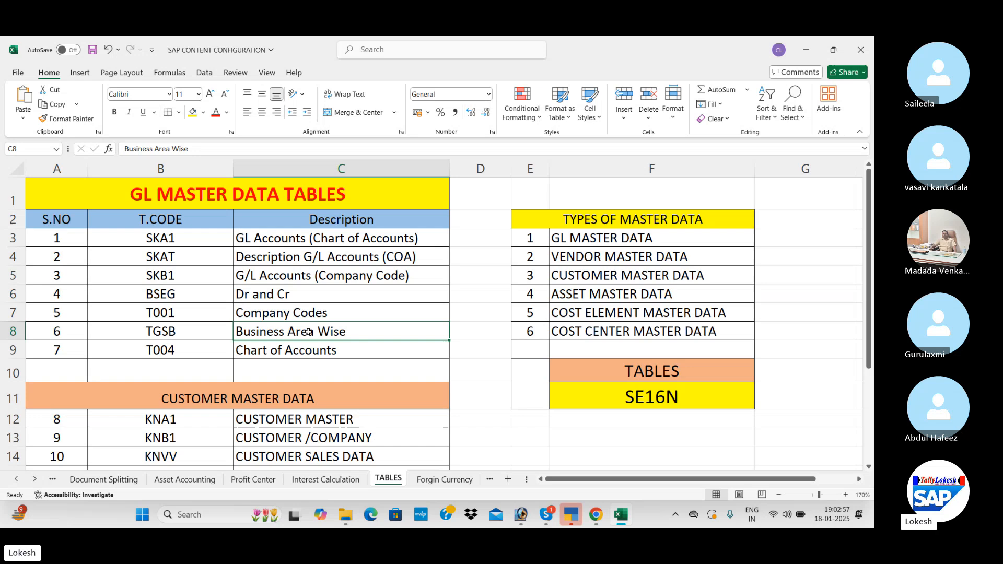
{"action": "left_click", "coordinate": [192, 357]}
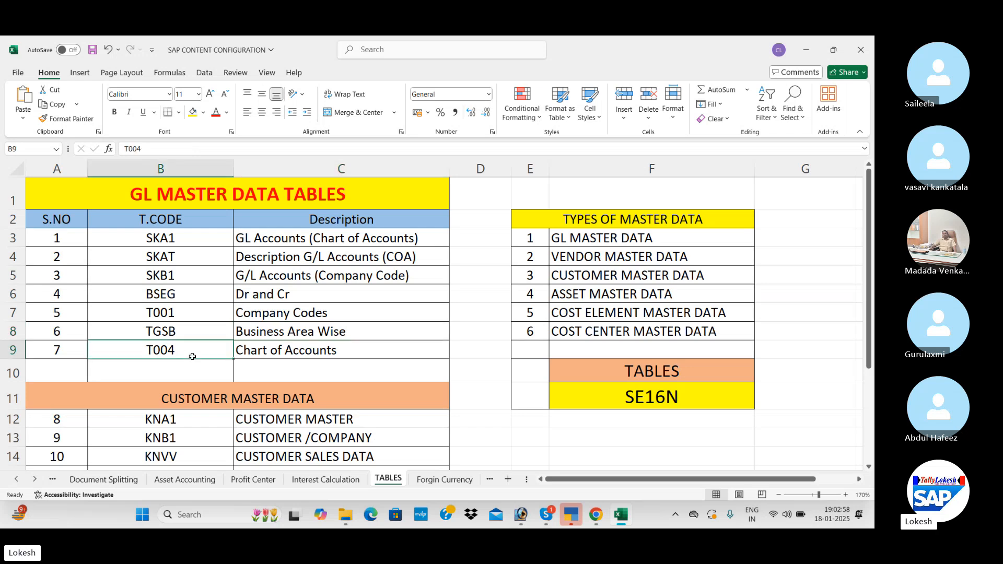
{"action": "left_click", "coordinate": [323, 350]}
Step: Go through the customer master data tables row by row, from KNA1 to KNBK, with their descriptions
{"action": "scroll", "coordinate": [314, 334], "scroll_direction": "down", "scroll_amount": 2}
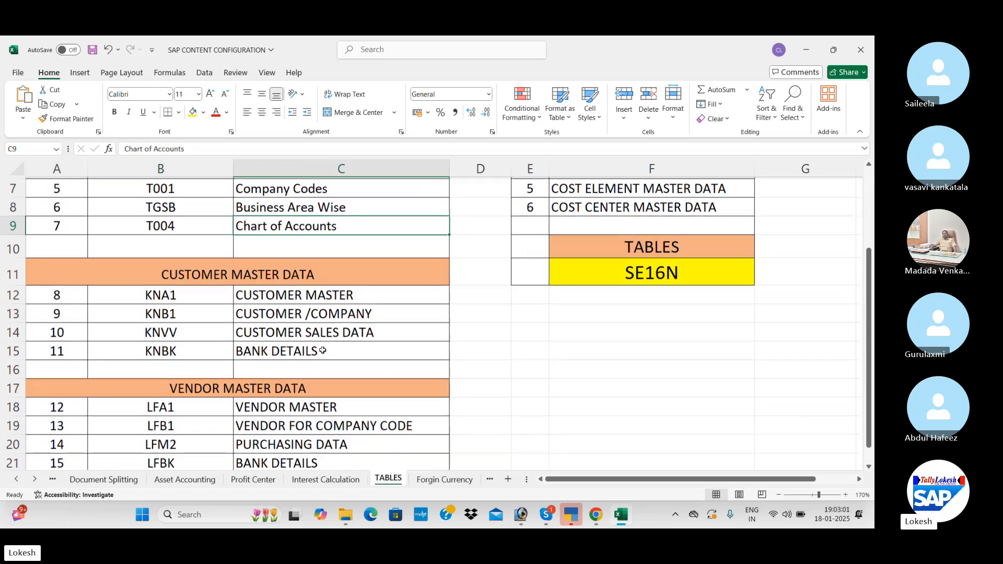
{"action": "left_click", "coordinate": [307, 271]}
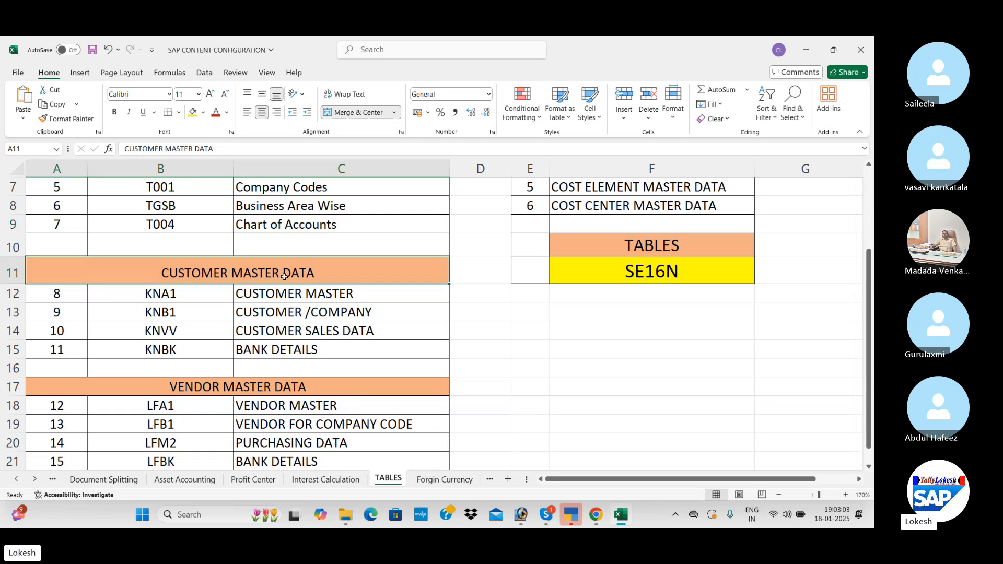
{"action": "left_click", "coordinate": [199, 290]}
{"action": "left_click", "coordinate": [304, 296]}
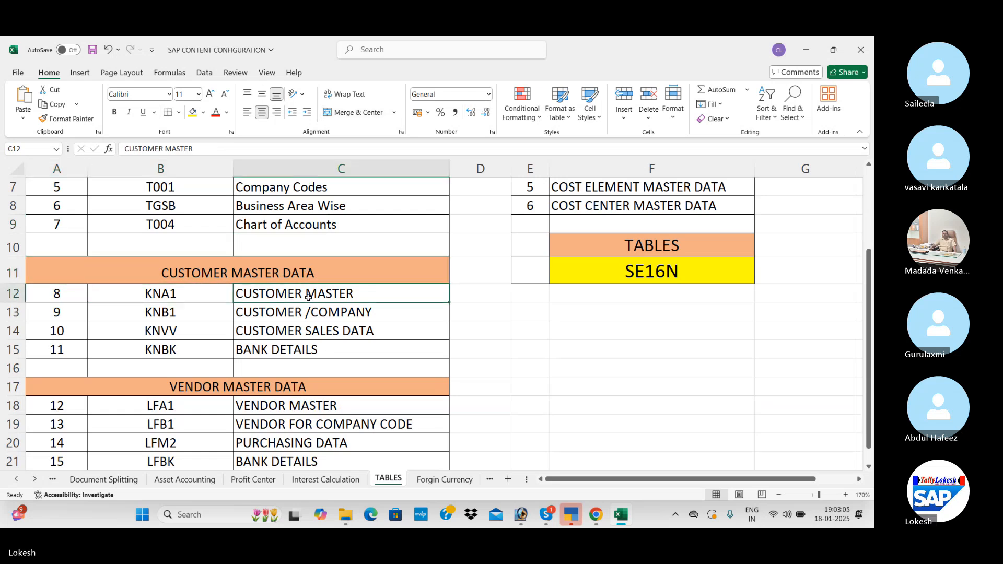
{"action": "left_click", "coordinate": [202, 322]}
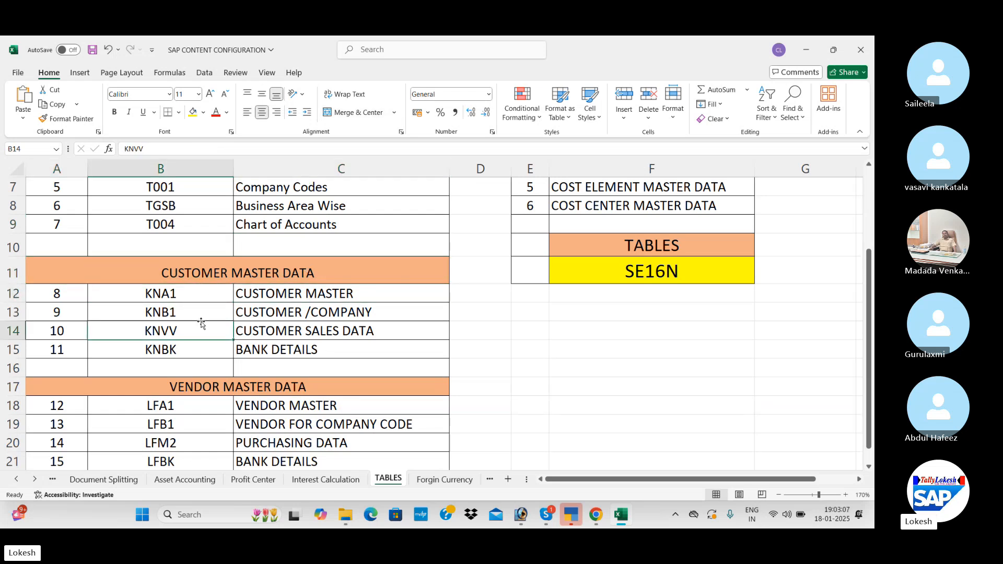
{"action": "left_click", "coordinate": [201, 316]}
{"action": "left_click", "coordinate": [299, 310]}
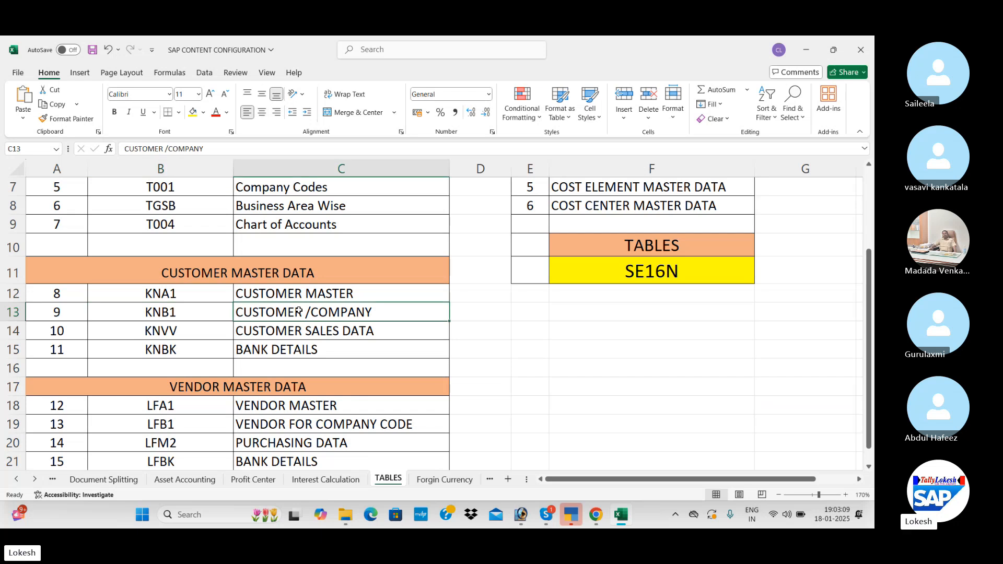
{"action": "left_click", "coordinate": [207, 332]}
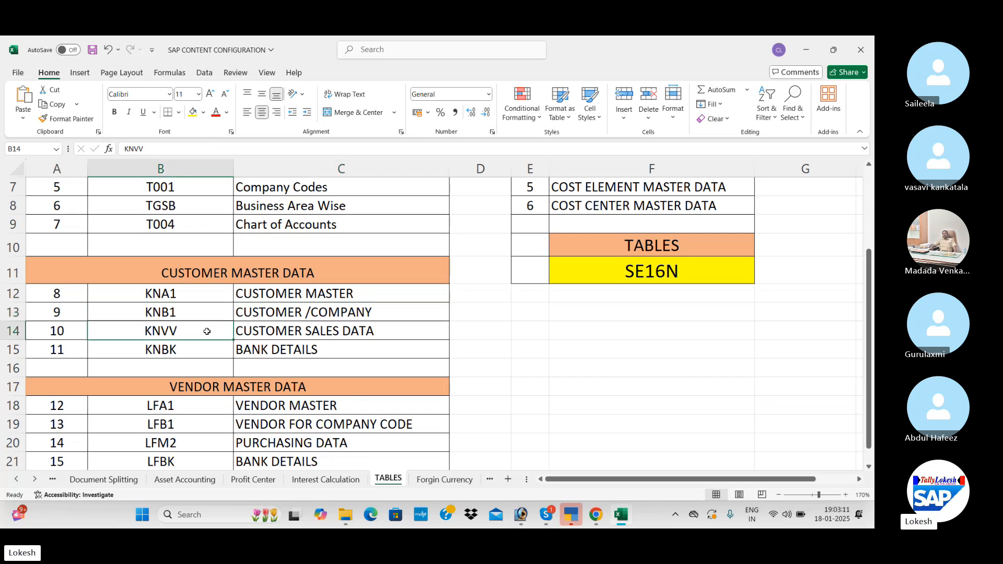
{"action": "left_click", "coordinate": [297, 332]}
{"action": "left_click", "coordinate": [186, 350]}
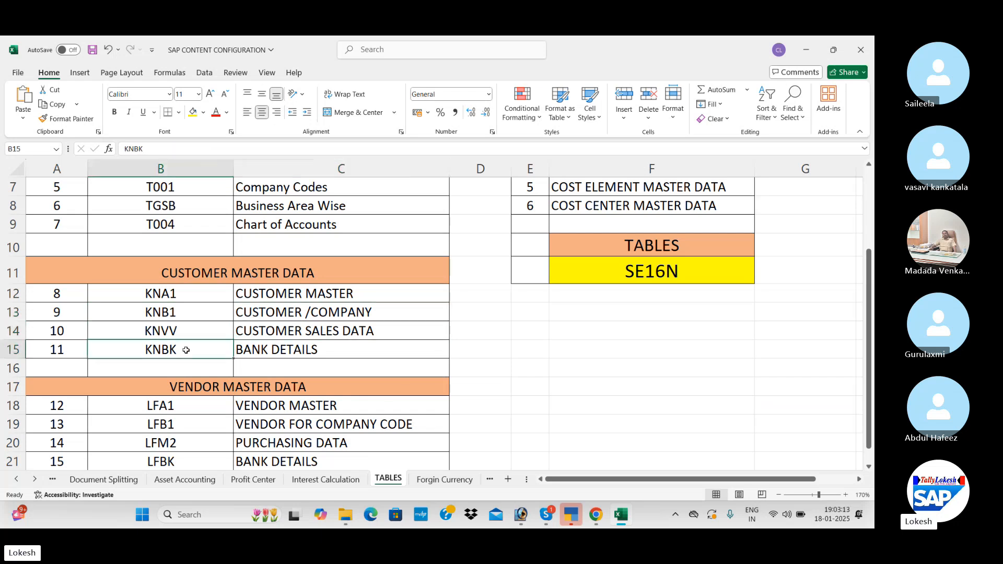
{"action": "left_click", "coordinate": [280, 350]}
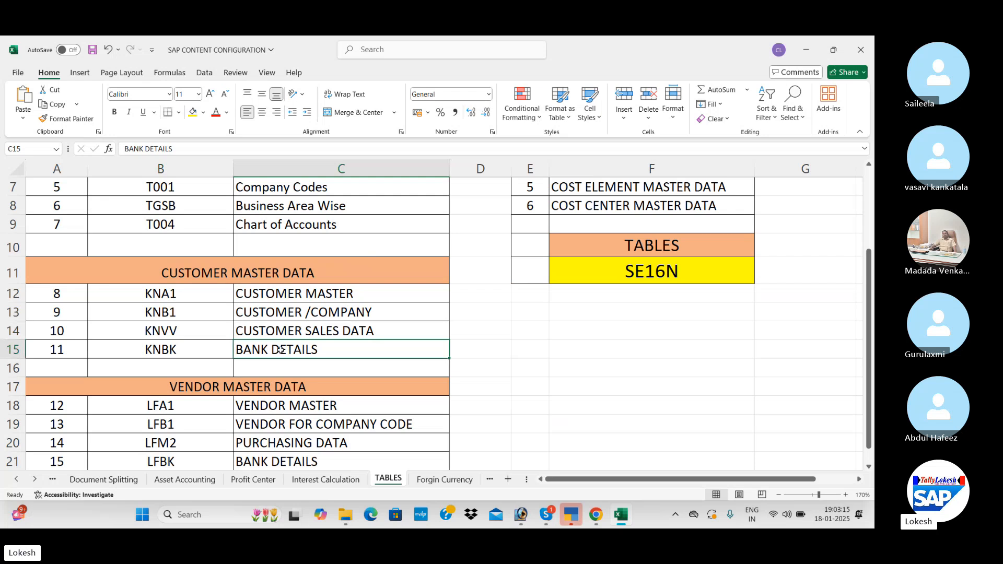
Step: Go through the vendor master data tables row by row, from LFA1 to BKPF, with their descriptions
{"action": "scroll", "coordinate": [281, 350], "scroll_direction": "down", "scroll_amount": 1}
{"action": "left_click", "coordinate": [230, 332]}
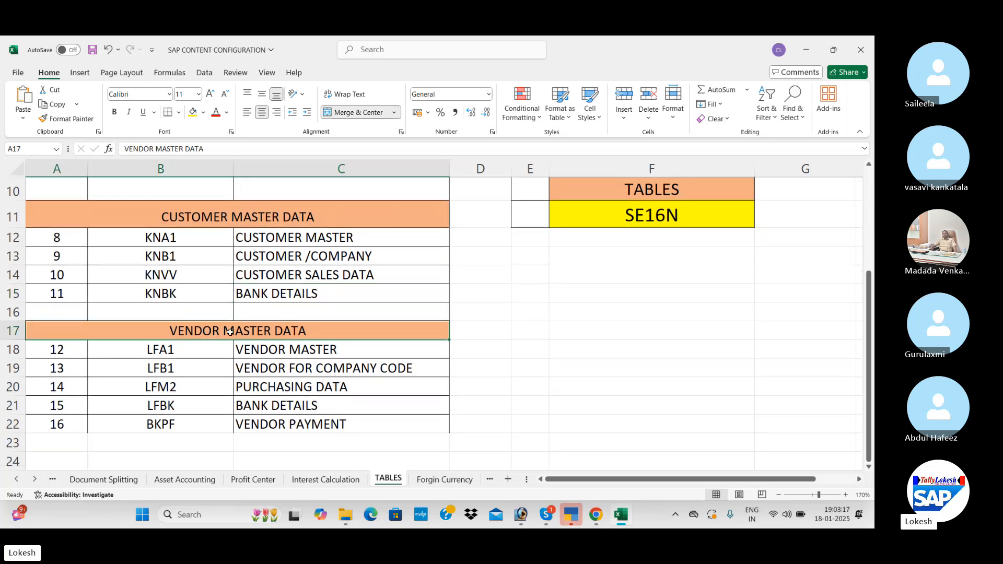
{"action": "left_click", "coordinate": [200, 349]}
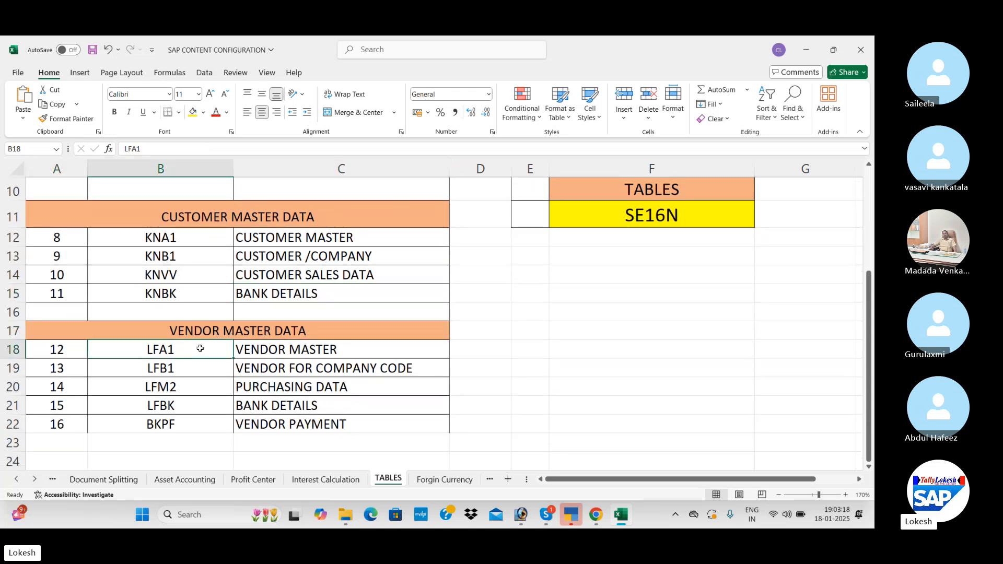
{"action": "left_click", "coordinate": [324, 353]}
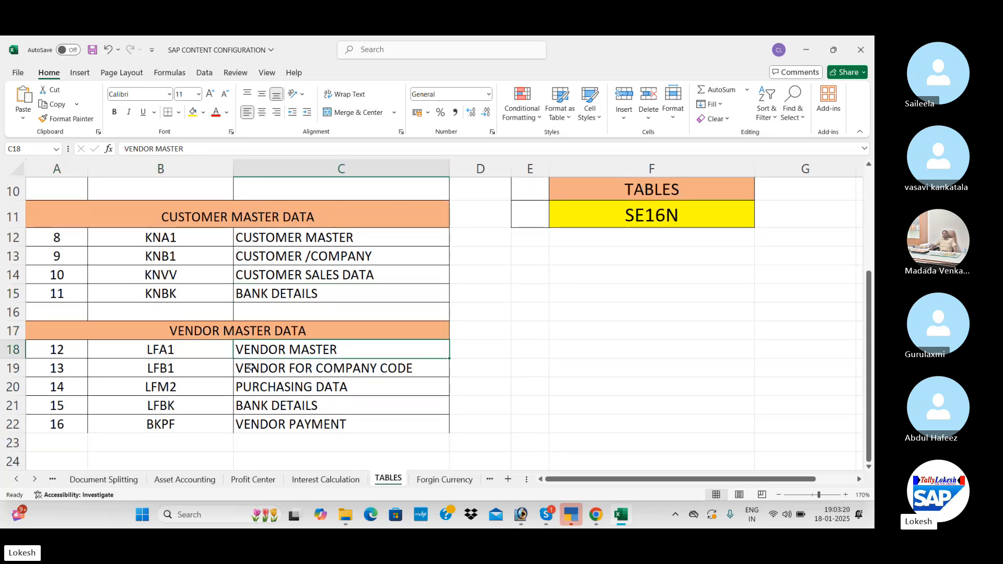
{"action": "left_click", "coordinate": [280, 369]}
{"action": "left_click", "coordinate": [215, 390]}
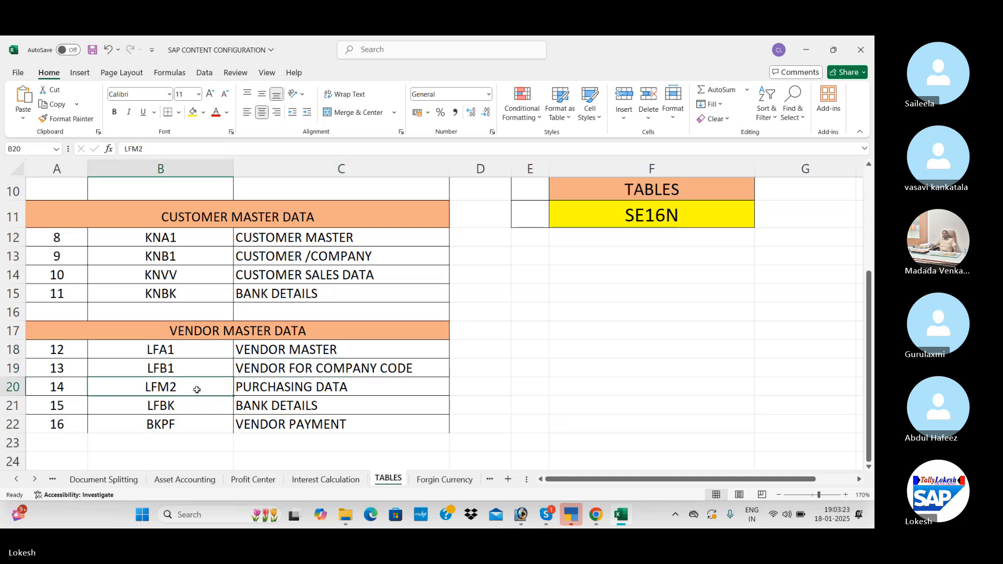
{"action": "left_click", "coordinate": [318, 388]}
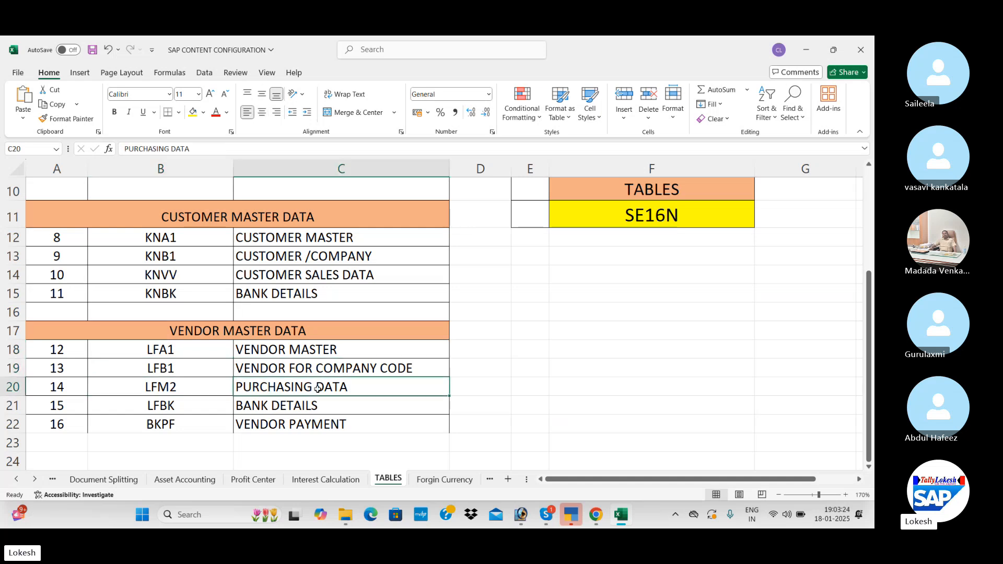
{"action": "left_click", "coordinate": [196, 412]}
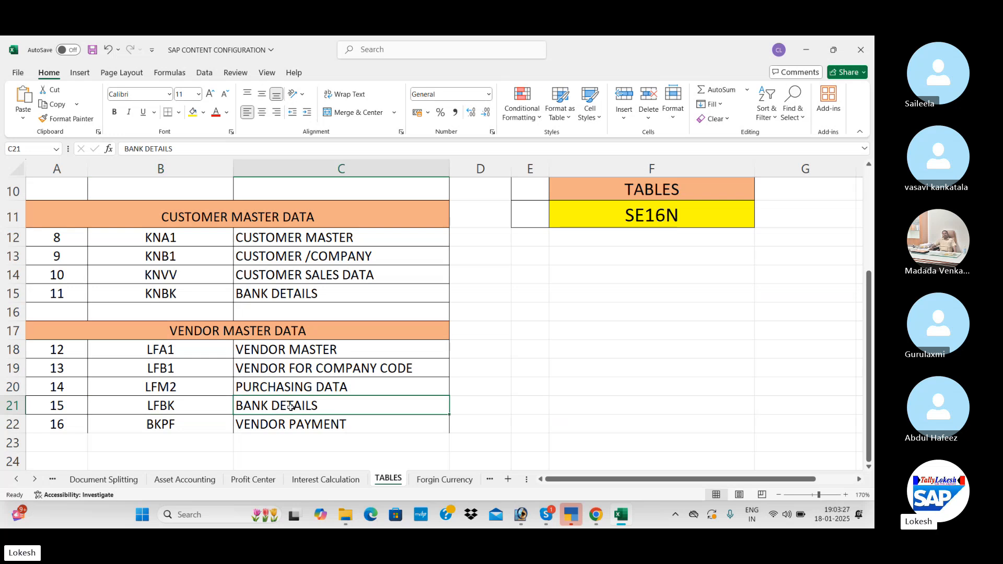
{"action": "left_click", "coordinate": [199, 429]}
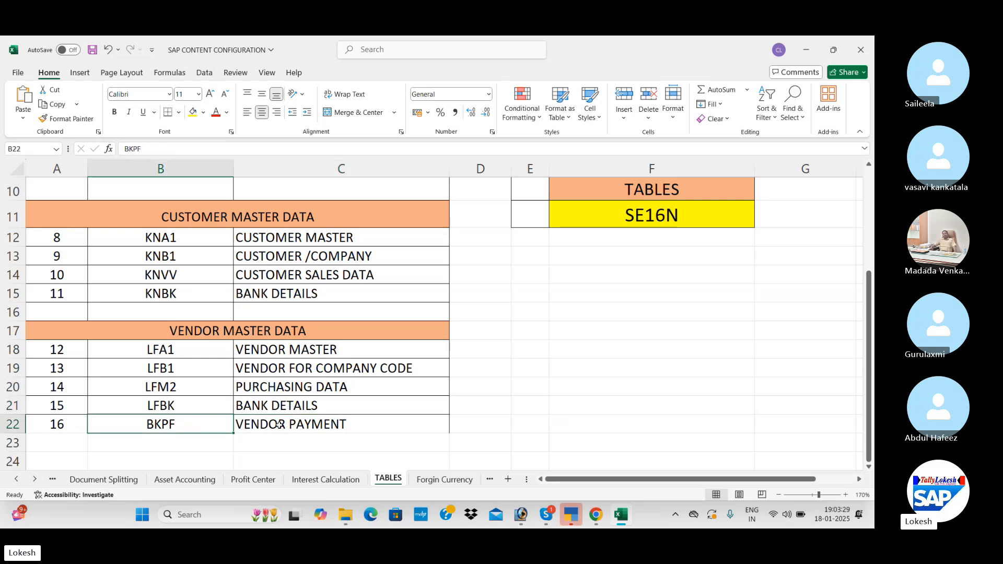
{"action": "left_click", "coordinate": [330, 423]}
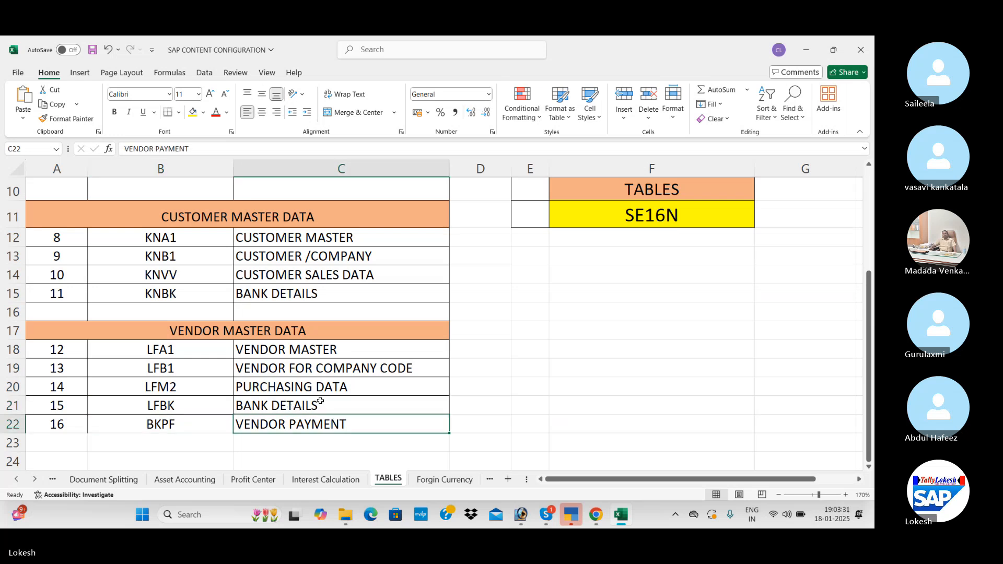
{"action": "scroll", "coordinate": [312, 375], "scroll_direction": "up", "scroll_amount": 3}
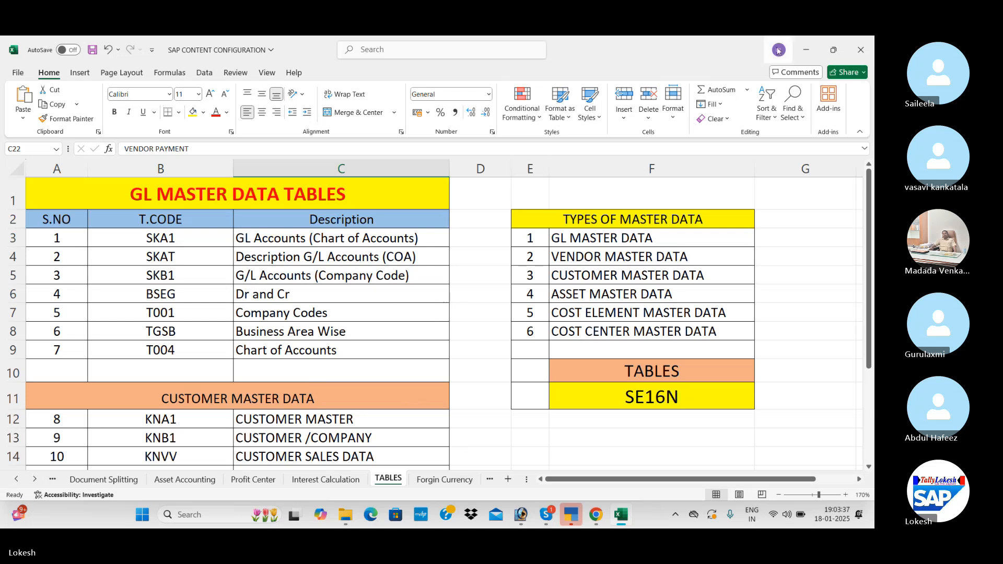
Step: Clear the desktop by minimizing Excel, Chrome and Photoshop and quitting TallyPrime
{"action": "left_click", "coordinate": [809, 49]}
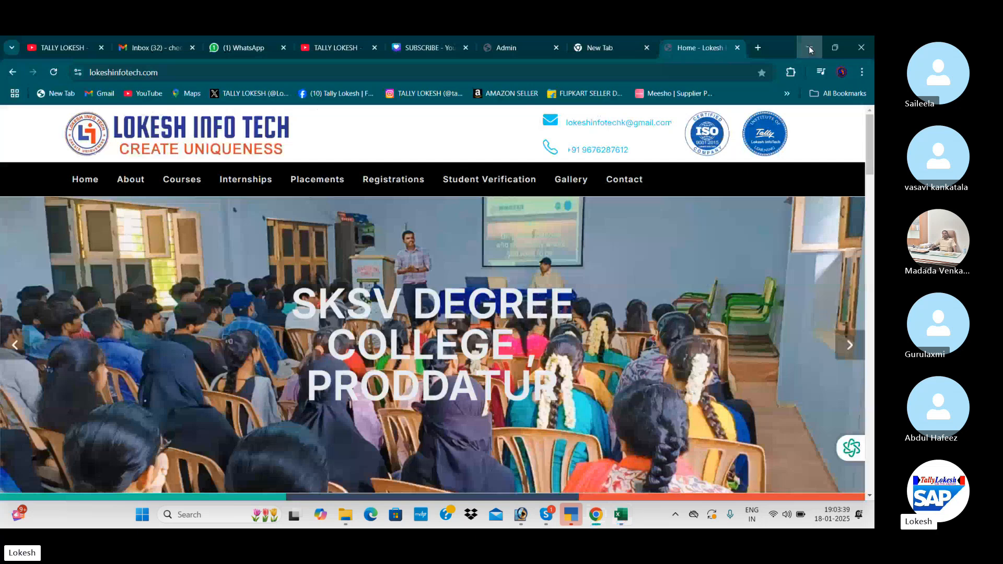
{"action": "left_click", "coordinate": [809, 46]}
{"action": "left_click", "coordinate": [867, 47]}
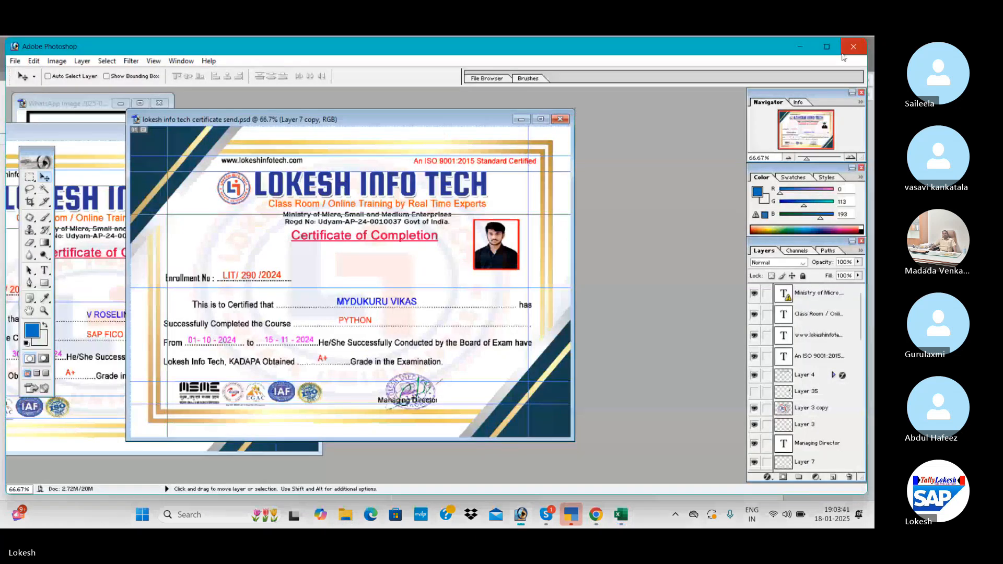
{"action": "left_click", "coordinate": [809, 47]}
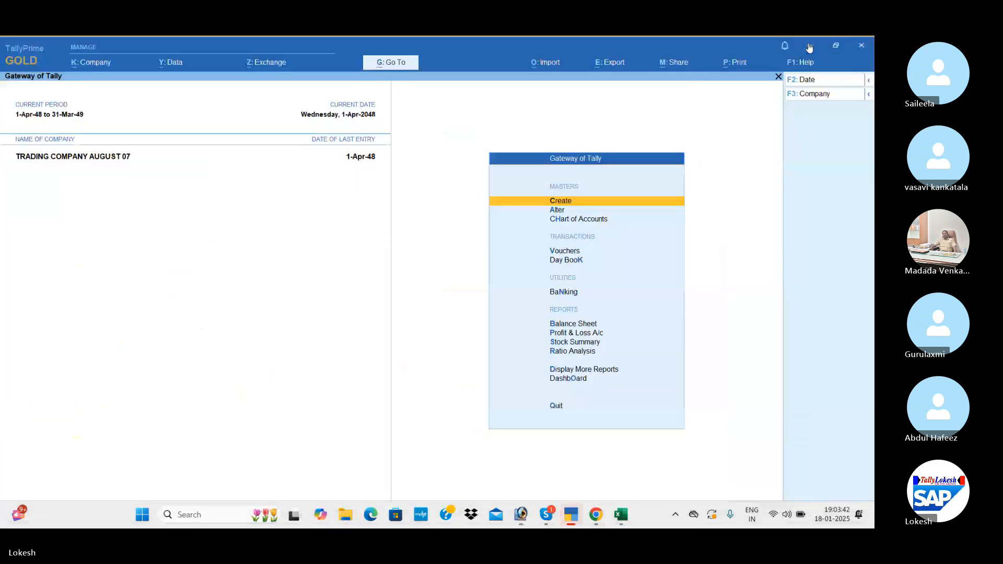
{"action": "left_click", "coordinate": [861, 47]}
{"action": "key", "text": "Return"}
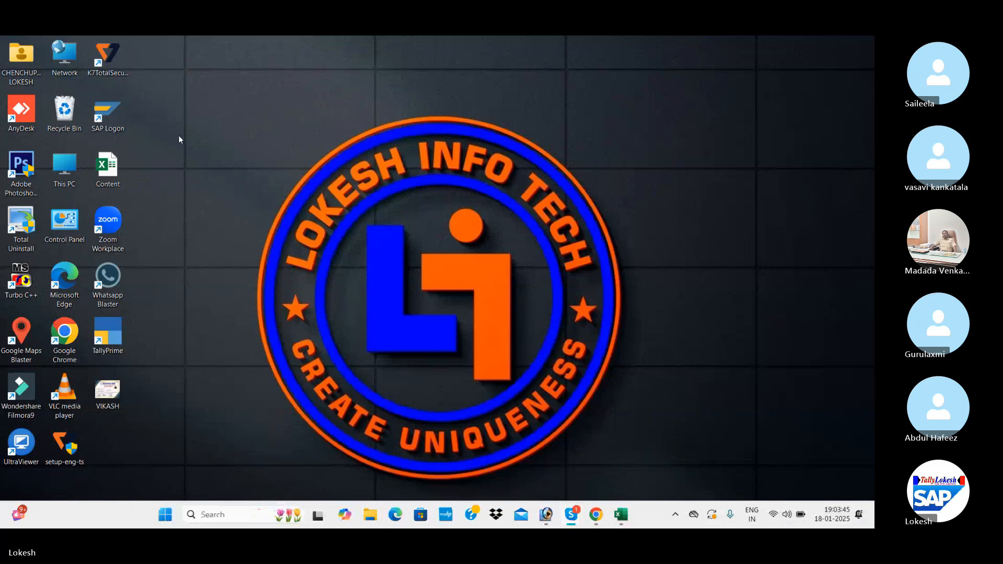
Step: Open the SAP Fico connection in SAP Logon and log on to client 800 with the saved user ID and account password
{"action": "double_click", "coordinate": [104, 117]}
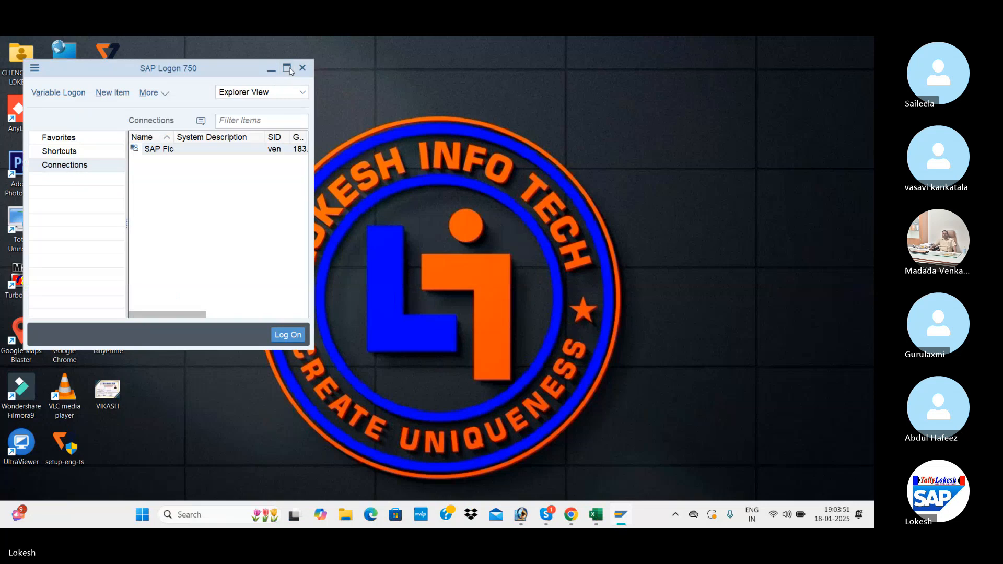
{"action": "left_click", "coordinate": [287, 69]}
{"action": "double_click", "coordinate": [411, 122]}
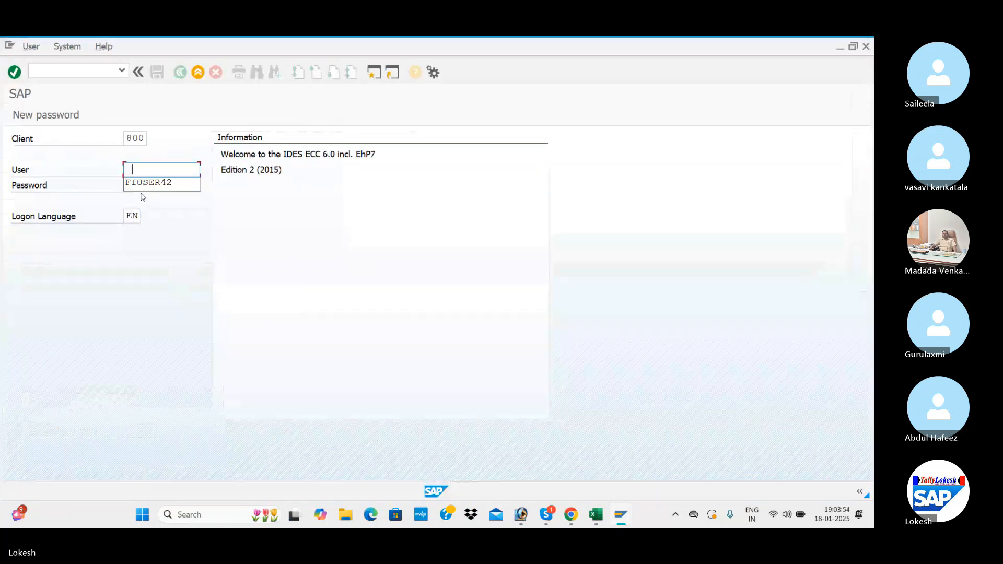
{"action": "left_click", "coordinate": [146, 182]}
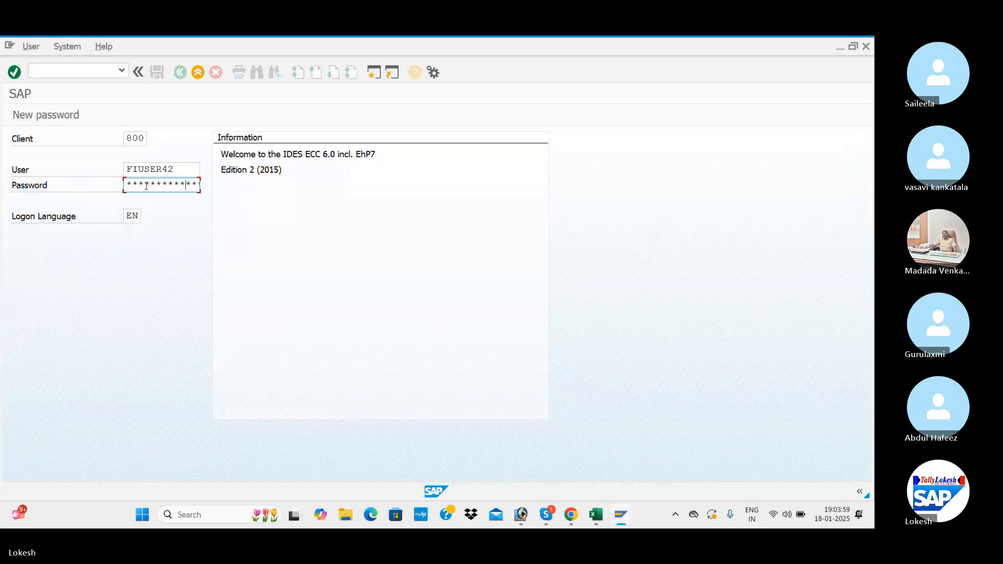
{"action": "key", "text": "Return"}
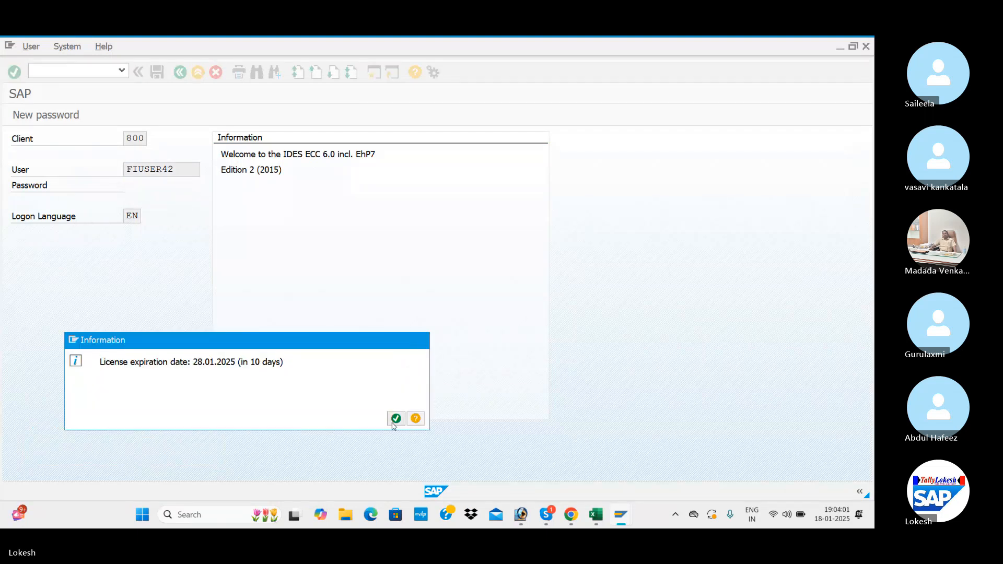
{"action": "left_click", "coordinate": [396, 418]}
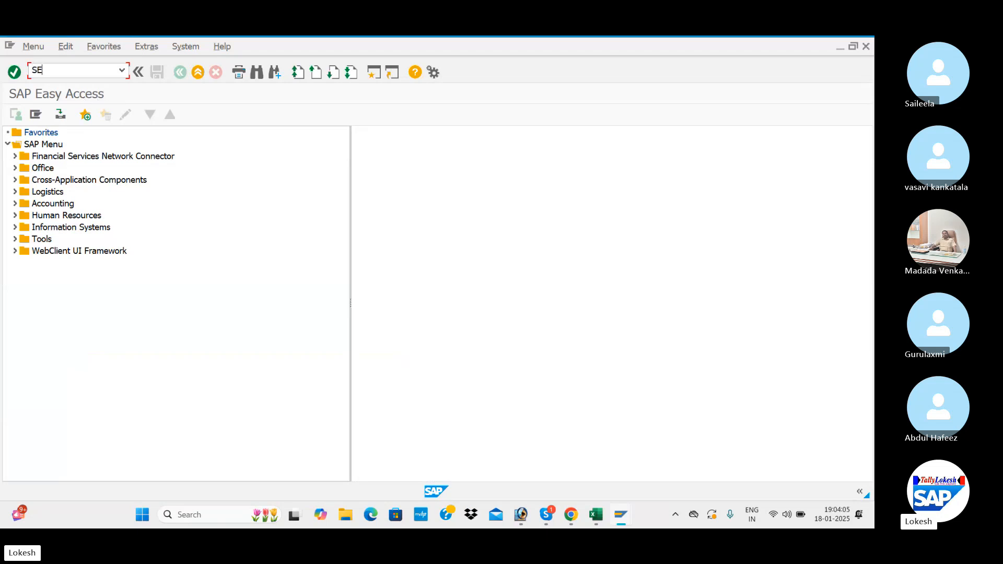
Step: Run transaction SE16N to open the General Table Display
{"action": "type", "text": "16N"}
{"action": "key", "text": "Return"}
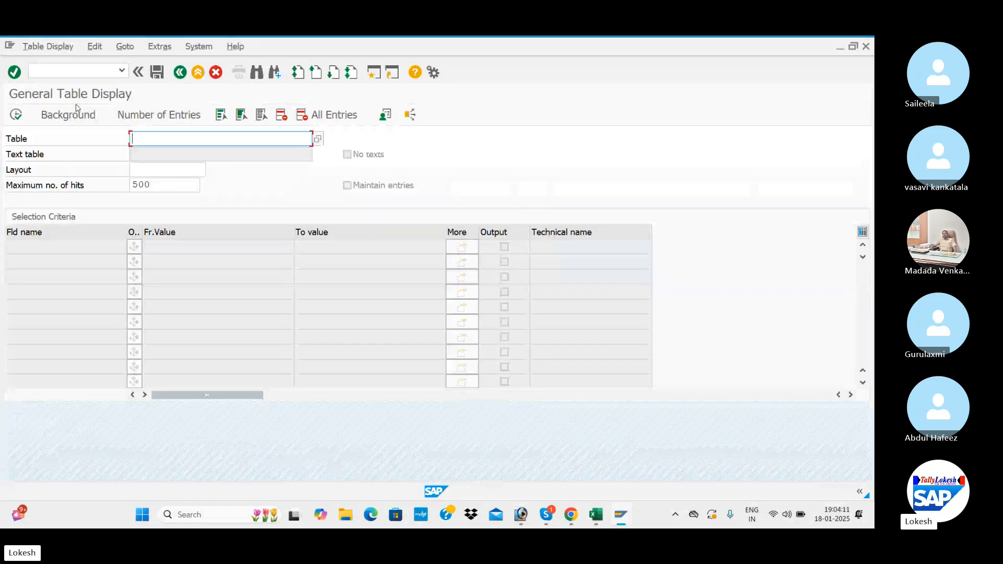
{"action": "left_click", "coordinate": [177, 142]}
Step: Check the first GL master data table code in the Excel TABLES sheet and return to the General Table Display in SAP
{"action": "key", "text": "alt+Tab"}
{"action": "key", "text": "alt+Tab"}
{"action": "key", "text": "alt+Tab"}
{"action": "key", "text": "alt+Tab"}
{"action": "key", "text": "alt+Tab"}
{"action": "key", "text": "alt+Tab"}
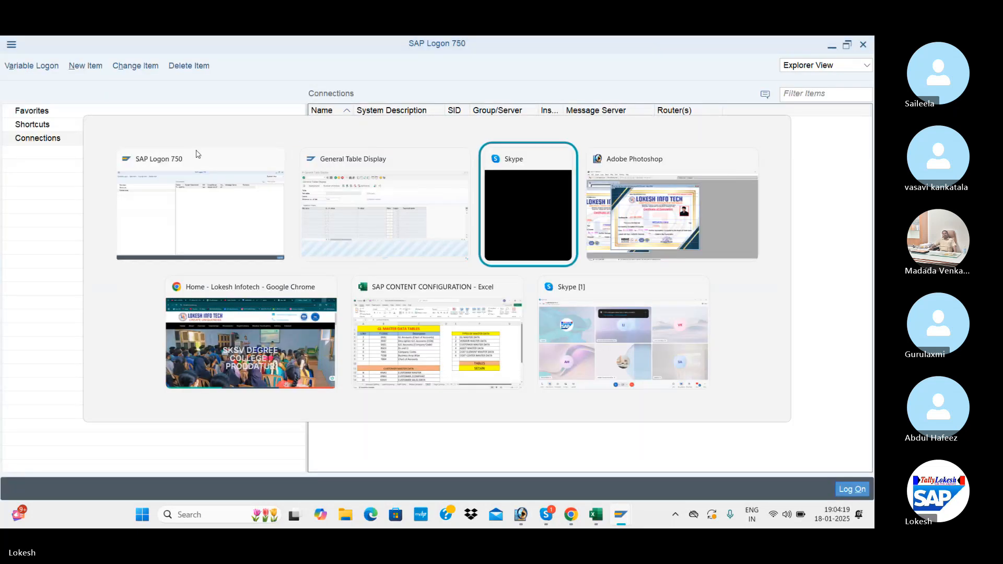
{"action": "key", "text": "alt+Tab"}
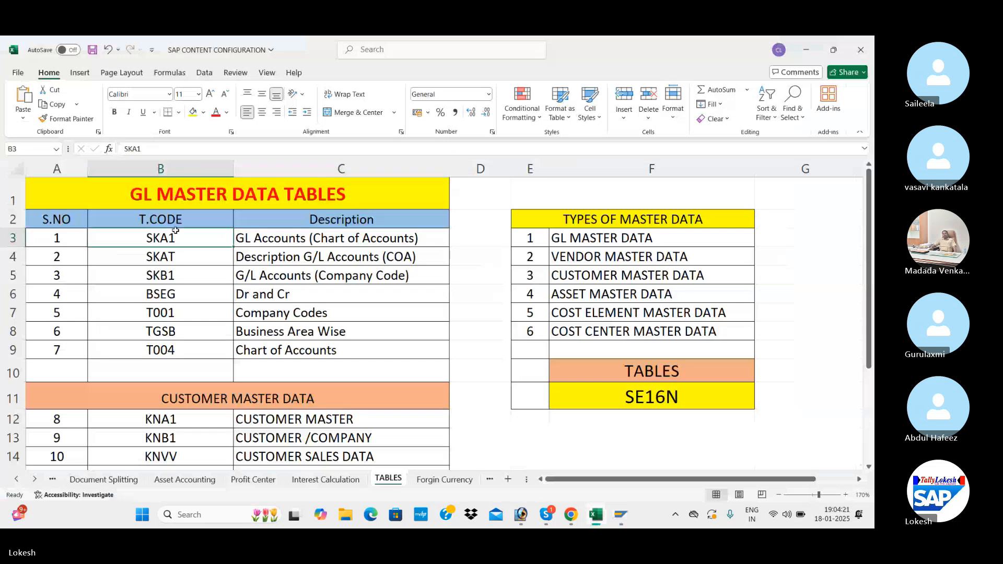
{"action": "key", "text": "alt+Tab"}
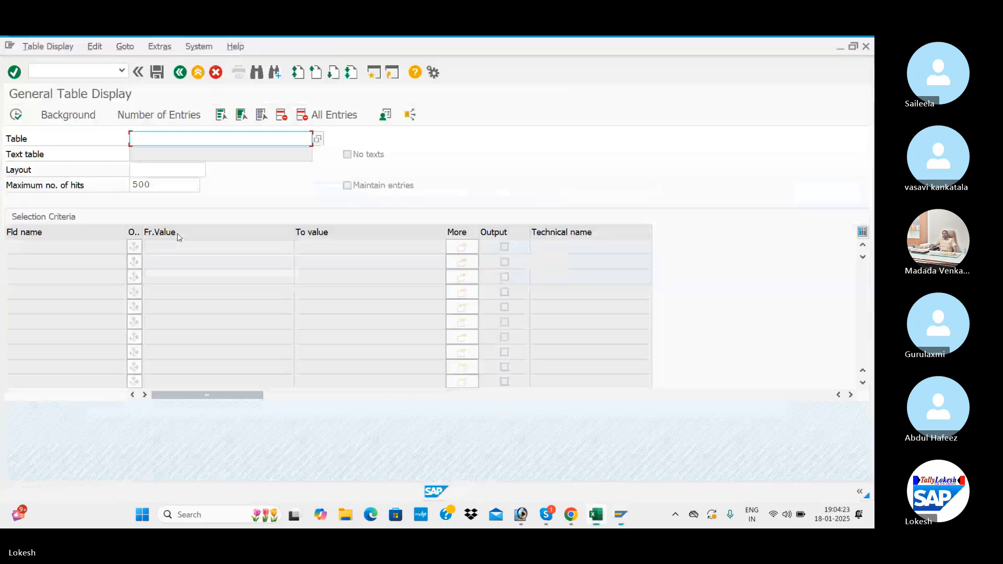
Step: Load the fields of table SKA1 in the General Table Display
{"action": "type", "text": "SKA1"}
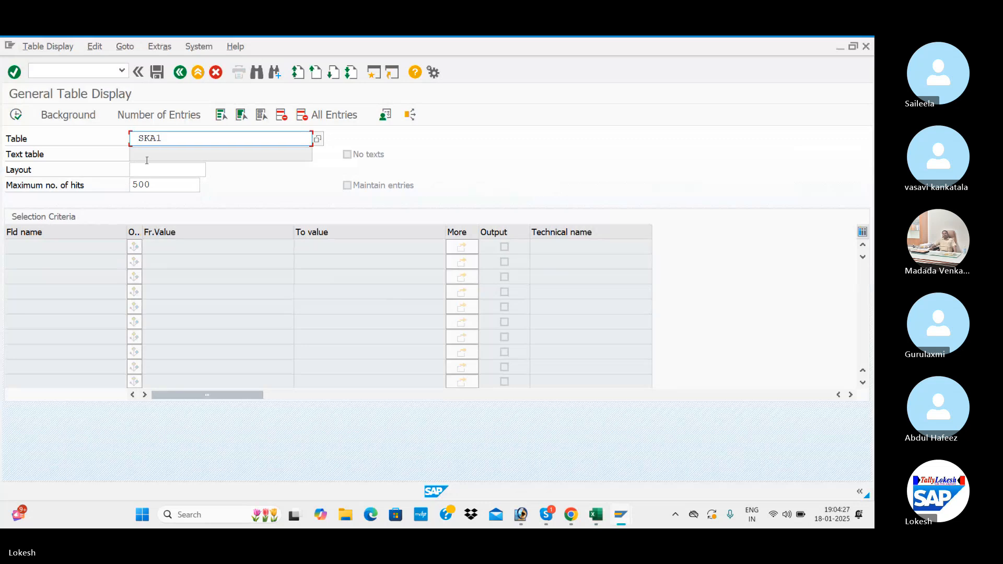
{"action": "key", "text": "Delete"}
{"action": "type", "text": "A"}
{"action": "key", "text": "End"}
{"action": "key", "text": "Return"}
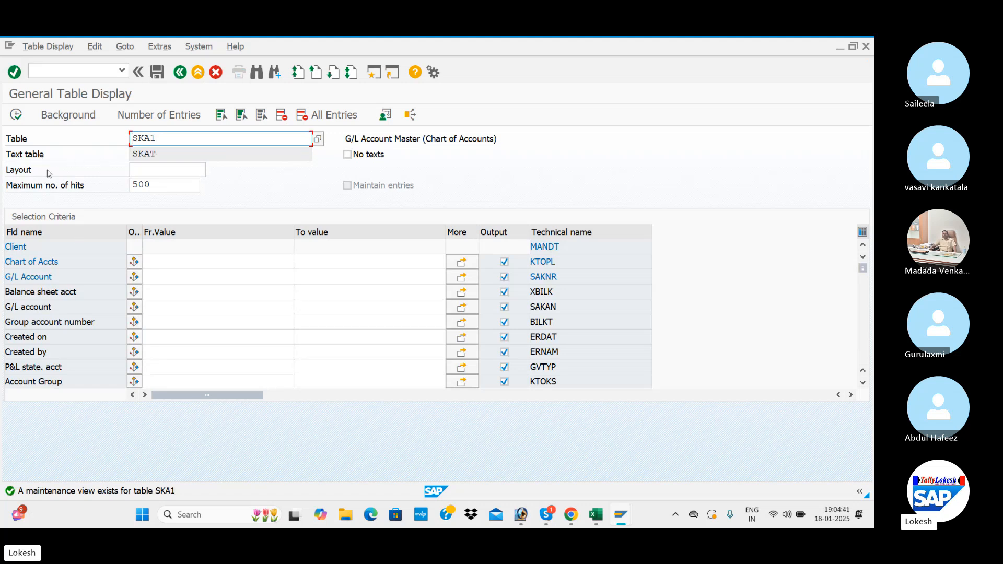
Step: Check the number of entries in table SKA1 with the maximum number of hits left at 500, and close the result
{"action": "left_click", "coordinate": [167, 188]}
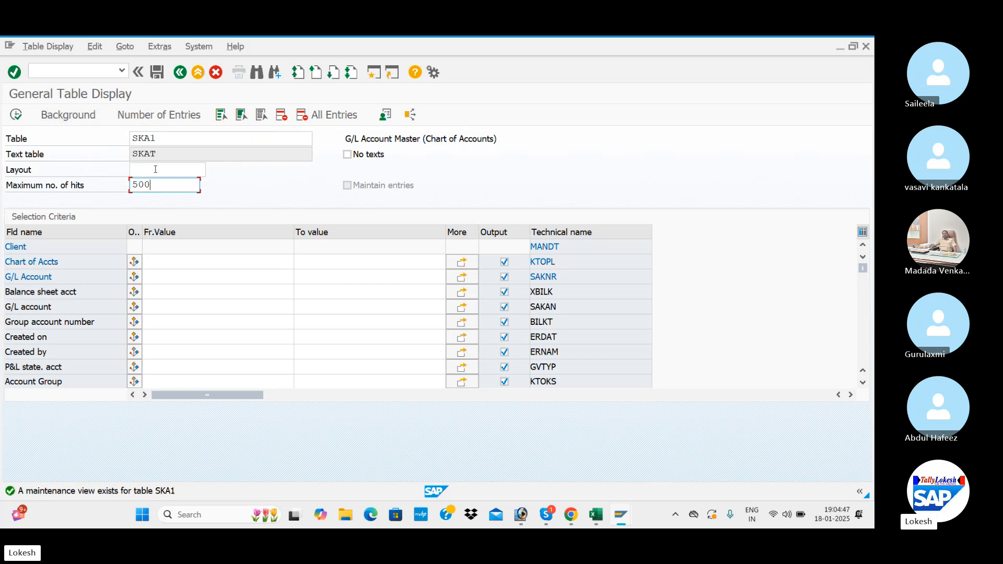
{"action": "left_click", "coordinate": [169, 119]}
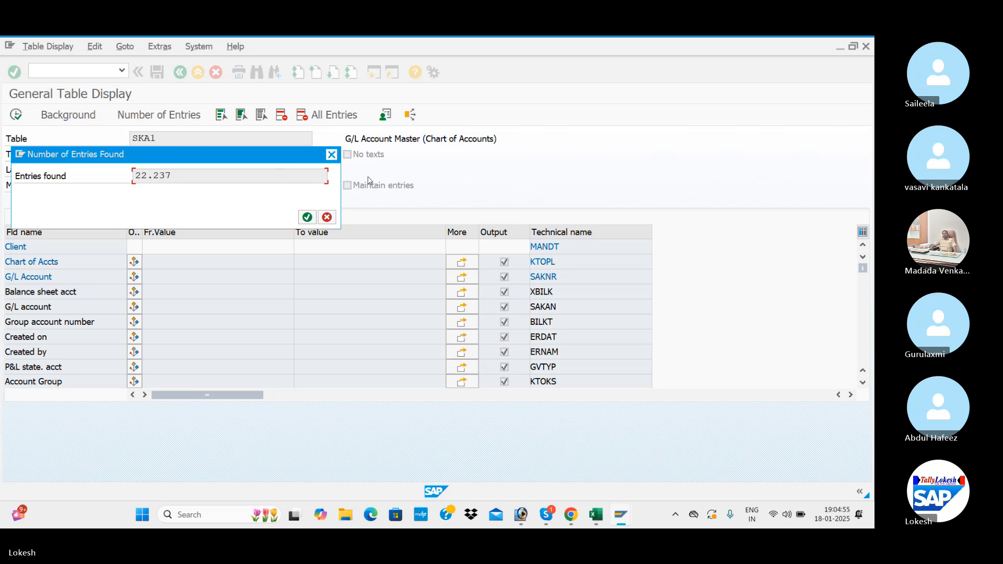
{"action": "left_click", "coordinate": [331, 155]}
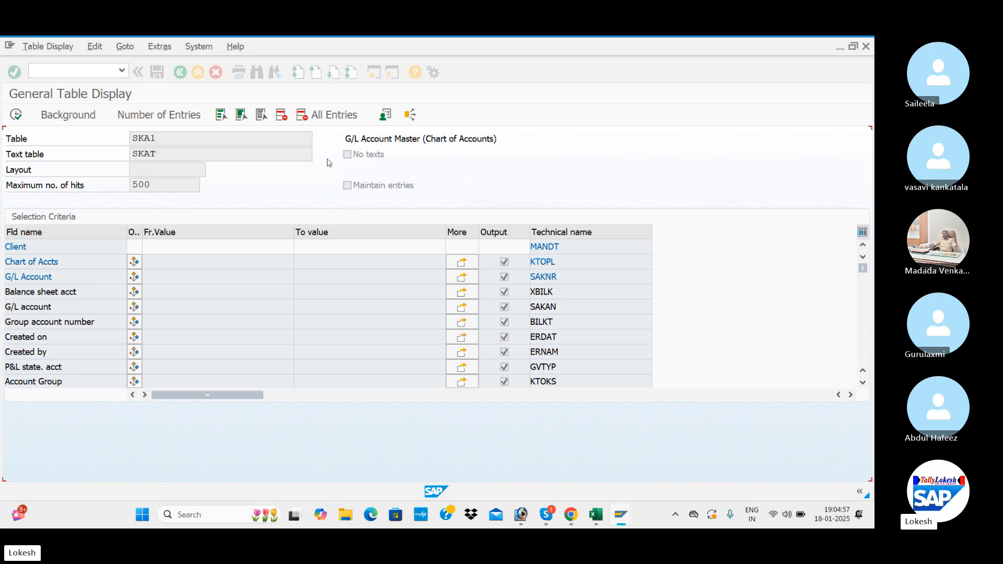
Step: Restrict the chart of accounts to ITC1, display the SKA1 entries and look through the G/L accounts
{"action": "left_click", "coordinate": [170, 260]}
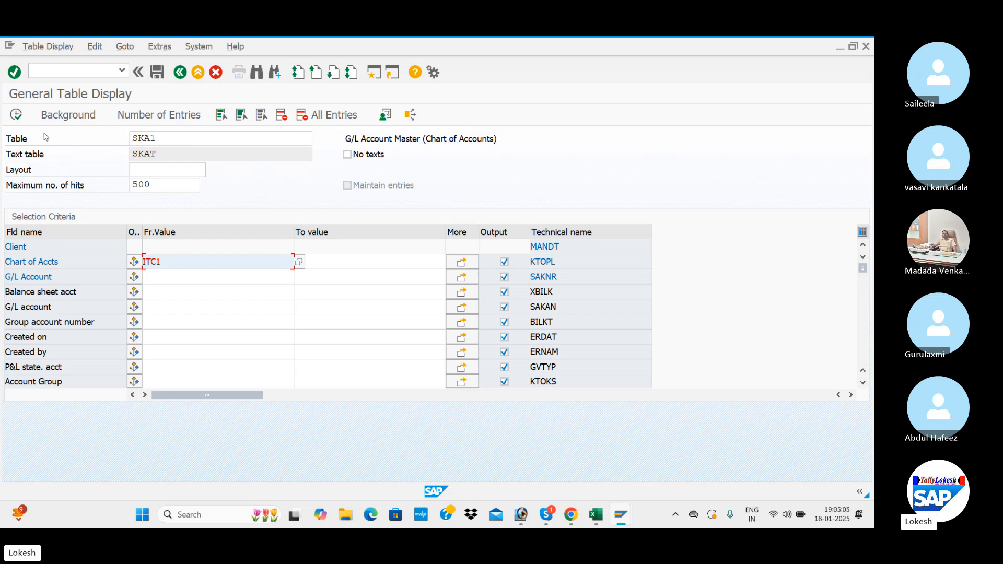
{"action": "left_click", "coordinate": [19, 115]}
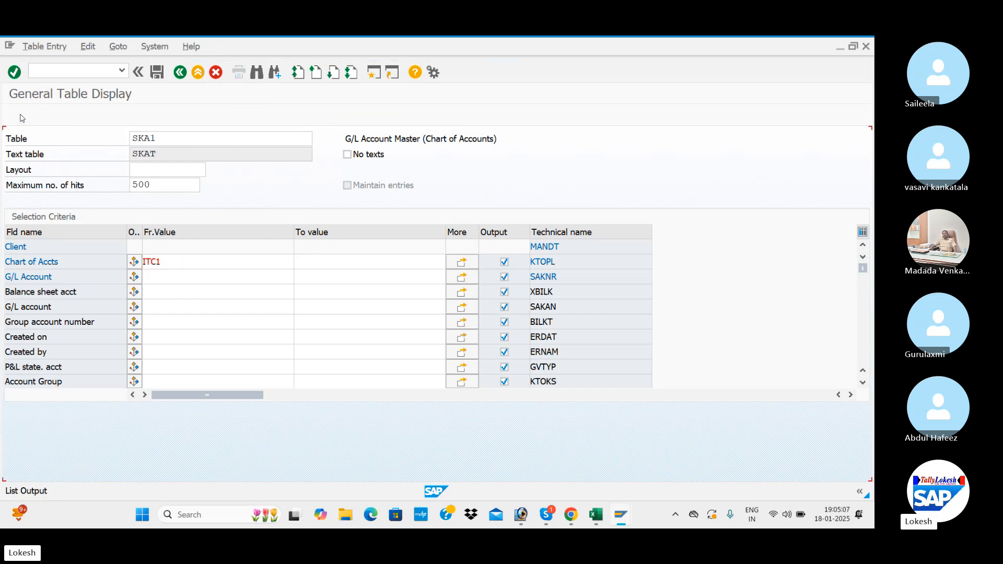
{"action": "scroll", "coordinate": [47, 281], "scroll_direction": "down", "scroll_amount": 5}
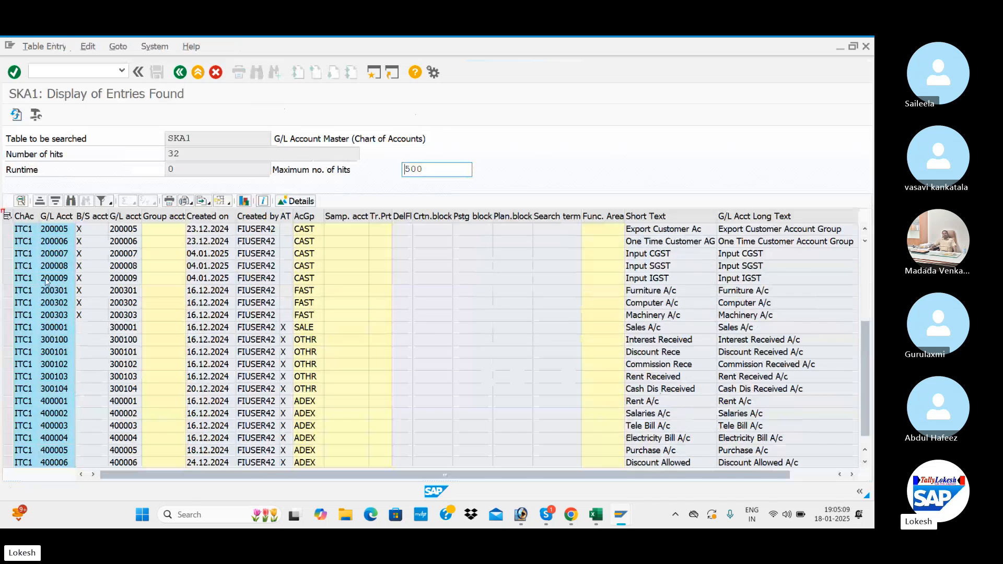
{"action": "scroll", "coordinate": [59, 294], "scroll_direction": "up", "scroll_amount": 5}
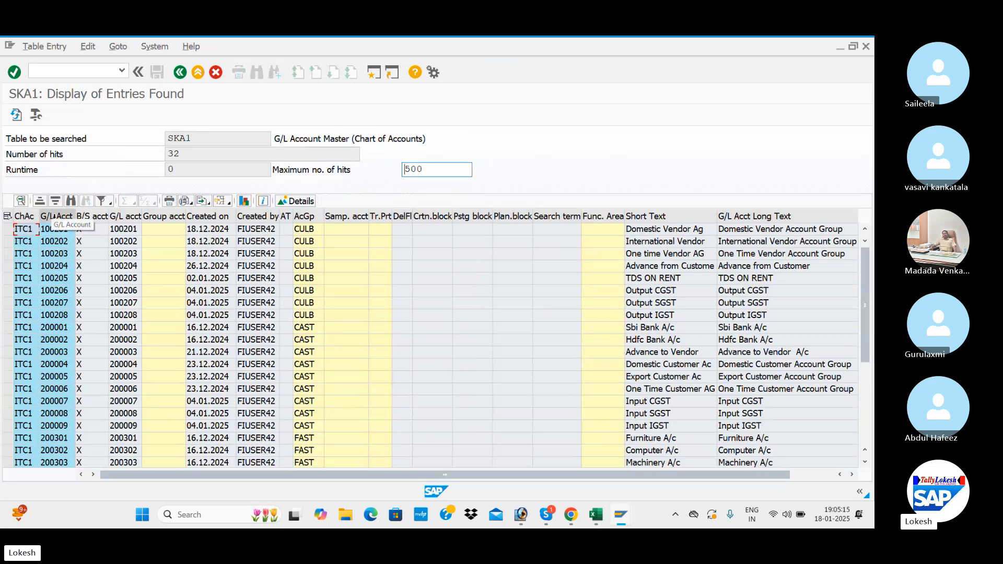
Step: Check the SKA1 description in the Excel TABLES sheet, return to SAP and look across the columns of the entries
{"action": "key", "text": "alt+Tab"}
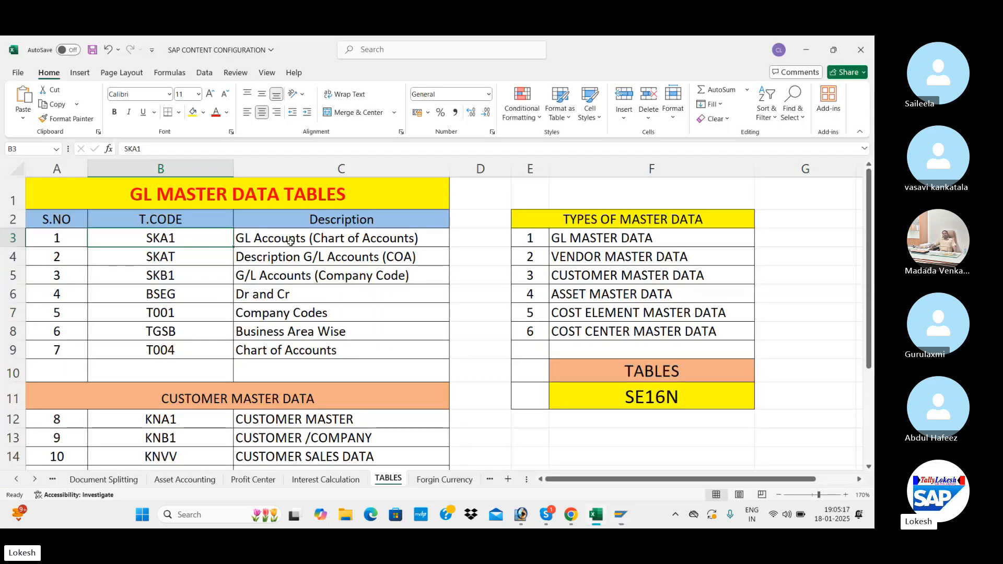
{"action": "left_click", "coordinate": [291, 243]}
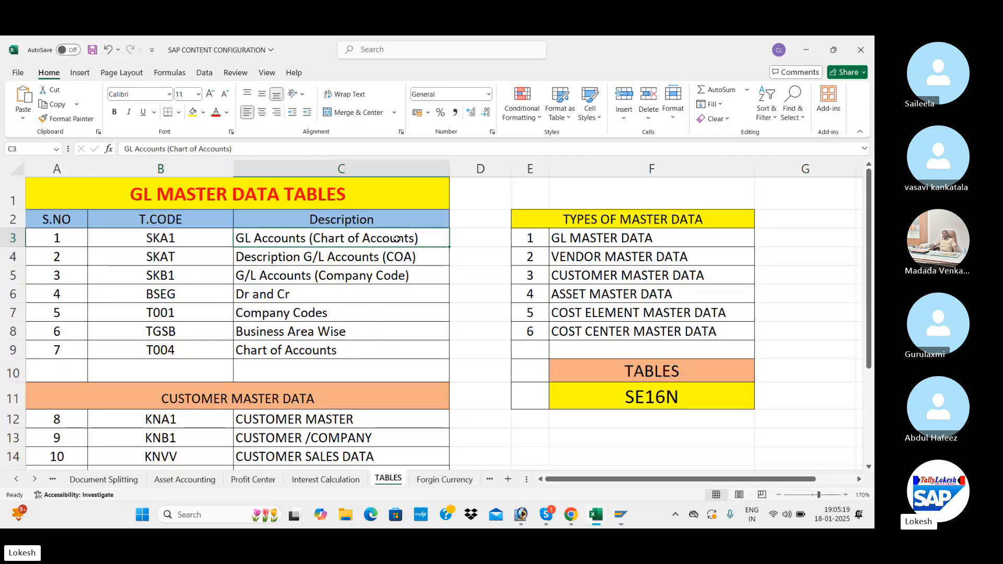
{"action": "key", "text": "alt+Tab"}
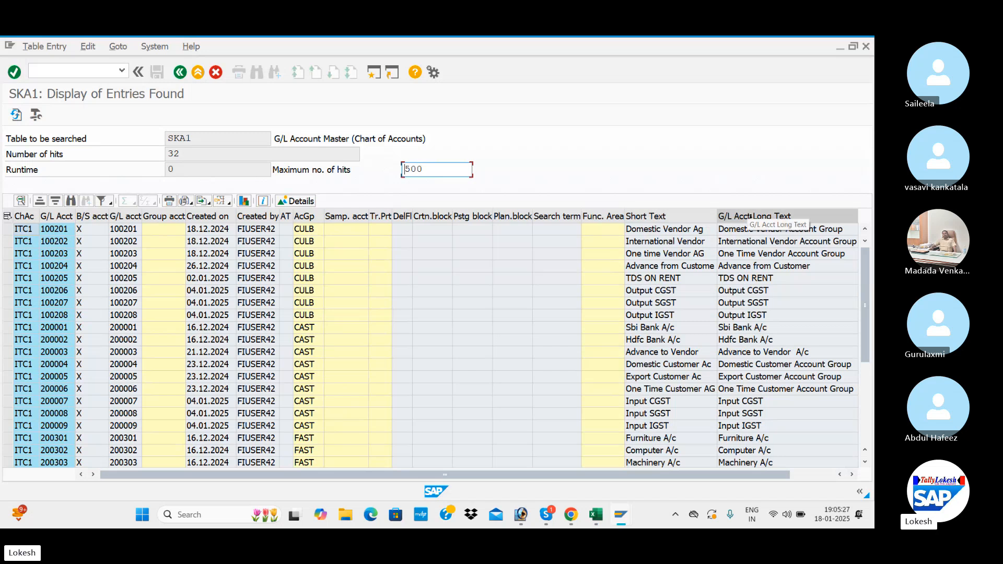
{"action": "scroll", "coordinate": [824, 465], "scroll_direction": "right", "scroll_amount": 1}
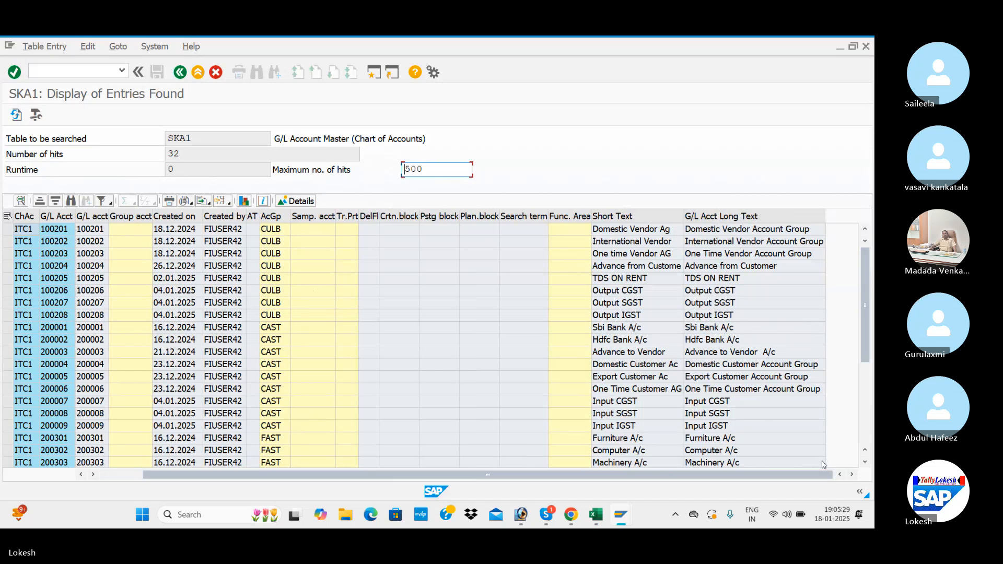
{"action": "scroll", "coordinate": [580, 470], "scroll_direction": "left", "scroll_amount": 1}
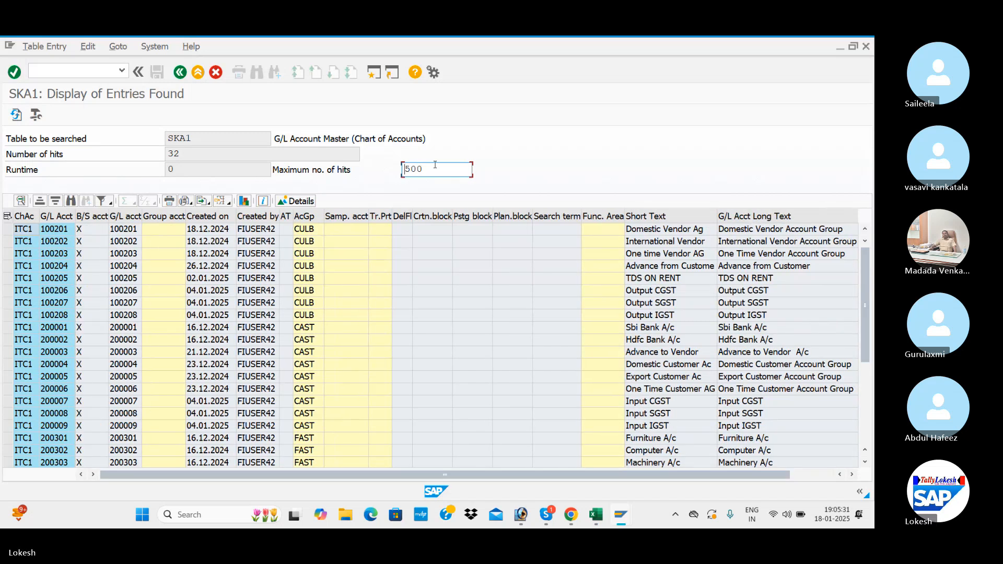
Step: Move the Created by column in front of Created on and highlight the group account and account group columns
{"action": "key", "text": "Tab"}
{"action": "left_click_drag", "start_coordinate": [264, 216], "coordinate": [191, 216]}
{"action": "left_click", "coordinate": [168, 216]}
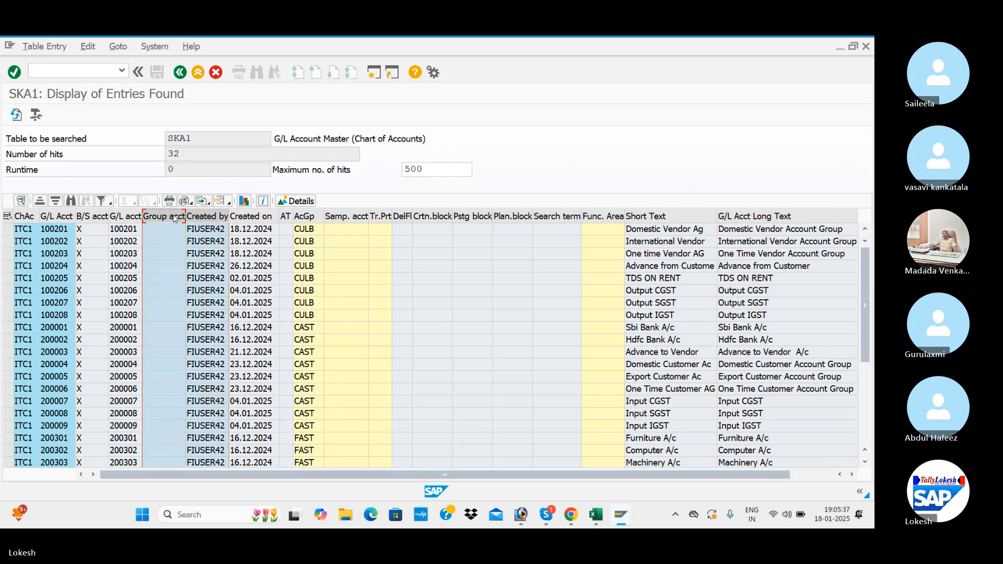
{"action": "left_click", "coordinate": [309, 216]}
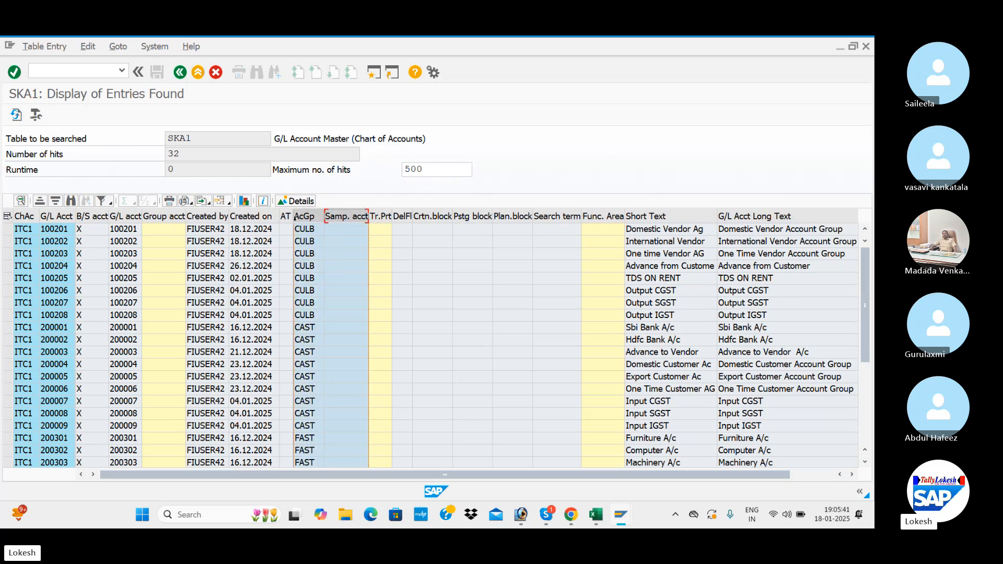
{"action": "left_click", "coordinate": [418, 255]}
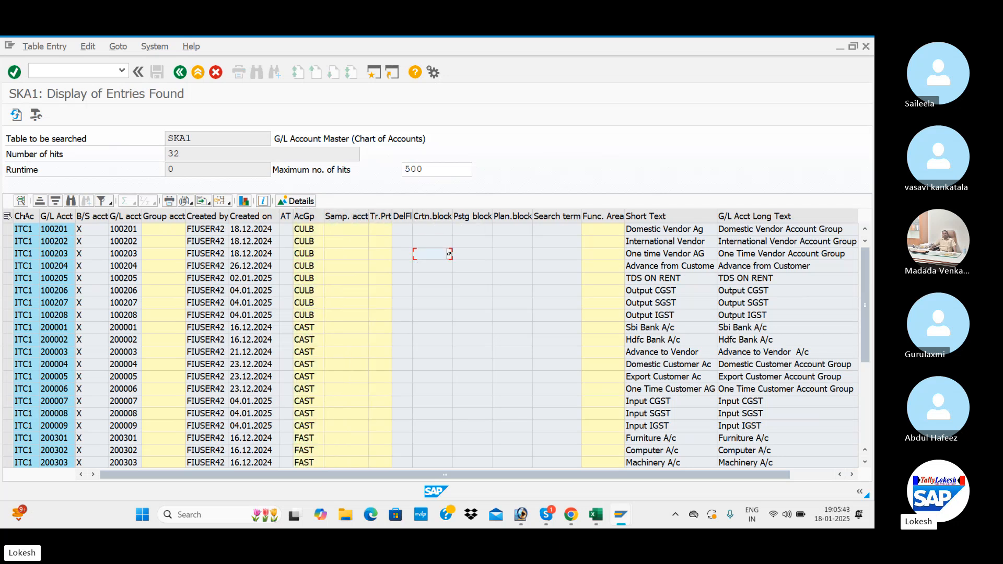
Step: Return to the selection criteria, clear the chart of accounts value and display the SKA1 entries without restriction
{"action": "left_click", "coordinate": [181, 73]}
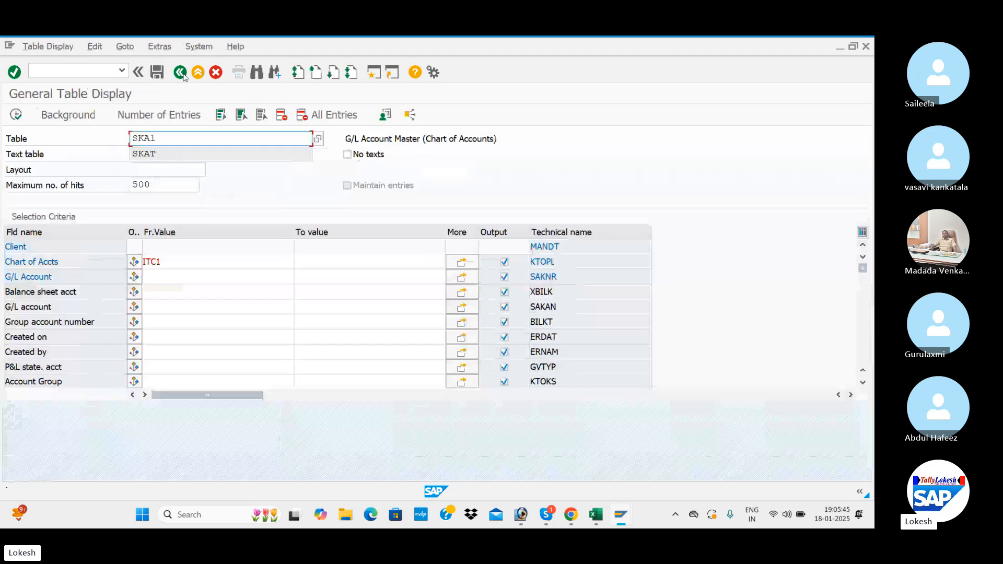
{"action": "double_click", "coordinate": [165, 265]}
{"action": "type", "text": "I"}
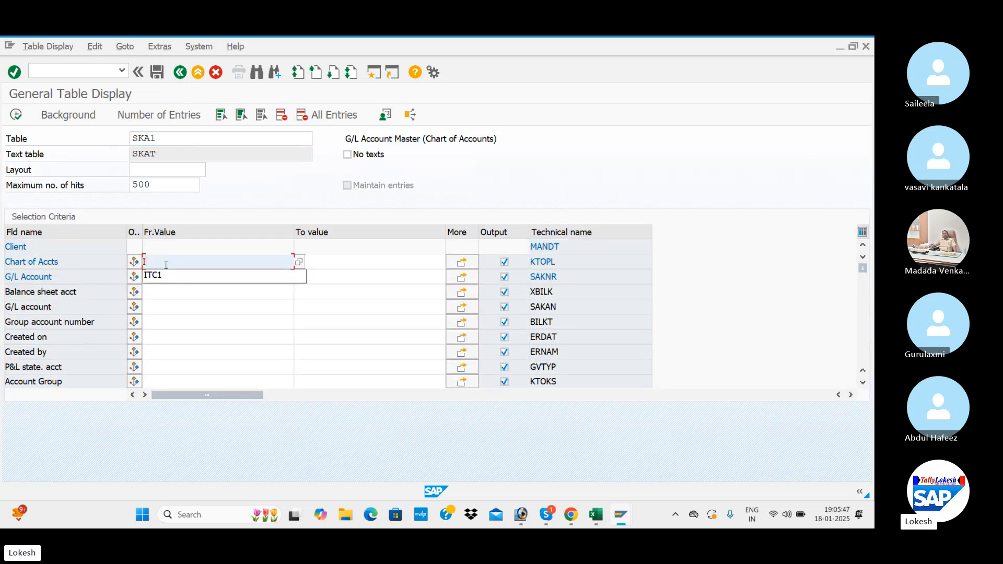
{"action": "key", "text": "BackSpace"}
{"action": "key", "text": "Tab"}
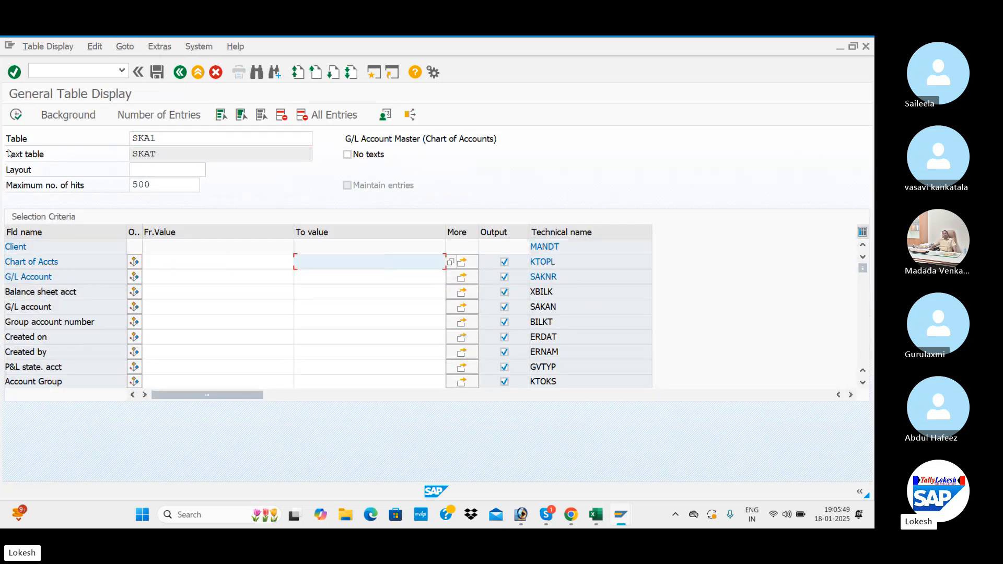
{"action": "left_click", "coordinate": [16, 115]}
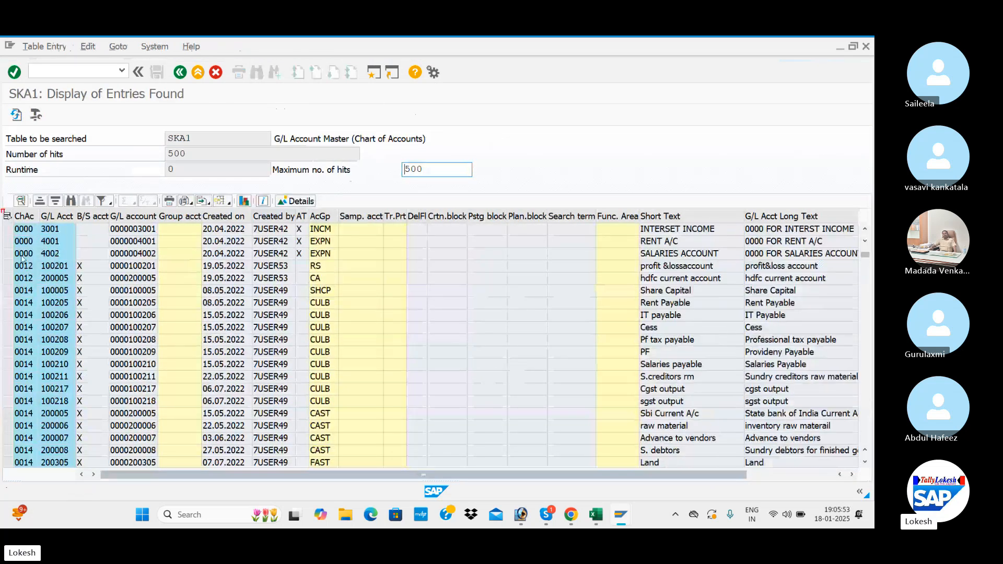
Step: Examine the unrestricted SKA1 entries across the different charts of accounts and return to the first entry
{"action": "scroll", "coordinate": [64, 316], "scroll_direction": "down", "scroll_amount": 6}
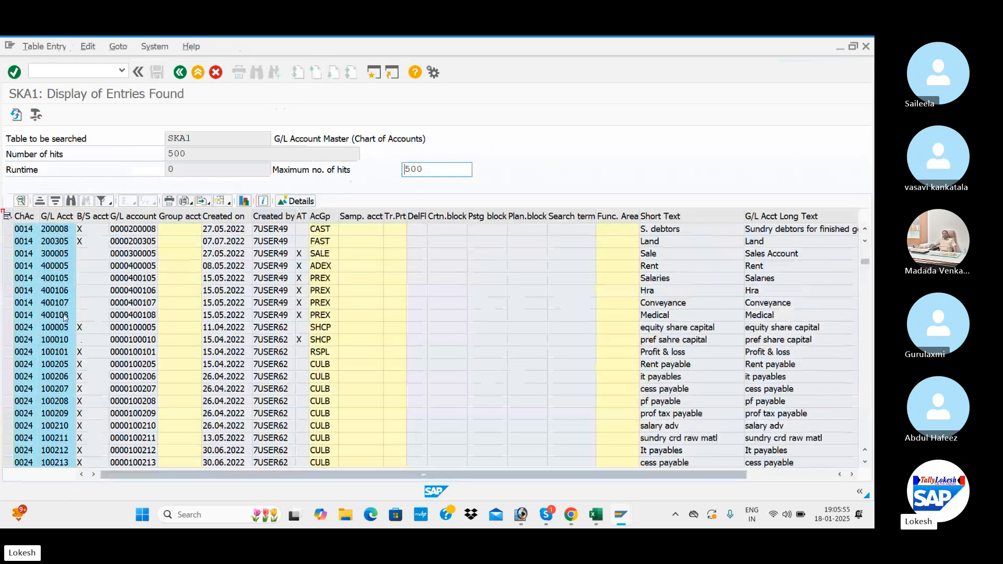
{"action": "scroll", "coordinate": [65, 316], "scroll_direction": "down", "scroll_amount": 11}
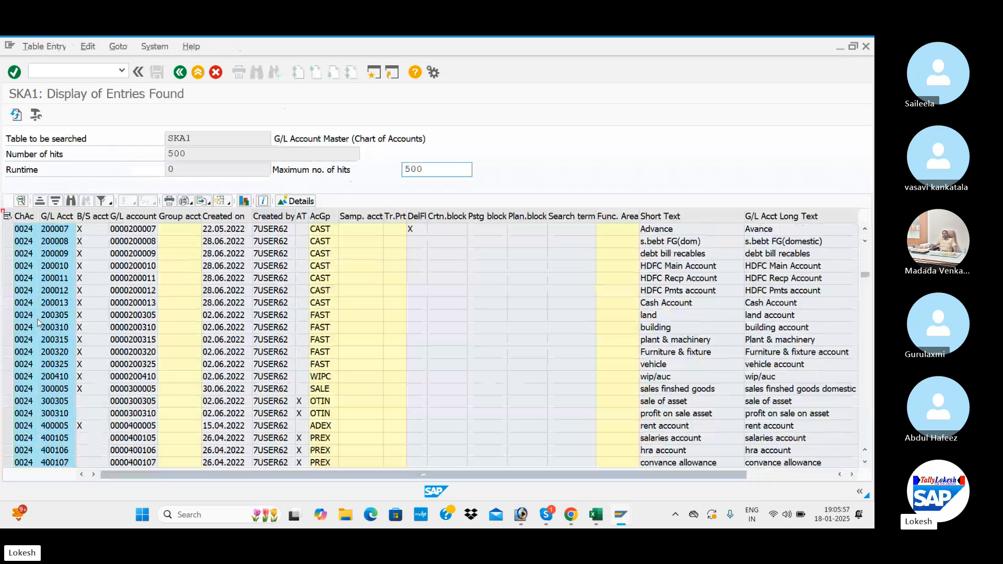
{"action": "scroll", "coordinate": [38, 323], "scroll_direction": "down", "scroll_amount": 12}
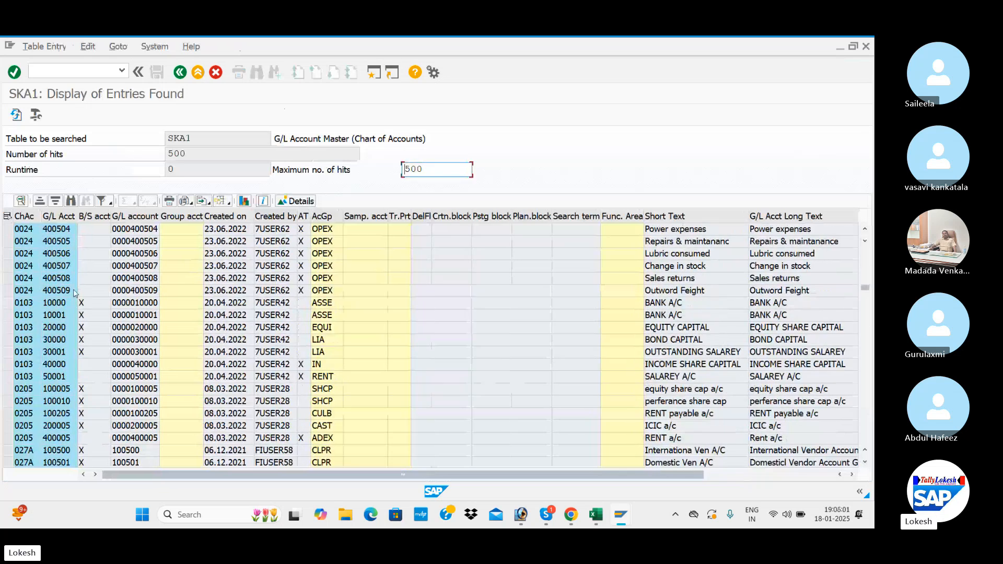
{"action": "scroll", "coordinate": [74, 293], "scroll_direction": "down", "scroll_amount": 2}
{"action": "scroll", "coordinate": [74, 295], "scroll_direction": "down", "scroll_amount": 4}
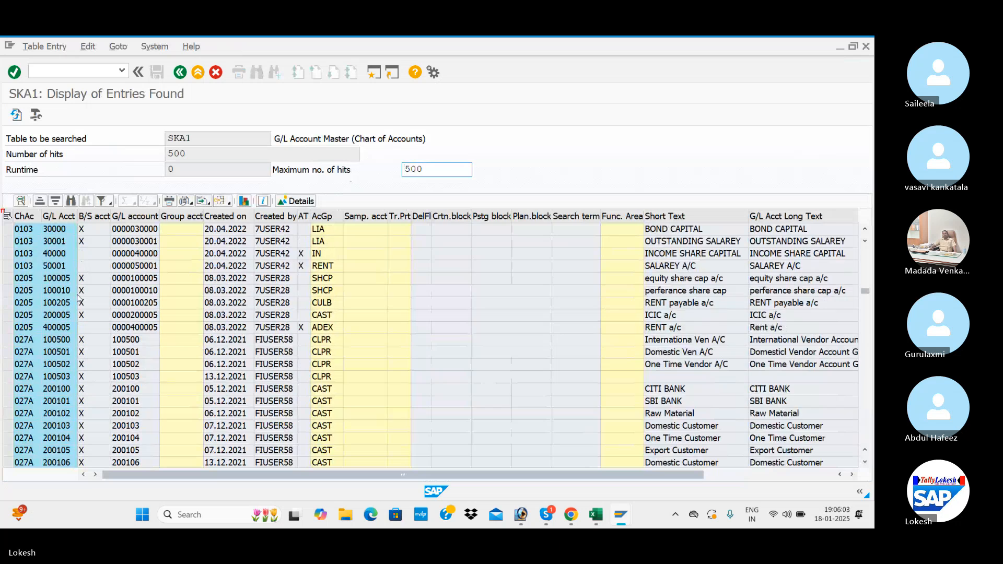
{"action": "scroll", "coordinate": [77, 298], "scroll_direction": "down", "scroll_amount": 5}
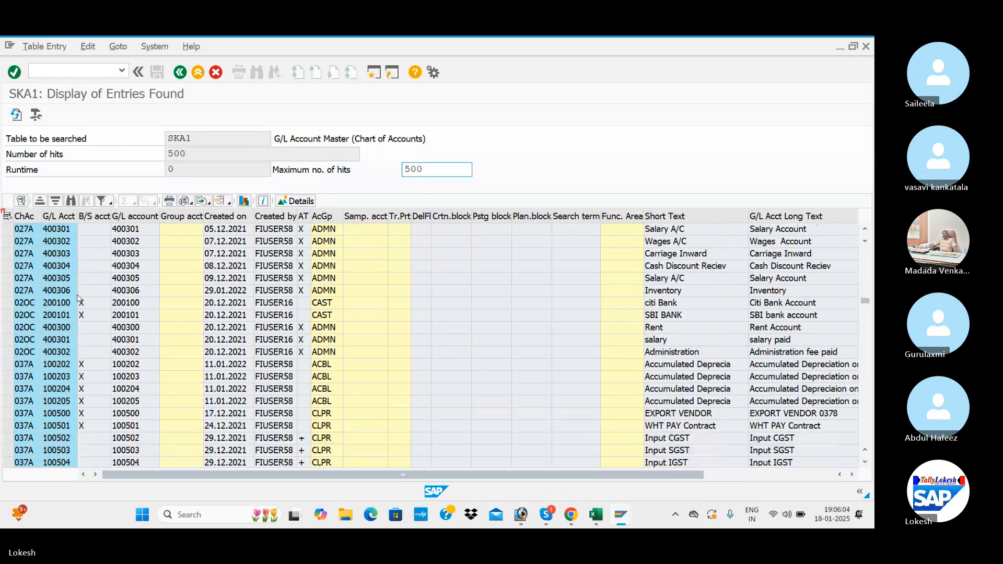
{"action": "scroll", "coordinate": [77, 298], "scroll_direction": "up", "scroll_amount": 20}
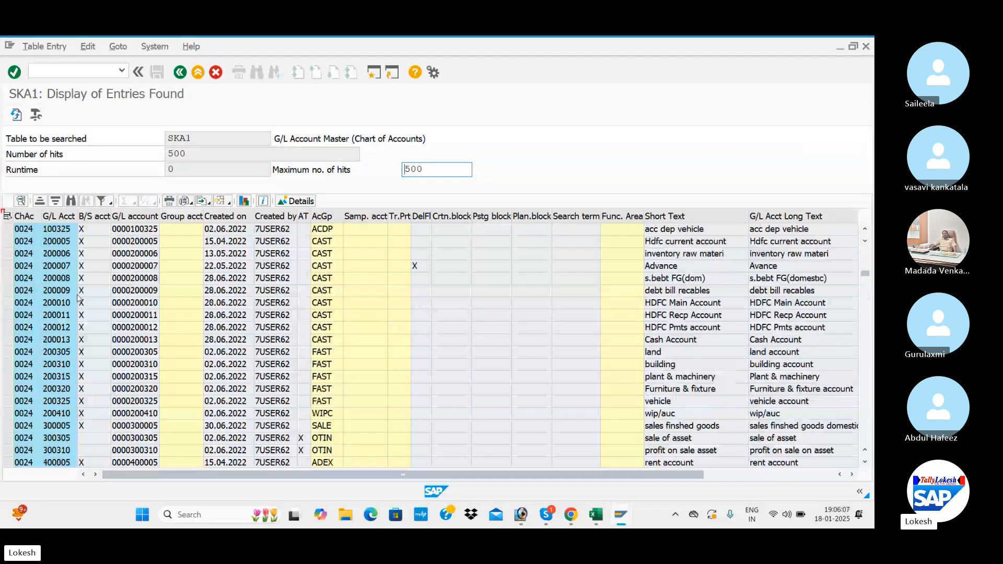
{"action": "scroll", "coordinate": [77, 298], "scroll_direction": "up", "scroll_amount": 10}
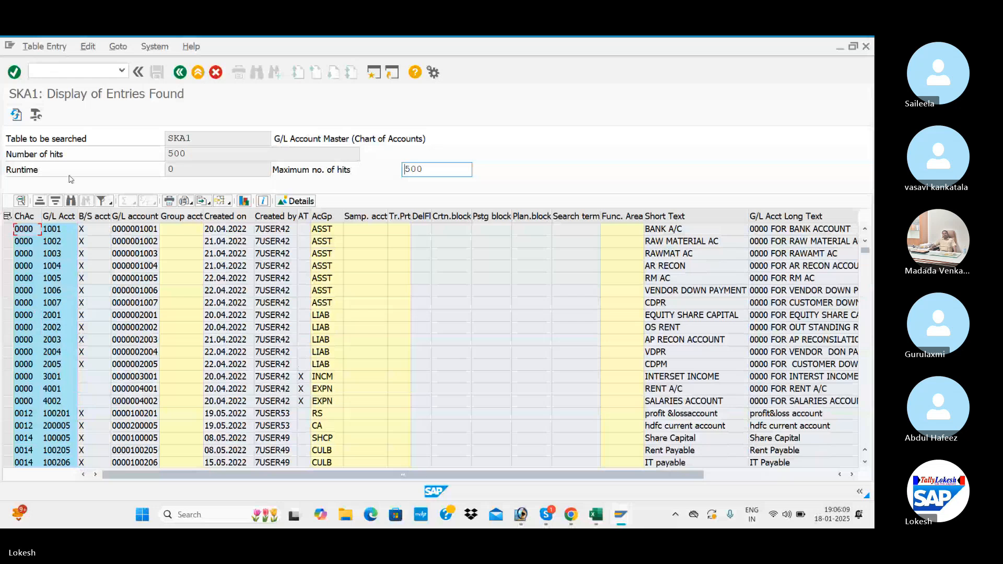
Step: View the detailed display of the first SKA1 entry, G/L account 1001, and close it
{"action": "left_click", "coordinate": [8, 229]}
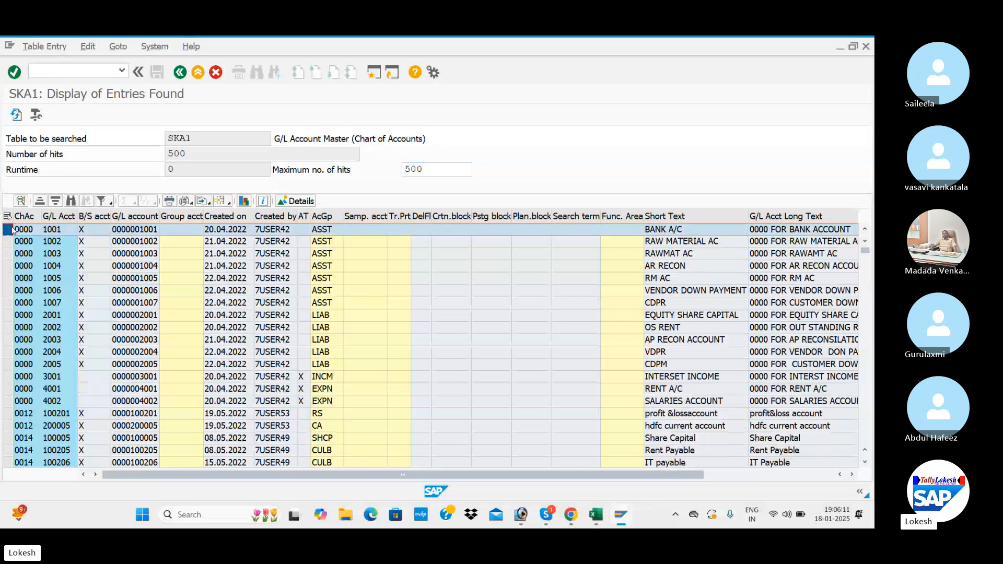
{"action": "left_click", "coordinate": [300, 202]}
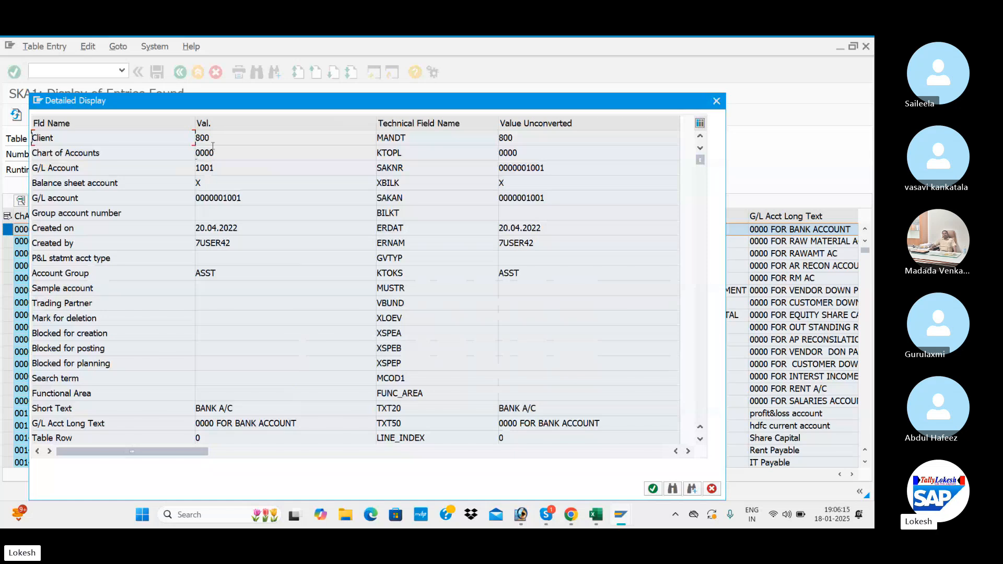
{"action": "left_click", "coordinate": [237, 152]}
{"action": "scroll", "coordinate": [603, 304], "scroll_direction": "down", "scroll_amount": 1}
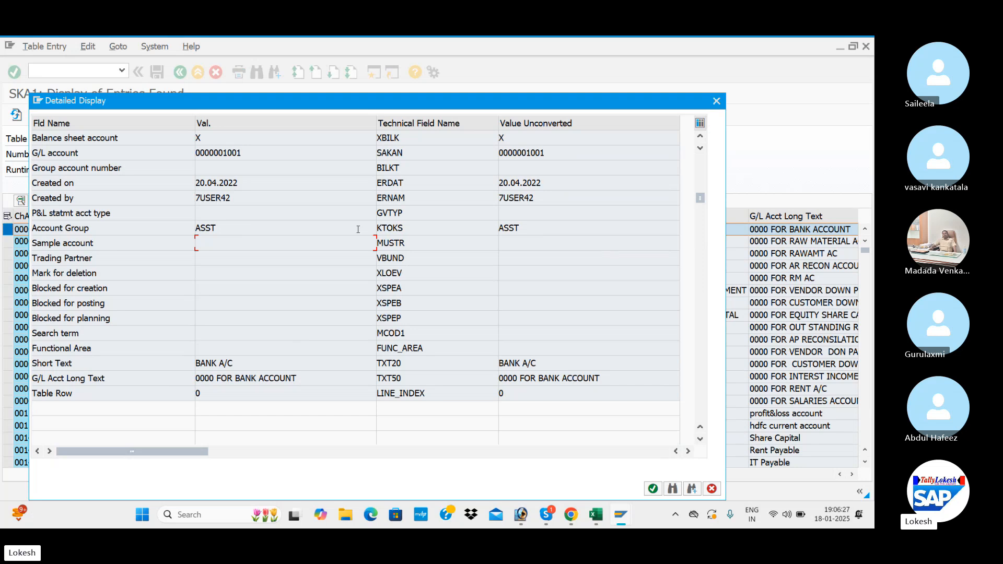
{"action": "left_click", "coordinate": [716, 106]}
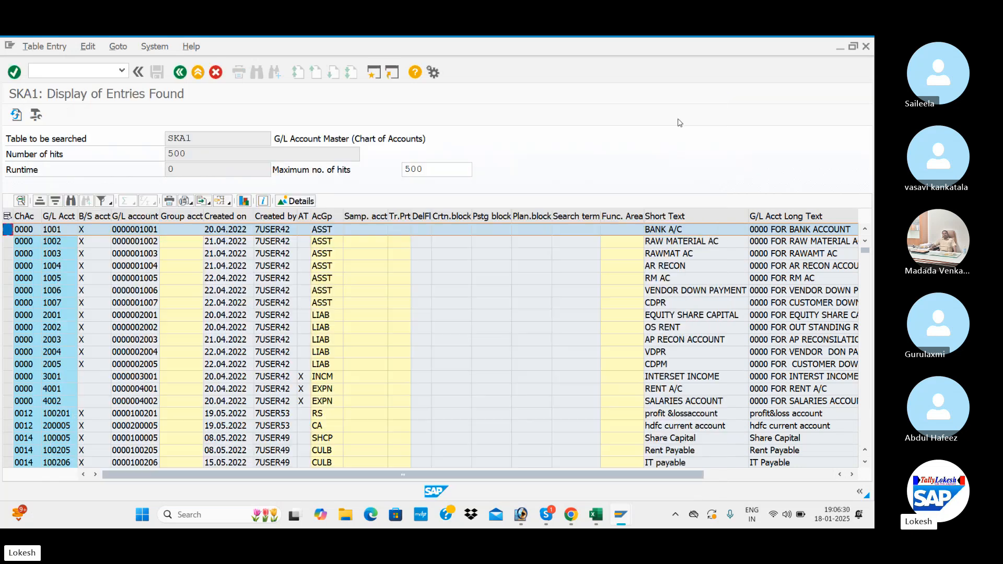
Step: Leave the SKA1 entries, check the SKAT code and description in the Excel TABLES sheet, and return to SAP
{"action": "left_click", "coordinate": [181, 72]}
{"action": "key", "text": "alt+Tab"}
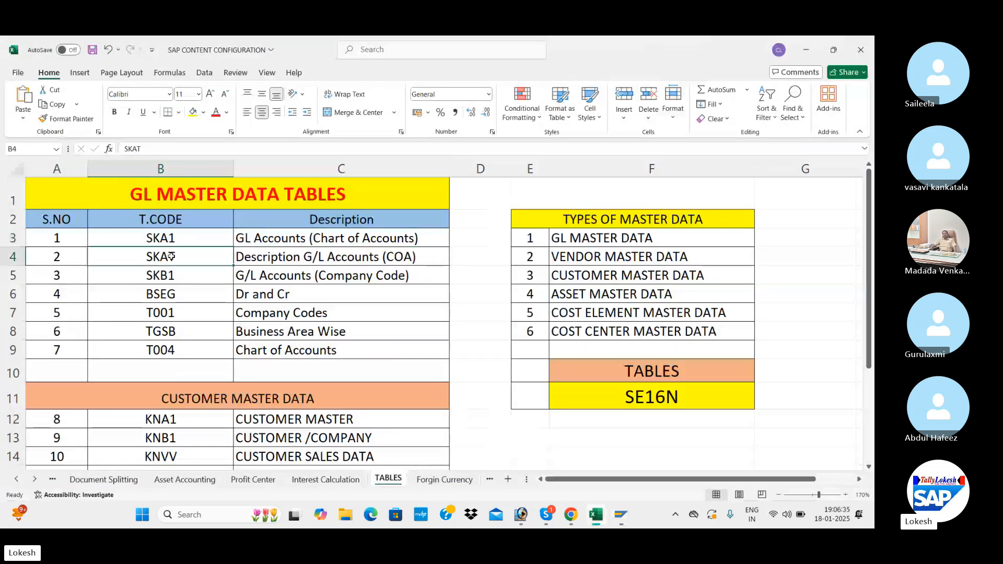
{"action": "left_click", "coordinate": [287, 261]}
{"action": "key", "text": "alt+Tab"}
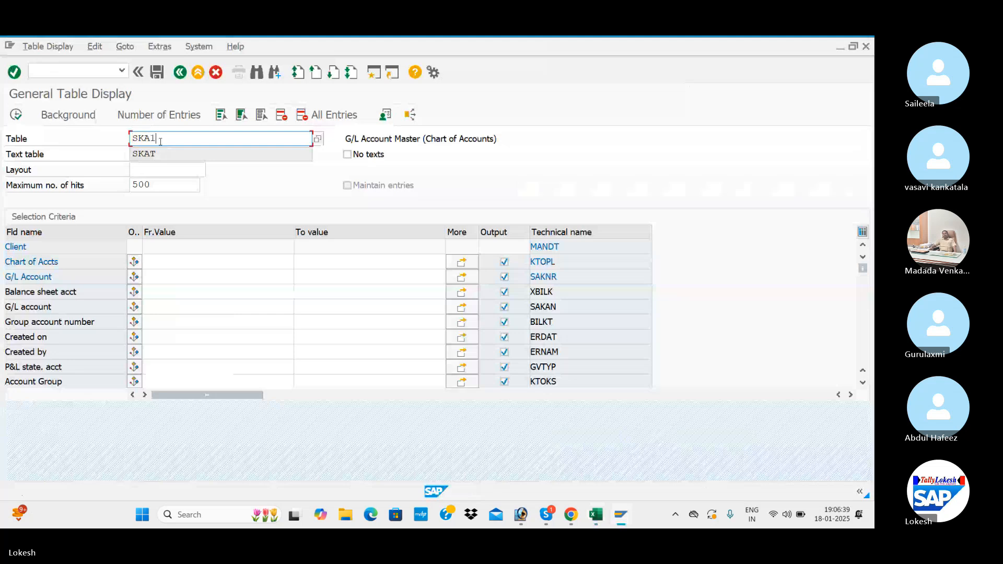
Step: Change the table to SKAT, display its entries and look through the G/L account descriptions
{"action": "key", "text": "BackSpace"}
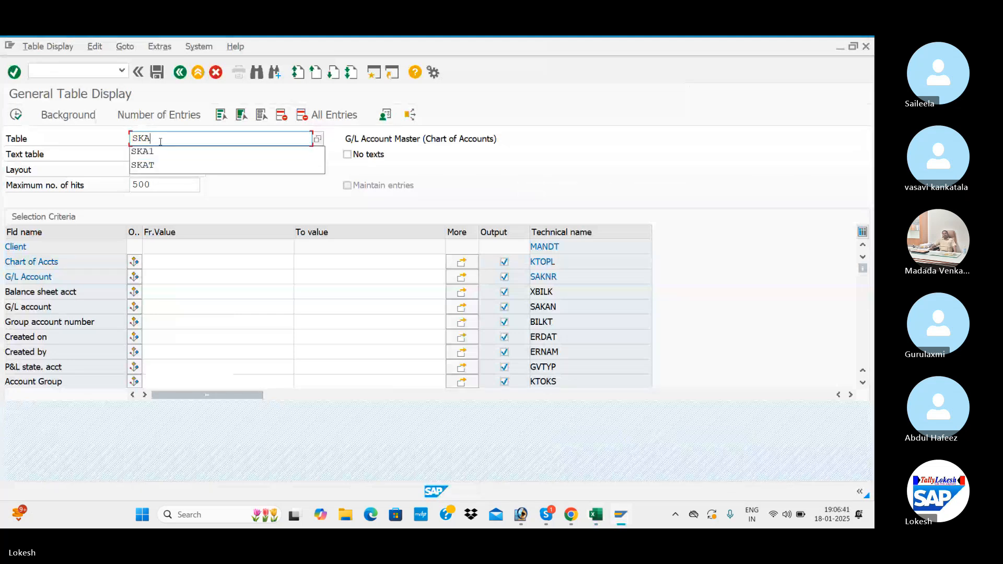
{"action": "type", "text": "T"}
{"action": "key", "text": "Return"}
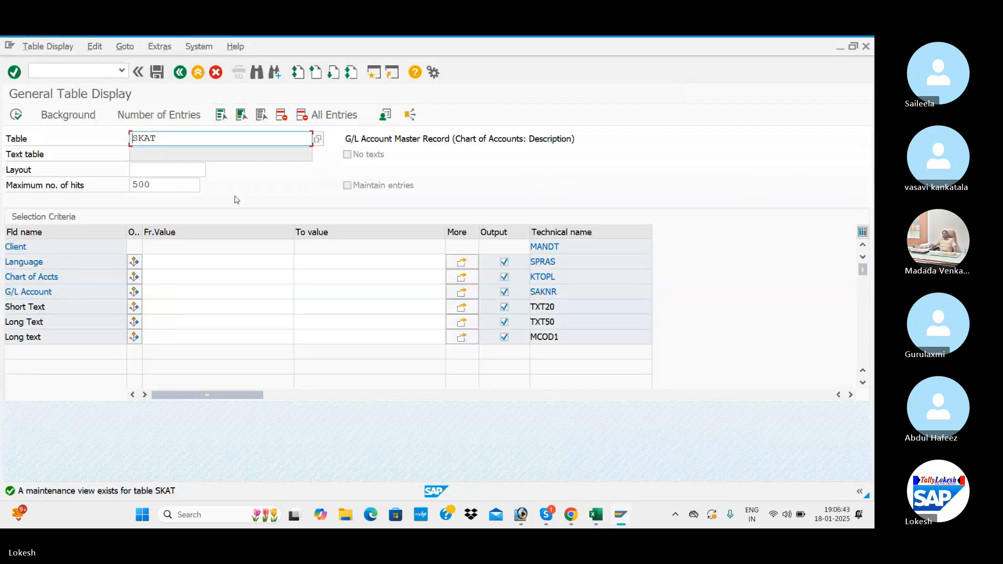
{"action": "left_click", "coordinate": [16, 116]}
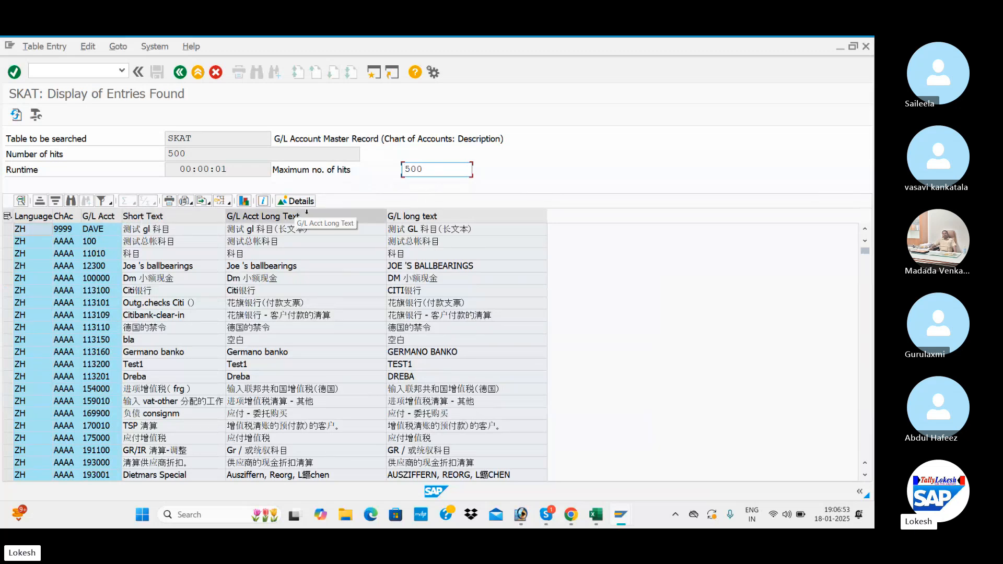
{"action": "scroll", "coordinate": [296, 315], "scroll_direction": "down", "scroll_amount": 15}
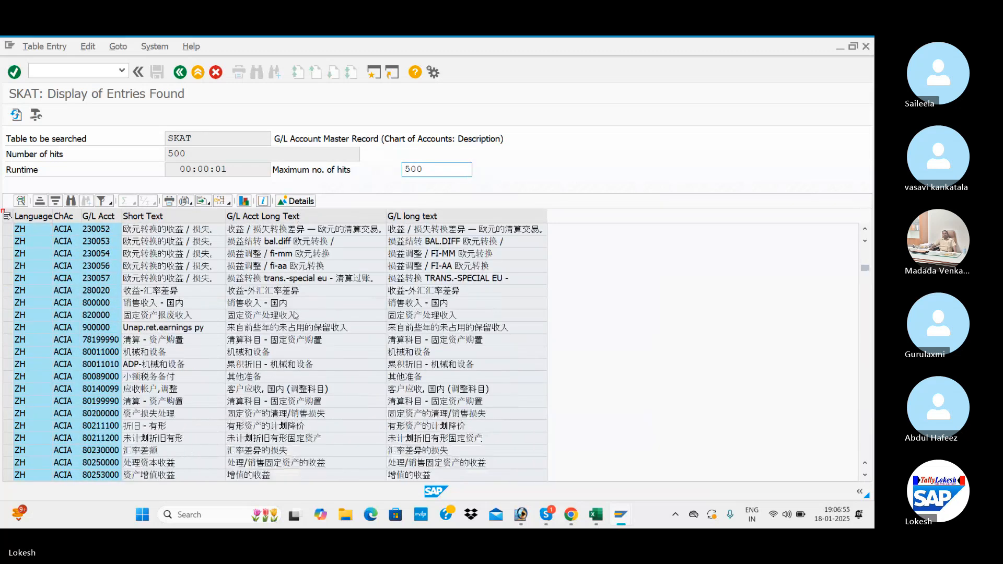
{"action": "scroll", "coordinate": [296, 316], "scroll_direction": "down", "scroll_amount": 7}
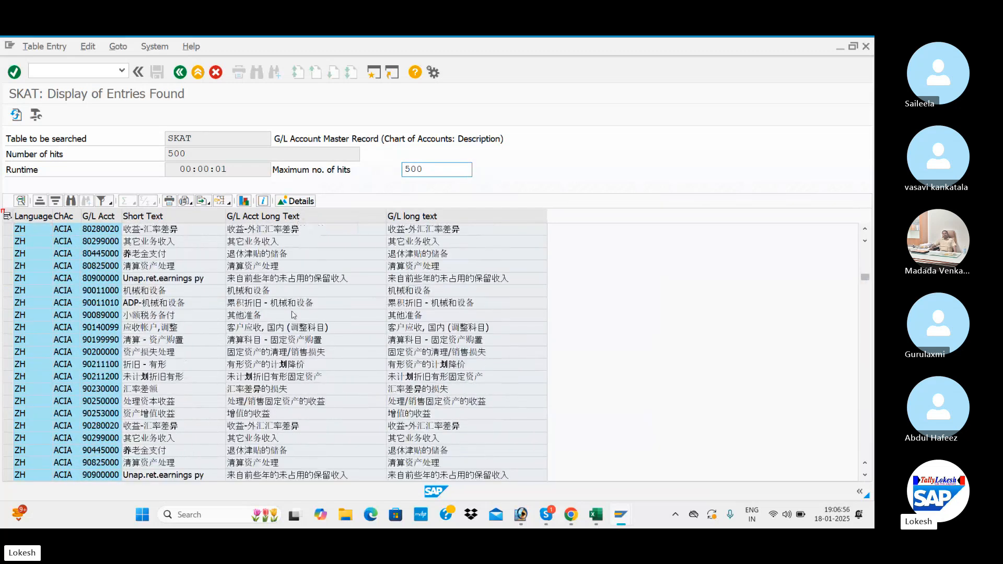
Step: Restrict the SKAT selection to chart of accounts ITC1, display the entries and look through their G/L account descriptions
{"action": "left_click", "coordinate": [179, 72]}
{"action": "left_click", "coordinate": [167, 263]}
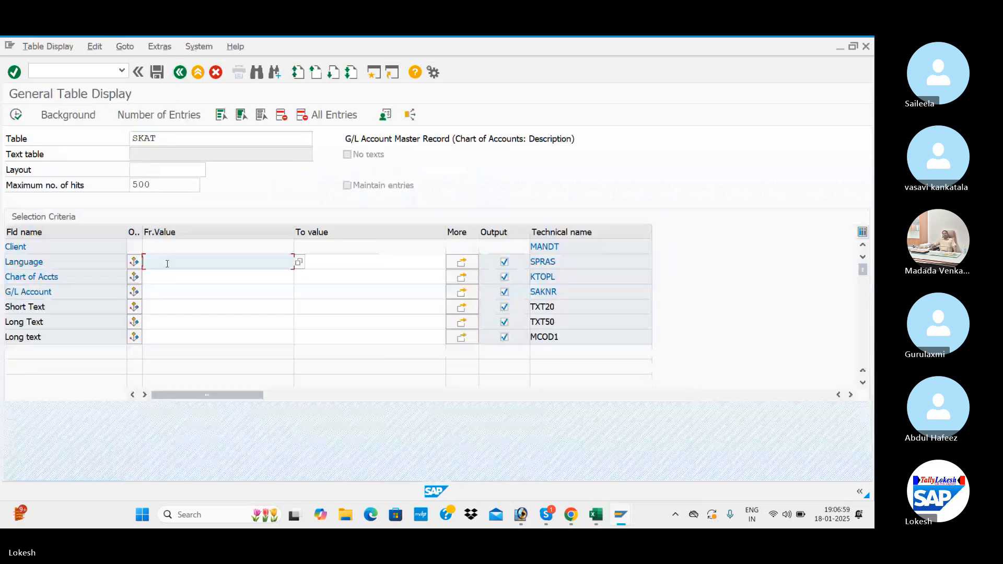
{"action": "left_click", "coordinate": [163, 277]}
{"action": "left_click", "coordinate": [164, 283]}
{"action": "type", "text": "IT"}
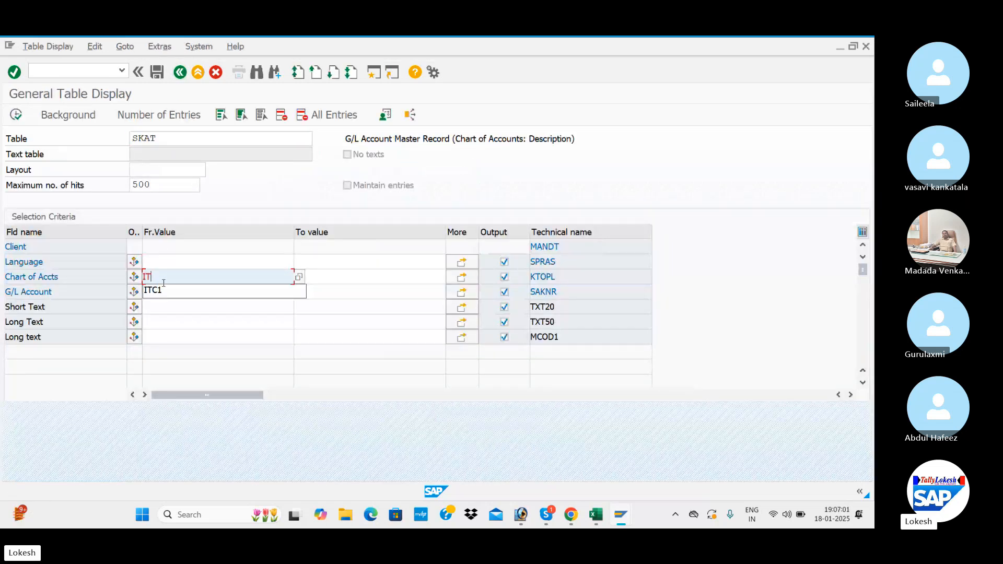
{"action": "type", "text": "C1"}
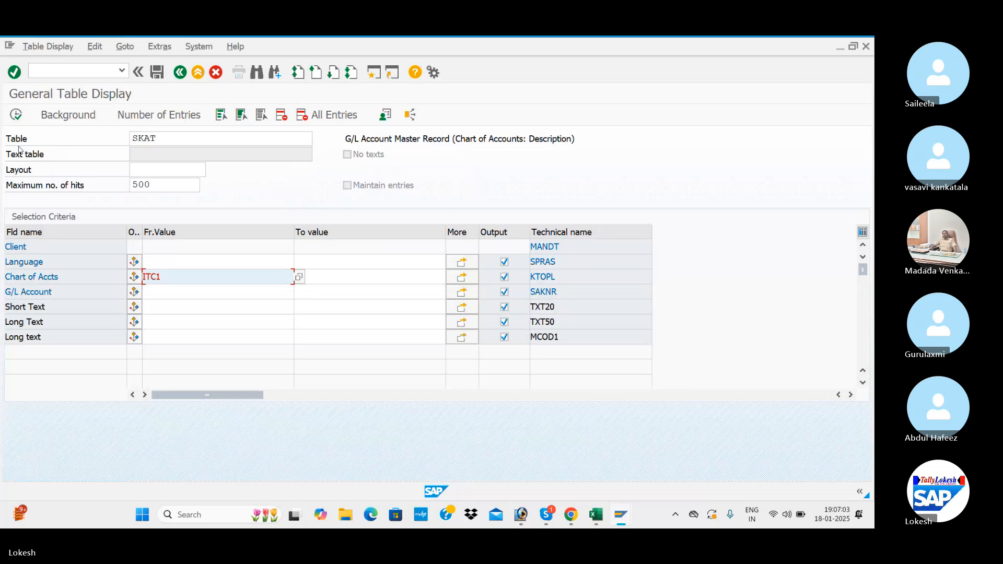
{"action": "left_click", "coordinate": [17, 114]}
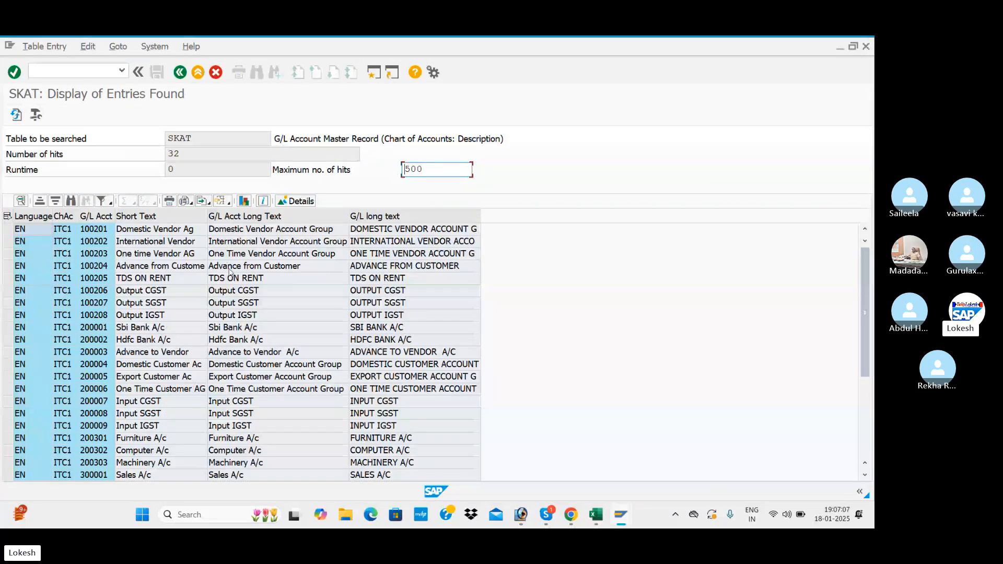
{"action": "scroll", "coordinate": [231, 276], "scroll_direction": "down", "scroll_amount": 4}
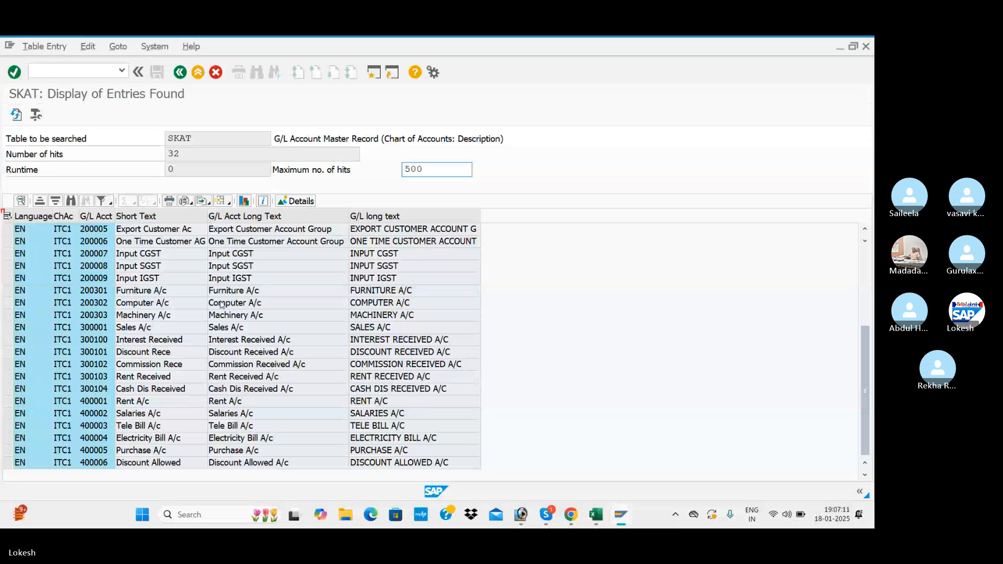
{"action": "scroll", "coordinate": [223, 305], "scroll_direction": "up", "scroll_amount": 4}
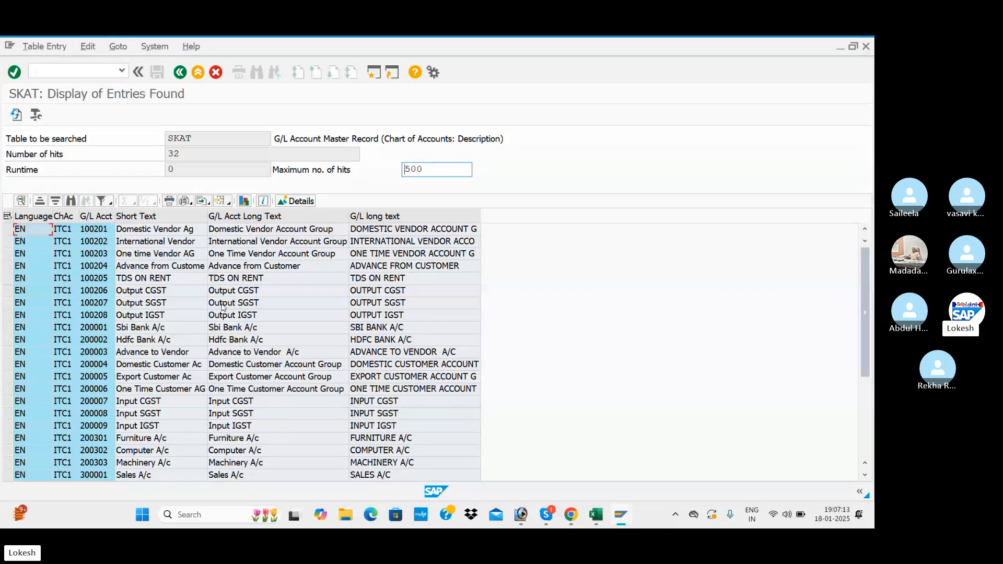
Step: Leave the SKAT entries, check the SKB1 code in the Excel TABLES sheet, and return to SAP
{"action": "left_click", "coordinate": [181, 73]}
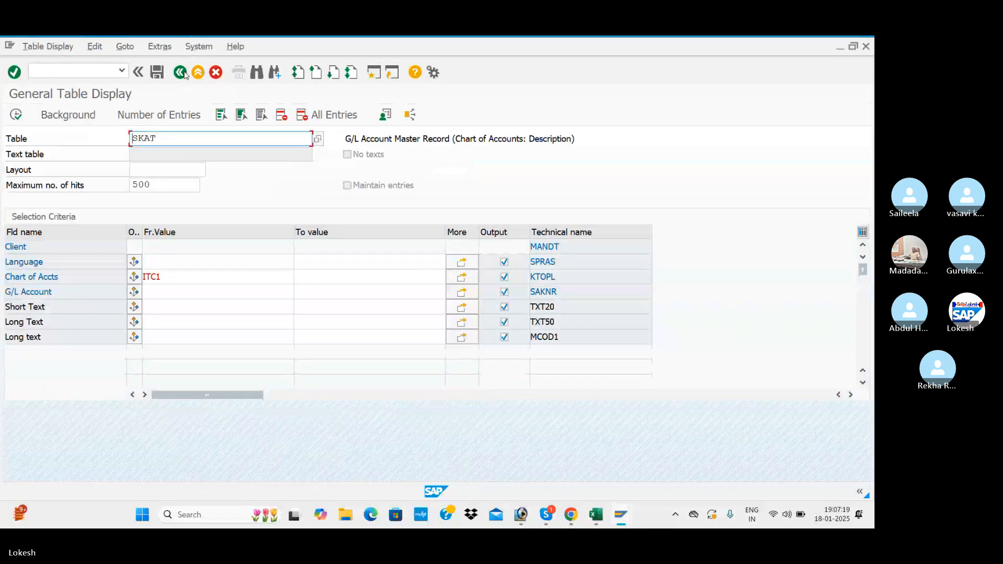
{"action": "key", "text": "alt+Tab"}
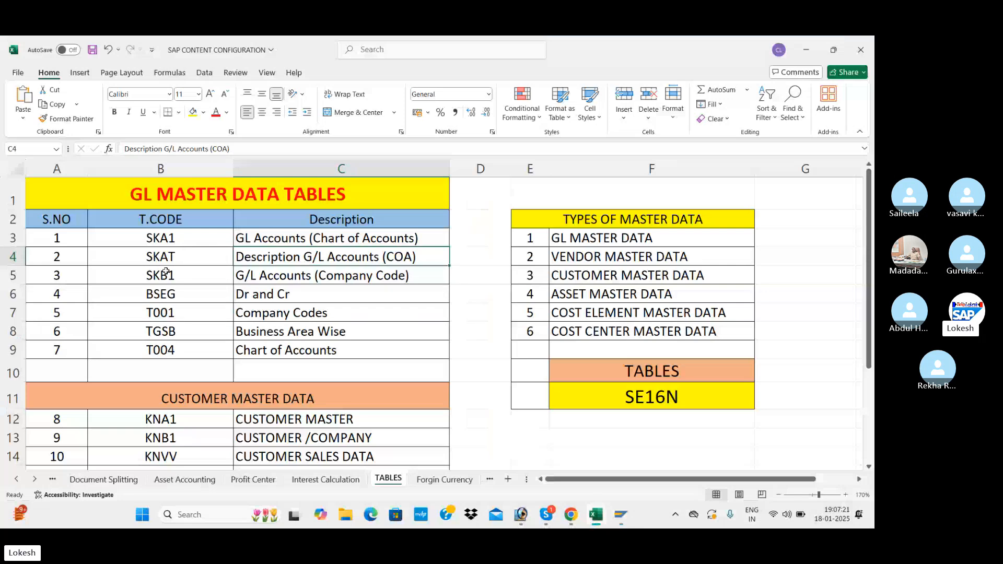
{"action": "left_click", "coordinate": [169, 274]}
{"action": "key", "text": "alt+Tab"}
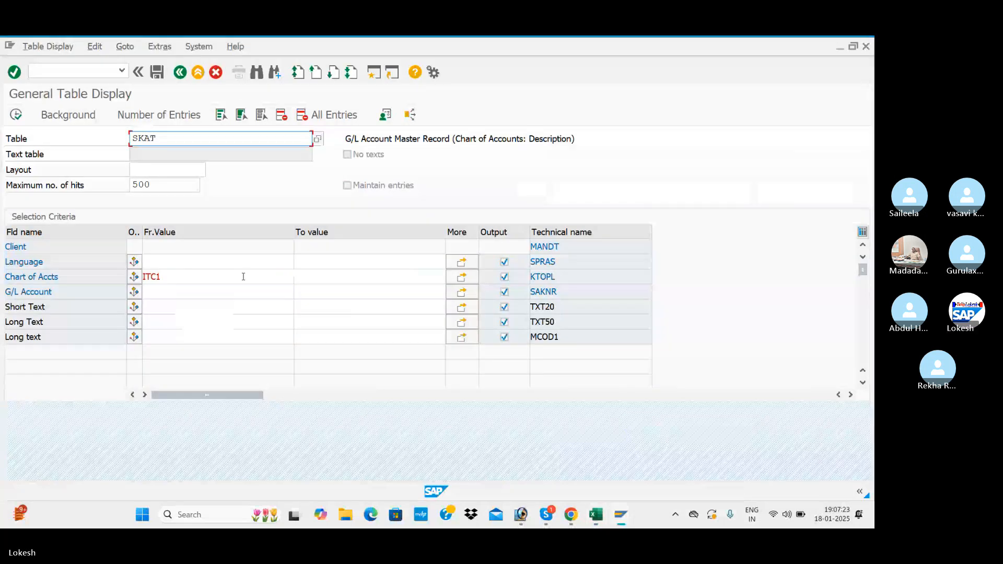
Step: Change the table to SKB1 and load its selection fields
{"action": "key", "text": "BackSpace"}
{"action": "key", "text": "BackSpace"}
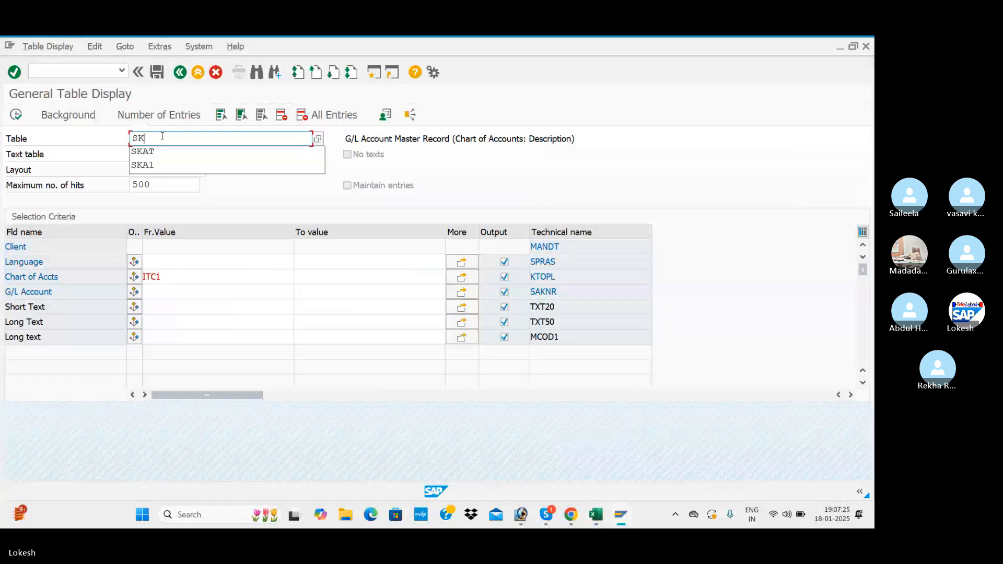
{"action": "type", "text": "B1"}
{"action": "key", "text": "Return"}
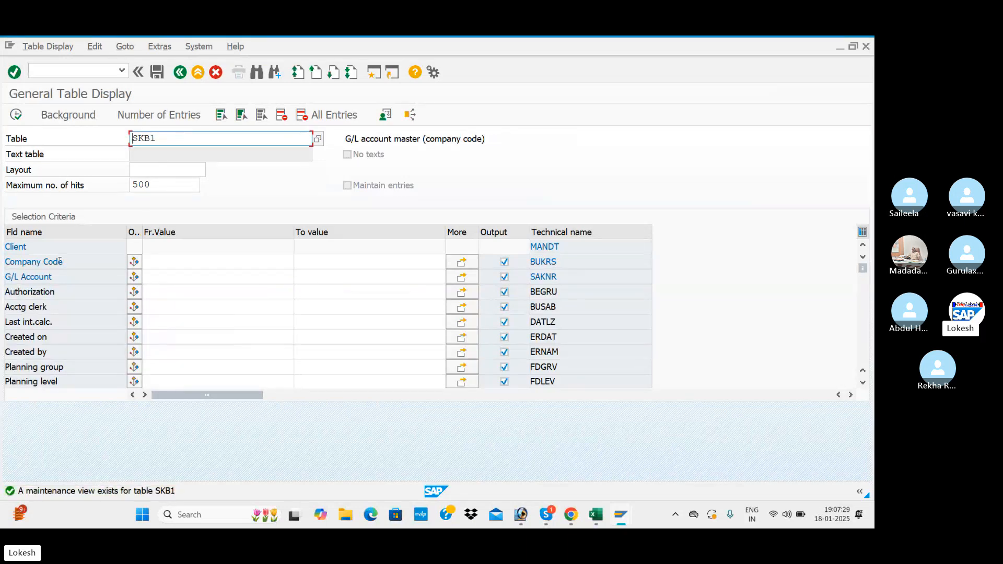
{"action": "left_click", "coordinate": [191, 263]}
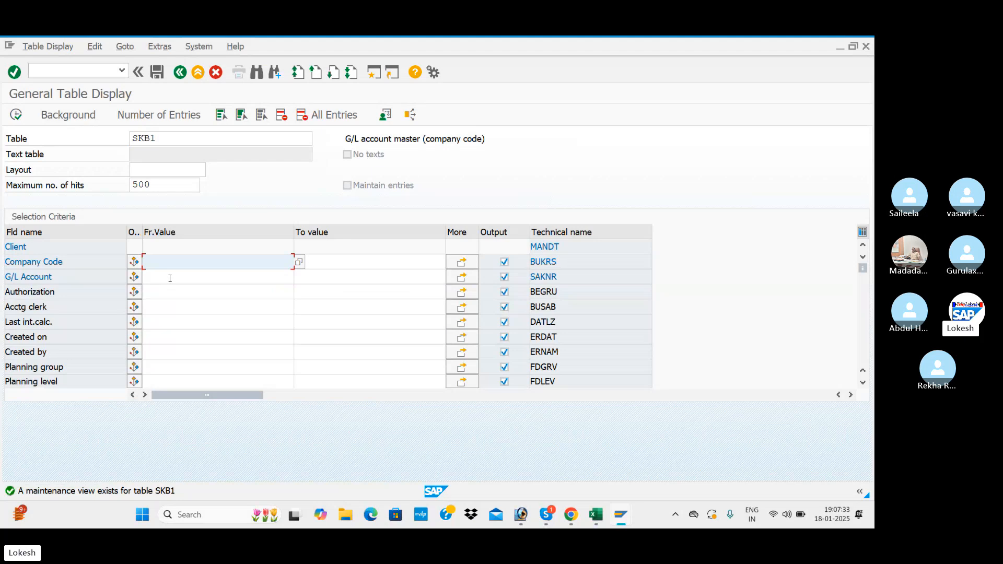
Step: Check the SKB1 description in the Excel TABLES sheet and return to the SAP selection screen
{"action": "key", "text": "alt+Tab"}
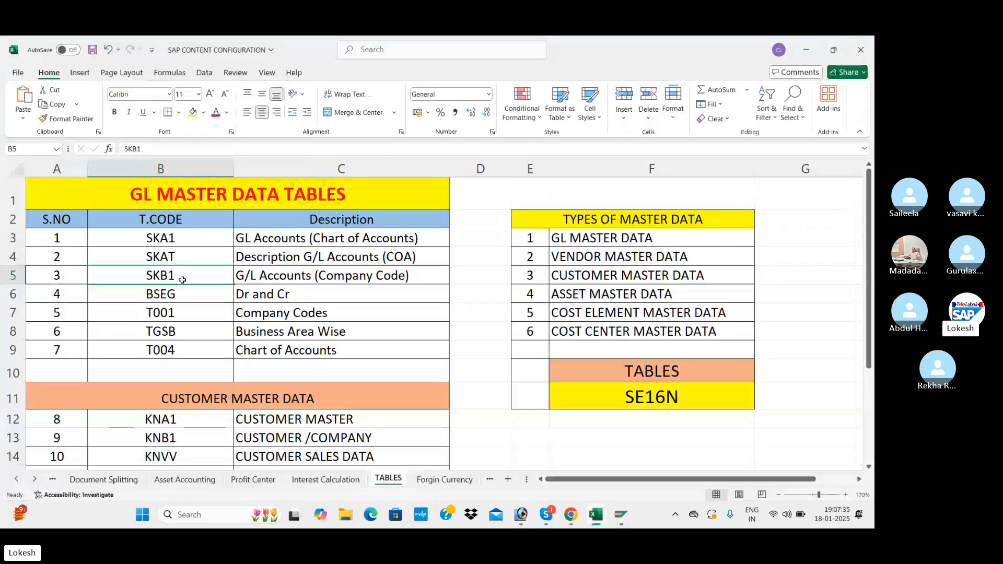
{"action": "left_click", "coordinate": [253, 276]}
{"action": "key", "text": "alt+Tab"}
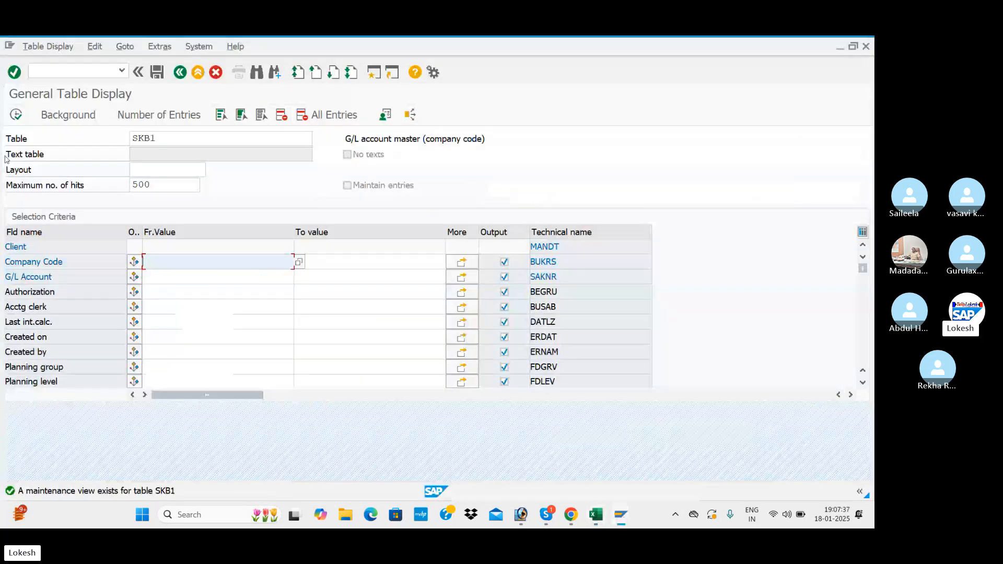
Step: Display the SKB1 entries without restrictions and look through the company code accounts and their columns
{"action": "left_click", "coordinate": [16, 115]}
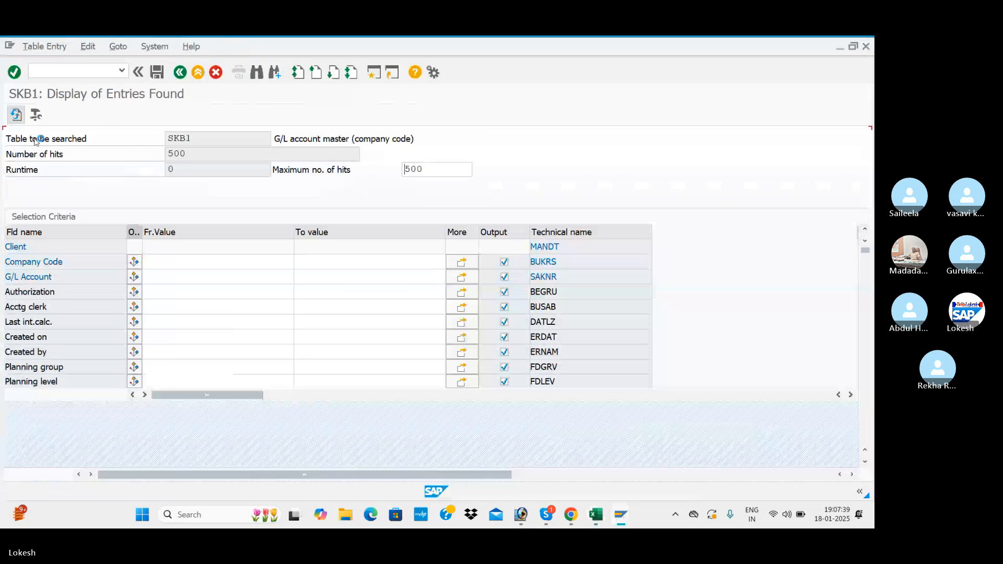
{"action": "scroll", "coordinate": [106, 292], "scroll_direction": "down", "scroll_amount": 7}
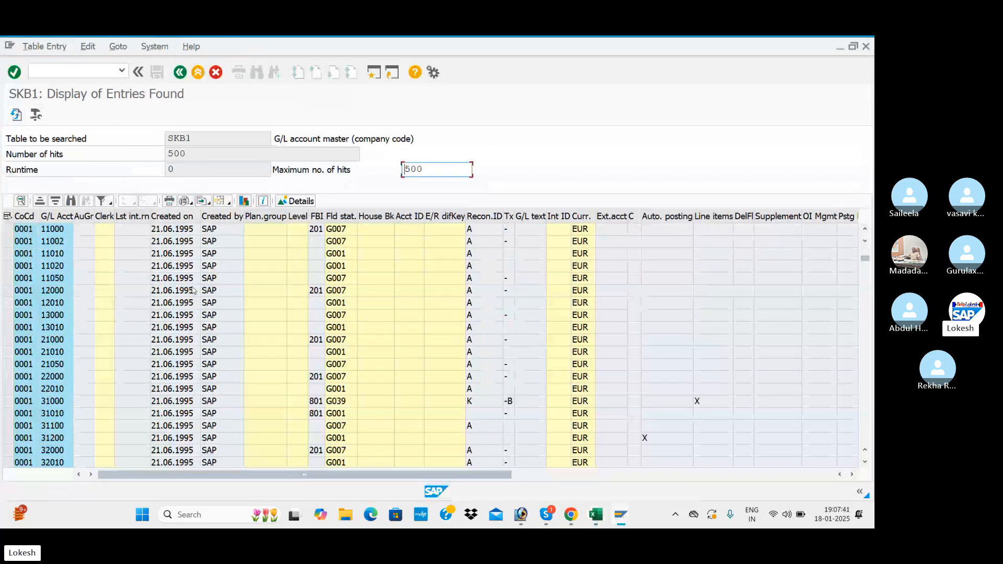
{"action": "scroll", "coordinate": [188, 285], "scroll_direction": "down", "scroll_amount": 1}
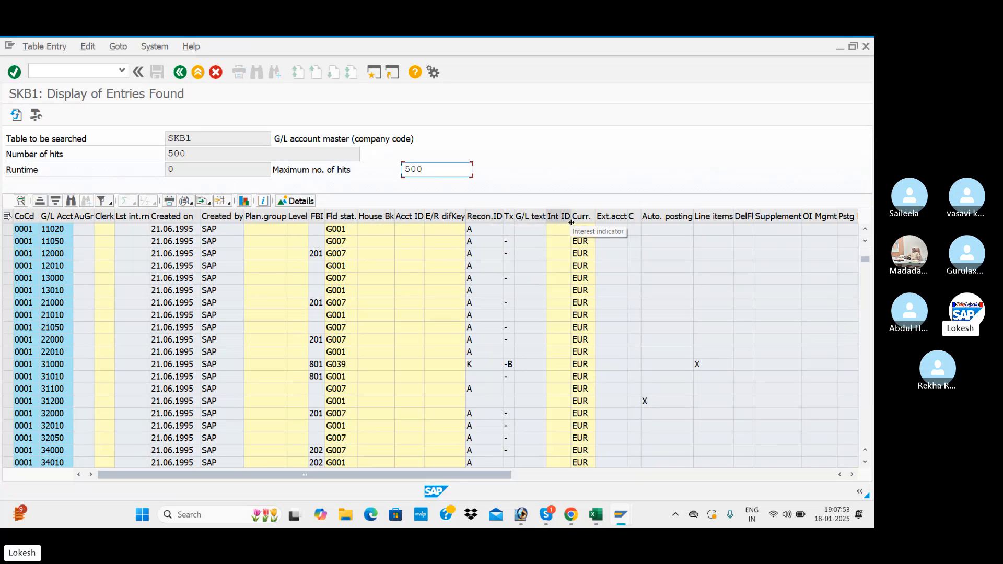
Step: Return to the SKB1 selection, restrict it to company code ITC1 and display the entries
{"action": "left_click", "coordinate": [179, 77]}
{"action": "left_click", "coordinate": [167, 271]}
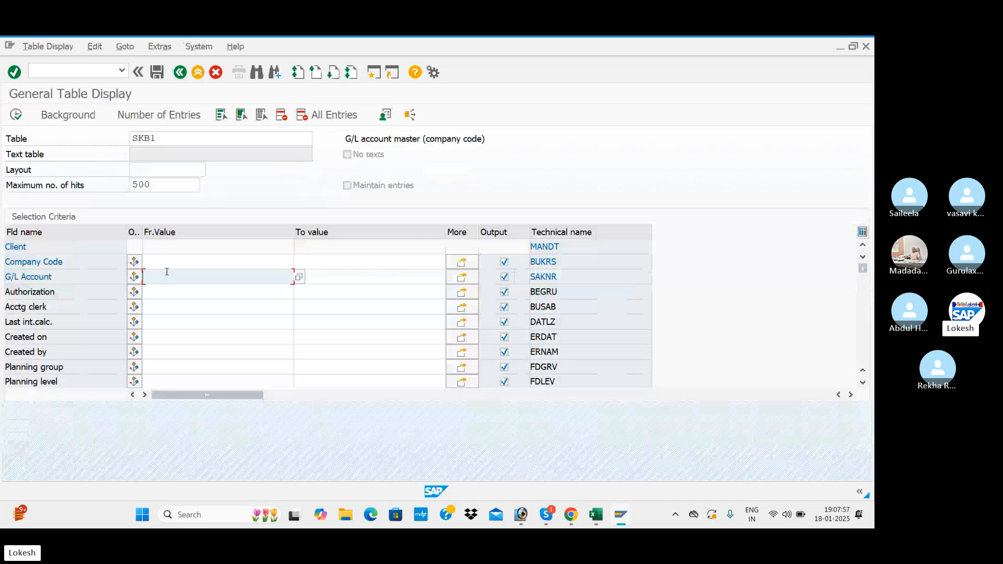
{"action": "left_click", "coordinate": [166, 260]}
{"action": "type", "text": "ITC1"}
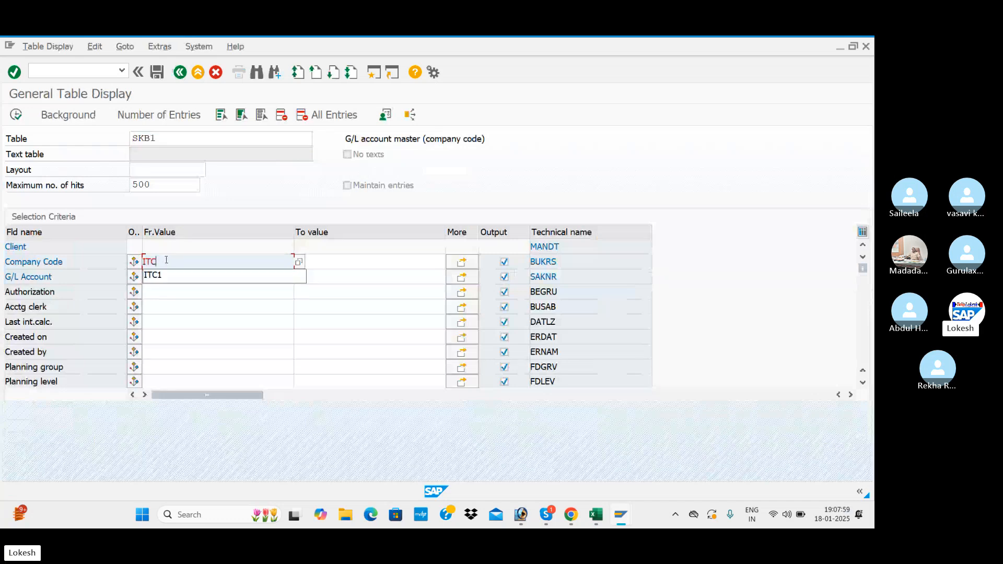
{"action": "left_click", "coordinate": [12, 118]}
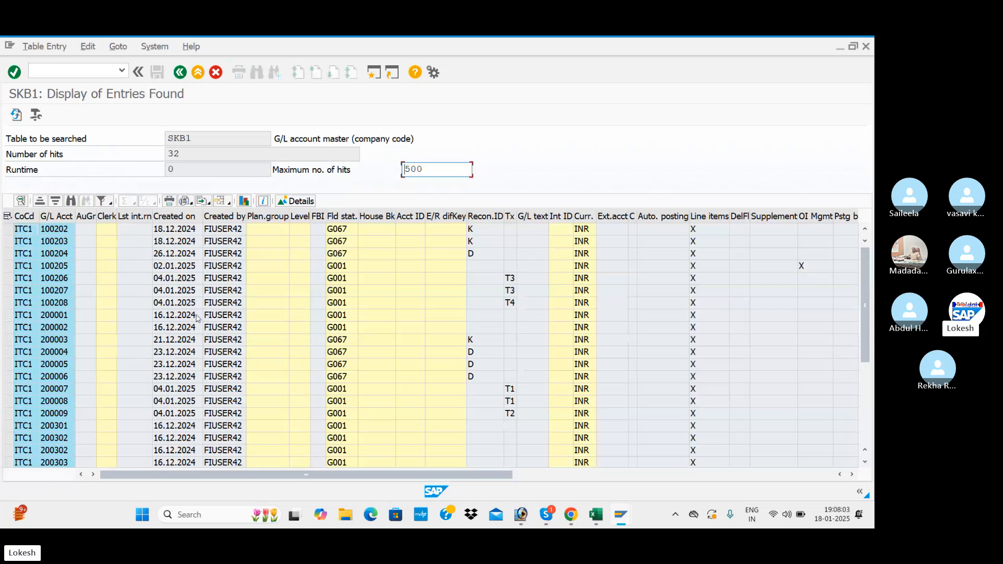
Step: Examine the SKB1 entries of company code ITC1, highlighting the G/L account column, and return to the first entry
{"action": "scroll", "coordinate": [197, 318], "scroll_direction": "down", "scroll_amount": 4}
{"action": "left_click", "coordinate": [43, 215]}
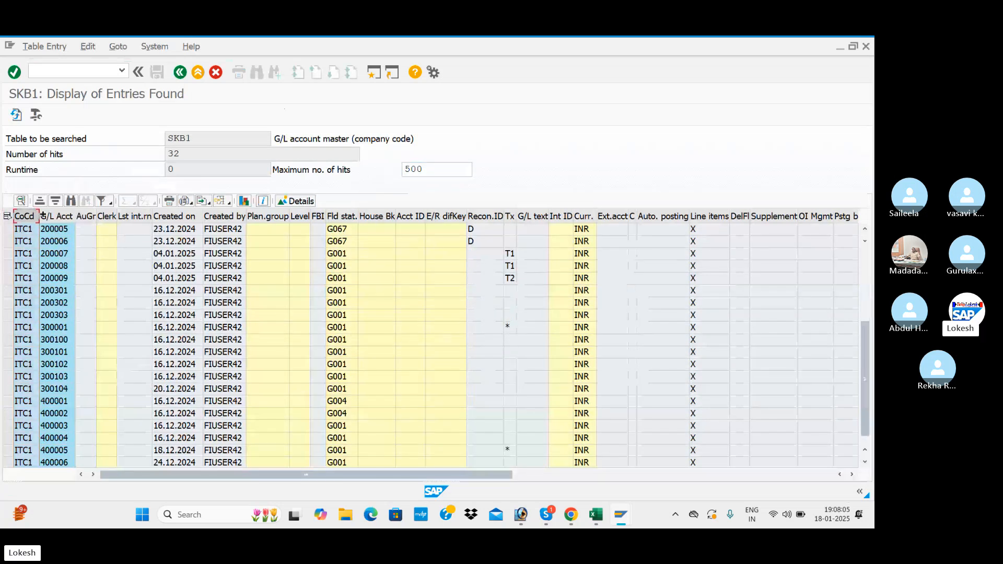
{"action": "left_click", "coordinate": [48, 216]}
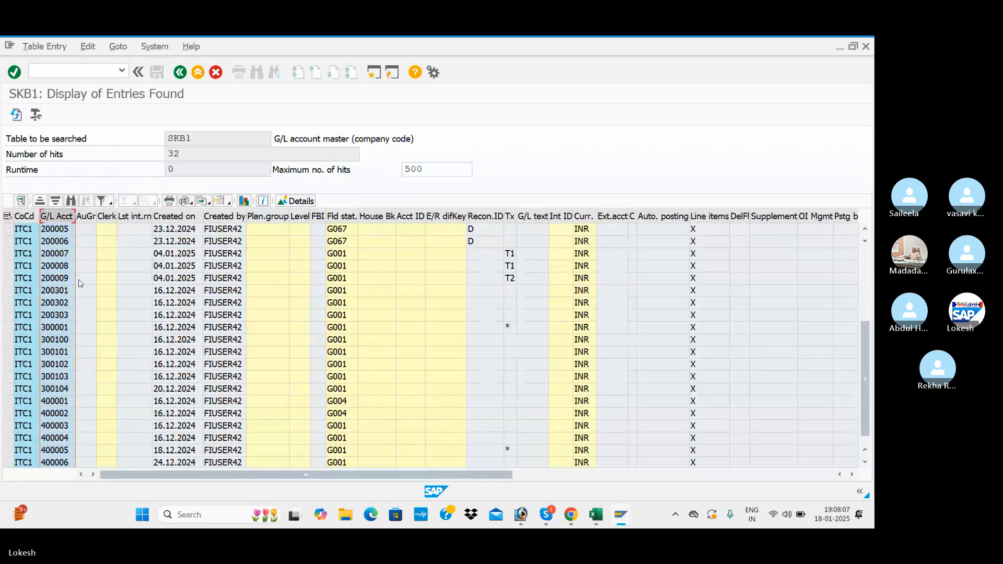
{"action": "scroll", "coordinate": [331, 306], "scroll_direction": "down", "scroll_amount": 1}
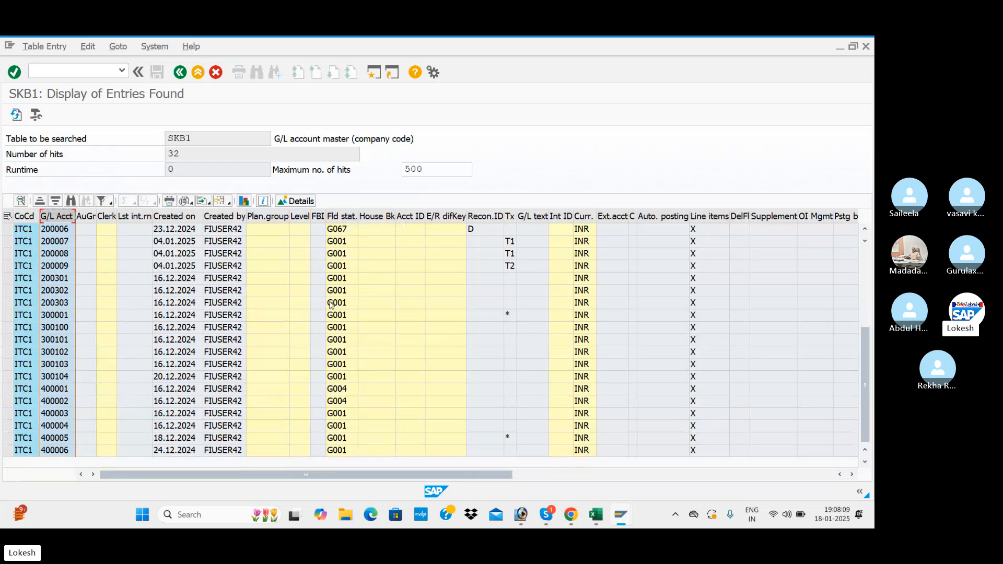
{"action": "scroll", "coordinate": [271, 316], "scroll_direction": "up", "scroll_amount": 5}
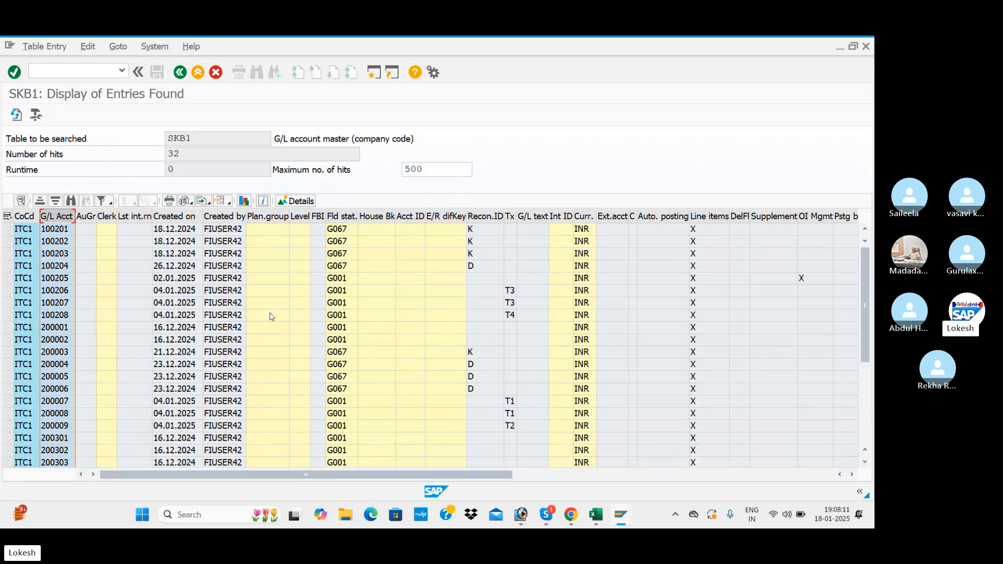
Step: Check the BSEG code and its Dr and Cr description in the Excel TABLES sheet, and return to SAP
{"action": "key", "text": "alt+Tab"}
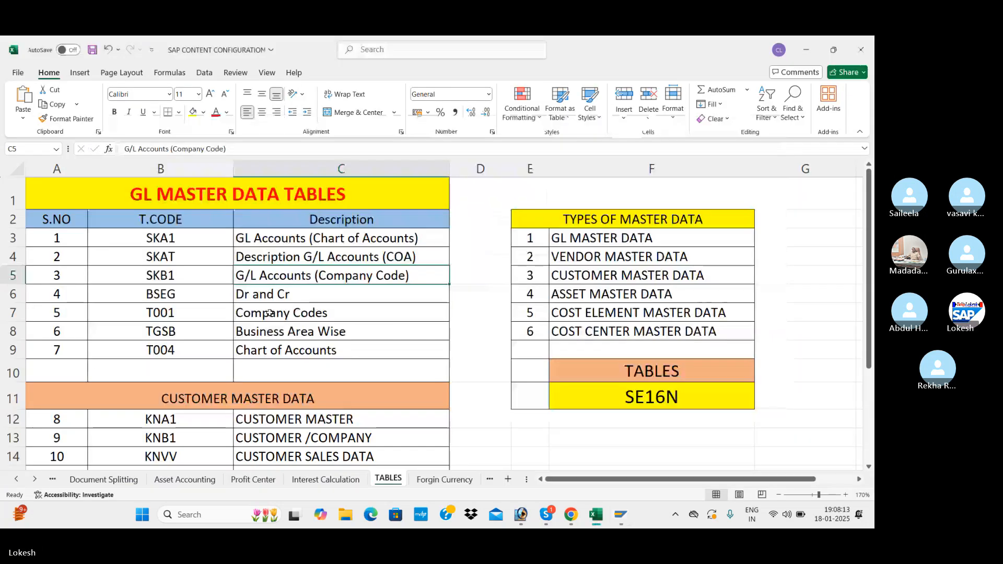
{"action": "left_click", "coordinate": [199, 296]}
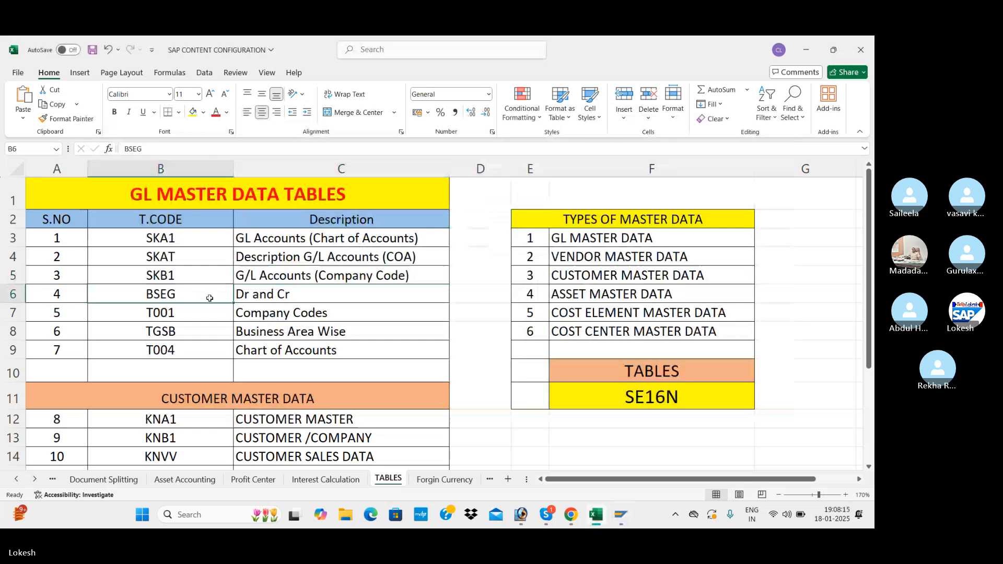
{"action": "left_click", "coordinate": [280, 291]}
{"action": "key", "text": "alt+Tab"}
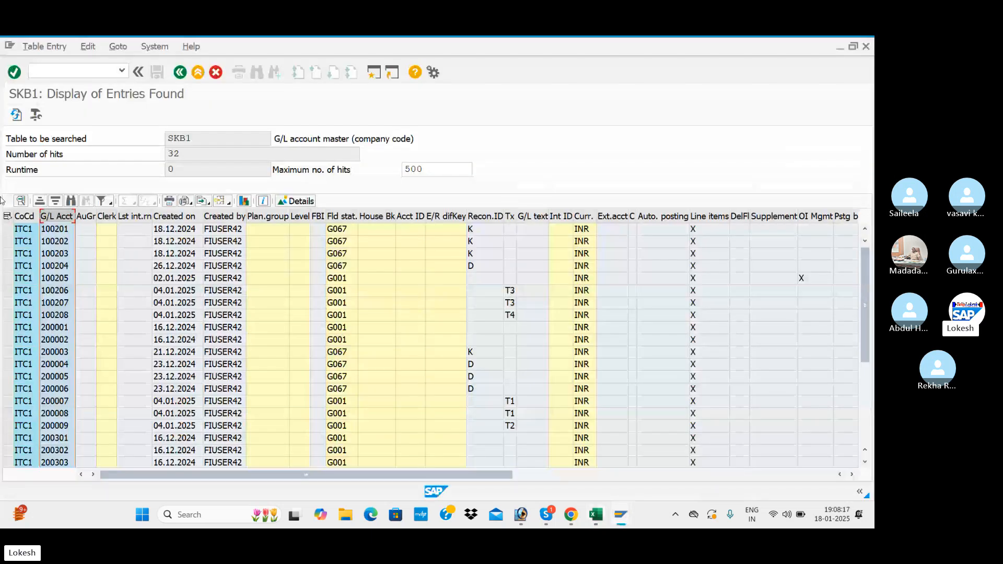
Step: Leave the SKB1 entries and change the table to BSEG, loading its selection fields
{"action": "key", "text": "F3"}
{"action": "left_click_drag", "start_coordinate": [170, 138], "coordinate": [103, 141]}
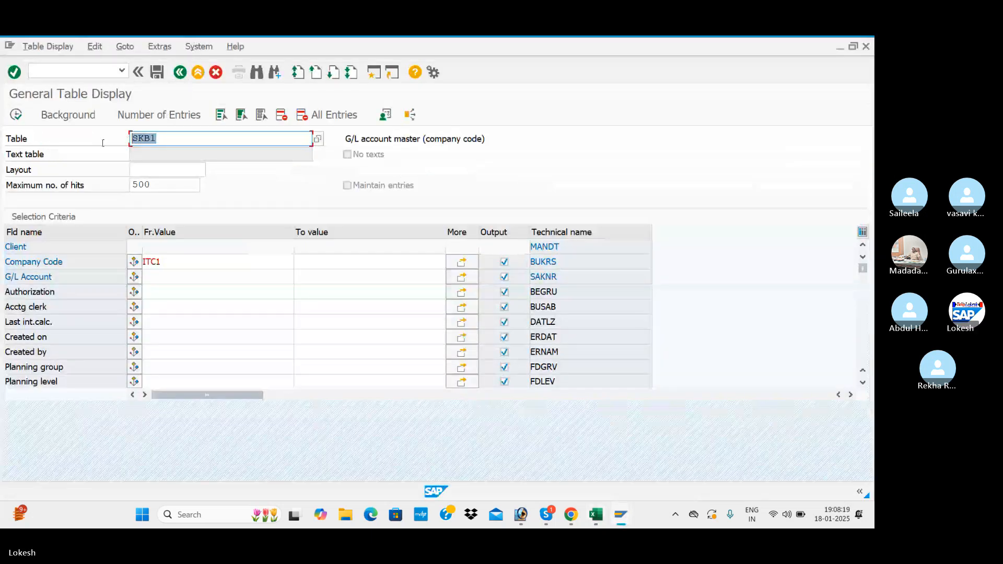
{"action": "type", "text": "BSEG"}
{"action": "key", "text": "Return"}
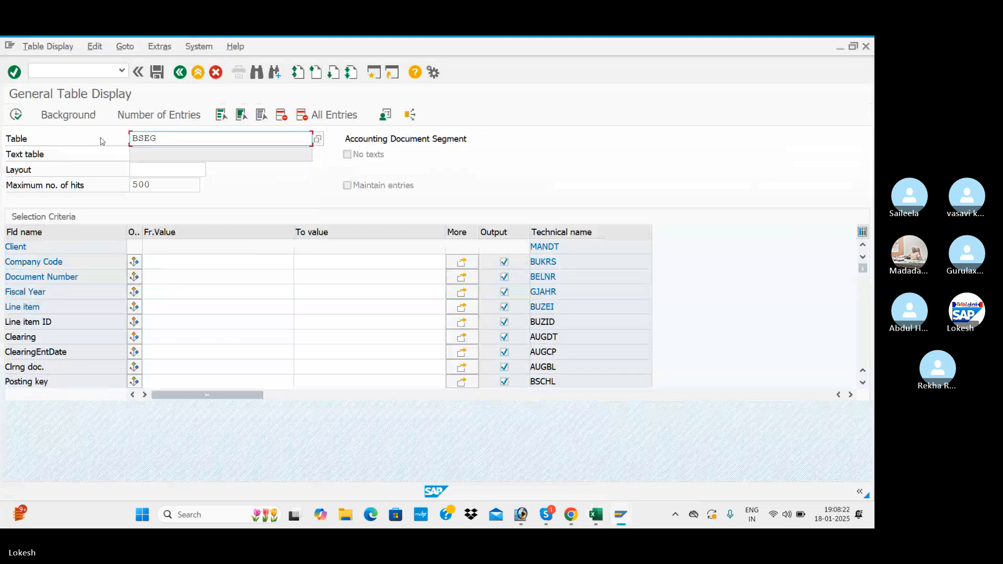
Step: Restrict the BSEG selection to company code ITC1 and display the entries
{"action": "left_click", "coordinate": [166, 260]}
{"action": "type", "text": "ITC1"}
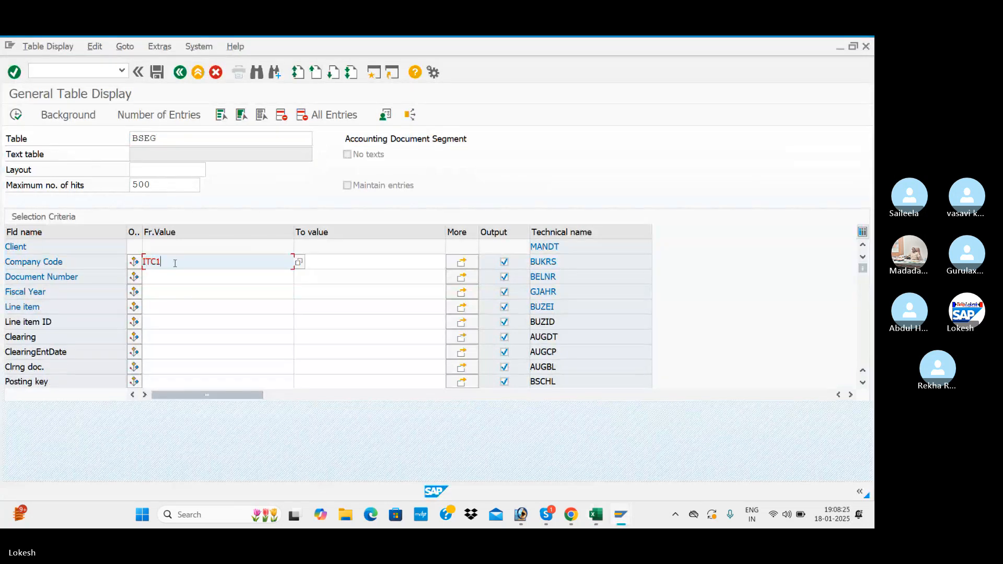
{"action": "left_click", "coordinate": [19, 117]}
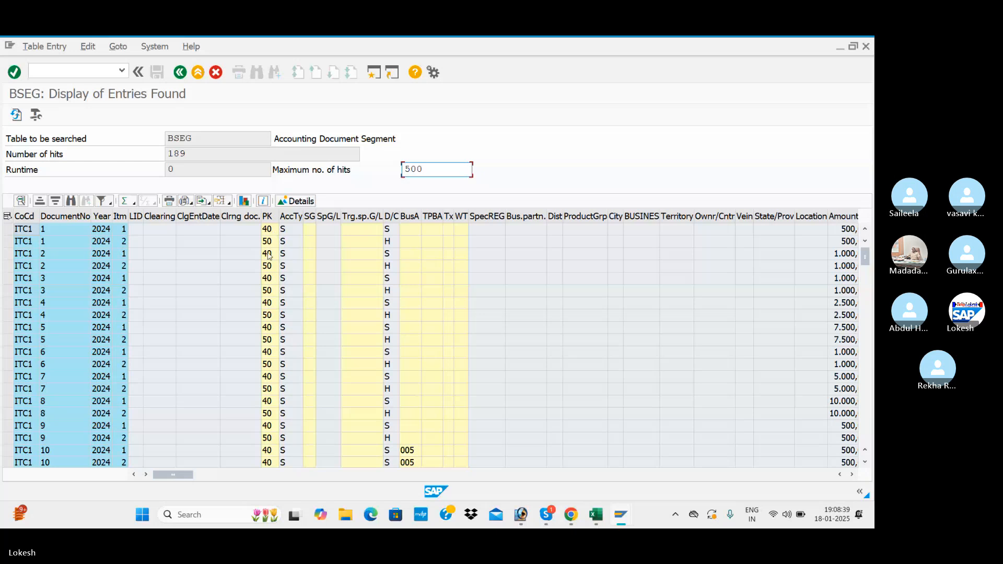
Step: Examine the posting keys 40 and 50 on the BSEG document lines and look over the remaining columns
{"action": "left_click", "coordinate": [268, 231]}
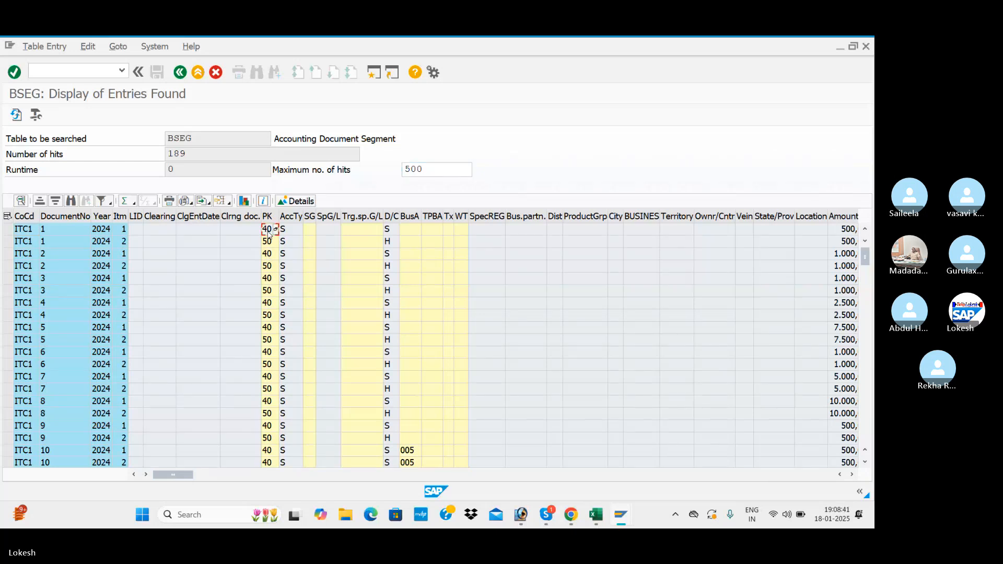
{"action": "left_click", "coordinate": [269, 242]}
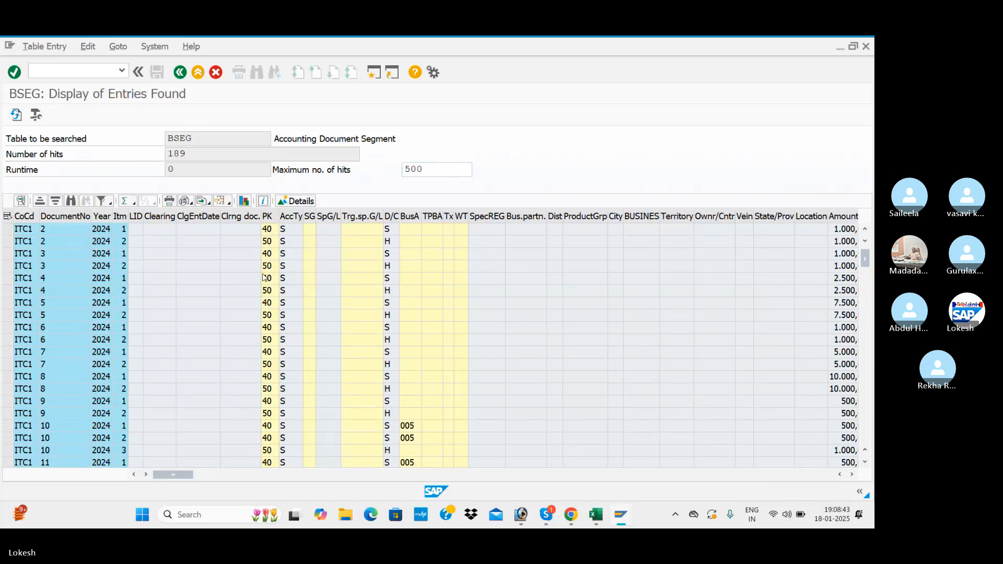
{"action": "scroll", "coordinate": [264, 277], "scroll_direction": "down", "scroll_amount": 3}
{"action": "scroll", "coordinate": [264, 278], "scroll_direction": "up", "scroll_amount": 3}
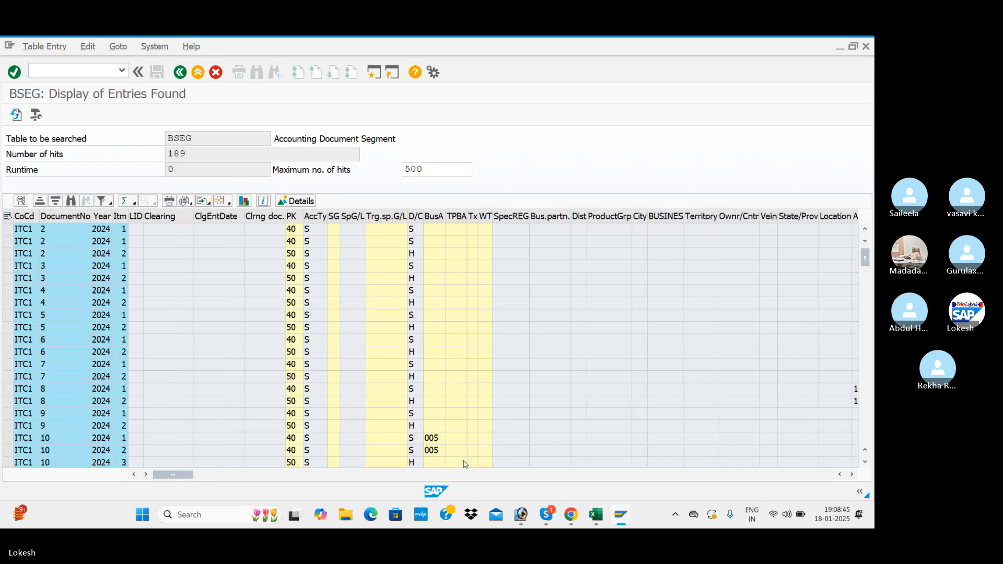
{"action": "mouse_move", "coordinate": [195, 478]}
{"action": "left_mouse_down"}
{"action": "mouse_move", "coordinate": [416, 478]}
{"action": "mouse_move", "coordinate": [182, 473]}
{"action": "left_mouse_up"}
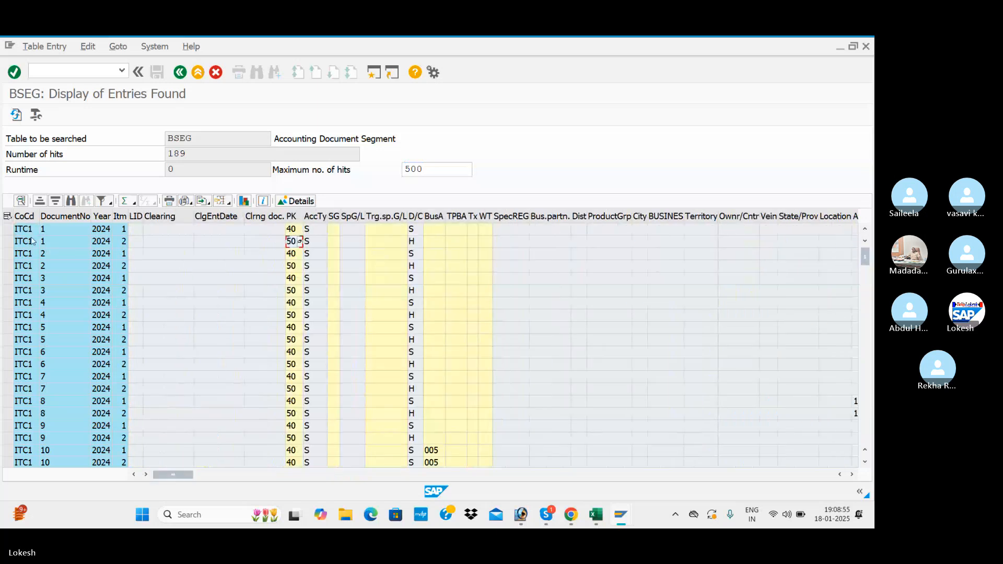
Step: Open the detailed display of document 1's first BSEG line item, look through its fields and values, and close it
{"action": "left_click", "coordinate": [7, 229]}
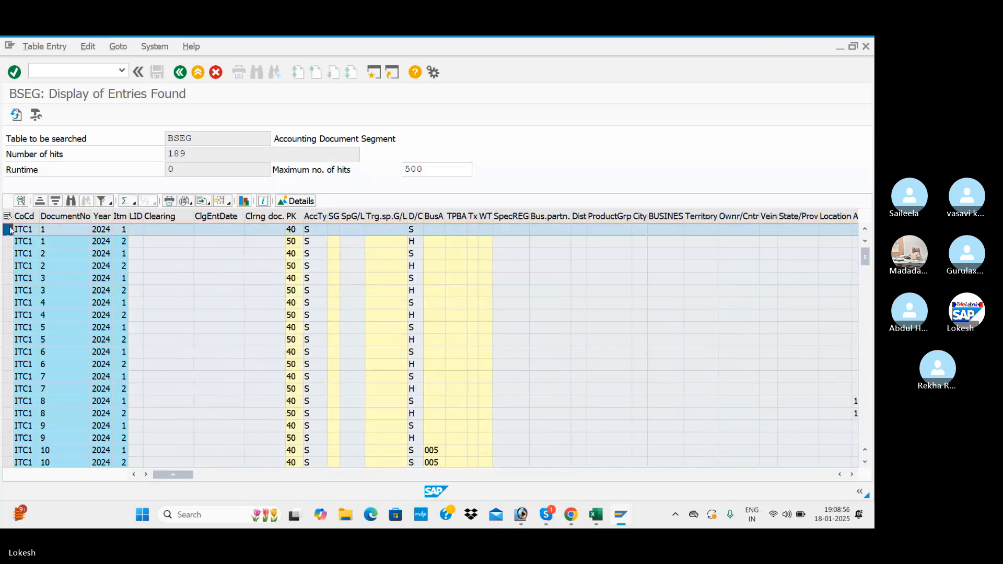
{"action": "left_click", "coordinate": [302, 202]}
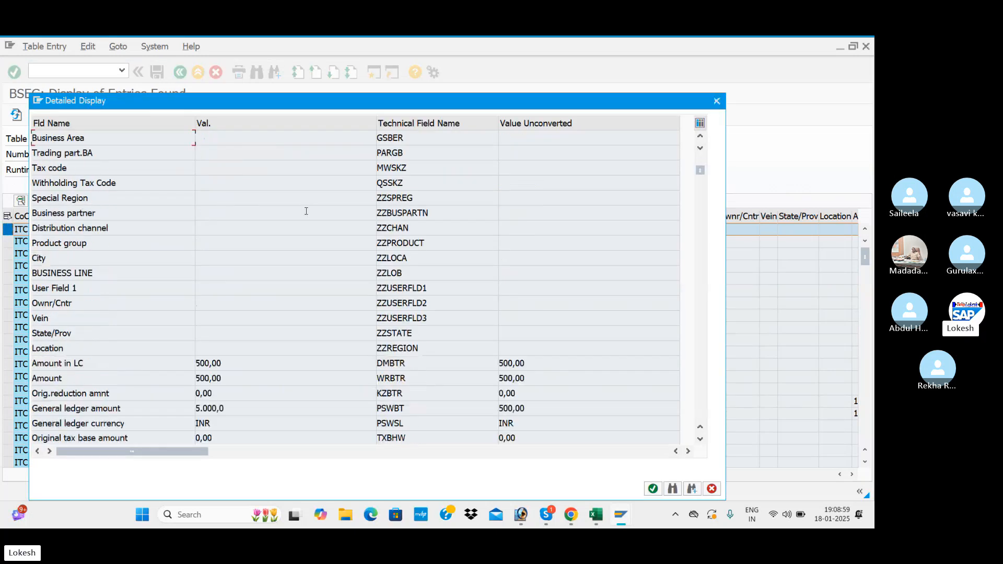
{"action": "scroll", "coordinate": [308, 213], "scroll_direction": "down", "scroll_amount": 4}
{"action": "scroll", "coordinate": [308, 213], "scroll_direction": "down", "scroll_amount": 4}
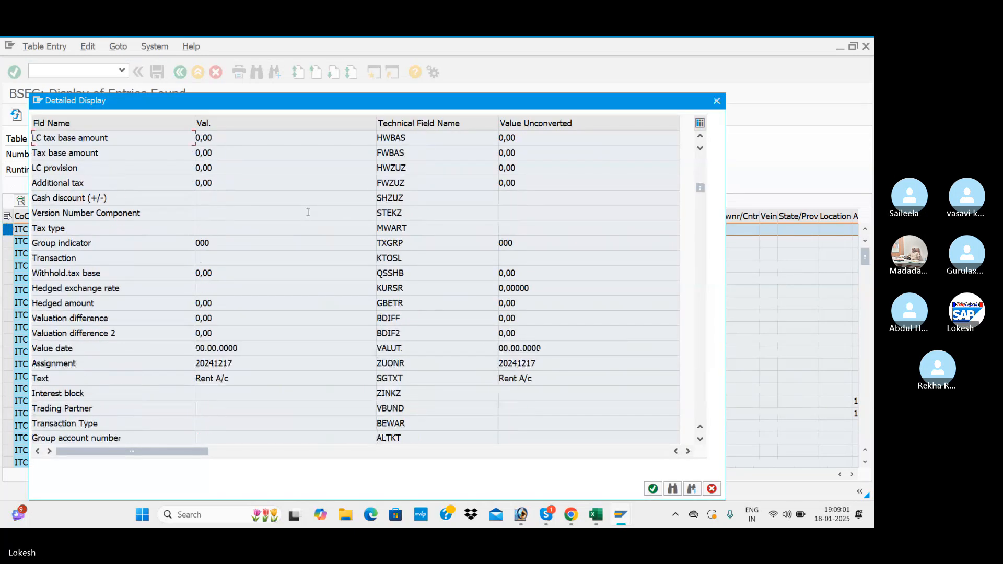
{"action": "scroll", "coordinate": [308, 213], "scroll_direction": "up", "scroll_amount": 13}
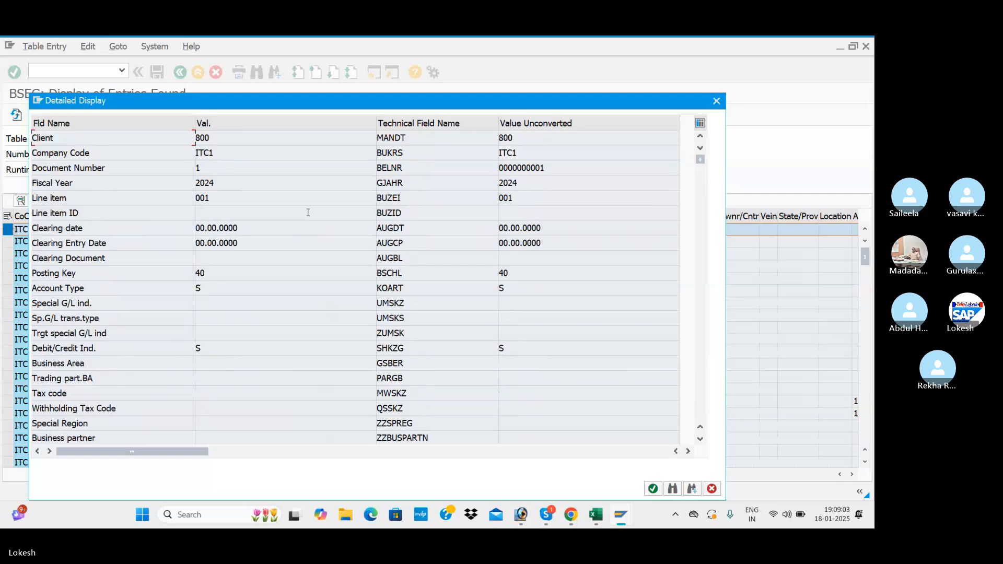
{"action": "left_click", "coordinate": [717, 102]}
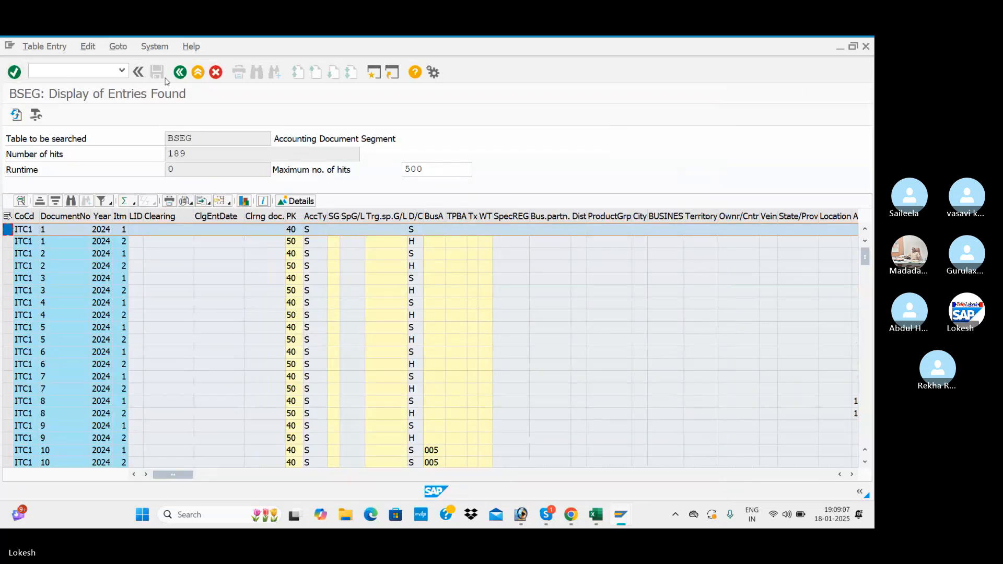
Step: Leave the BSEG entries and check the T001 Company Codes row in the Excel TABLES sheet
{"action": "left_click", "coordinate": [181, 75]}
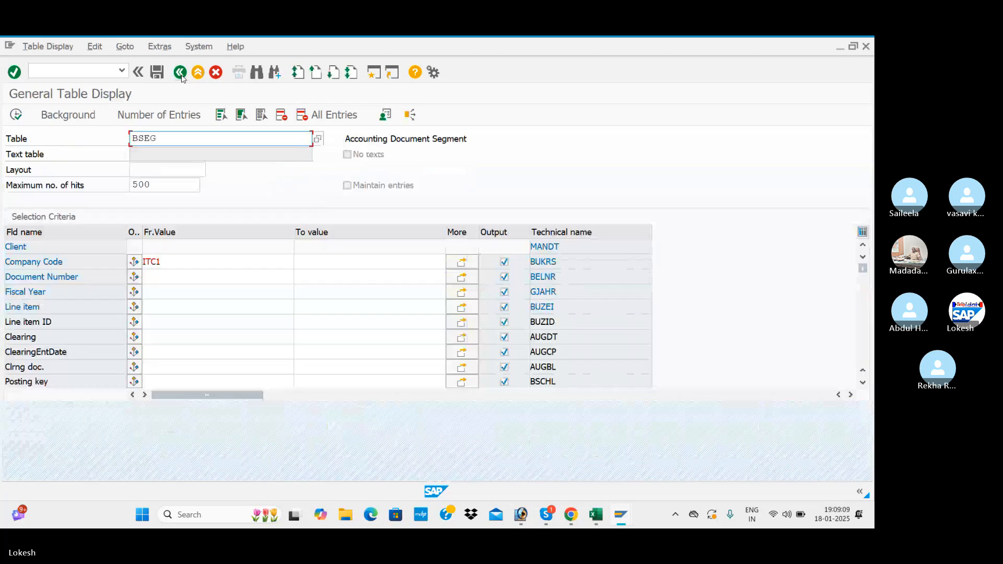
{"action": "key", "text": "alt+Tab"}
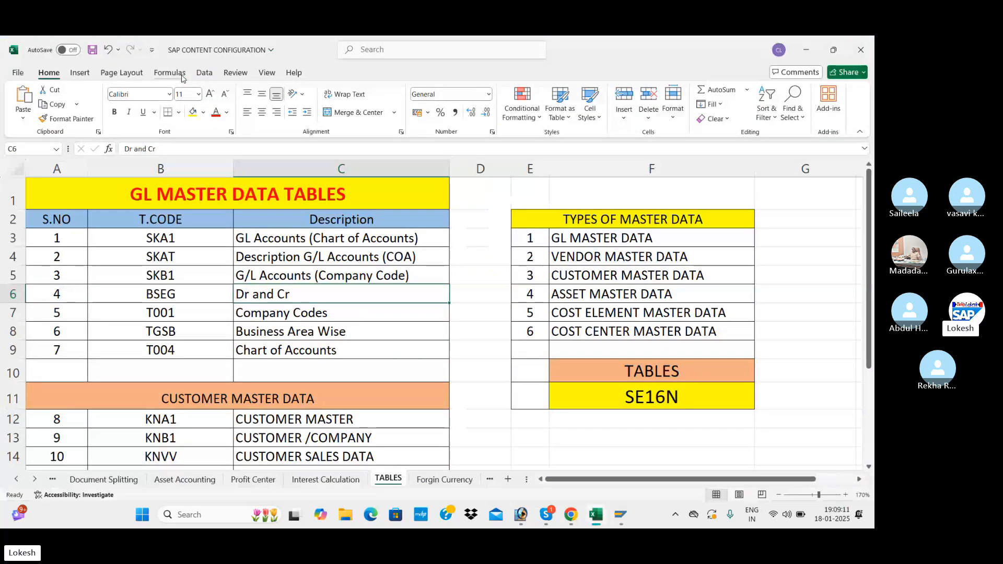
{"action": "left_click", "coordinate": [157, 294]}
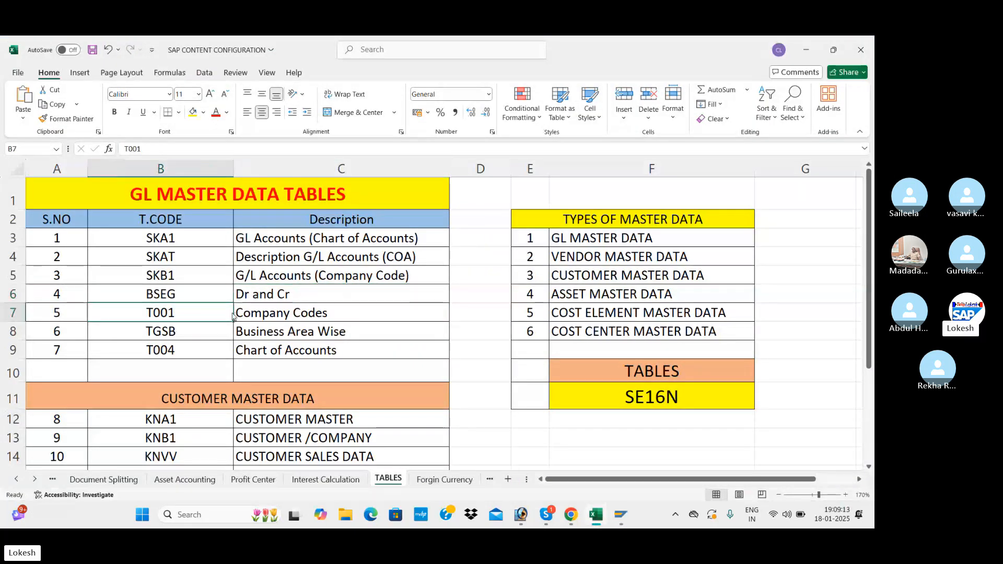
Step: Return to SAP and change the table from BSEG to T001, loading its selection fields
{"action": "key", "text": "alt+Tab"}
{"action": "key", "text": "BackSpace"}
{"action": "key", "text": "BackSpace"}
{"action": "key", "text": "BackSpace"}
{"action": "key", "text": "BackSpace"}
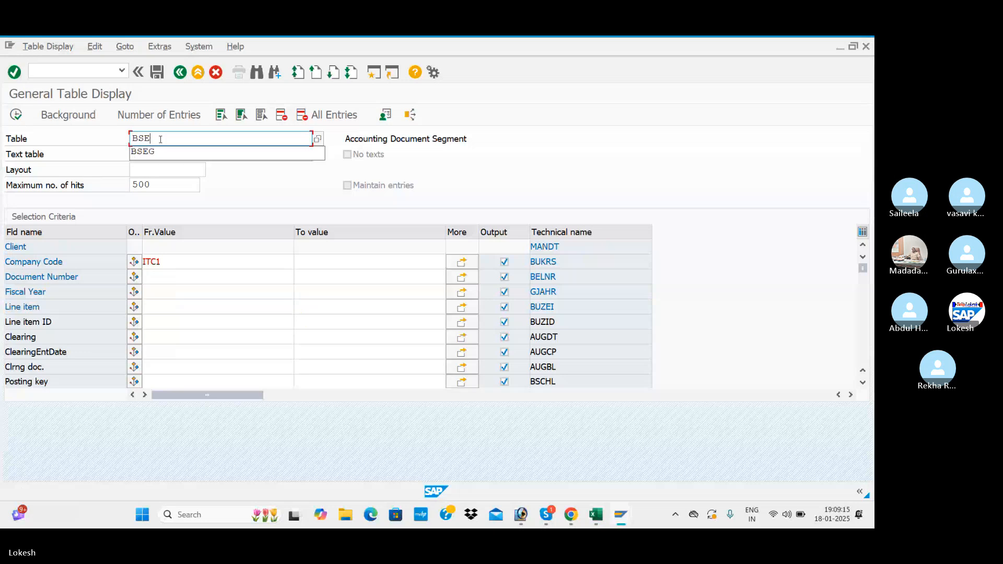
{"action": "type", "text": "T001"}
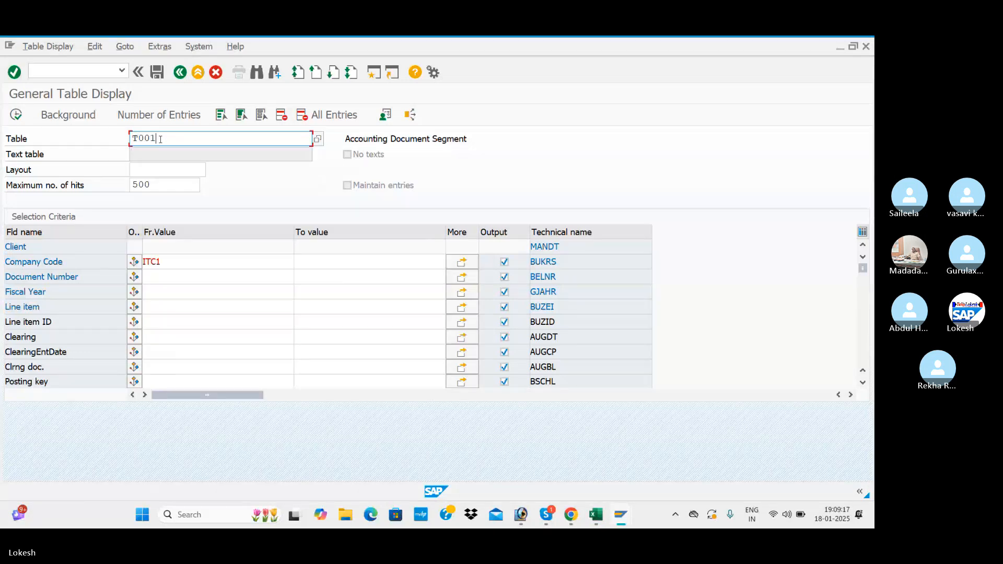
{"action": "key", "text": "Return"}
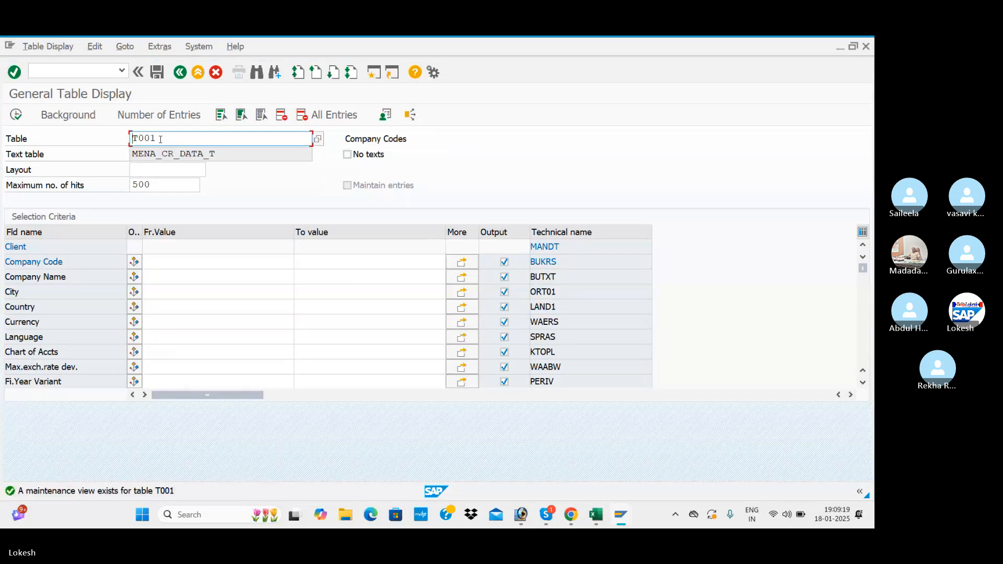
Step: Display the T001 entries without restrictions, look through the company code list, and return to the selection screen
{"action": "left_click", "coordinate": [15, 120]}
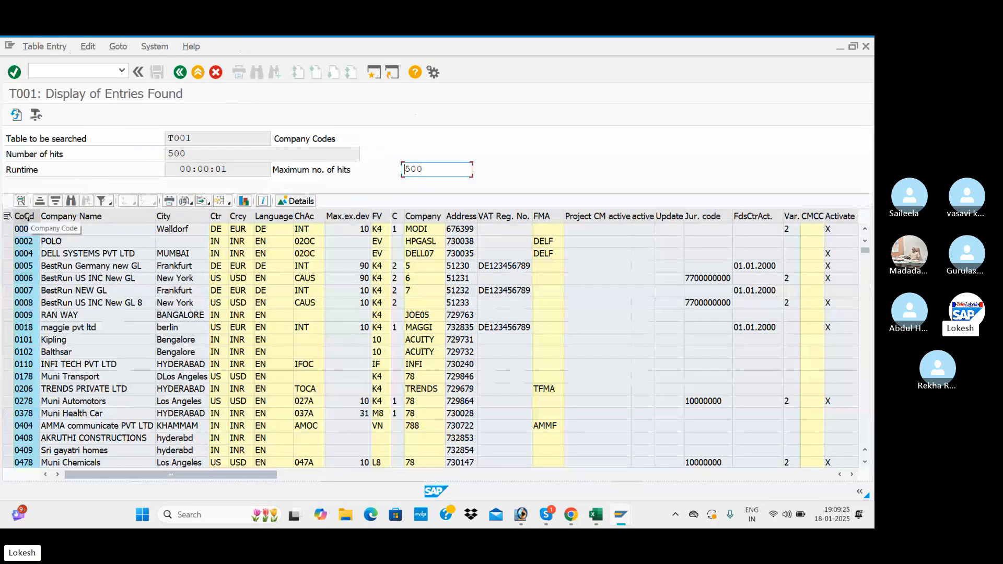
{"action": "scroll", "coordinate": [28, 218], "scroll_direction": "down", "scroll_amount": 5}
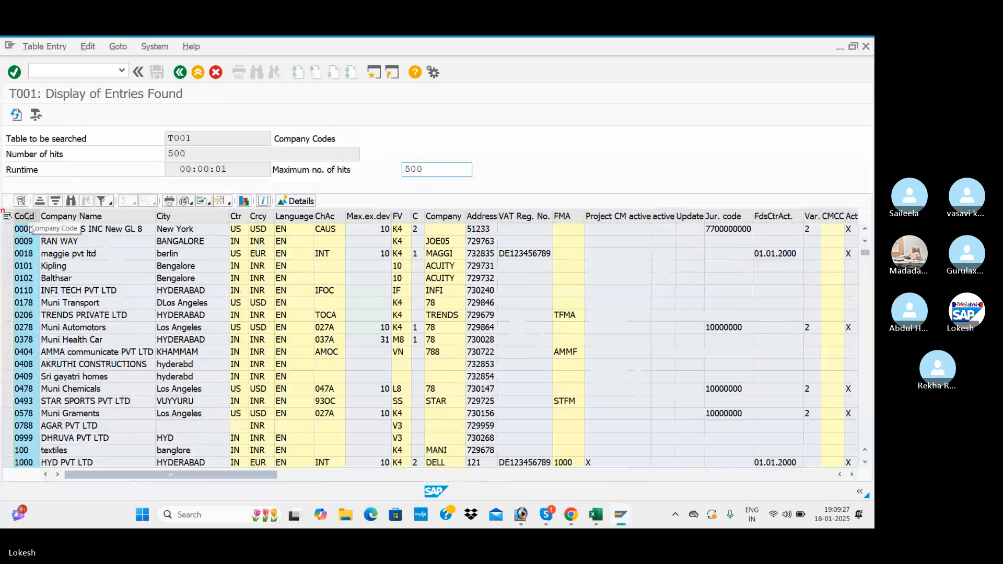
{"action": "scroll", "coordinate": [28, 256], "scroll_direction": "down", "scroll_amount": 15}
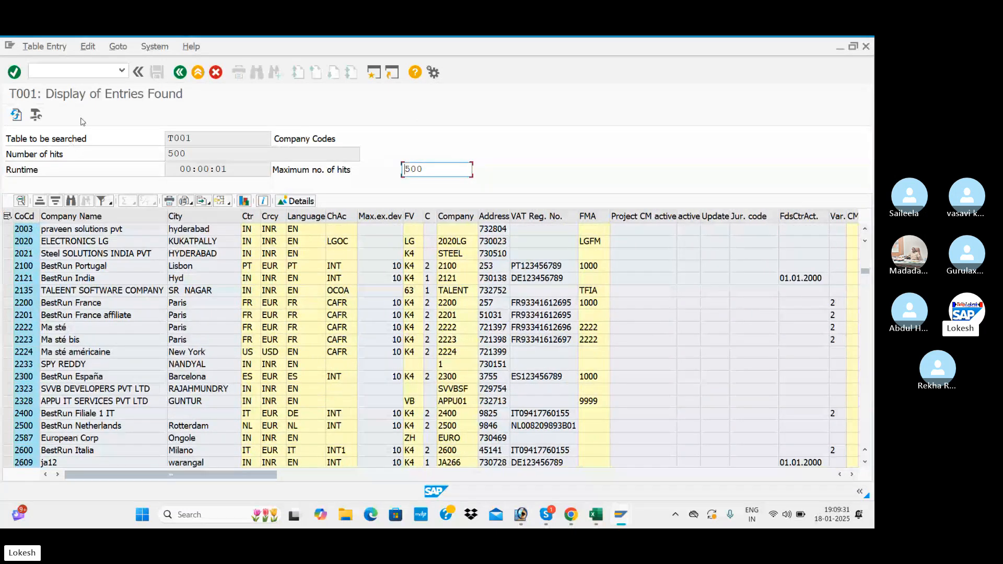
{"action": "left_click", "coordinate": [180, 72]}
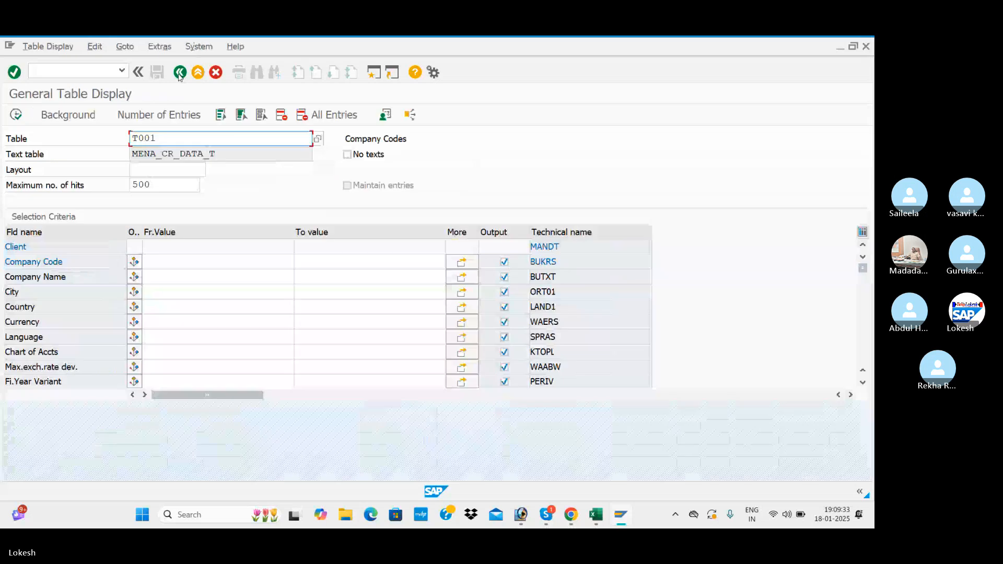
Step: Restrict the T001 selection to company code ITC1 and display the entries
{"action": "type", "text": "I"}
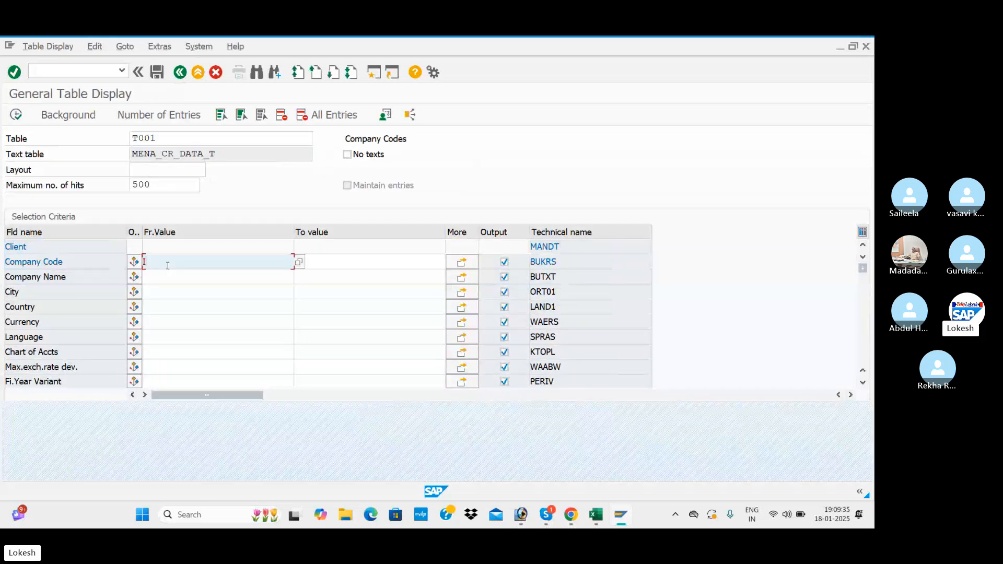
{"action": "type", "text": "TC1"}
{"action": "left_click", "coordinate": [17, 115]}
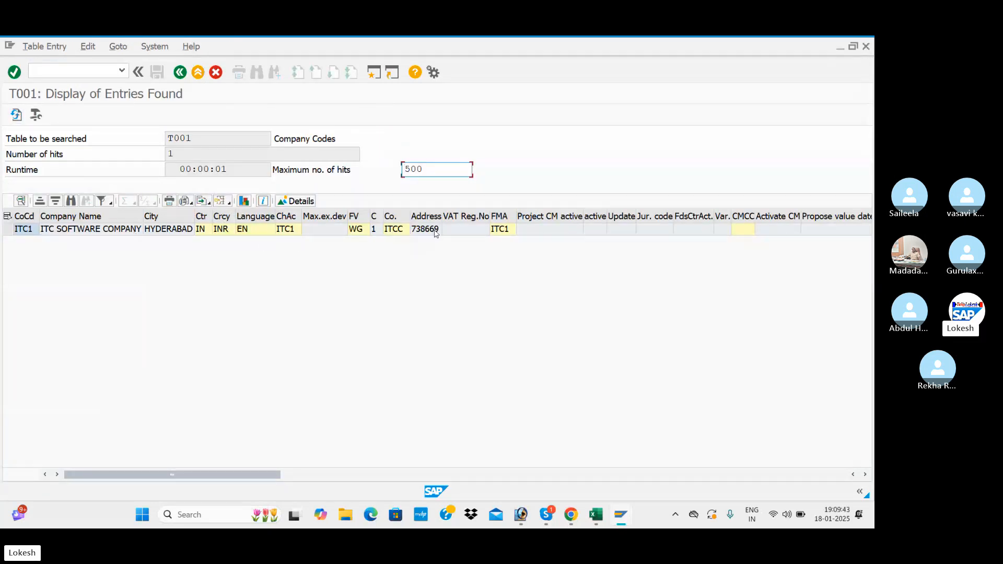
Step: Examine the remaining columns of the ITC1 company code entry and return to the selection screen
{"action": "scroll", "coordinate": [403, 285], "scroll_direction": "right", "scroll_amount": 15}
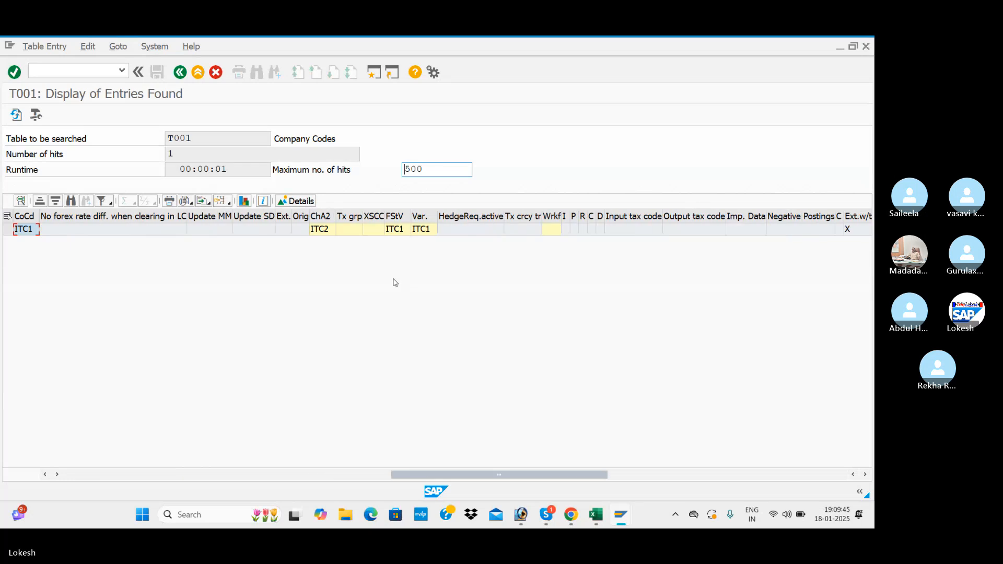
{"action": "scroll", "coordinate": [395, 282], "scroll_direction": "left", "scroll_amount": 15}
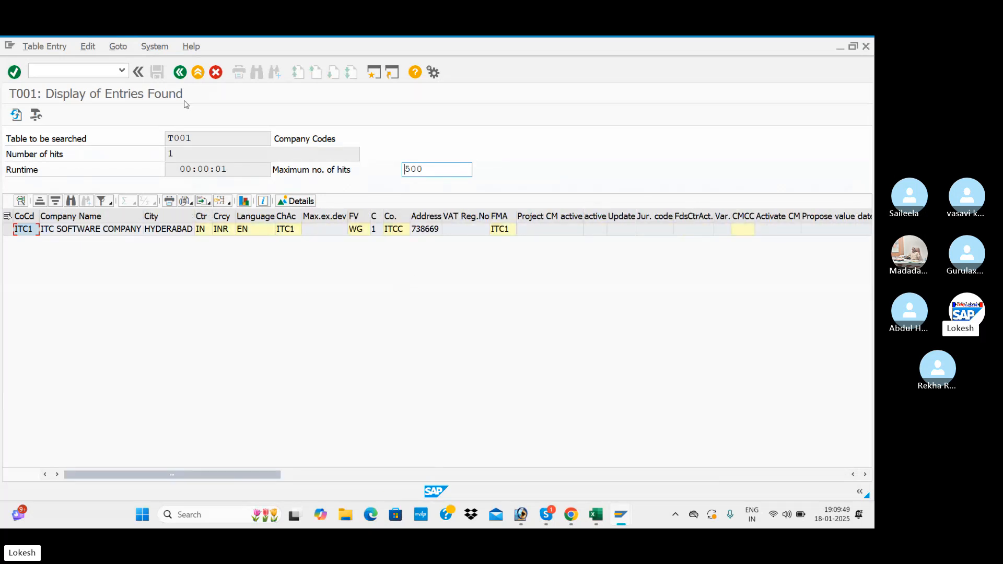
{"action": "left_click", "coordinate": [181, 72]}
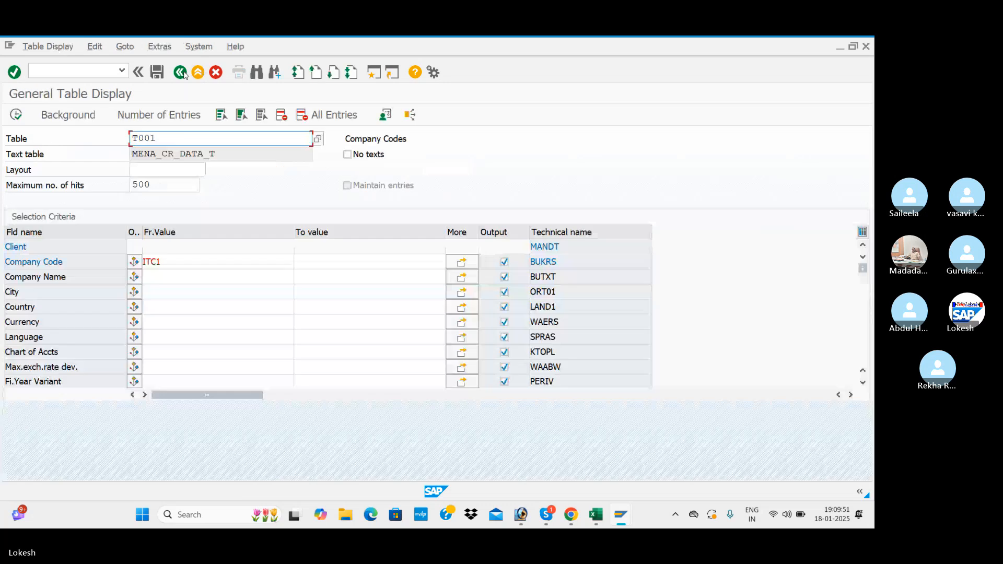
Step: Check the TGSB code and its Business Area Wise description in the Excel TABLES sheet, and return to SAP
{"action": "key", "text": "alt+Tab"}
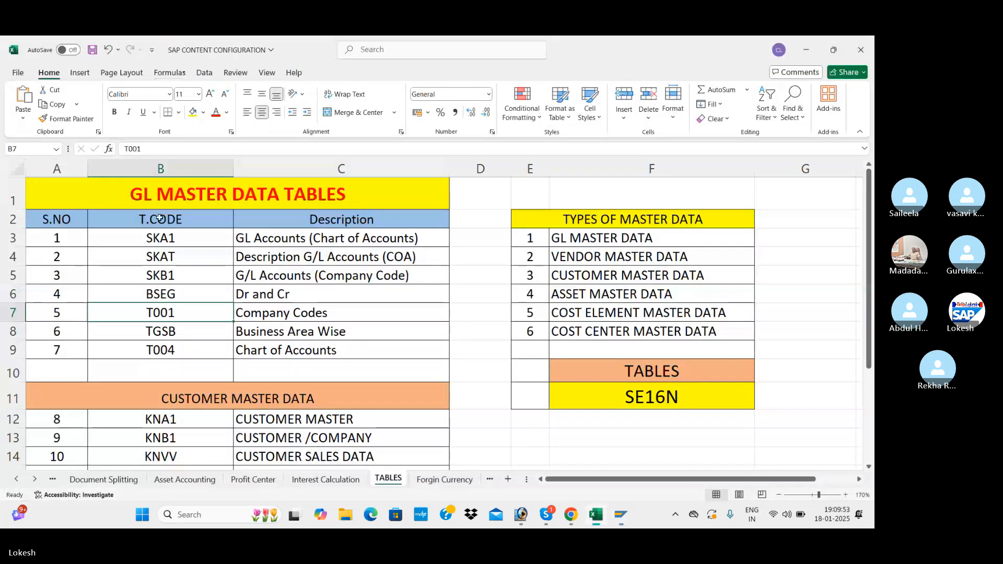
{"action": "left_click", "coordinate": [173, 332]}
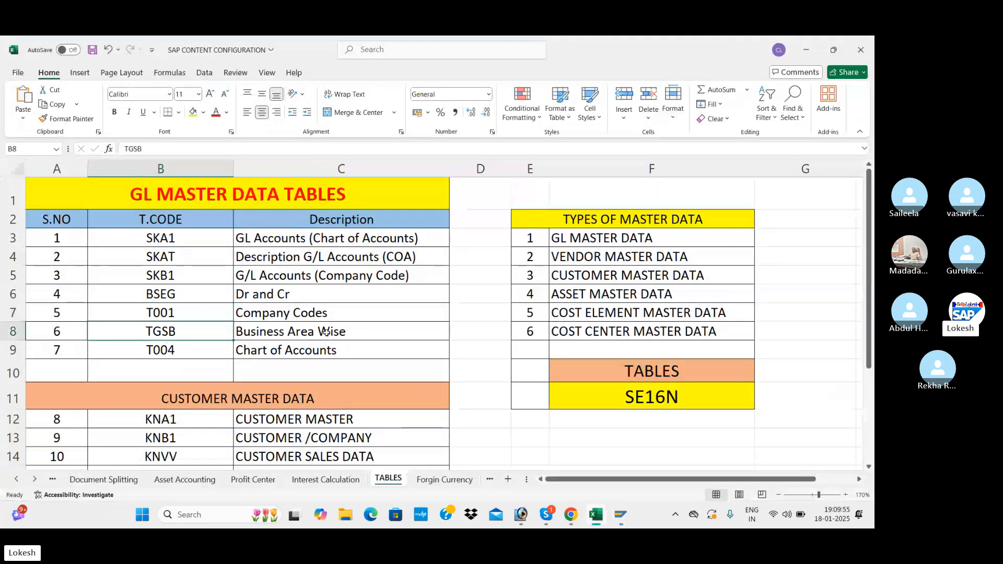
{"action": "left_click", "coordinate": [249, 336]}
{"action": "key", "text": "alt+Tab"}
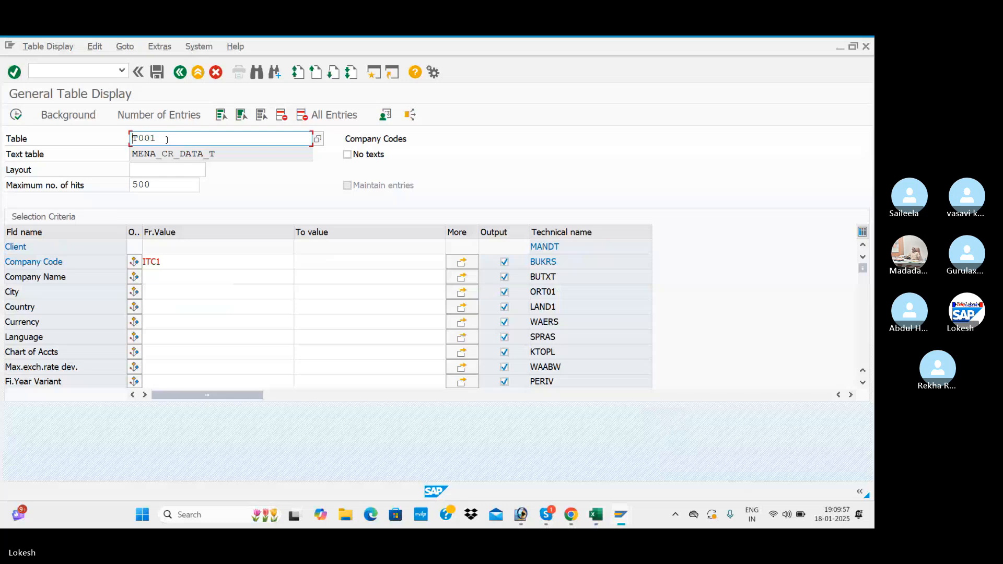
Step: Change the table from T001 to TGSB and load its selection fields
{"action": "key", "text": "BackSpace"}
{"action": "key", "text": "BackSpace"}
{"action": "key", "text": "BackSpace"}
{"action": "key", "text": "BackSpace"}
{"action": "type", "text": "TGS"}
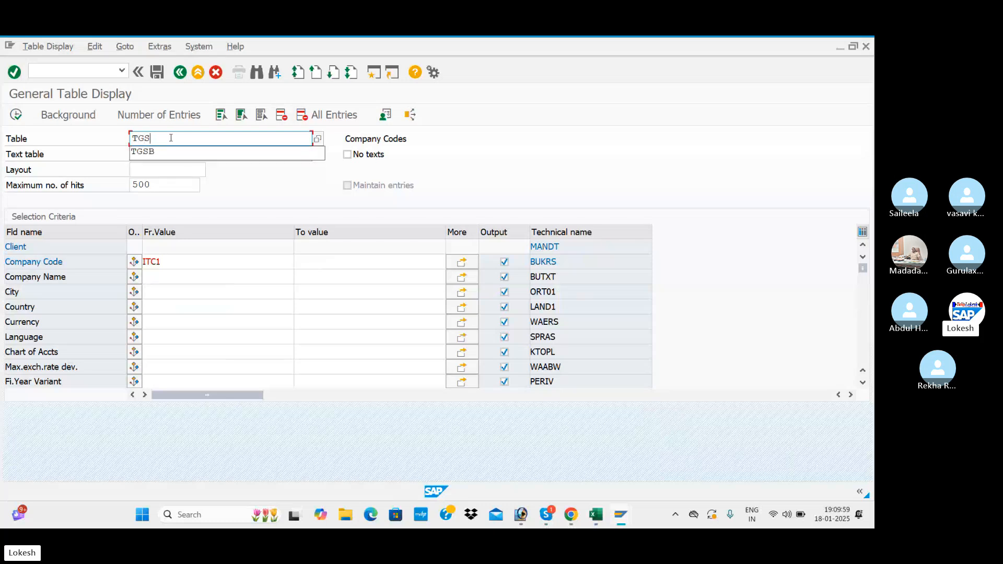
{"action": "type", "text": "B"}
{"action": "key", "text": "Return"}
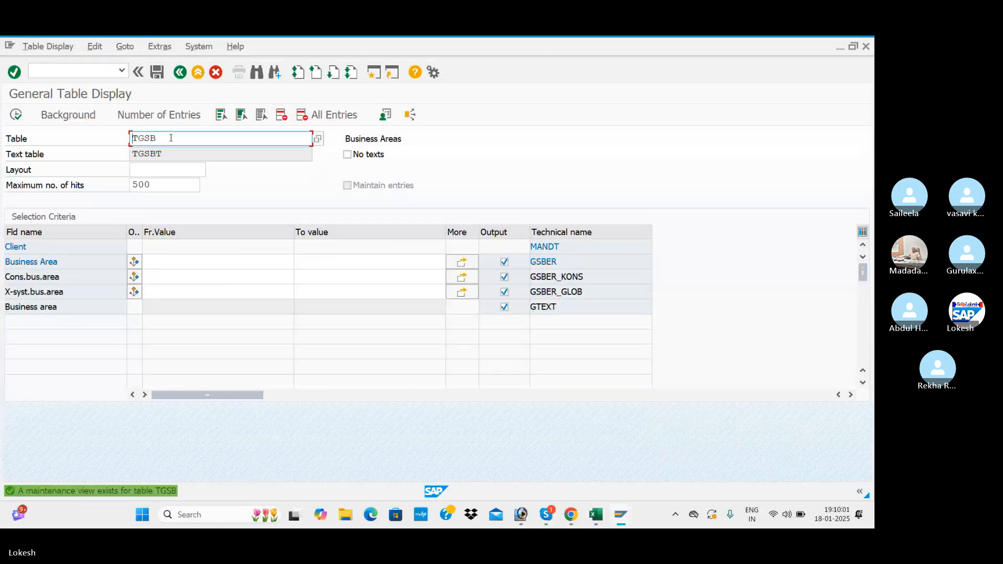
Step: Display the TGSB entries without restrictions, look through the business areas and descriptions, and return to the selection screen
{"action": "left_click", "coordinate": [14, 118]}
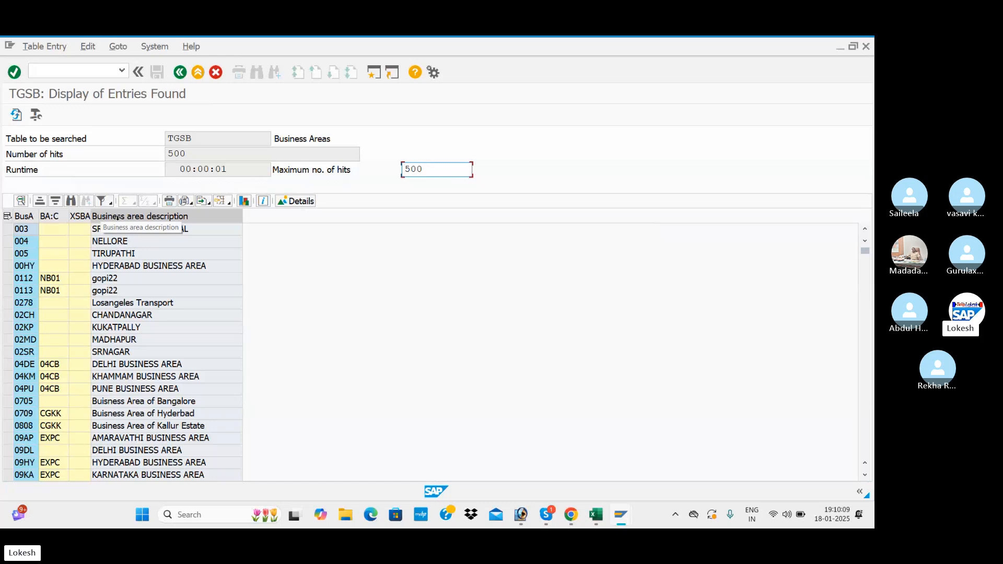
{"action": "scroll", "coordinate": [140, 299], "scroll_direction": "down", "scroll_amount": 5}
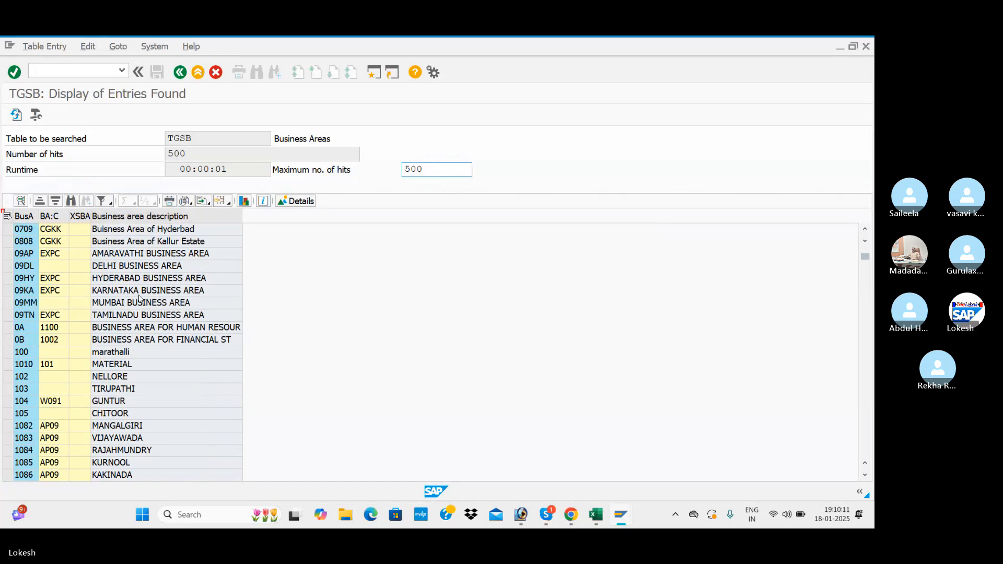
{"action": "scroll", "coordinate": [140, 298], "scroll_direction": "down", "scroll_amount": 3}
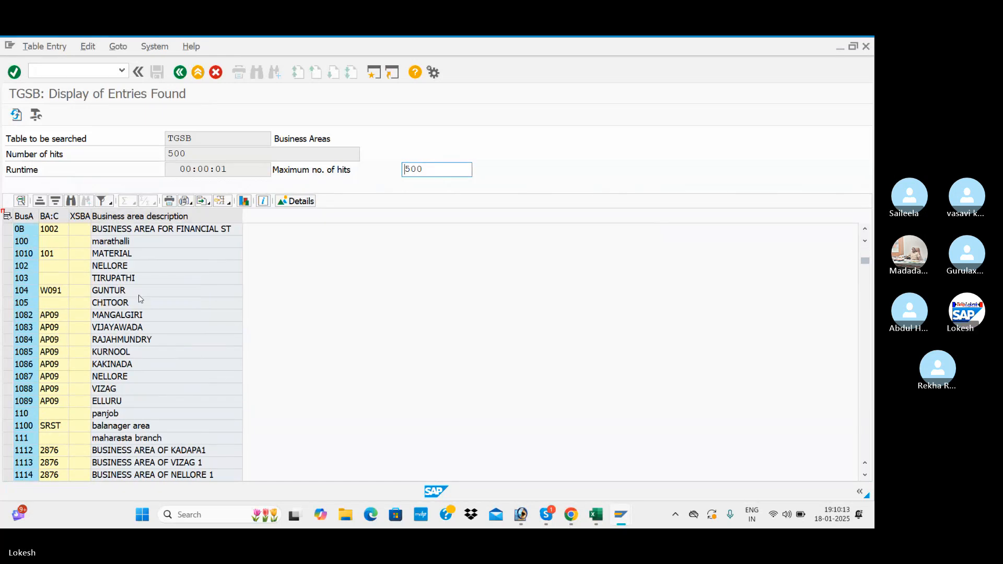
{"action": "scroll", "coordinate": [140, 299], "scroll_direction": "down", "scroll_amount": 6}
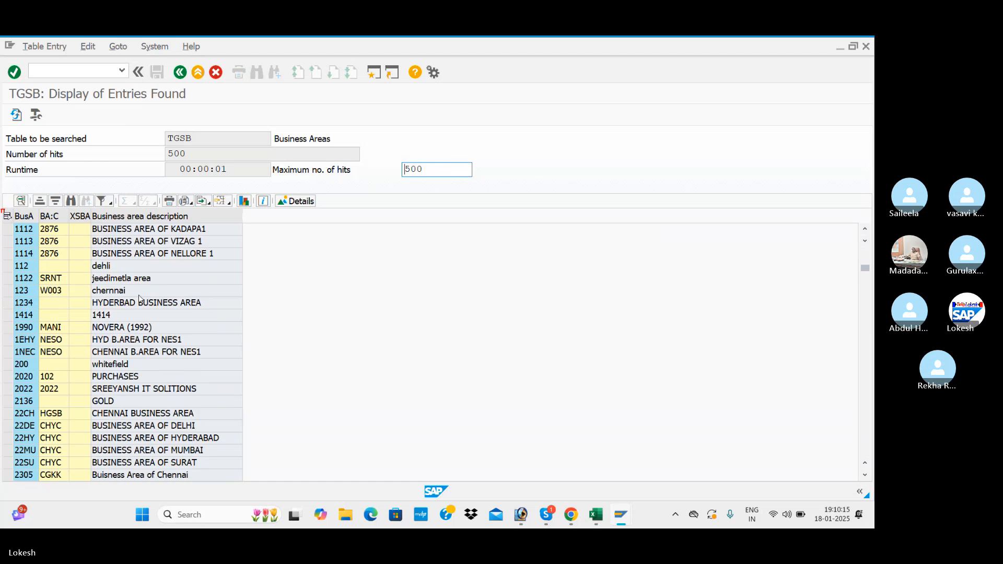
{"action": "scroll", "coordinate": [139, 299], "scroll_direction": "down", "scroll_amount": 7}
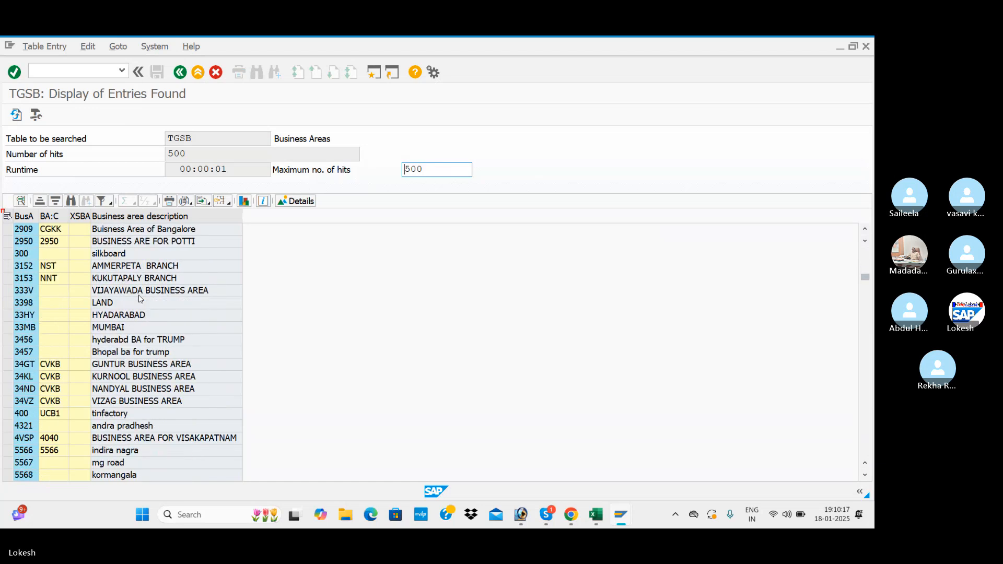
{"action": "scroll", "coordinate": [139, 299], "scroll_direction": "up", "scroll_amount": 1}
{"action": "scroll", "coordinate": [140, 299], "scroll_direction": "up", "scroll_amount": 15}
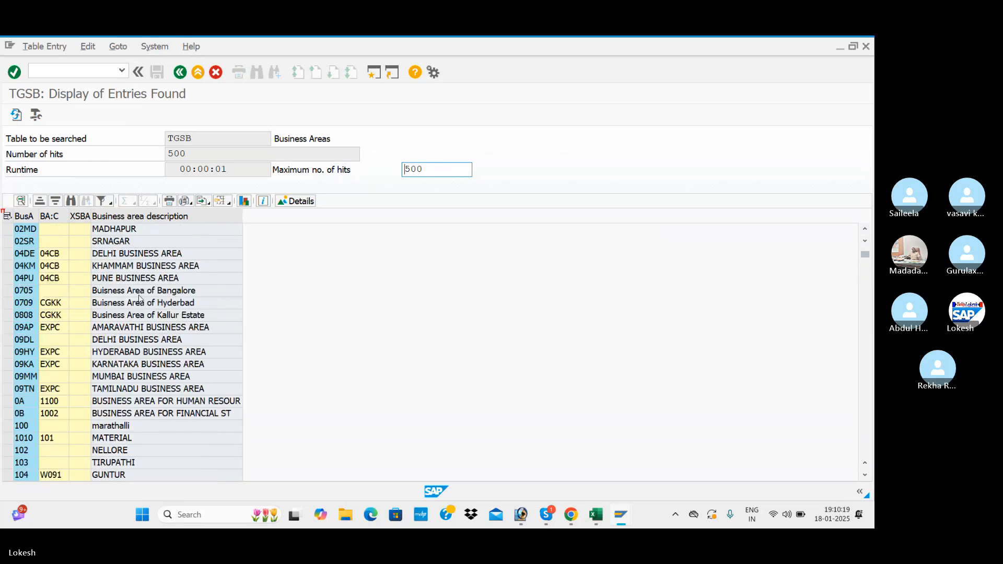
{"action": "left_click", "coordinate": [180, 73]}
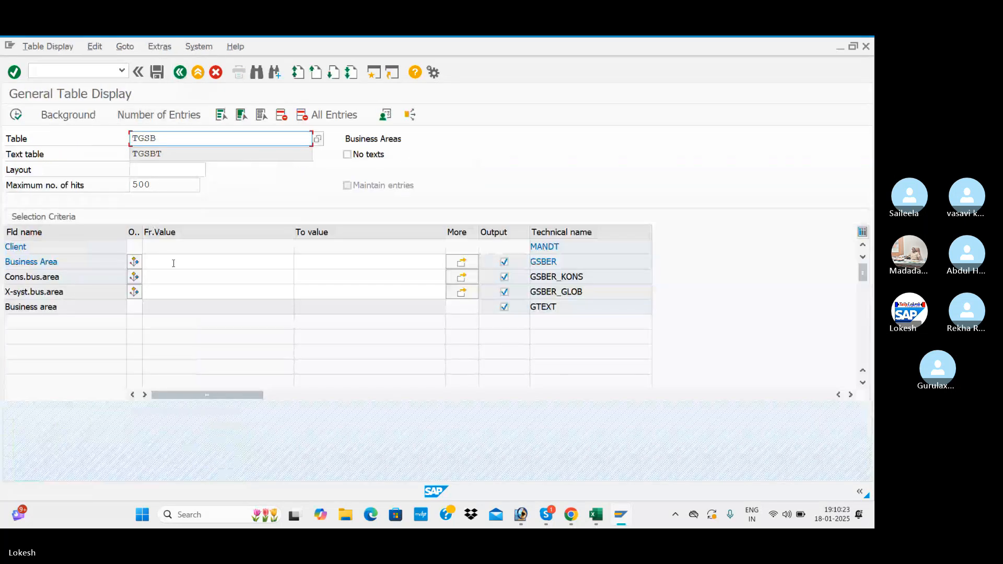
Step: Restrict the TGSB selection to business area ITC1, display the matching entry, and return to the selection screen
{"action": "left_click", "coordinate": [170, 258]}
{"action": "type", "text": "ITC"}
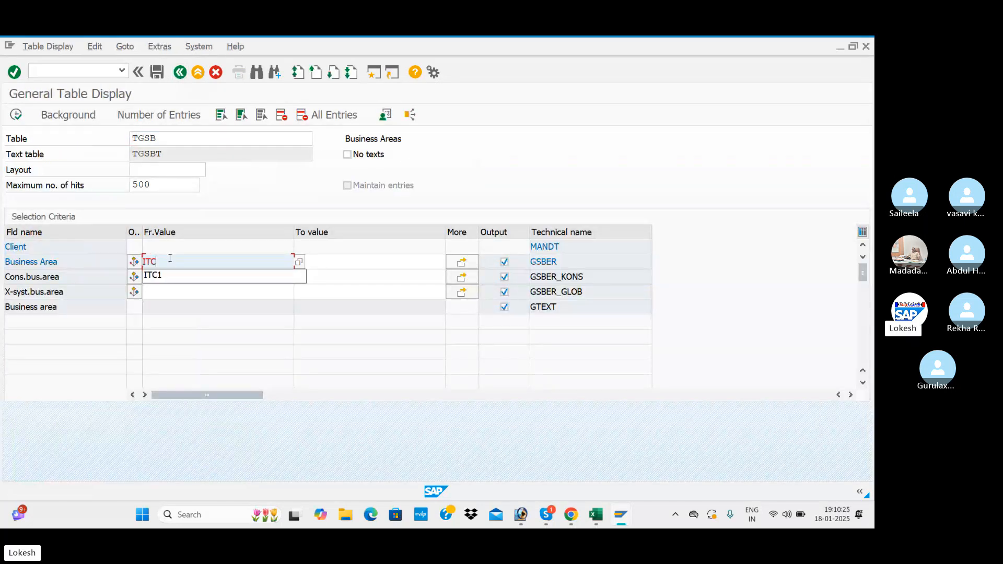
{"action": "type", "text": "1"}
{"action": "left_click", "coordinate": [15, 114]}
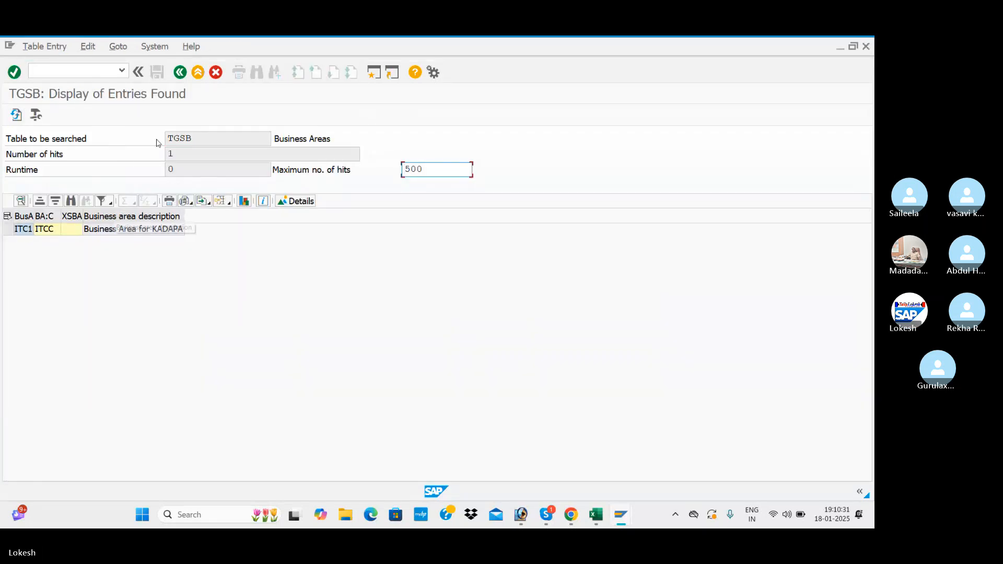
{"action": "left_click", "coordinate": [179, 73]}
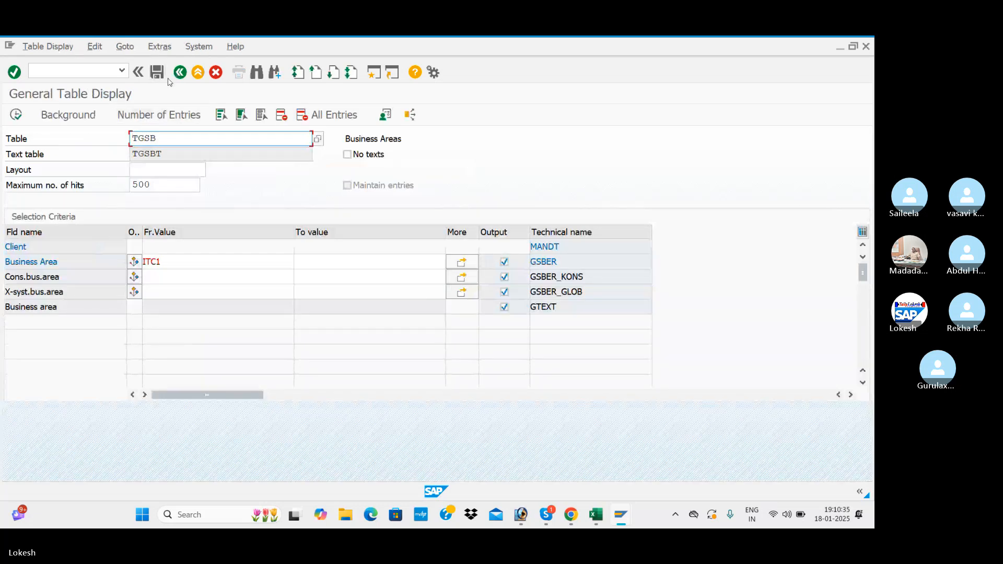
Step: Check the next GL table code in the Excel TABLES sheet, return to SAP, and change the table to T004
{"action": "key", "text": "alt+Tab"}
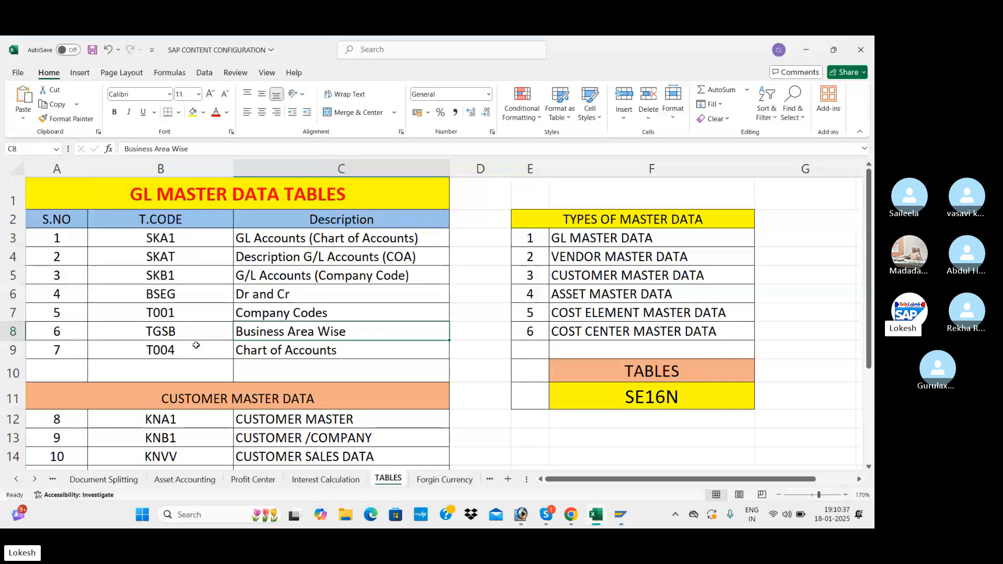
{"action": "key", "text": "alt+Tab"}
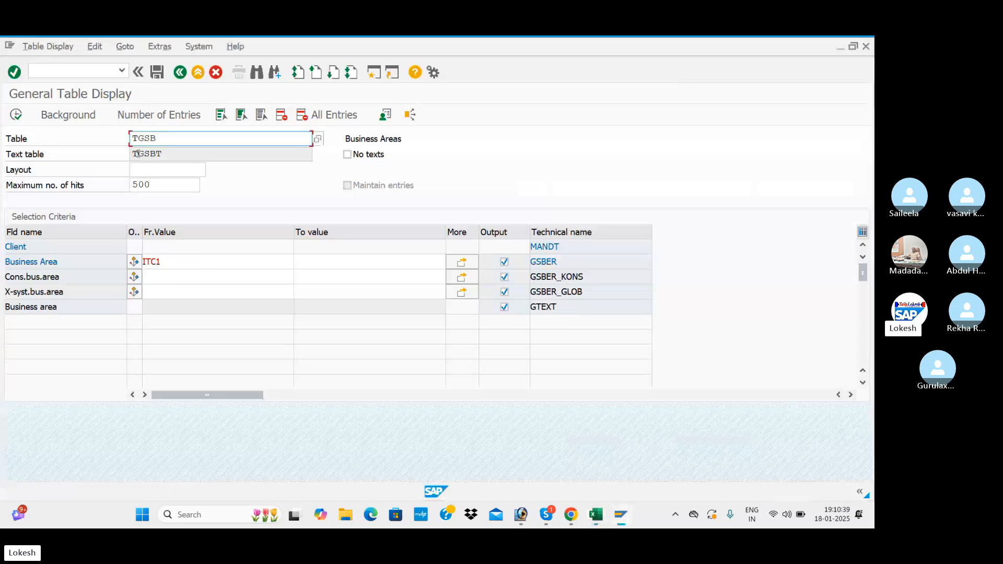
{"action": "key", "text": "BackSpace"}
{"action": "key", "text": "BackSpace"}
{"action": "key", "text": "BackSpace"}
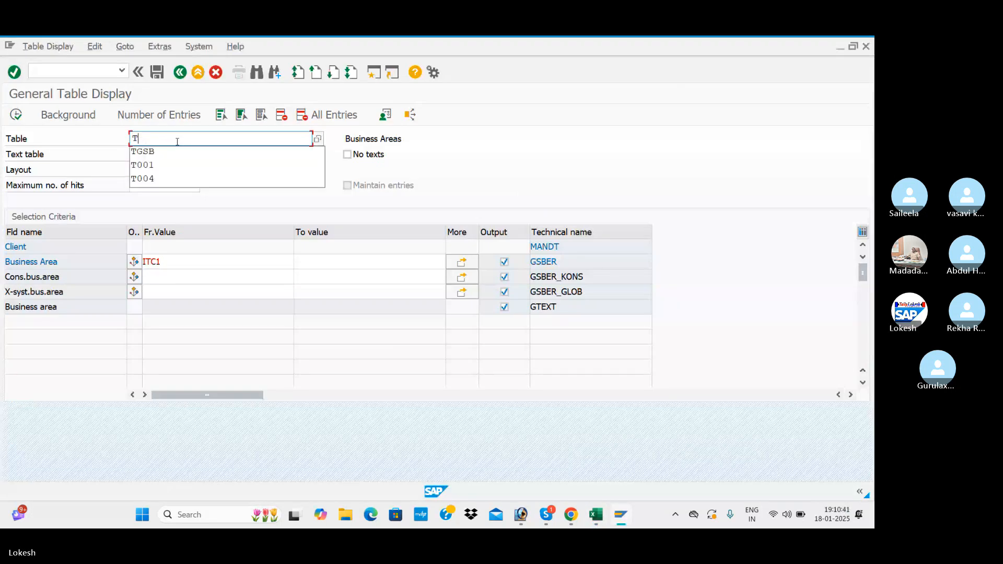
{"action": "key", "text": "Down"}
{"action": "key", "text": "Down"}
{"action": "key", "text": "Down"}
{"action": "key", "text": "Return"}
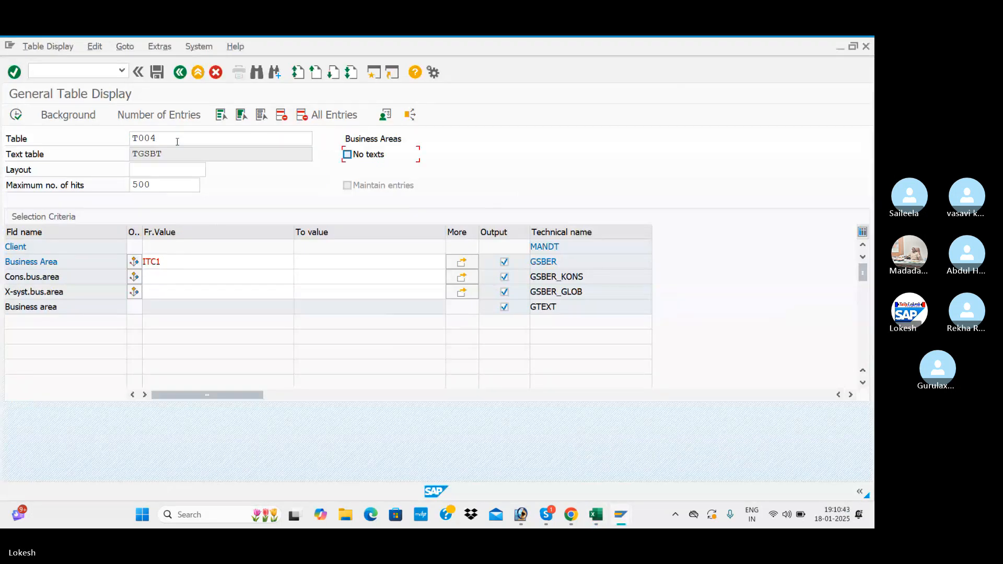
Step: Display the T004 chart of accounts entries without restrictions and return to the selection screen
{"action": "left_click", "coordinate": [17, 116]}
{"action": "left_click", "coordinate": [17, 116]}
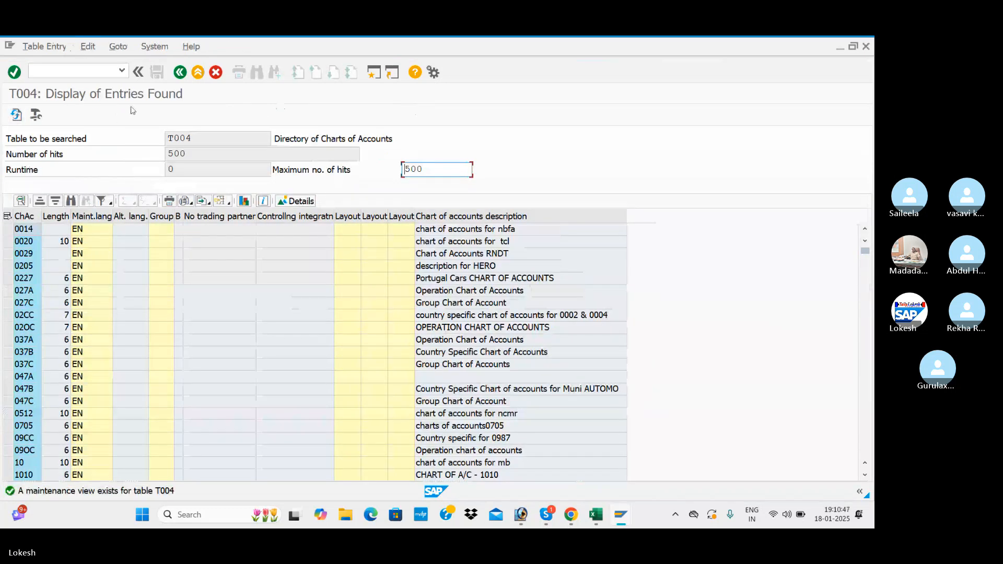
{"action": "left_click", "coordinate": [180, 73]}
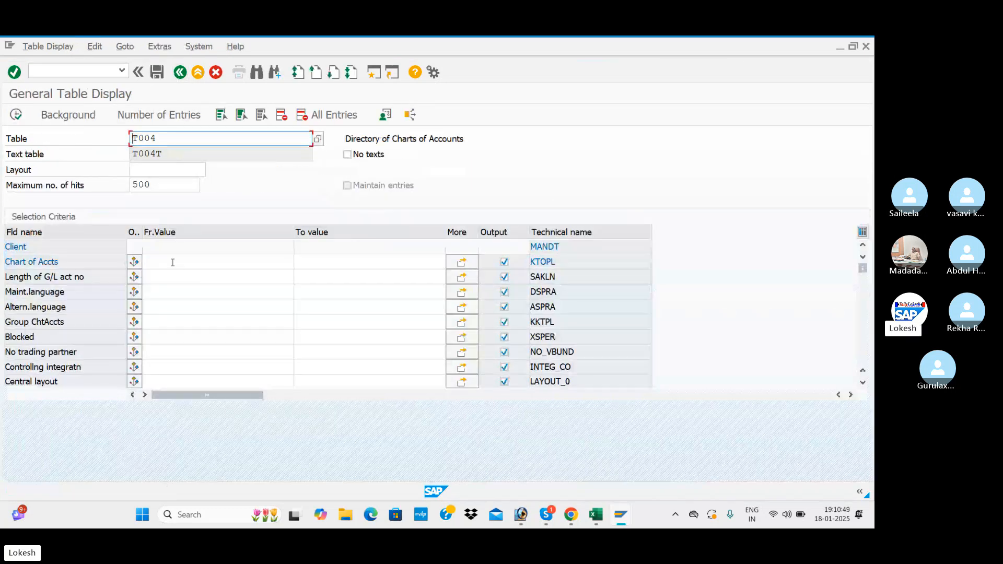
Step: Restrict the T004 selection to chart of accounts ITC1, display the entry, check its length and maintenance language, and return to the selection screen
{"action": "left_click", "coordinate": [172, 261]}
{"action": "type", "text": "ITC1"}
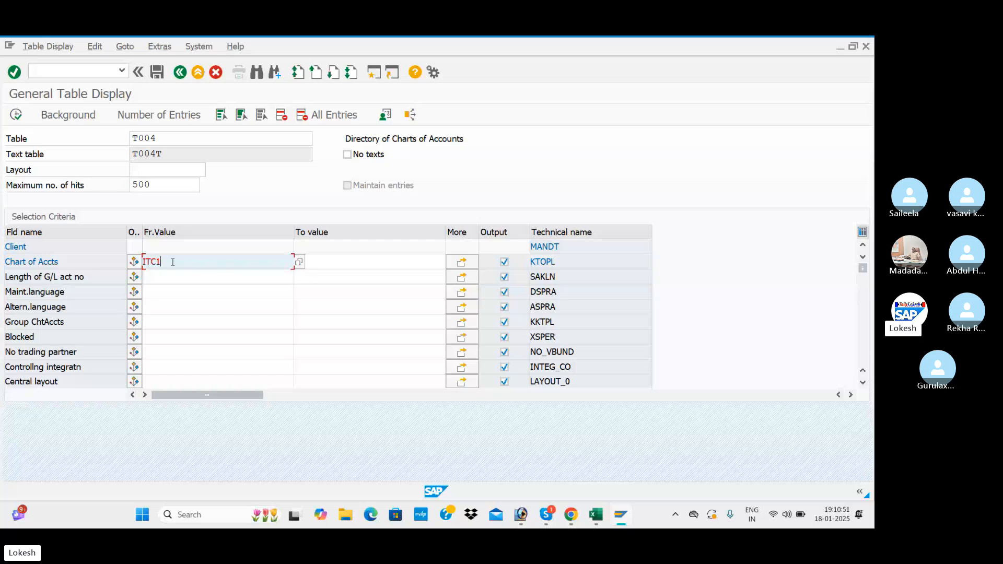
{"action": "left_click", "coordinate": [16, 115]}
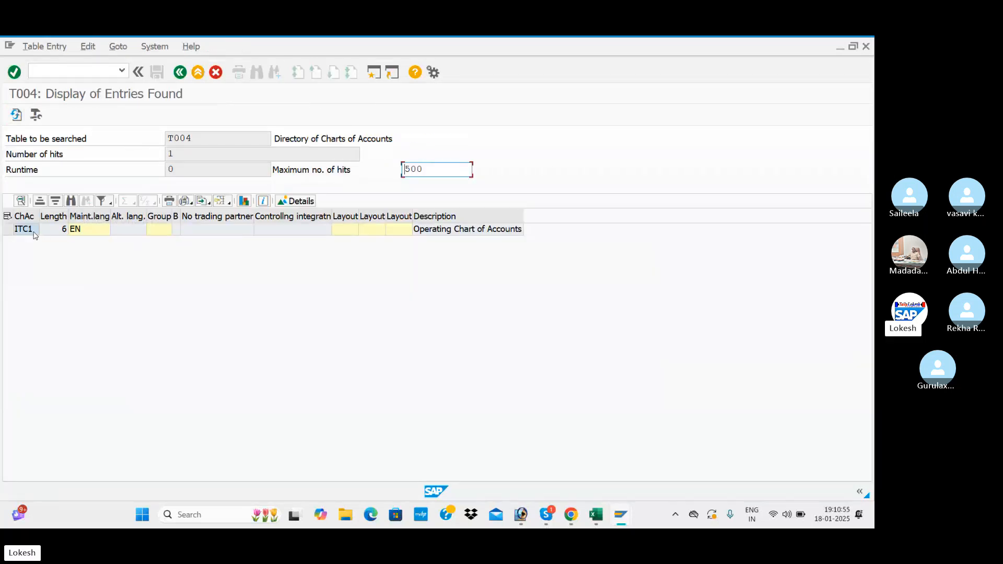
{"action": "left_click", "coordinate": [59, 230]}
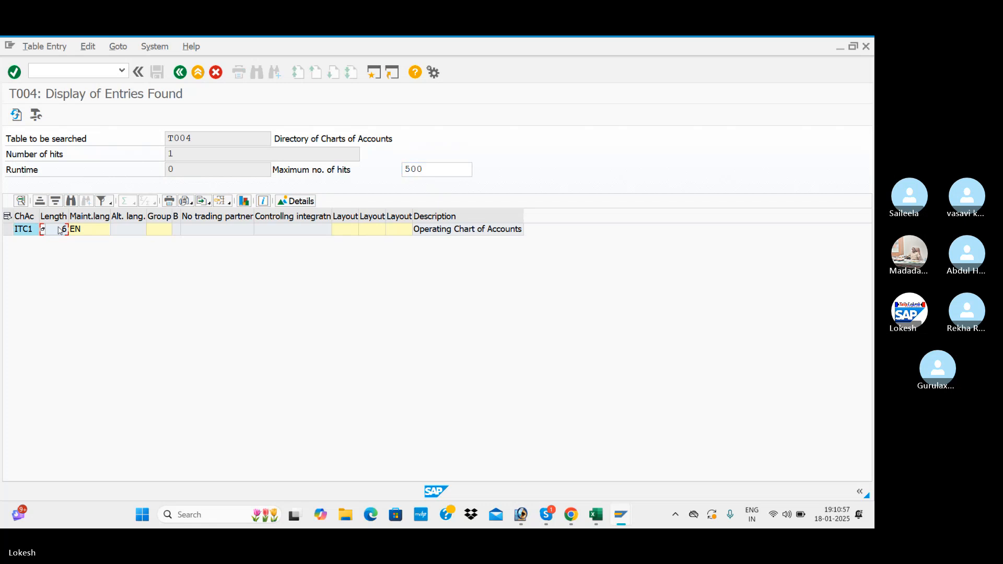
{"action": "left_click", "coordinate": [73, 228]}
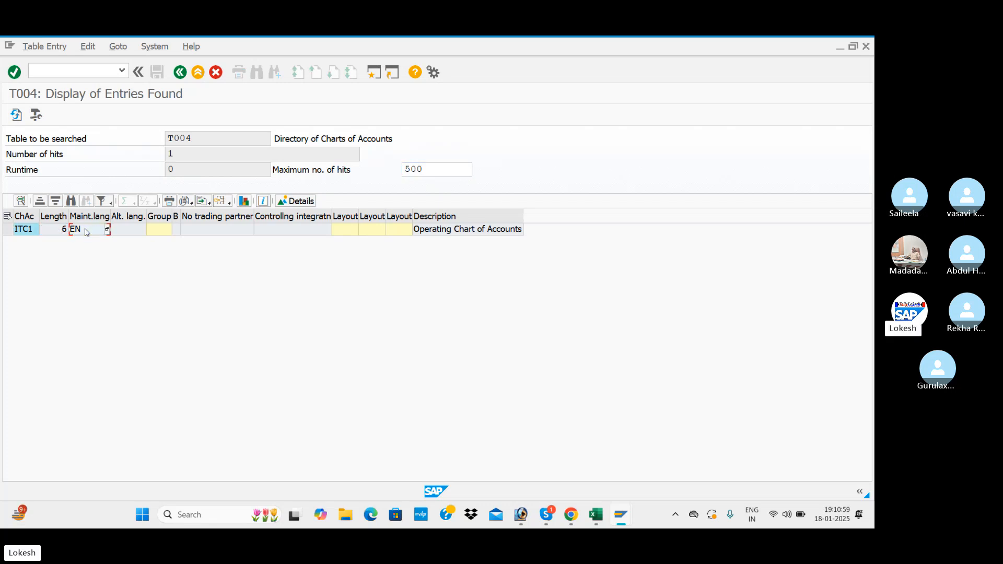
{"action": "left_click", "coordinate": [183, 73]}
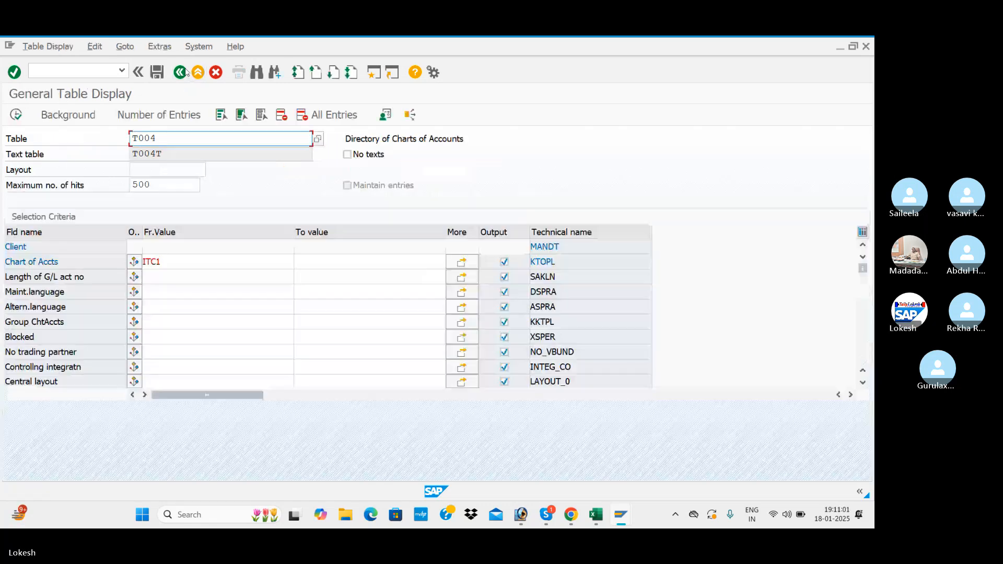
Step: Clear the chart of accounts restriction and display the T004 entries again
{"action": "left_click", "coordinate": [169, 260]}
{"action": "key", "text": "BackSpace"}
{"action": "key", "text": "BackSpace"}
{"action": "key", "text": "BackSpace"}
{"action": "key", "text": "BackSpace"}
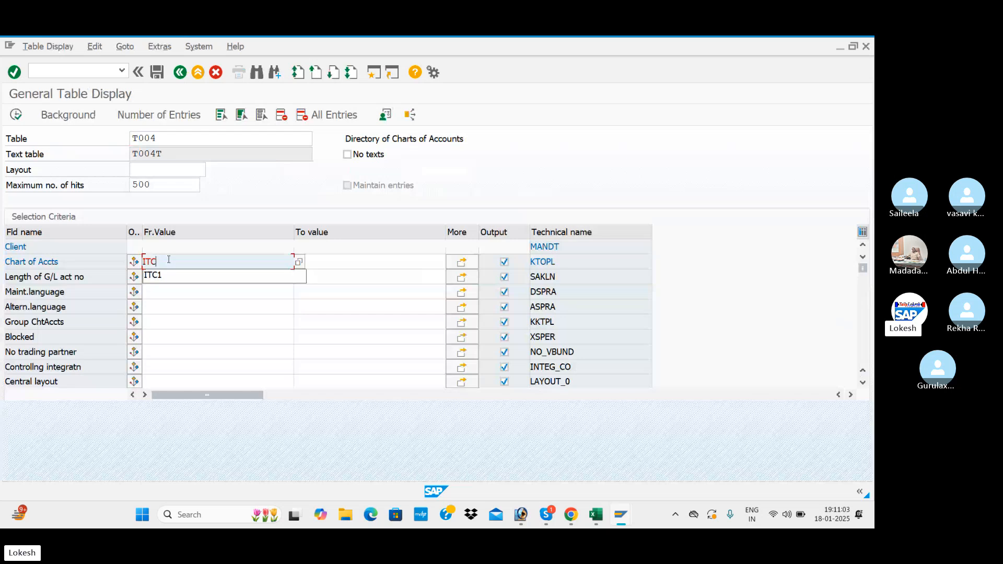
{"action": "key", "text": "Escape"}
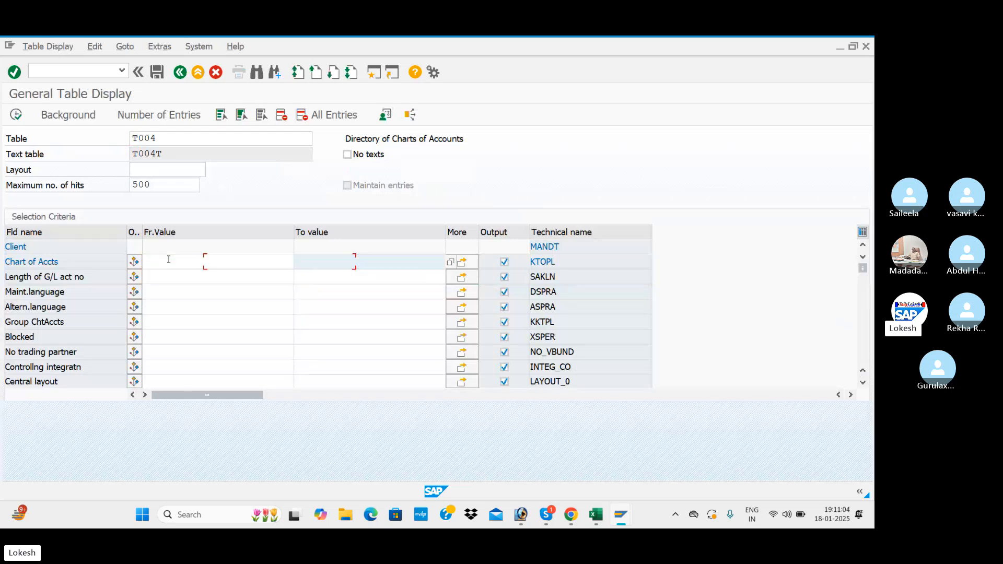
{"action": "left_click", "coordinate": [16, 114]}
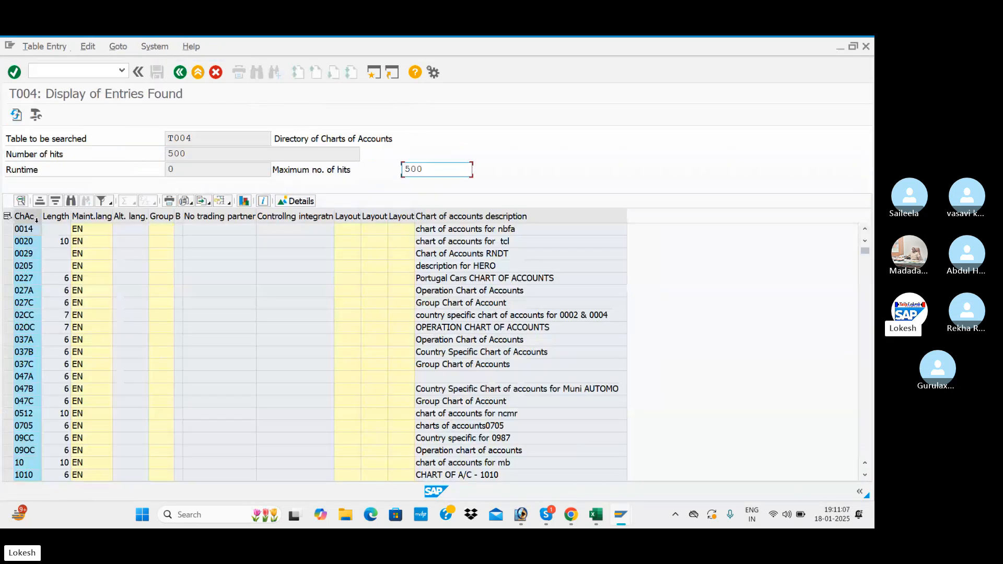
Step: Look through the chart of accounts codes and descriptions in T004, and return to the selection screen
{"action": "scroll", "coordinate": [24, 253], "scroll_direction": "down", "scroll_amount": 2}
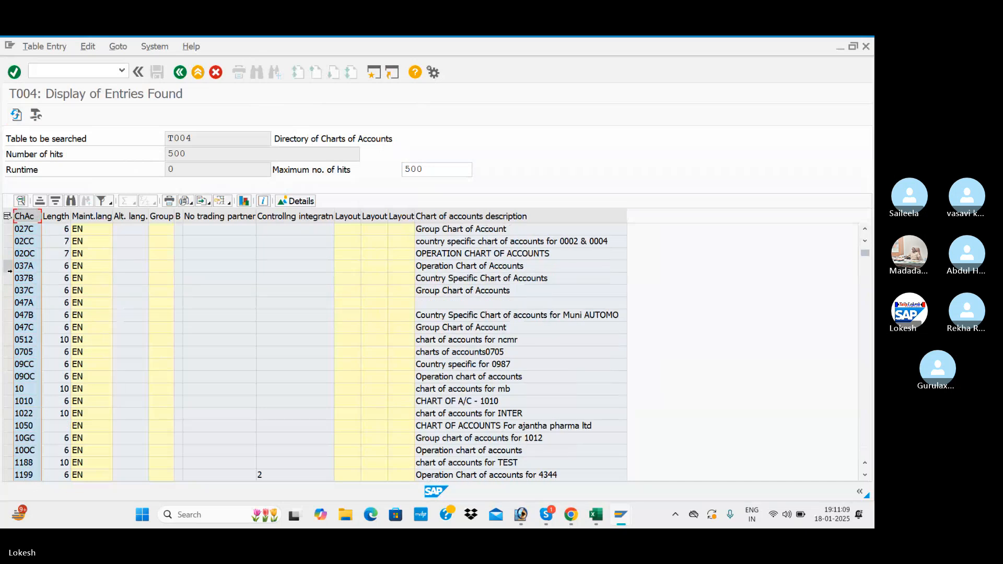
{"action": "scroll", "coordinate": [32, 275], "scroll_direction": "down", "scroll_amount": 5}
{"action": "scroll", "coordinate": [31, 276], "scroll_direction": "down", "scroll_amount": 15}
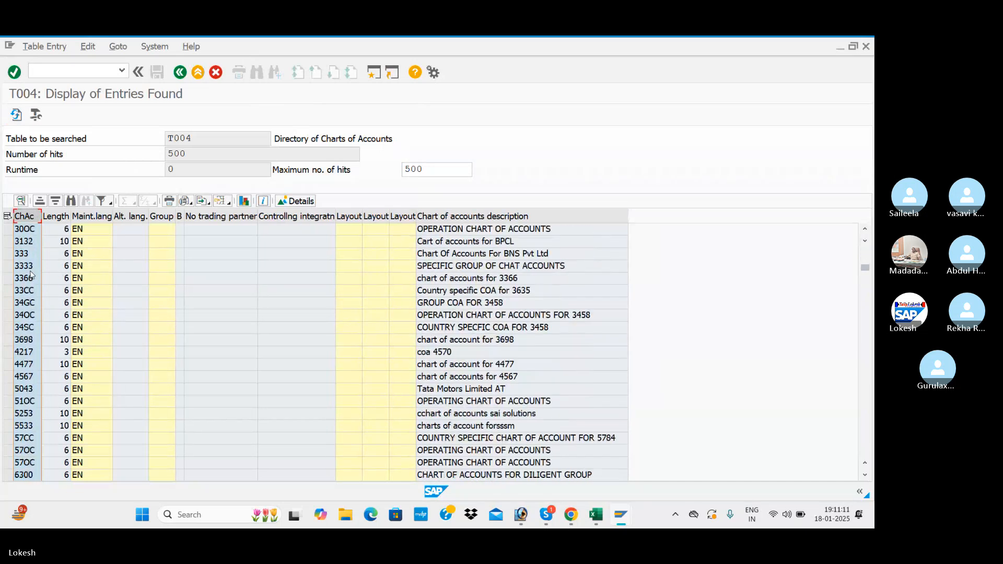
{"action": "scroll", "coordinate": [28, 276], "scroll_direction": "down", "scroll_amount": 15}
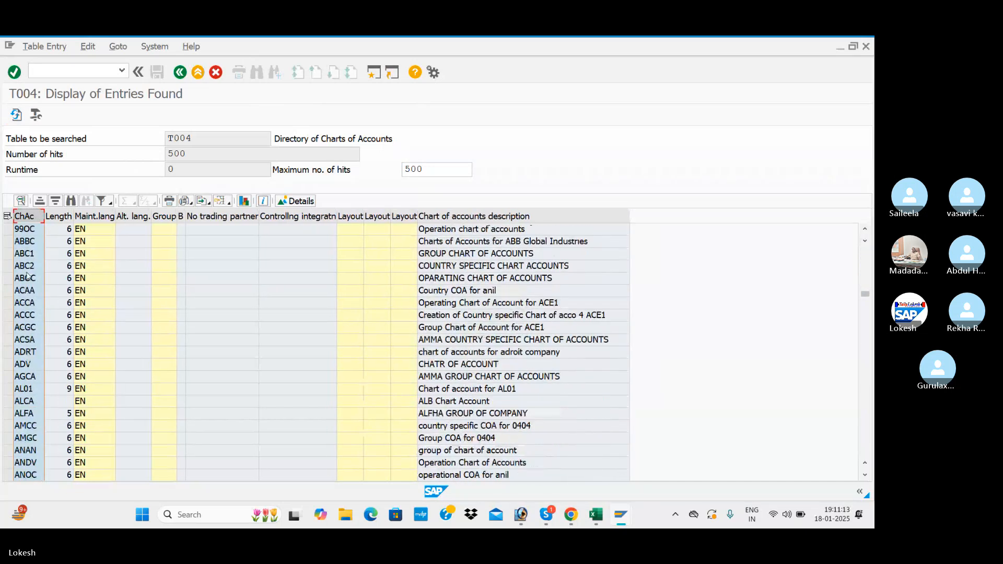
{"action": "scroll", "coordinate": [28, 277], "scroll_direction": "up", "scroll_amount": 15}
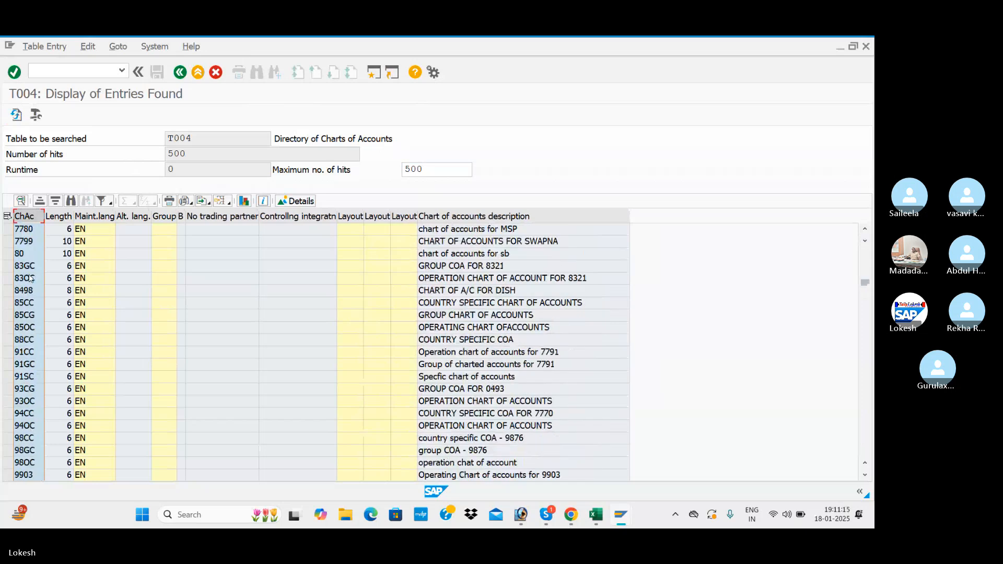
{"action": "scroll", "coordinate": [30, 278], "scroll_direction": "up", "scroll_amount": 20}
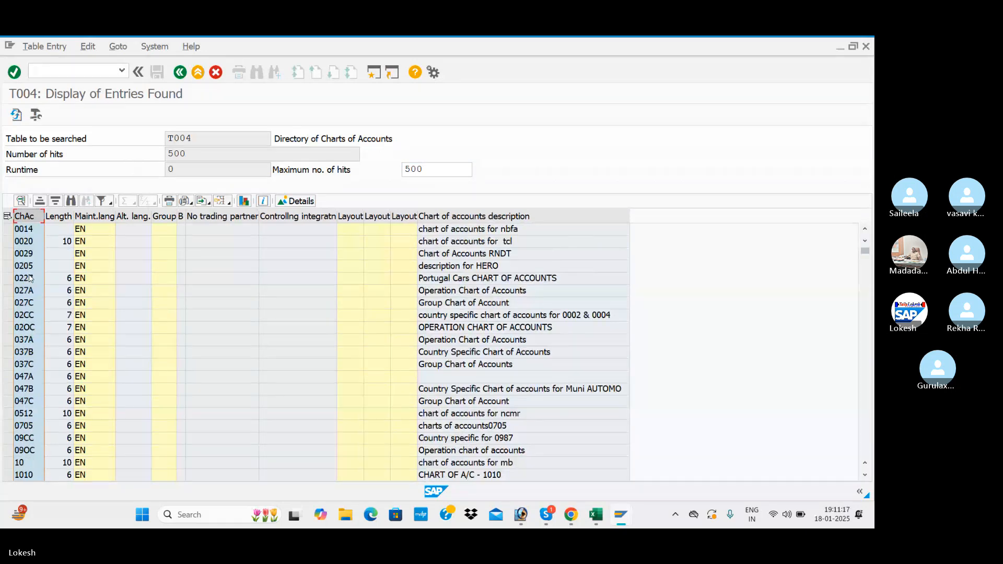
{"action": "left_click", "coordinate": [178, 75]}
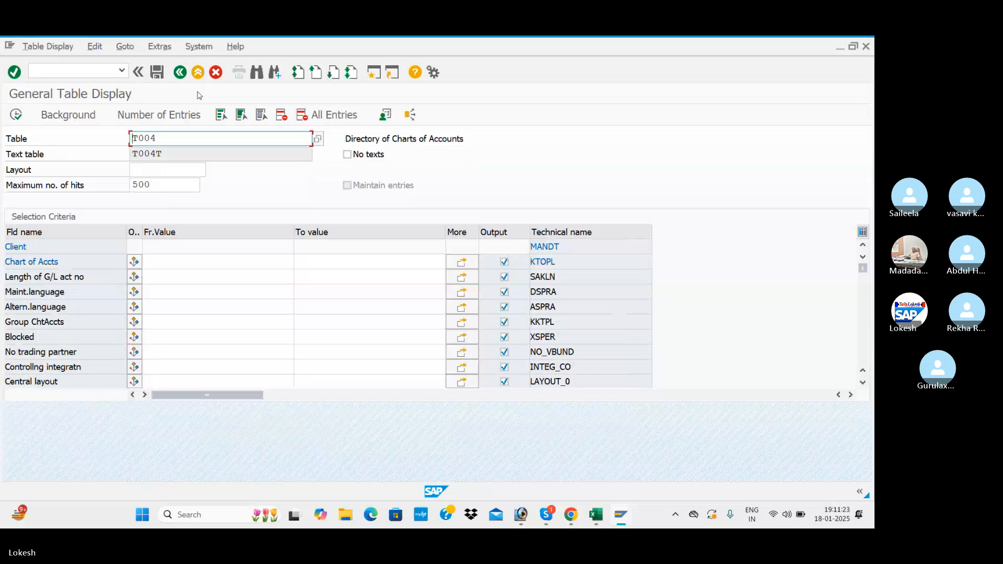
Step: Switch to the Excel TABLES sheet and review the complete GL MASTER DATA TABLES list from SKA1 to T004
{"action": "key", "text": "alt+Tab"}
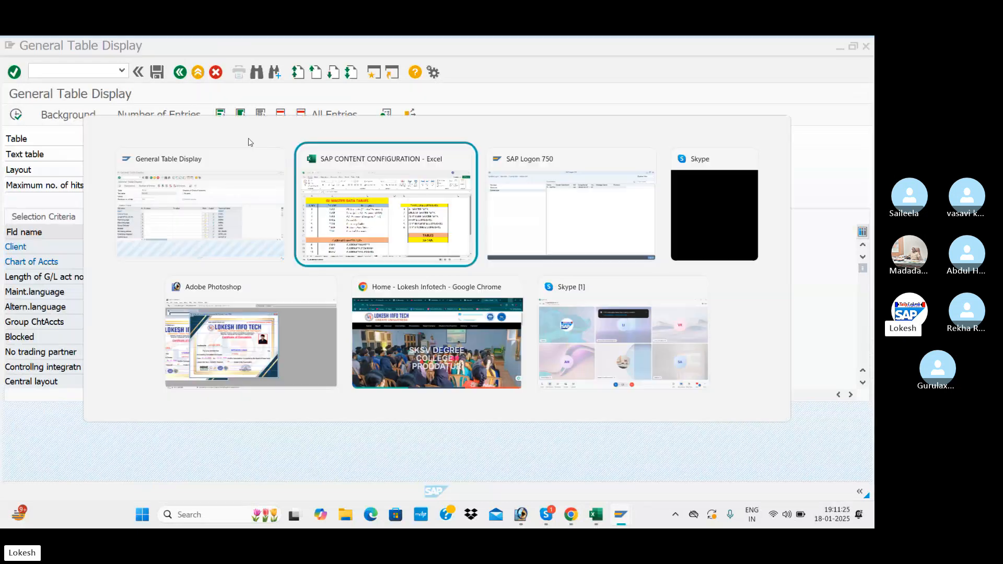
{"action": "left_click_drag", "start_coordinate": [334, 195], "coordinate": [365, 343]}
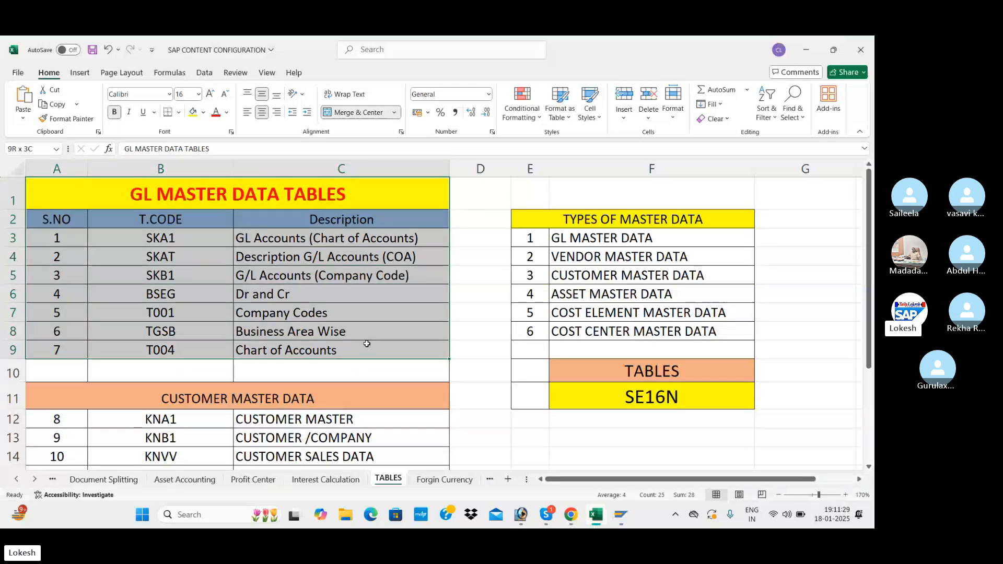
{"action": "left_click", "coordinate": [270, 264]}
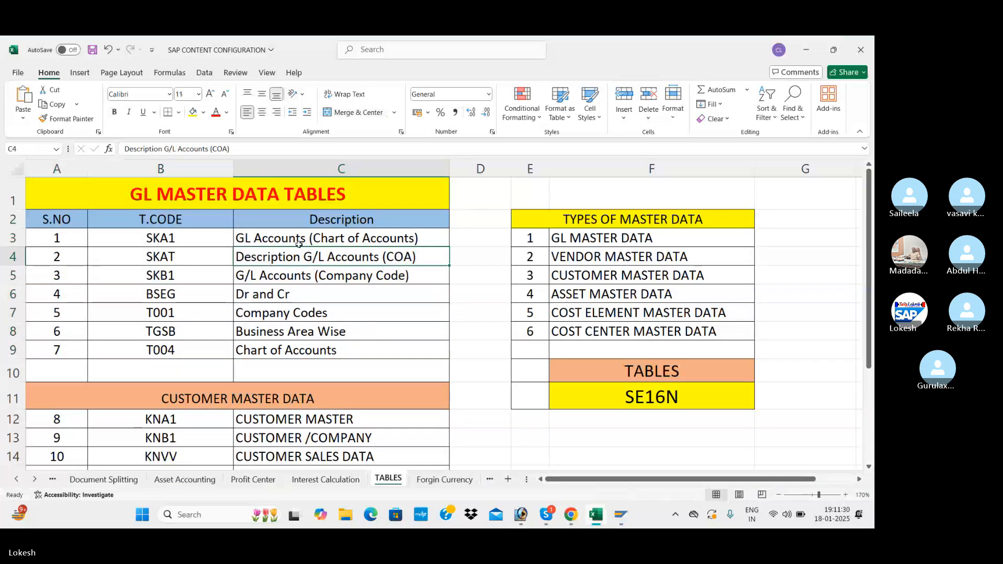
{"action": "left_click", "coordinate": [227, 288]}
{"action": "key", "text": "alt+Tab"}
{"action": "key", "text": "alt+Tab"}
{"action": "key", "text": "alt+Tab"}
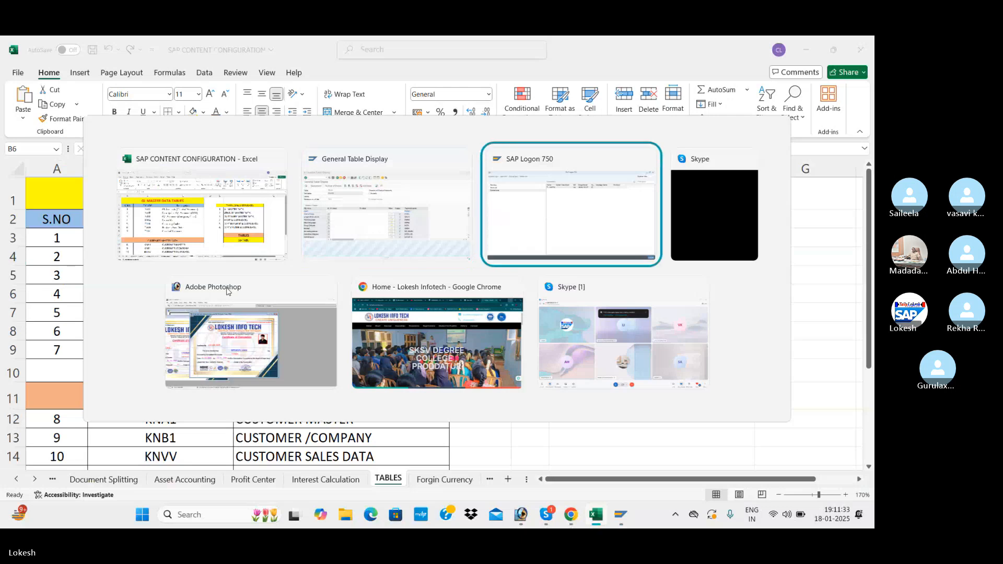
{"action": "key", "text": "alt+Tab"}
{"action": "key", "text": "alt+Tab"}
{"action": "key", "text": "alt+Tab"}
{"action": "key", "text": "alt+Tab"}
{"action": "key", "text": "alt+Tab"}
{"action": "key", "text": "alt+Tab"}
{"action": "key", "text": "alt+Tab"}
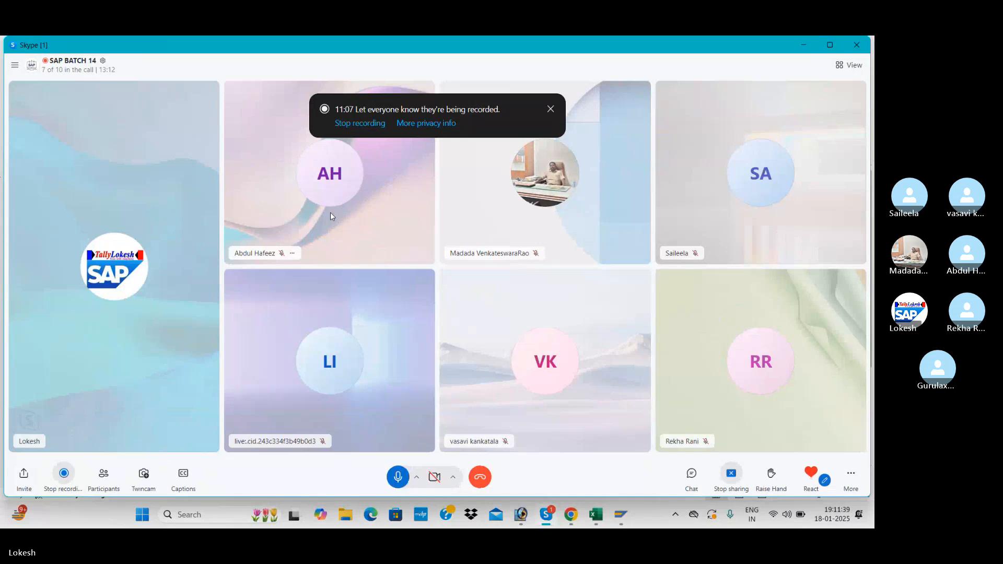
{"action": "key", "text": "alt+Tab"}
{"action": "key", "text": "alt+Tab"}
{"action": "key", "text": "alt+Tab"}
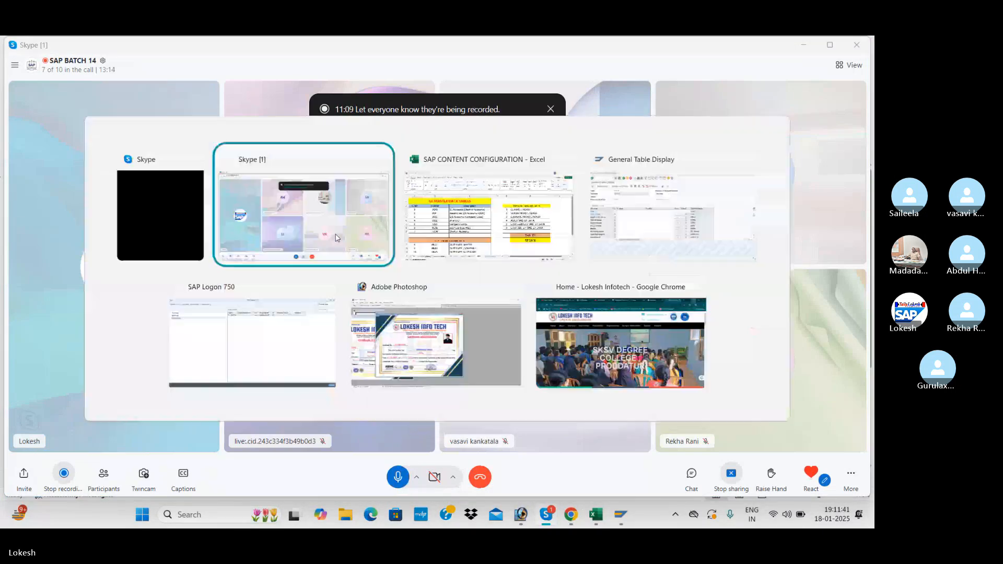
Step: Check the CUSTOMER MASTER DATA section and its KNA1 customer master entry in the Excel TABLES sheet, and return to SAP
{"action": "scroll", "coordinate": [335, 234], "scroll_direction": "down", "scroll_amount": 4}
{"action": "scroll", "coordinate": [335, 233], "scroll_direction": "up", "scroll_amount": 2}
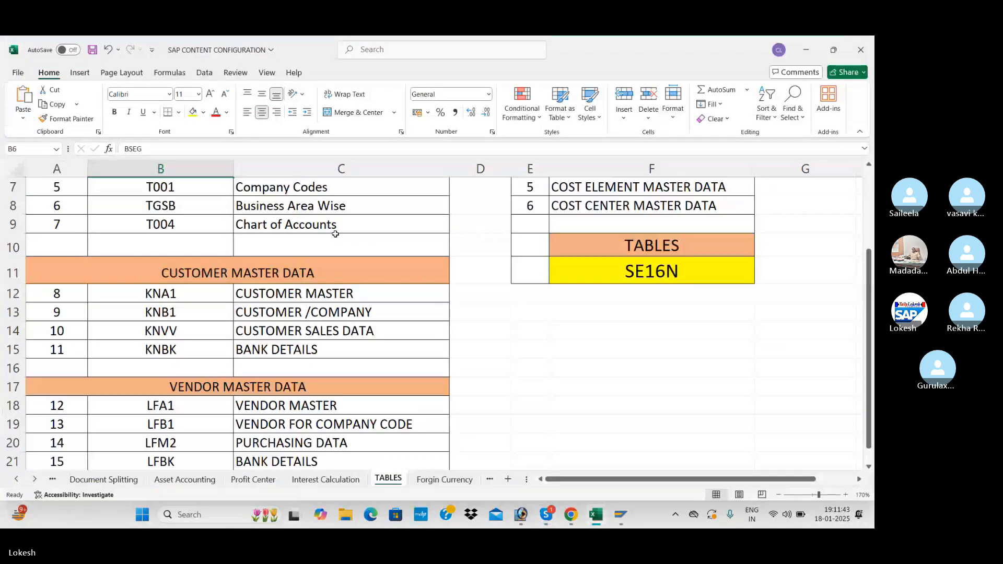
{"action": "left_click", "coordinate": [283, 268]}
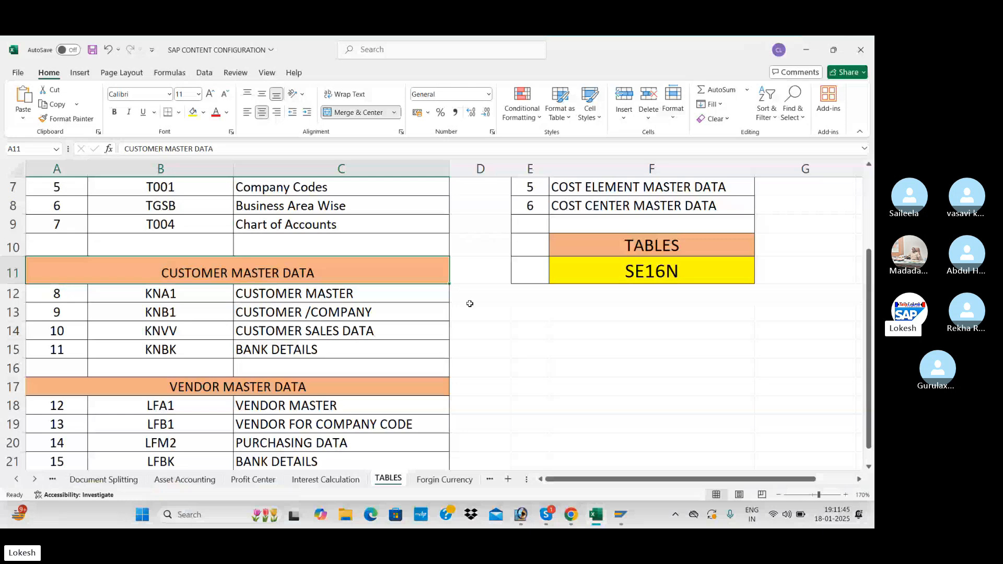
{"action": "left_click", "coordinate": [180, 297]}
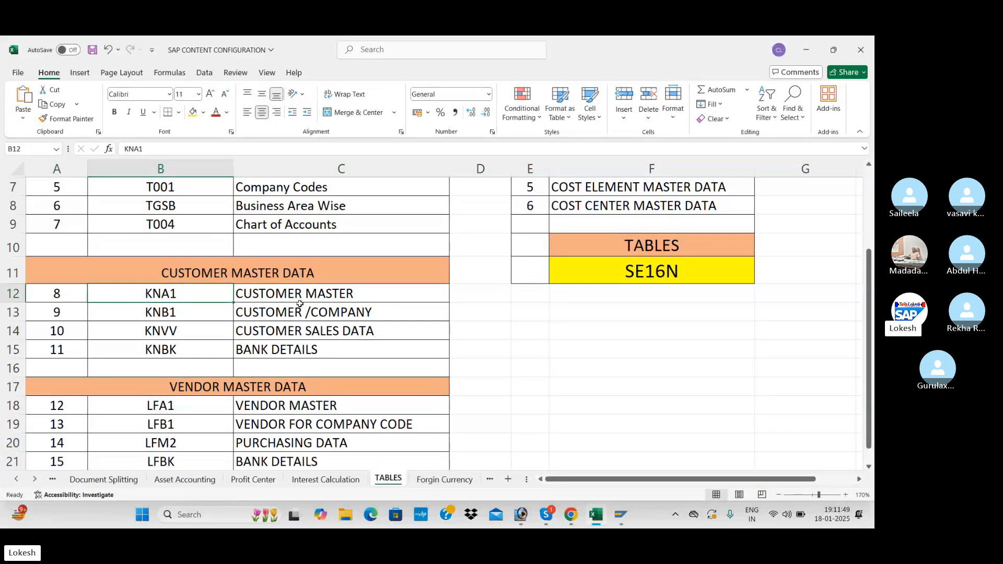
{"action": "key", "text": "alt+Tab"}
{"action": "key", "text": "alt+Tab"}
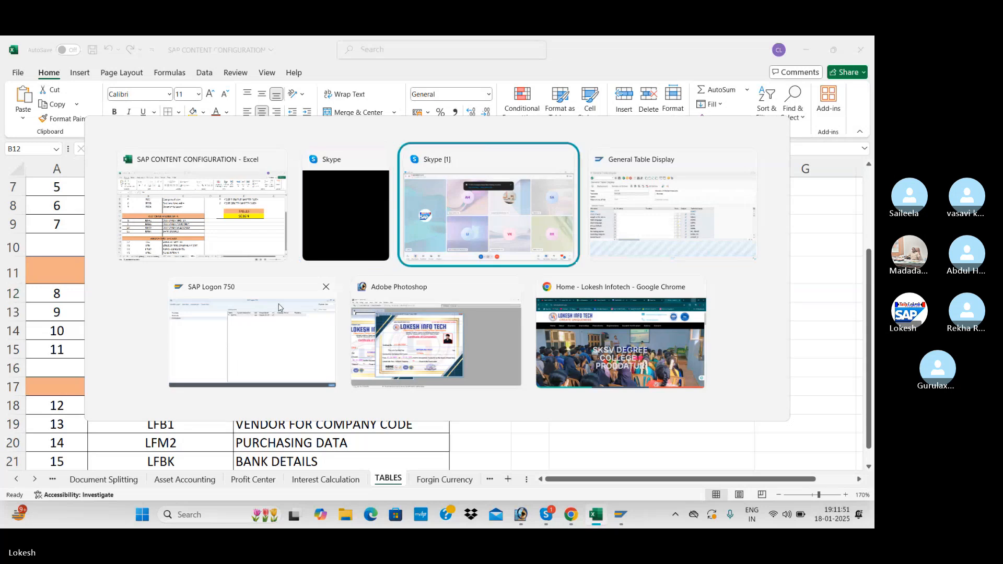
{"action": "key", "text": "alt+Tab"}
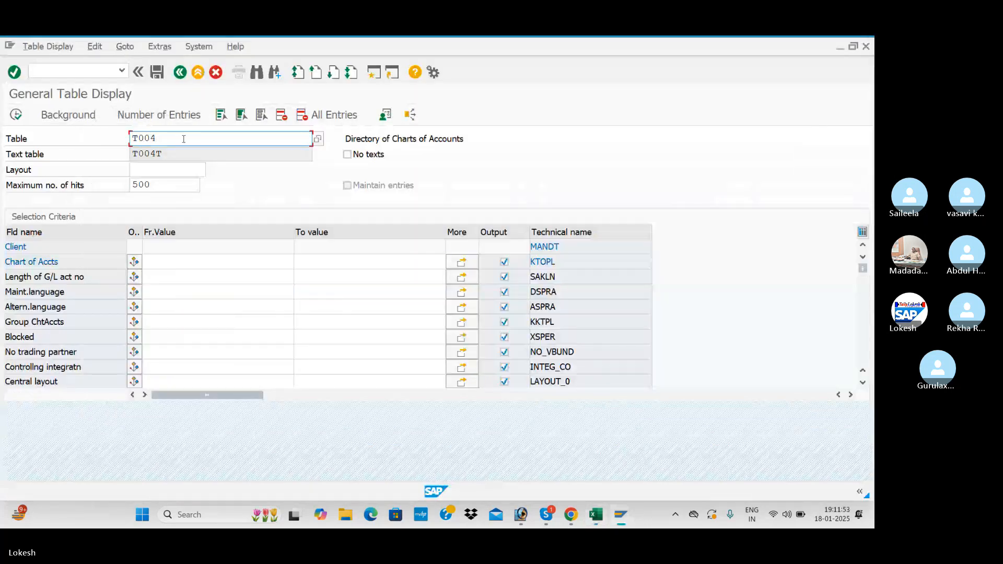
Step: Change the table from T004 to KNA1 and display its general customer master entries without restrictions
{"action": "key", "text": "BackSpace"}
{"action": "key", "text": "BackSpace"}
{"action": "key", "text": "BackSpace"}
{"action": "key", "text": "BackSpace"}
{"action": "type", "text": "KNA"}
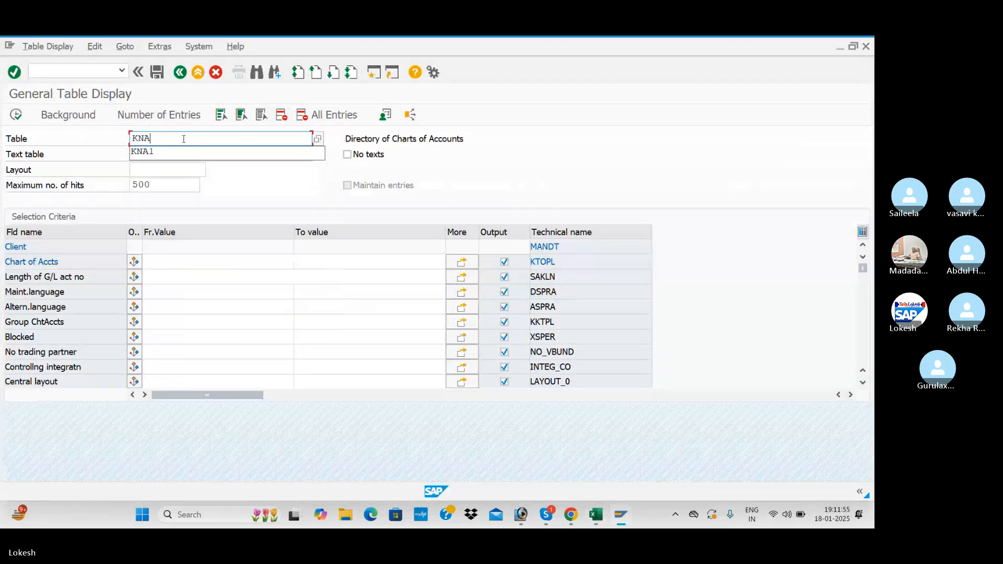
{"action": "type", "text": "1"}
{"action": "key", "text": "Return"}
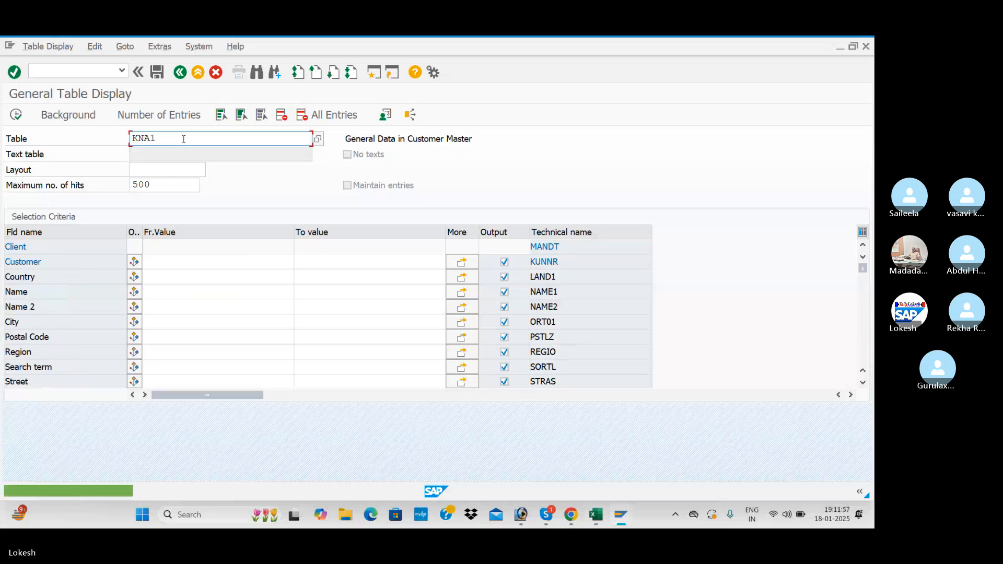
{"action": "left_click", "coordinate": [181, 264]}
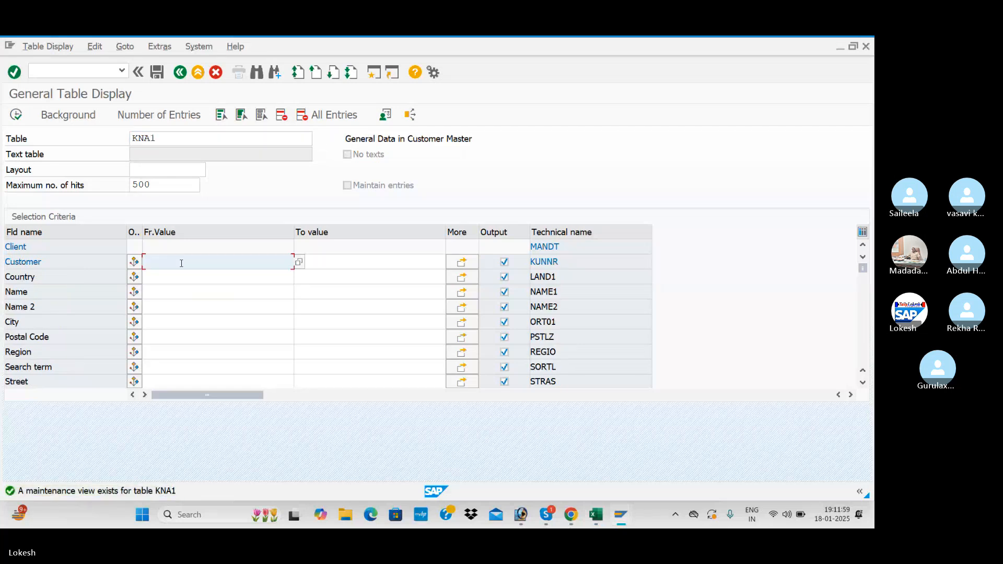
{"action": "left_click", "coordinate": [16, 114]}
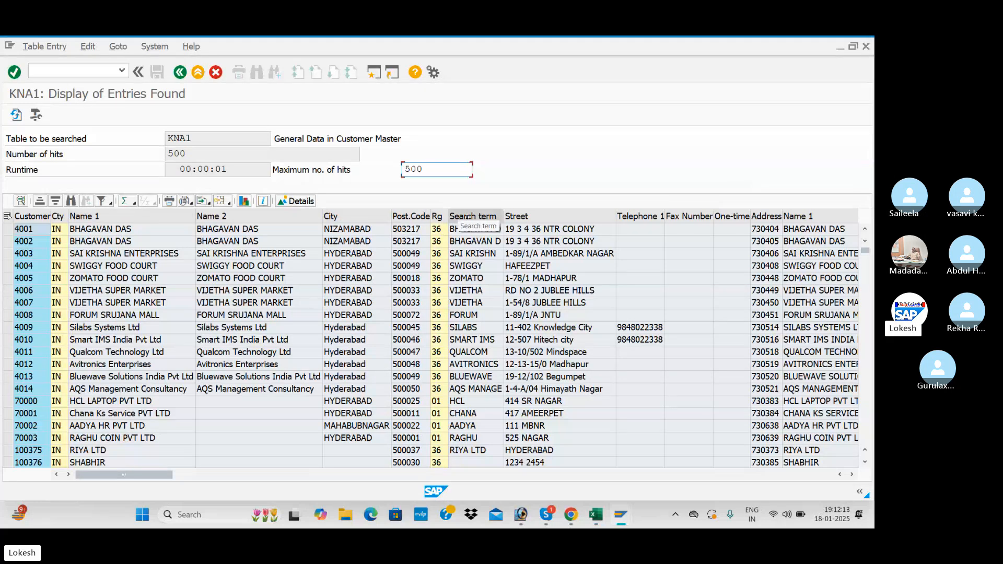
Step: Start a spreadsheet export of the KNA1 customer entries and choose Excel (In Existing XXL Format)
{"action": "left_click", "coordinate": [156, 475]}
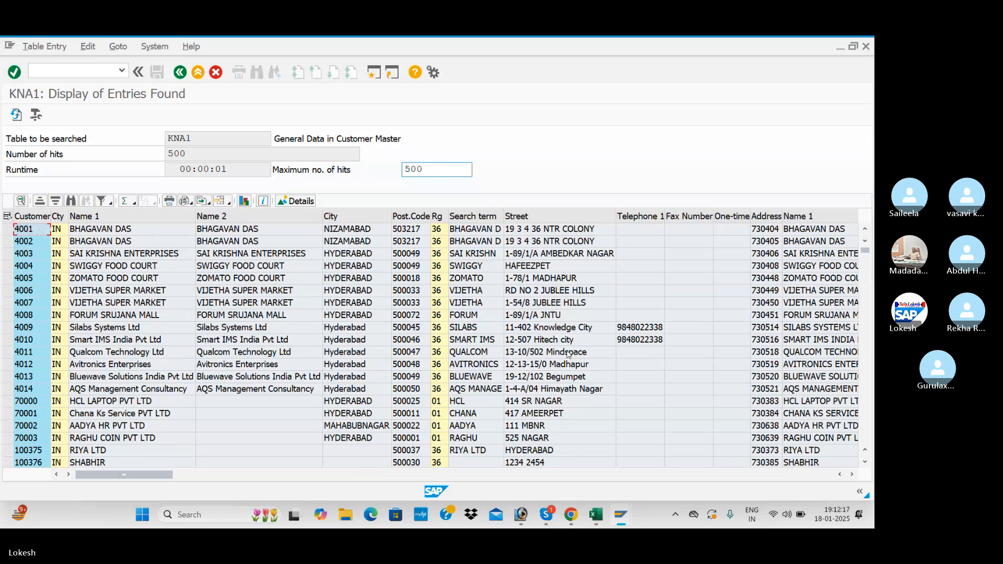
{"action": "left_click_drag", "start_coordinate": [149, 475], "coordinate": [72, 495]}
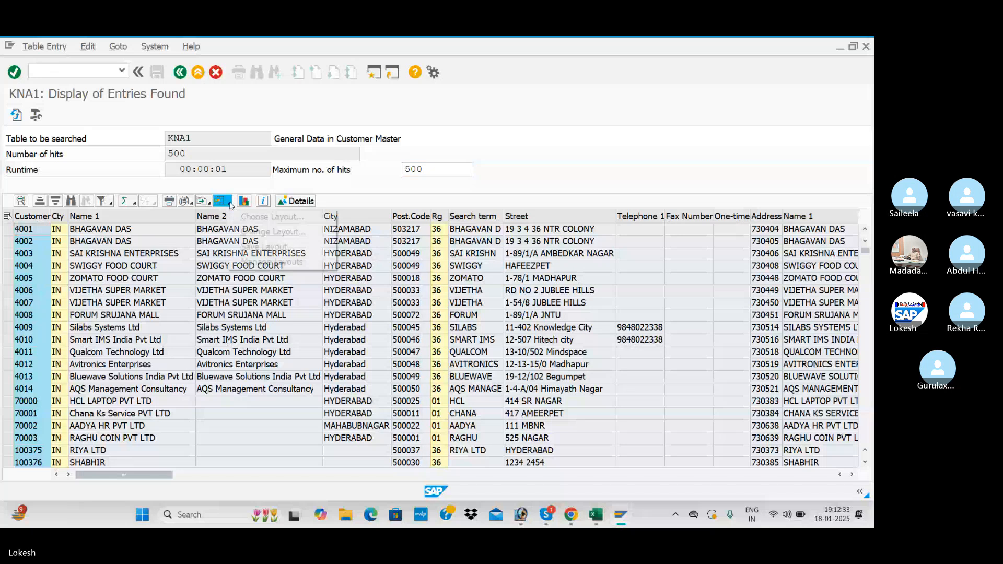
{"action": "left_click", "coordinate": [231, 202]}
{"action": "left_click", "coordinate": [207, 203]}
{"action": "left_click", "coordinate": [208, 203]}
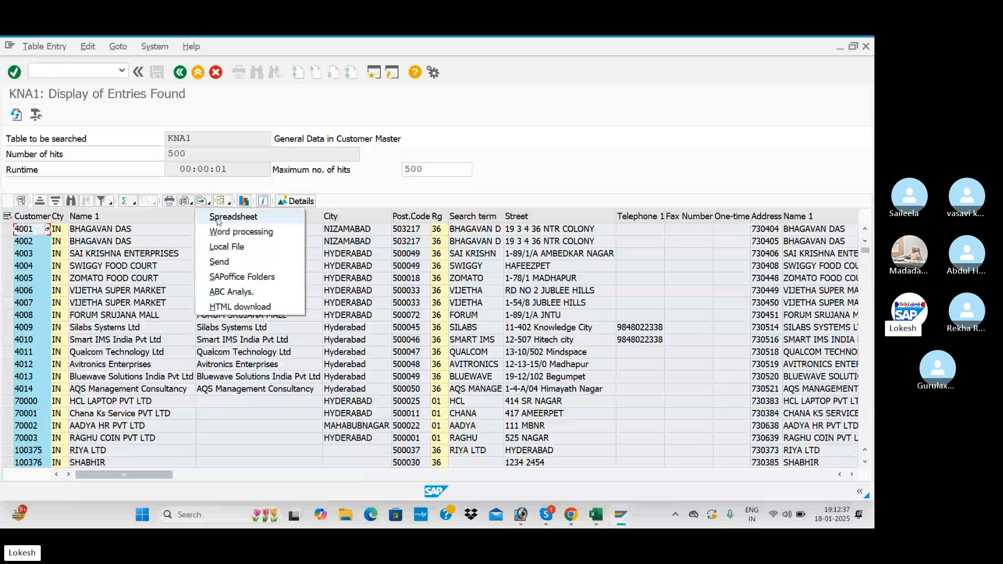
{"action": "left_click", "coordinate": [219, 219]}
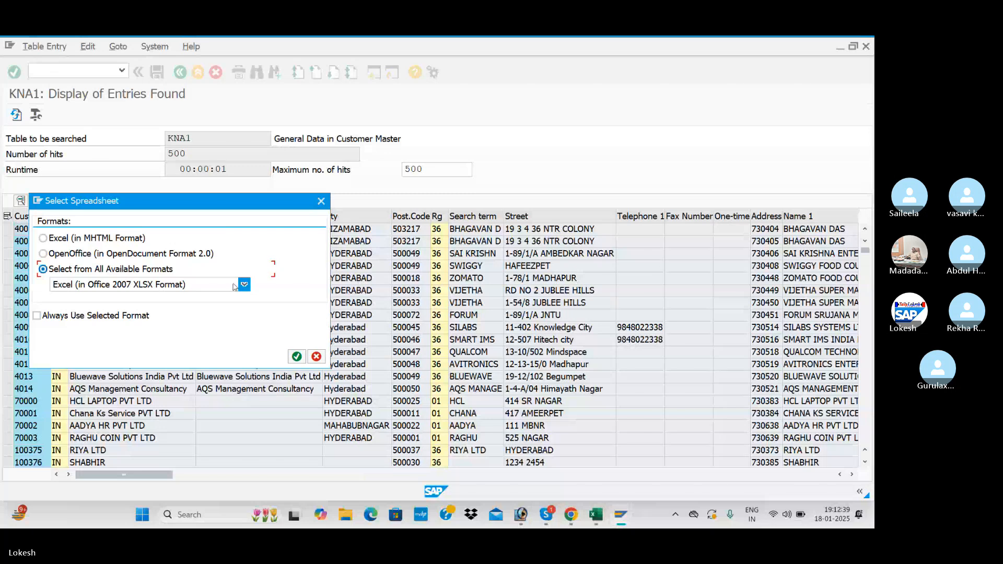
{"action": "left_click", "coordinate": [244, 285]}
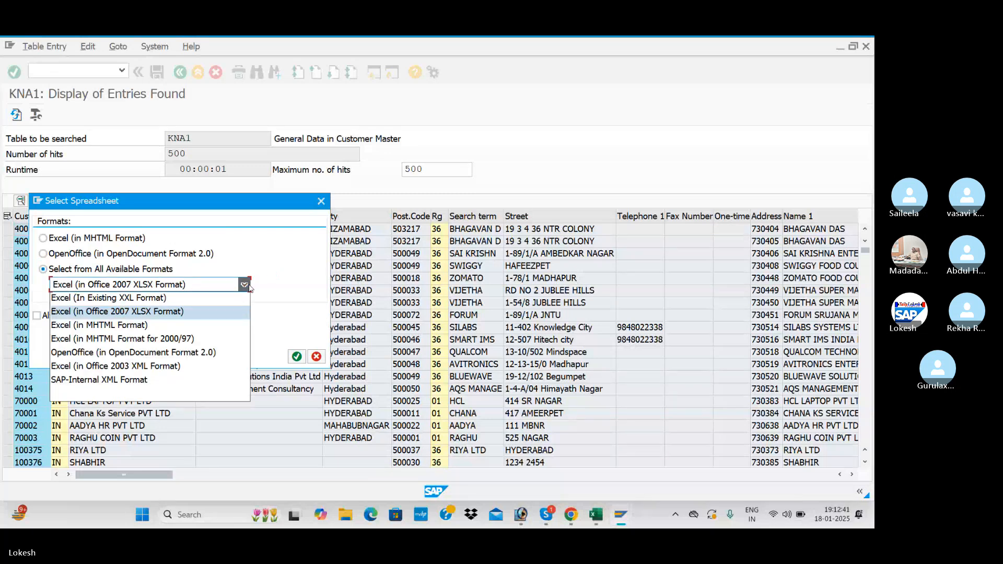
{"action": "left_click", "coordinate": [184, 302]}
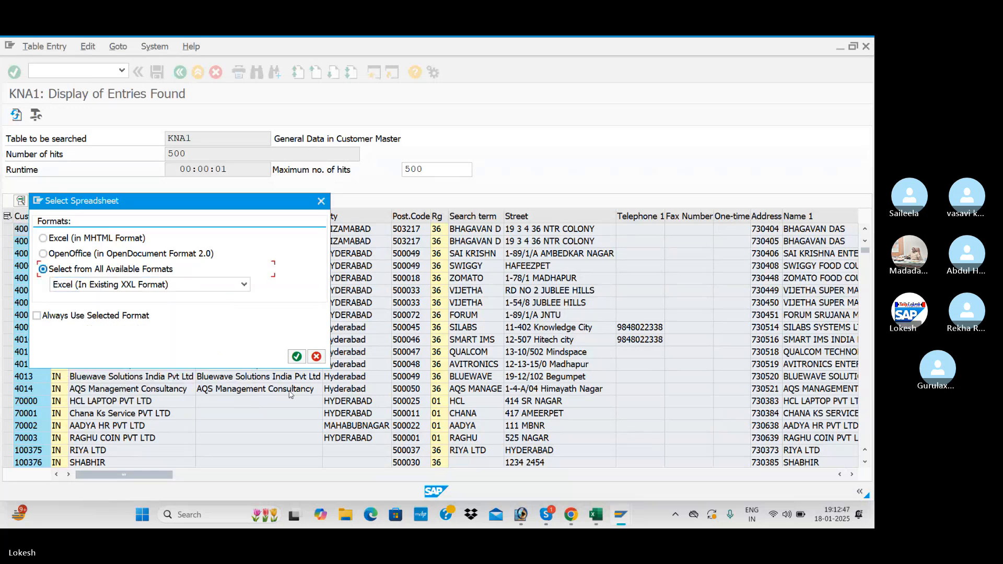
Step: Export the KNA1 list as a table to Microsoft Excel and maximize the resulting worksheet
{"action": "left_click", "coordinate": [296, 356]}
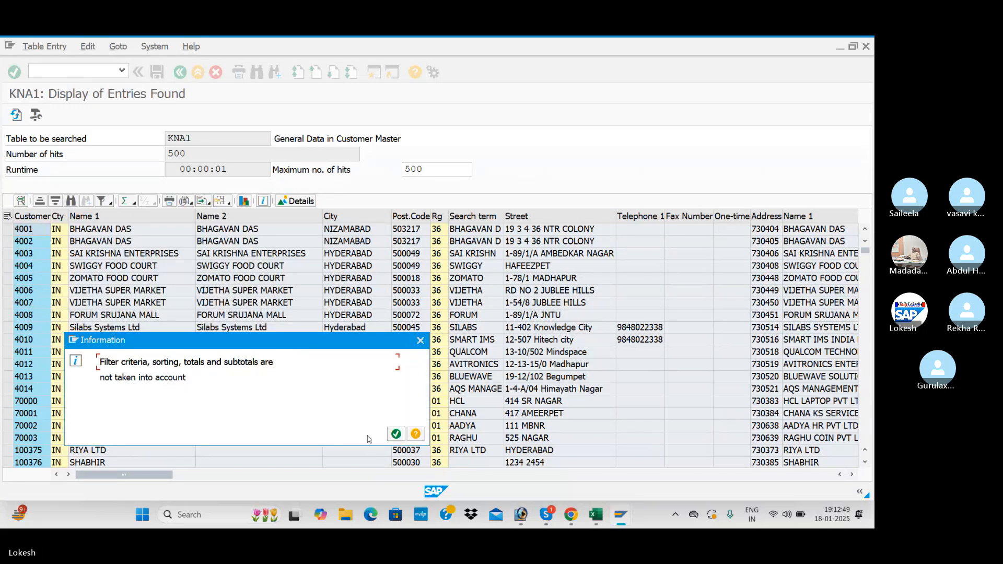
{"action": "left_click", "coordinate": [396, 435]}
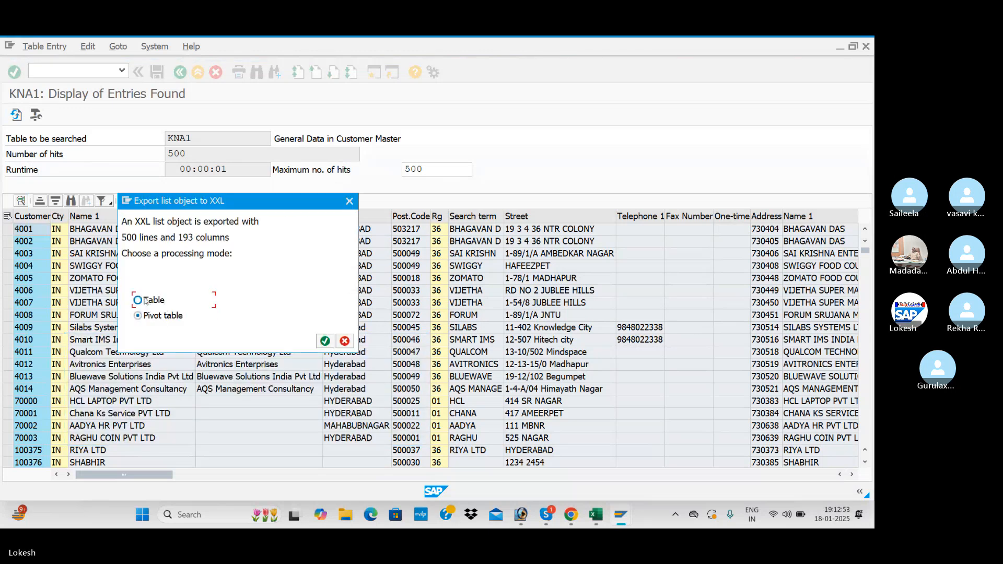
{"action": "left_click", "coordinate": [145, 300]}
{"action": "left_click", "coordinate": [325, 341]}
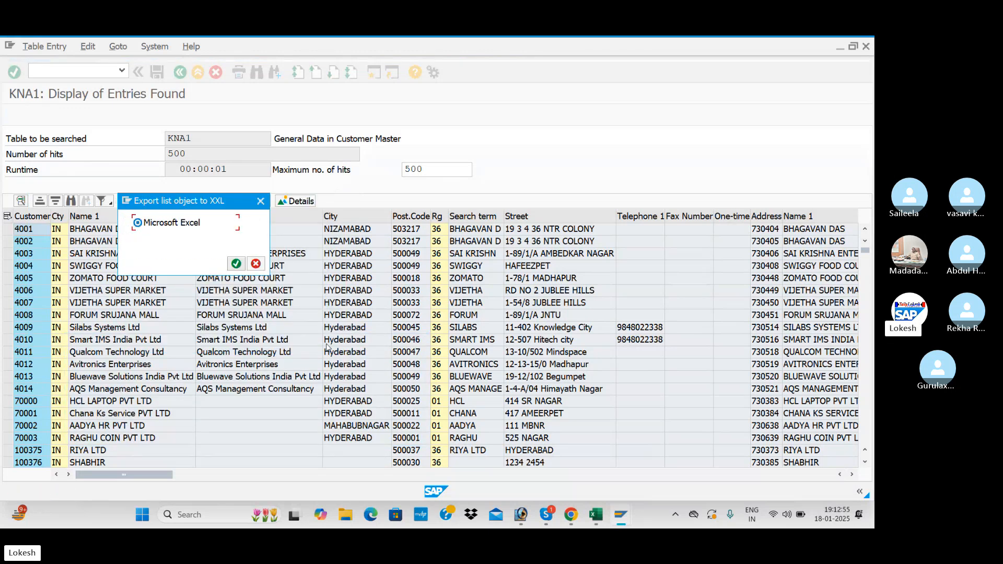
{"action": "left_click", "coordinate": [237, 264]}
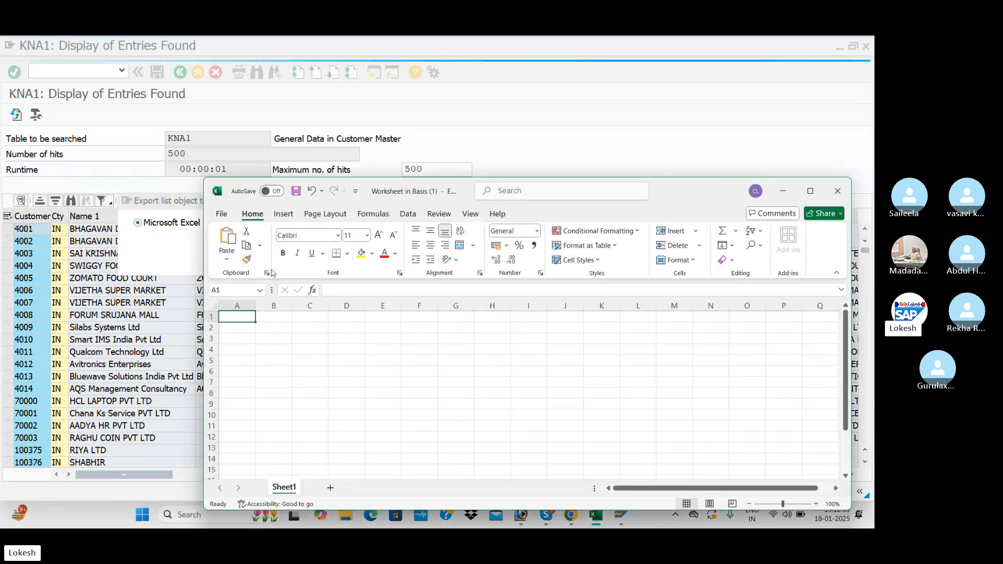
{"action": "left_click", "coordinate": [811, 192]}
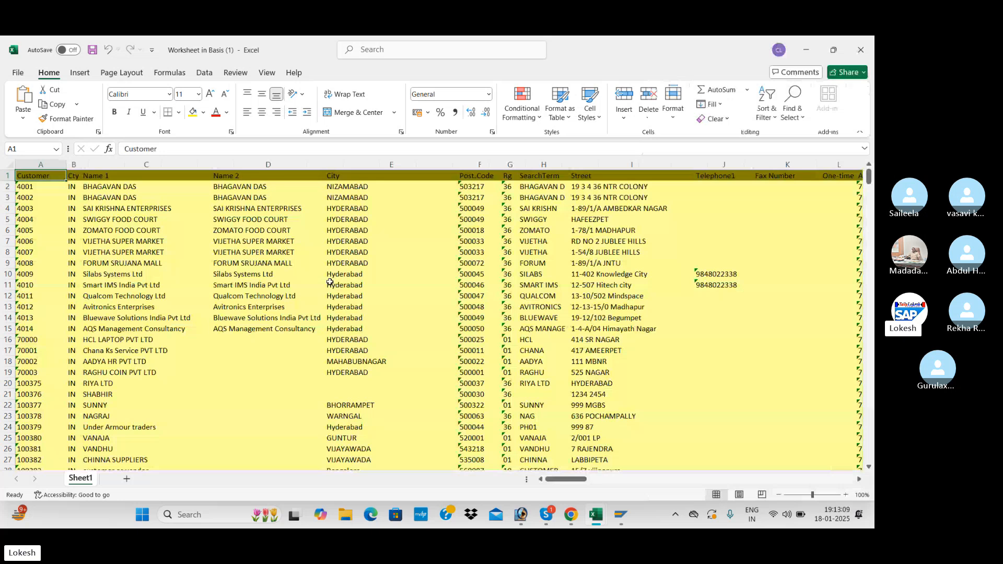
Step: Enter CCHCGC in the City column at cell E19 of the exported customer worksheet
{"action": "scroll", "coordinate": [330, 282], "scroll_direction": "down", "scroll_amount": 3}
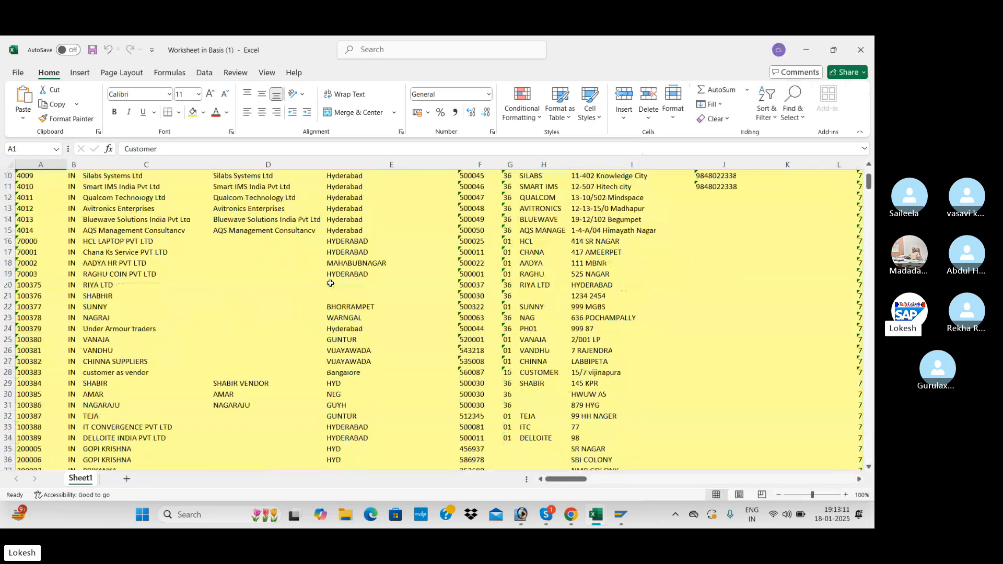
{"action": "left_click", "coordinate": [361, 269]}
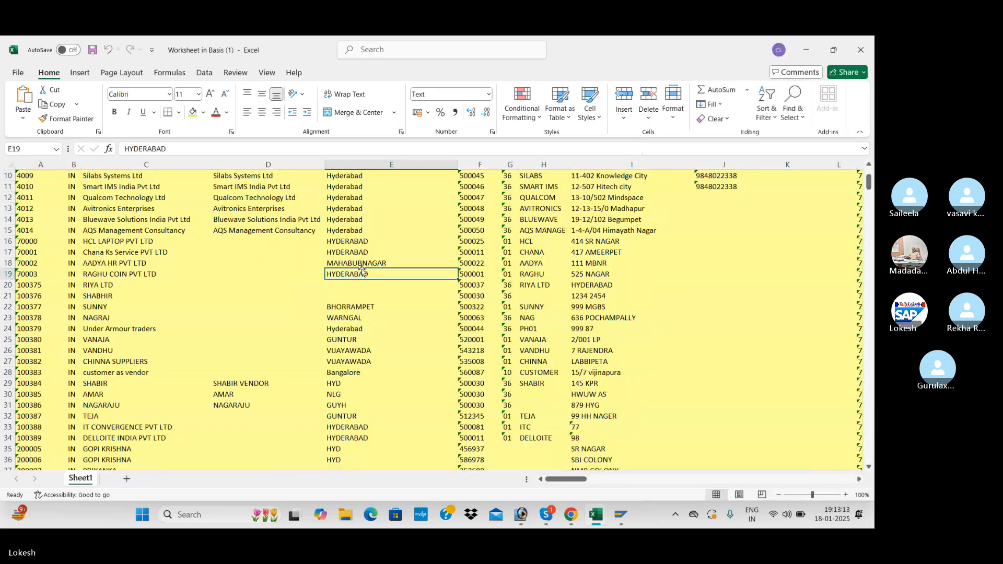
{"action": "type", "text": "CCHCGC"}
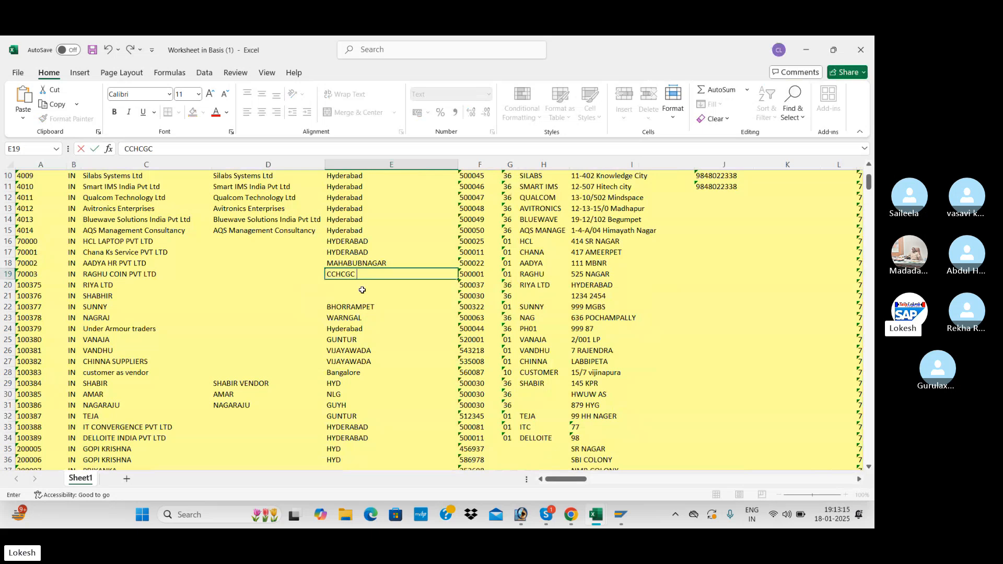
Step: Look through the exported customer rows in the worksheet, and close it without saving
{"action": "scroll", "coordinate": [362, 290], "scroll_direction": "down", "scroll_amount": 15}
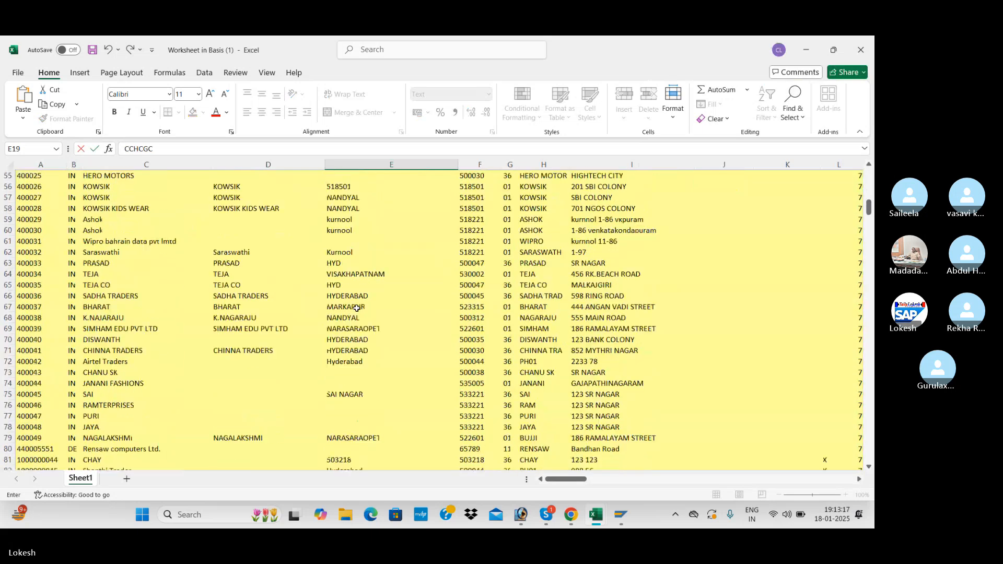
{"action": "scroll", "coordinate": [357, 309], "scroll_direction": "down", "scroll_amount": 6}
{"action": "scroll", "coordinate": [357, 308], "scroll_direction": "down", "scroll_amount": 14}
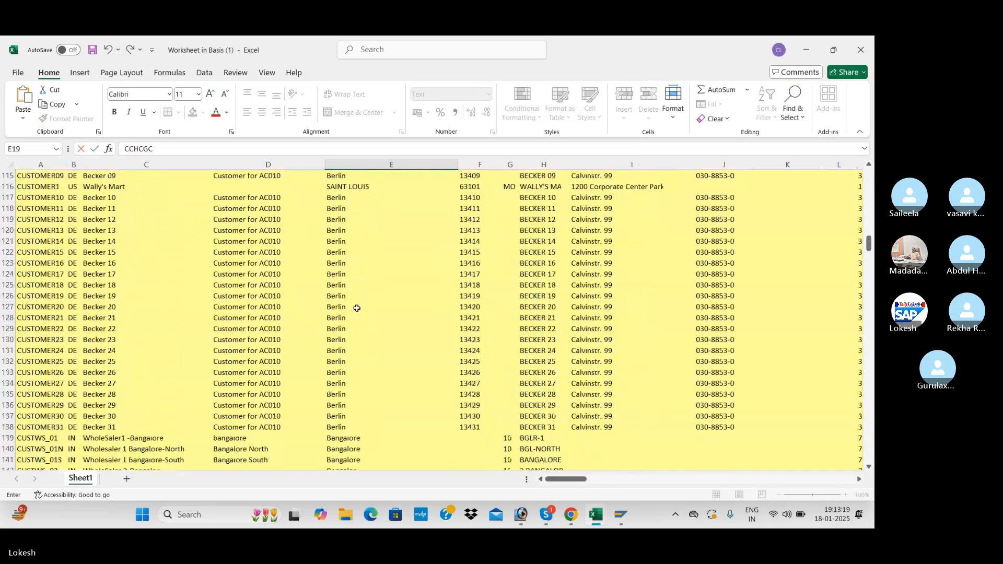
{"action": "scroll", "coordinate": [357, 308], "scroll_direction": "down", "scroll_amount": 7}
{"action": "scroll", "coordinate": [357, 308], "scroll_direction": "down", "scroll_amount": 6}
{"action": "scroll", "coordinate": [357, 308], "scroll_direction": "up", "scroll_amount": 20}
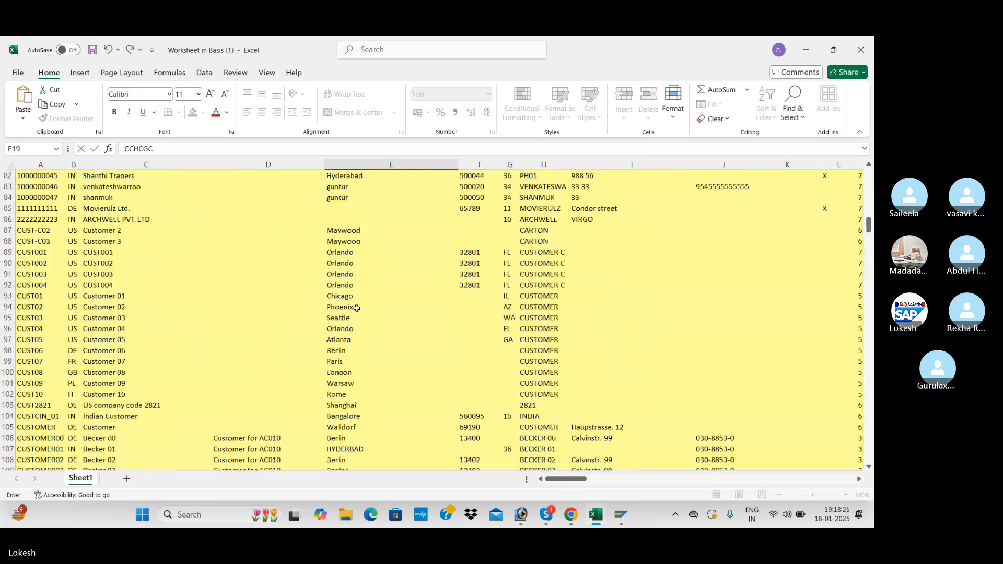
{"action": "scroll", "coordinate": [357, 308], "scroll_direction": "up", "scroll_amount": 20}
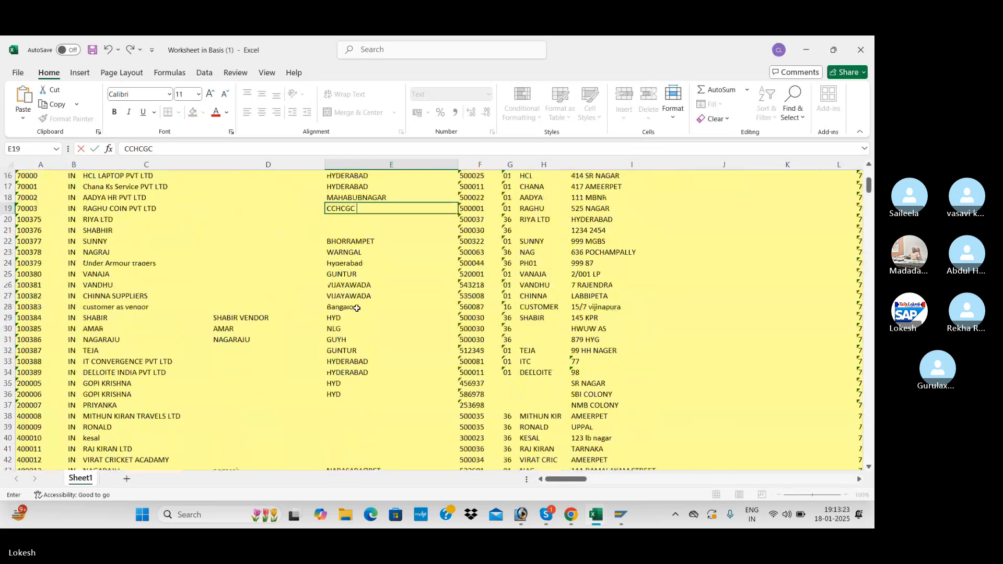
{"action": "scroll", "coordinate": [357, 308], "scroll_direction": "up", "scroll_amount": 5}
{"action": "scroll", "coordinate": [357, 309], "scroll_direction": "down", "scroll_amount": 20}
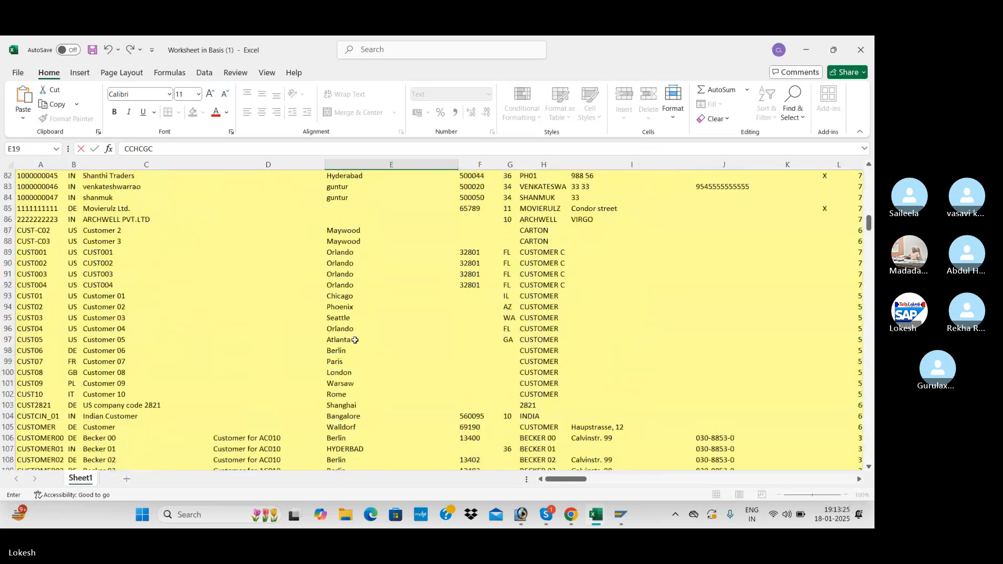
{"action": "mouse_move", "coordinate": [577, 480]}
{"action": "left_mouse_down"}
{"action": "mouse_move", "coordinate": [688, 484]}
{"action": "mouse_move", "coordinate": [579, 484]}
{"action": "left_mouse_up"}
{"action": "scroll", "coordinate": [316, 331], "scroll_direction": "up", "scroll_amount": 20}
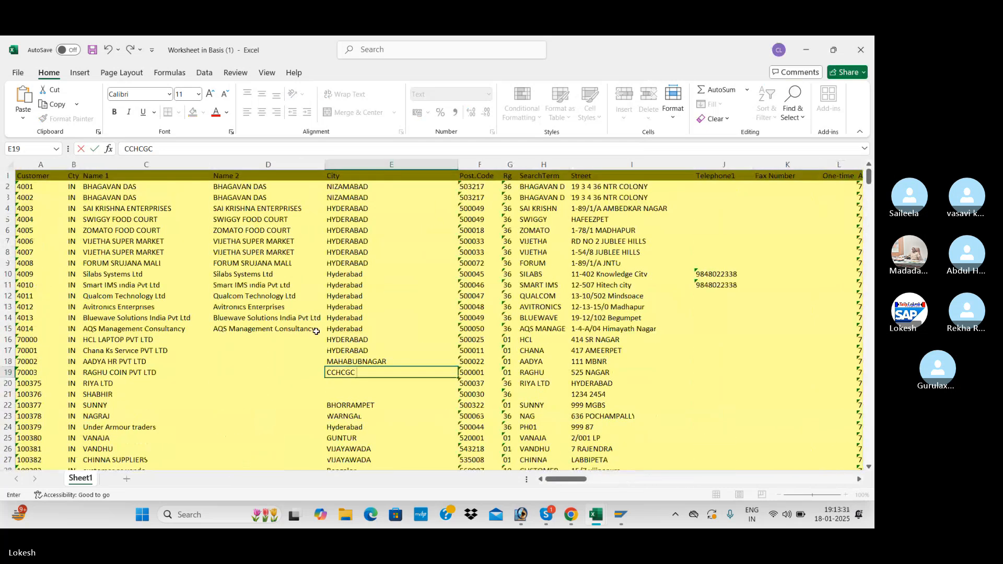
{"action": "left_click", "coordinate": [857, 49]}
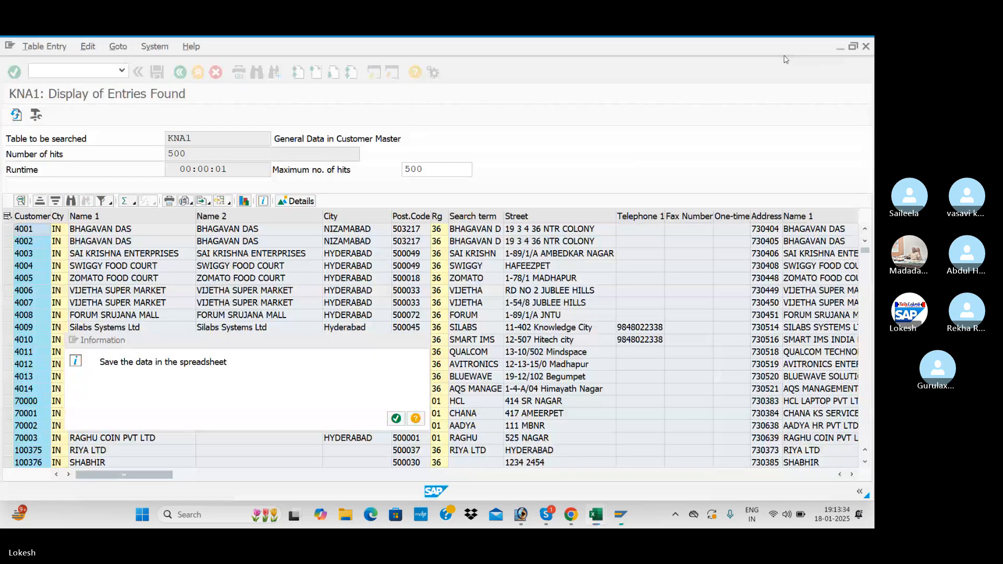
Step: Check the KNB1 customer/company entry in the Excel TABLES sheet, and return to the KNA1 display in SAP
{"action": "key", "text": "alt+Tab"}
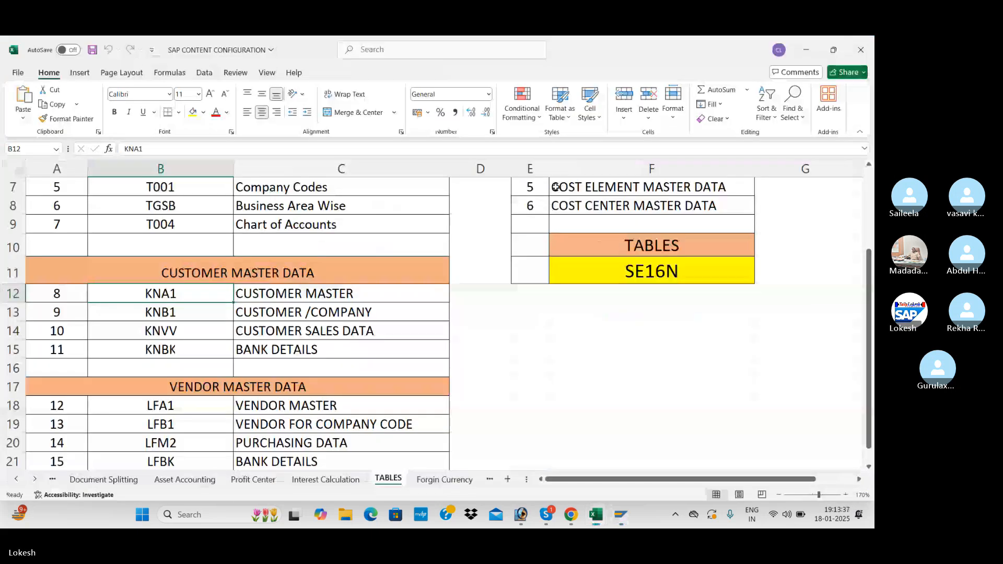
{"action": "left_click", "coordinate": [216, 315]}
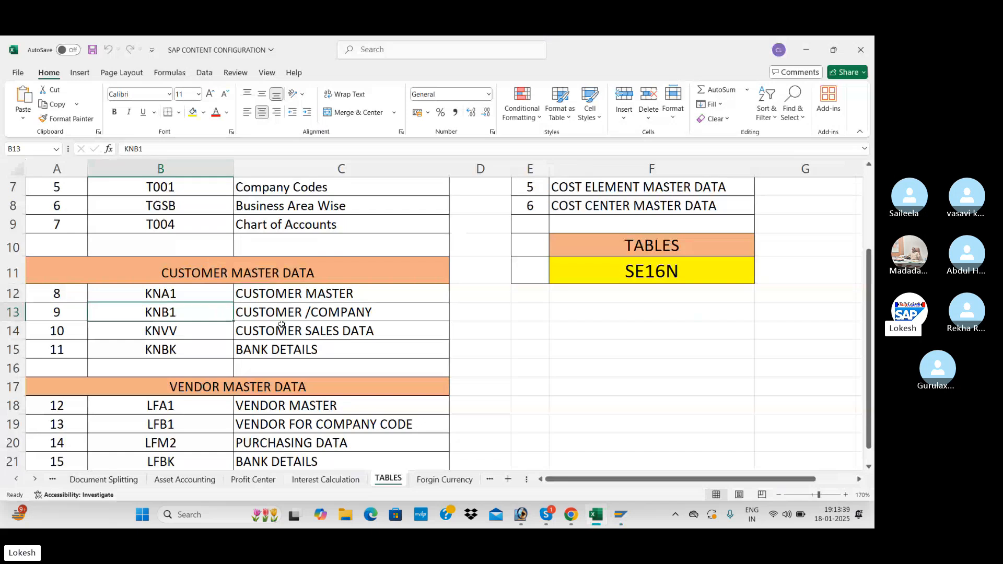
{"action": "key", "text": "alt+Tab"}
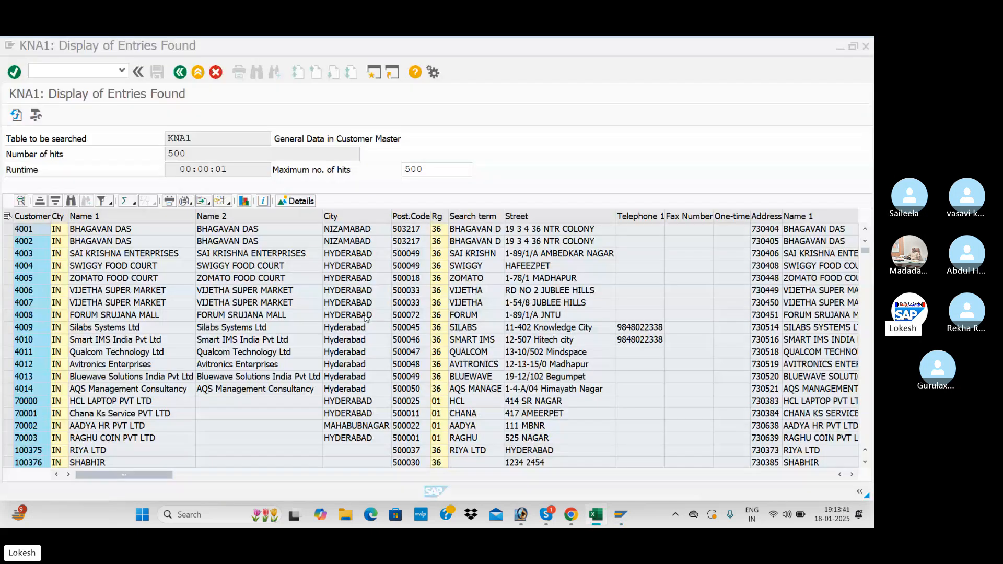
Step: Change the table from KNA1 to KNB1 and display its customer master entries for company code ITC1
{"action": "left_click", "coordinate": [181, 73]}
{"action": "key", "text": "BackSpace"}
{"action": "key", "text": "BackSpace"}
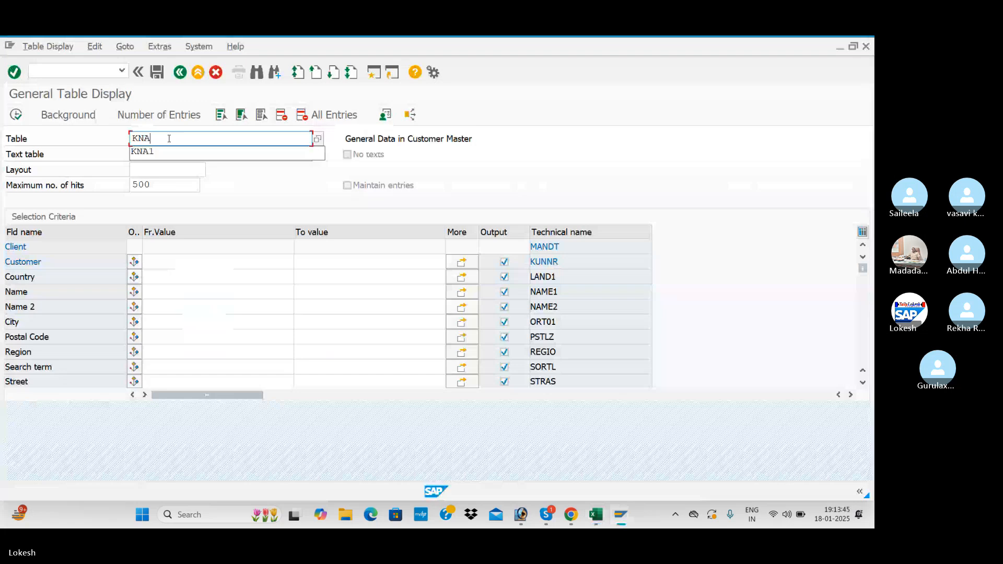
{"action": "type", "text": "B1"}
{"action": "key", "text": "Return"}
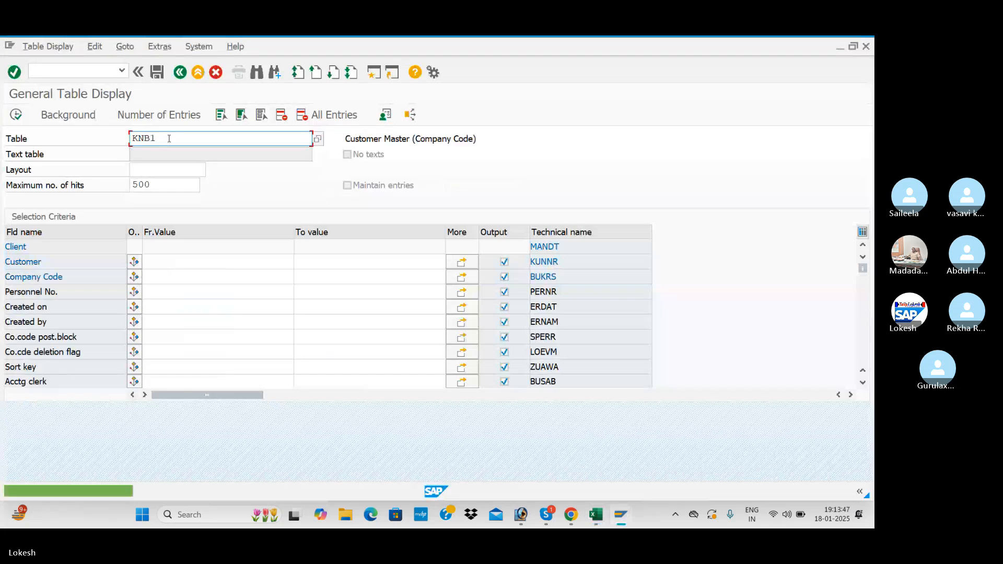
{"action": "left_click", "coordinate": [159, 276]}
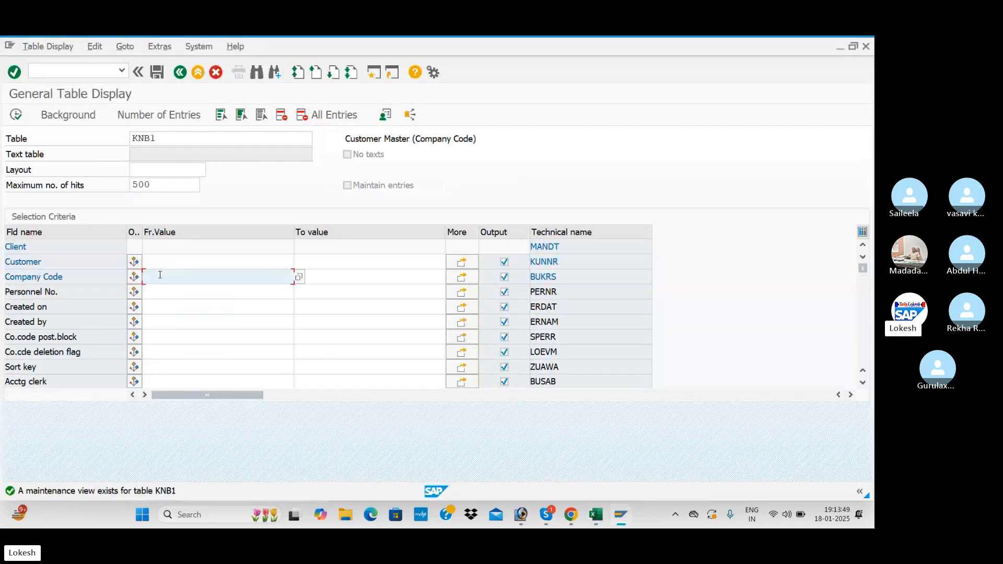
{"action": "type", "text": "ITC1"}
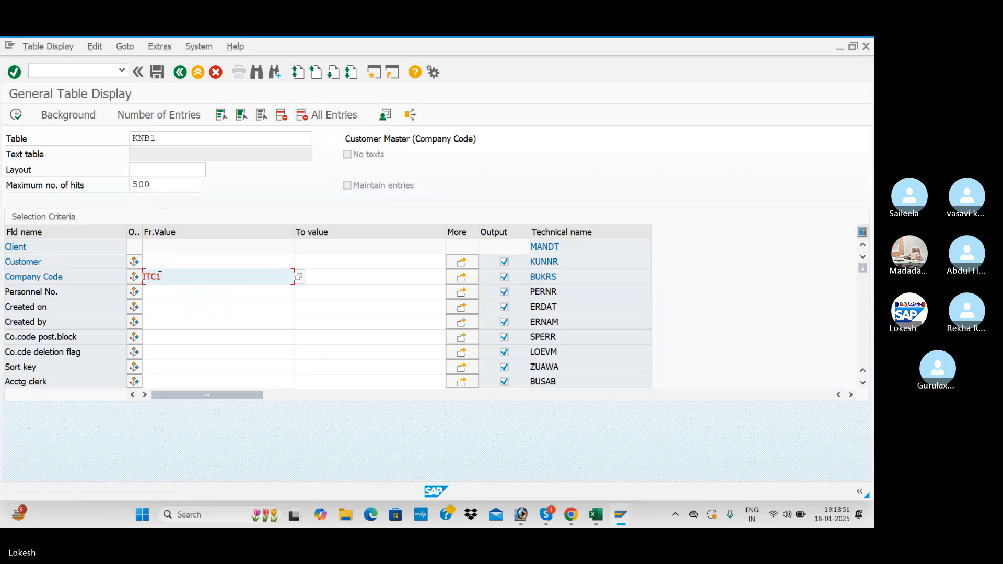
{"action": "left_click", "coordinate": [16, 115]}
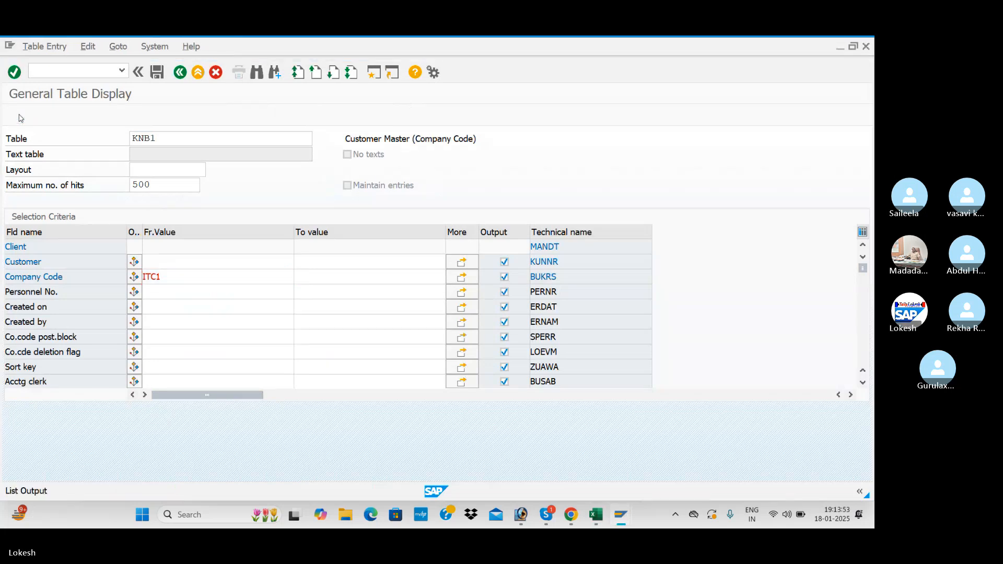
Step: Look through the customer, company code and sort key columns of the KNB1 entries
{"action": "left_click", "coordinate": [23, 230]}
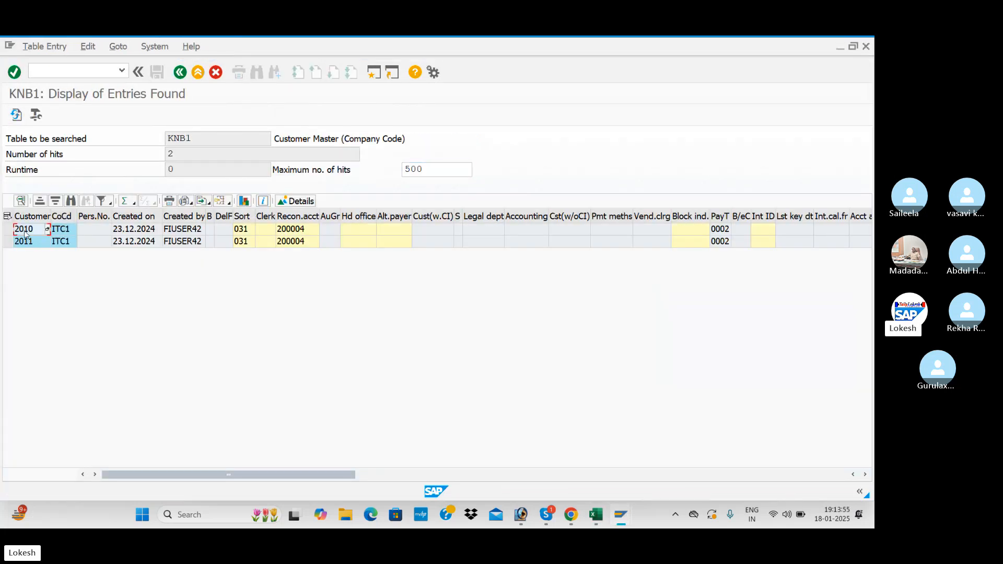
{"action": "left_click", "coordinate": [36, 244]}
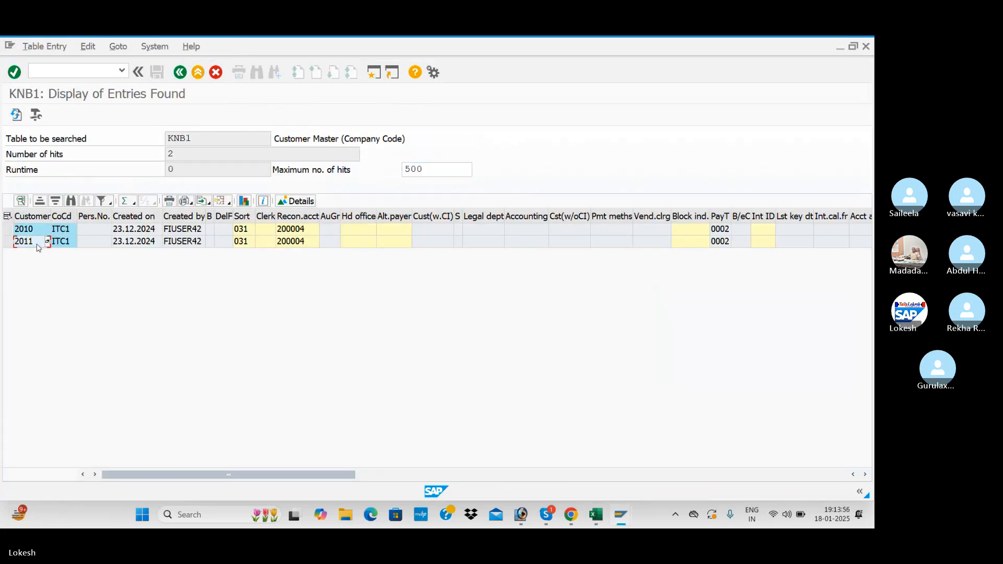
{"action": "left_click", "coordinate": [69, 231]}
{"action": "left_click", "coordinate": [248, 230]}
{"action": "left_click_drag", "start_coordinate": [300, 484], "coordinate": [220, 483]}
{"action": "left_click_drag", "start_coordinate": [2, 425], "coordinate": [206, 340]}
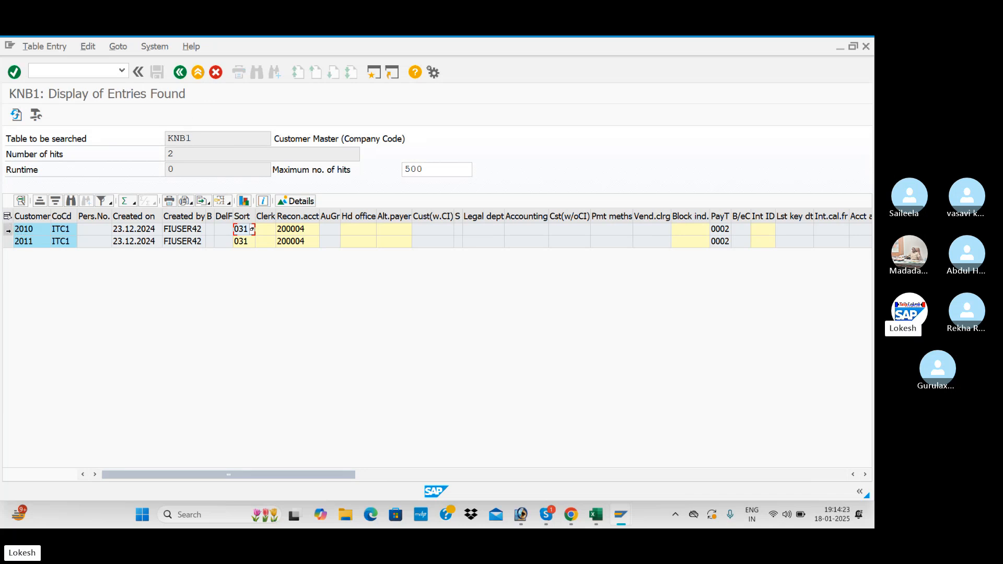
Step: Open the details of the first KNB1 entry, review its company code fields, and close the detailed display
{"action": "left_click", "coordinate": [8, 229]}
{"action": "left_click", "coordinate": [296, 200]}
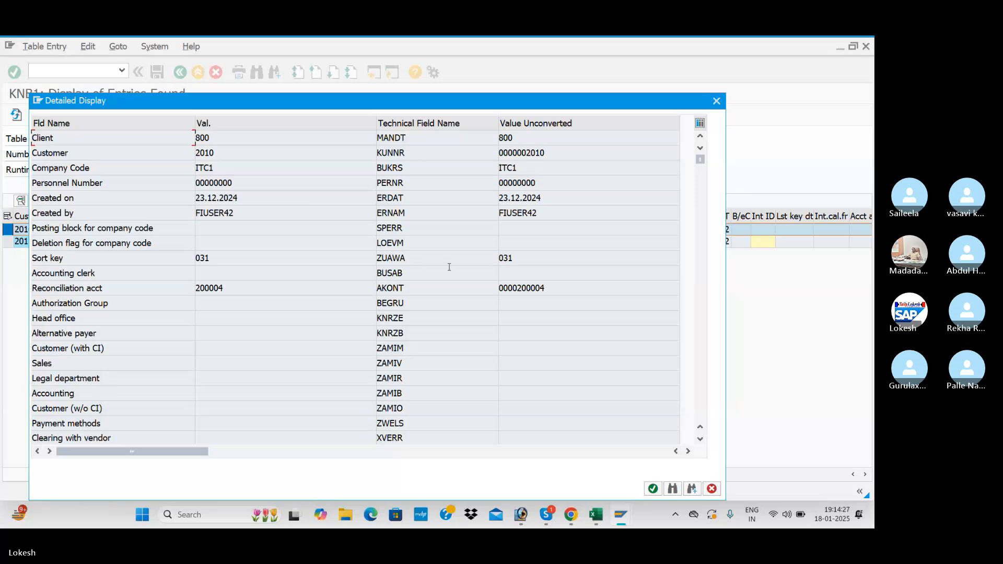
{"action": "scroll", "coordinate": [449, 267], "scroll_direction": "down", "scroll_amount": 5}
{"action": "scroll", "coordinate": [458, 272], "scroll_direction": "up", "scroll_amount": 3}
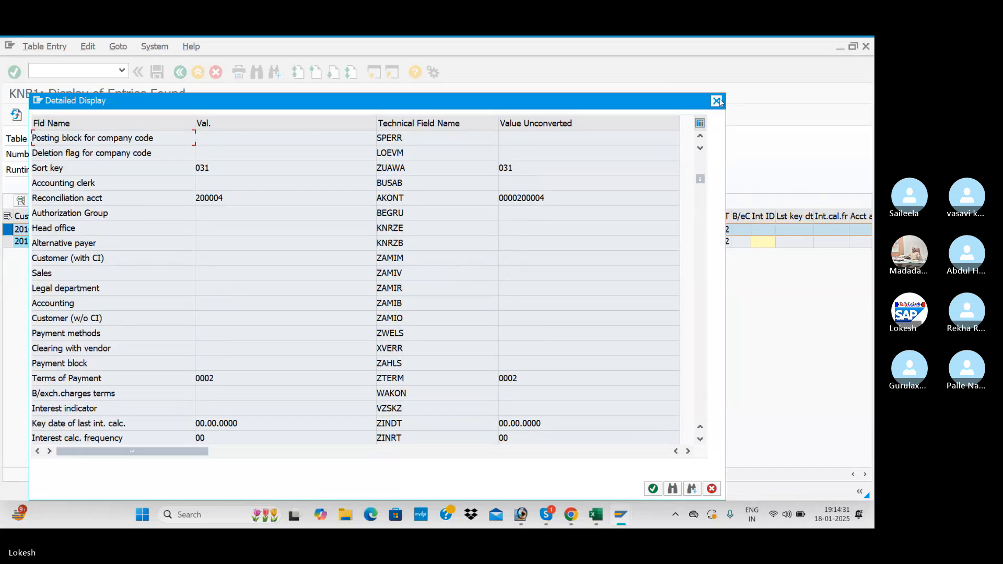
{"action": "left_click", "coordinate": [717, 101]}
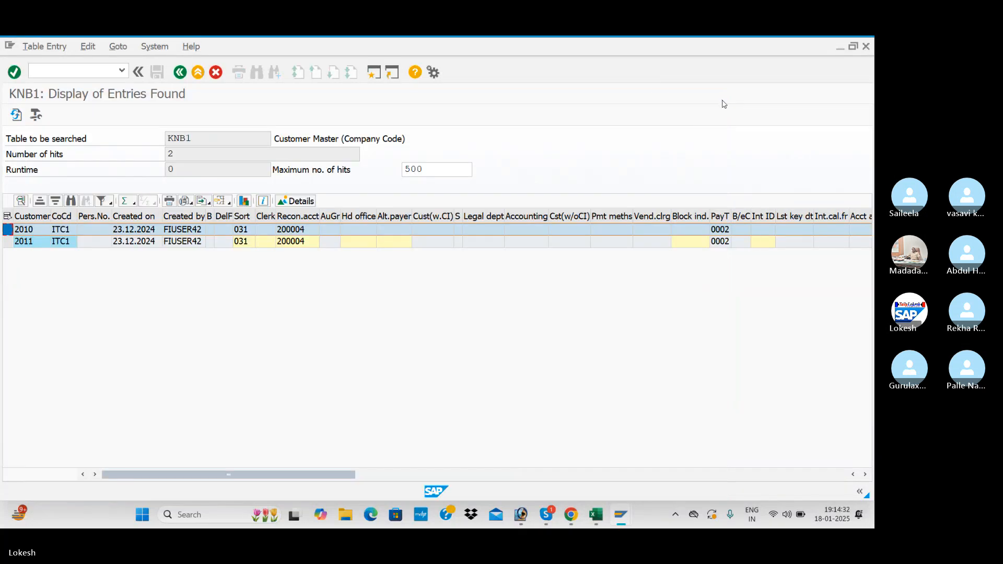
Step: Leave the KNB1 results, check the KNVV customer sales data entry in the Excel TABLES sheet, and return to SAP
{"action": "left_click", "coordinate": [182, 74]}
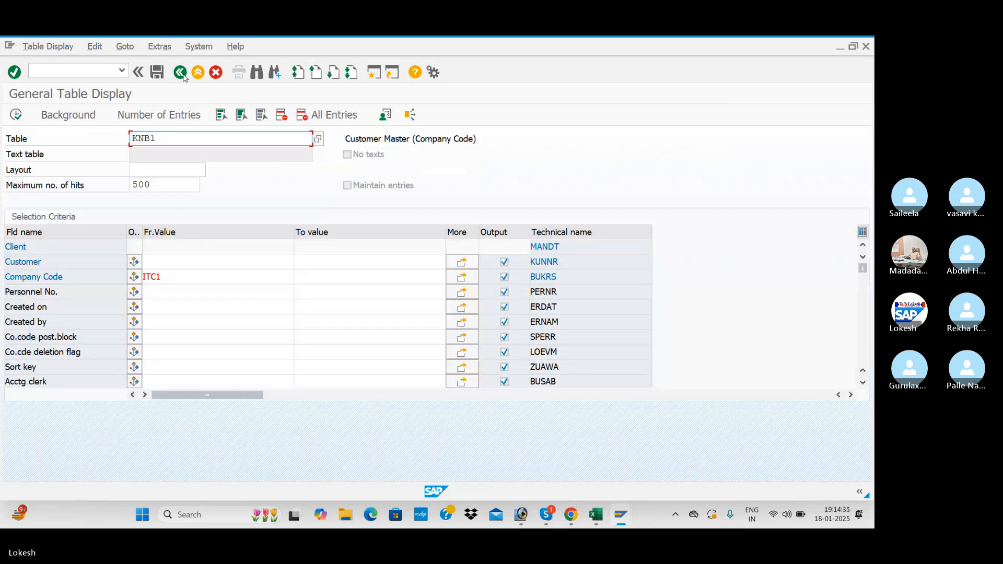
{"action": "key", "text": "alt+Tab"}
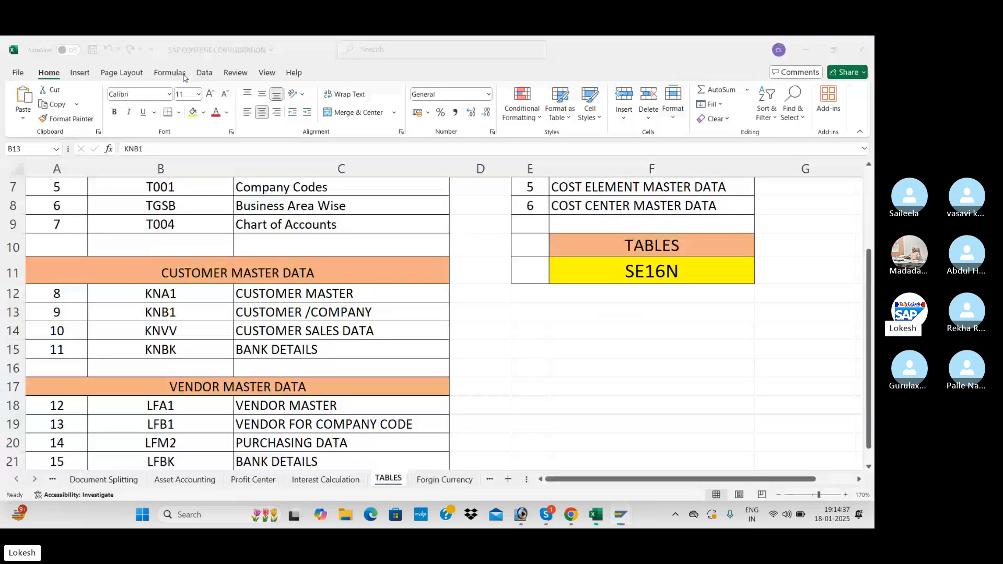
{"action": "left_click", "coordinate": [174, 330]}
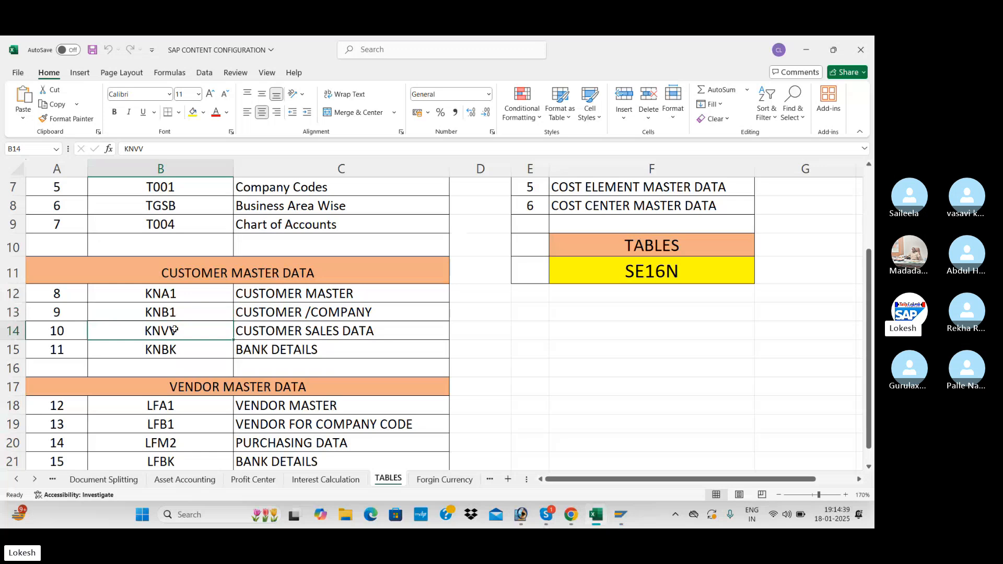
{"action": "key", "text": "alt+Tab"}
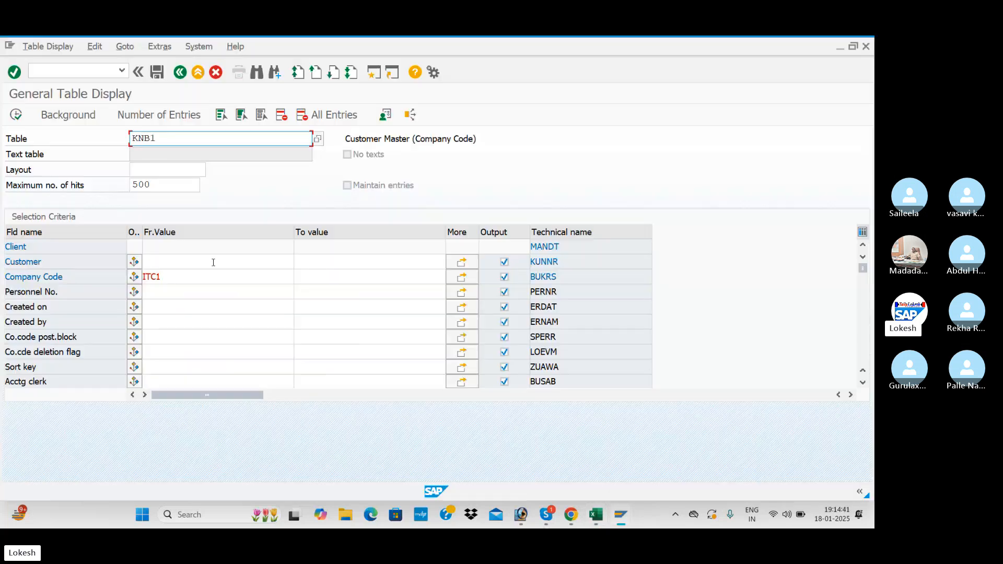
Step: Change the table from KNB1 to KNVV and display its customer sales data entries without selection criteria
{"action": "key", "text": "BackSpace"}
{"action": "key", "text": "BackSpace"}
{"action": "type", "text": "VV"}
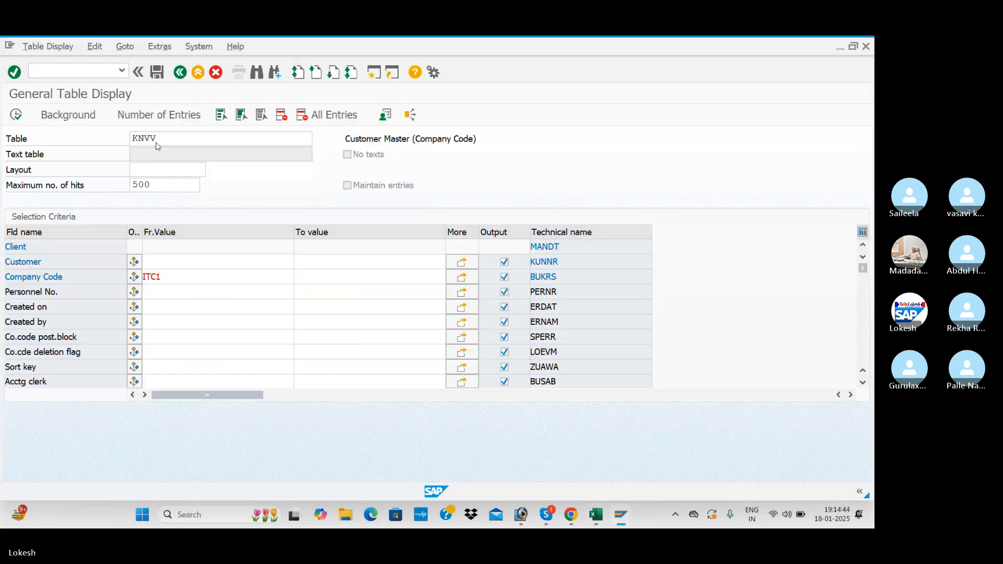
{"action": "key", "text": "Return"}
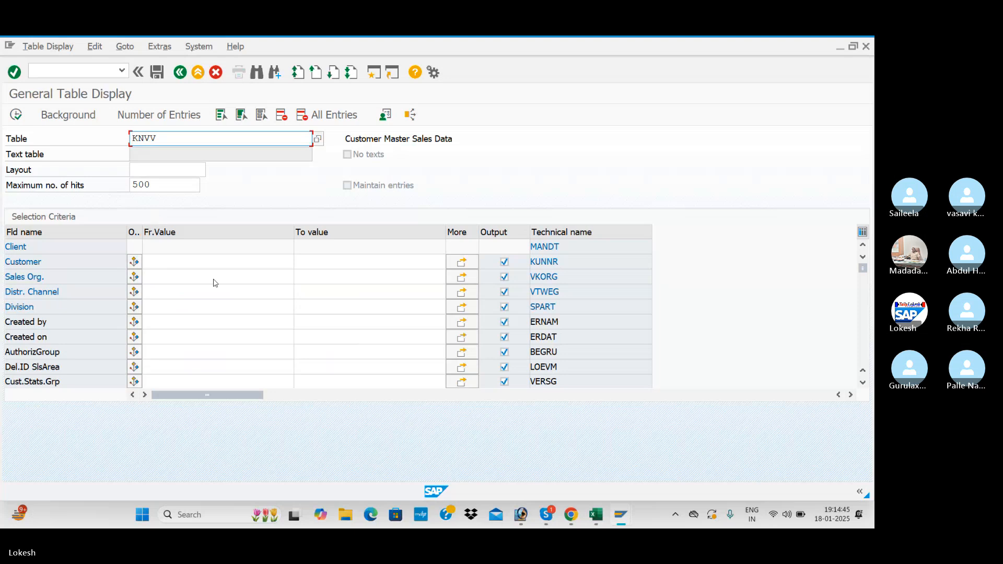
{"action": "left_click", "coordinate": [17, 115]}
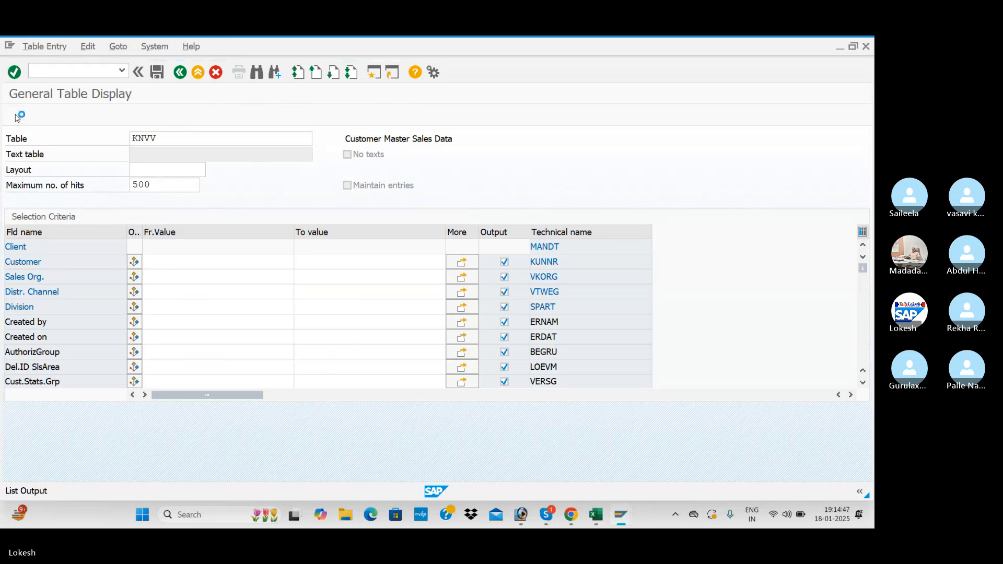
Step: Look through the customer, sales organization and distribution channel rows of the KNVV entries, and return to the table selection
{"action": "scroll", "coordinate": [147, 308], "scroll_direction": "down", "scroll_amount": 5}
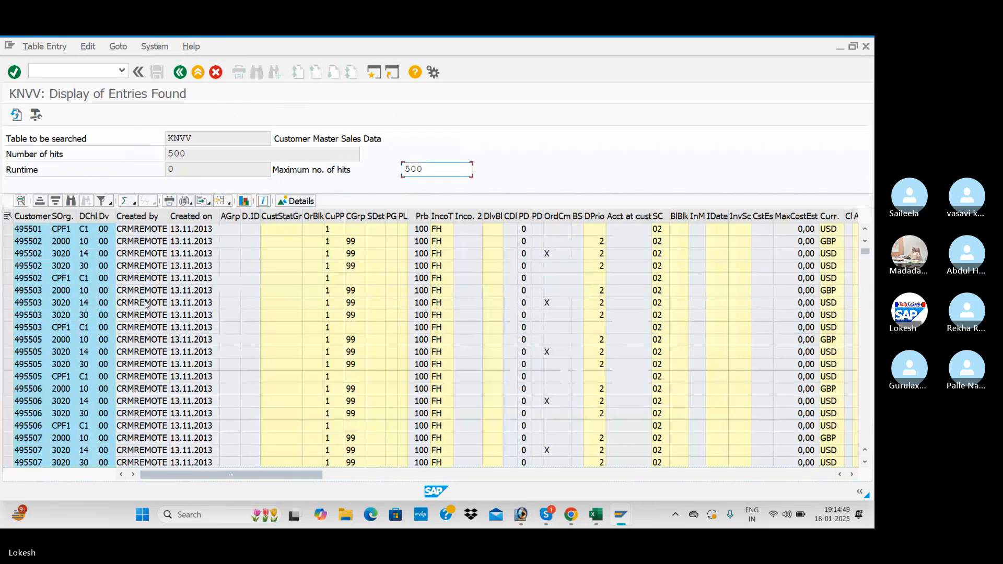
{"action": "scroll", "coordinate": [147, 308], "scroll_direction": "up", "scroll_amount": 4}
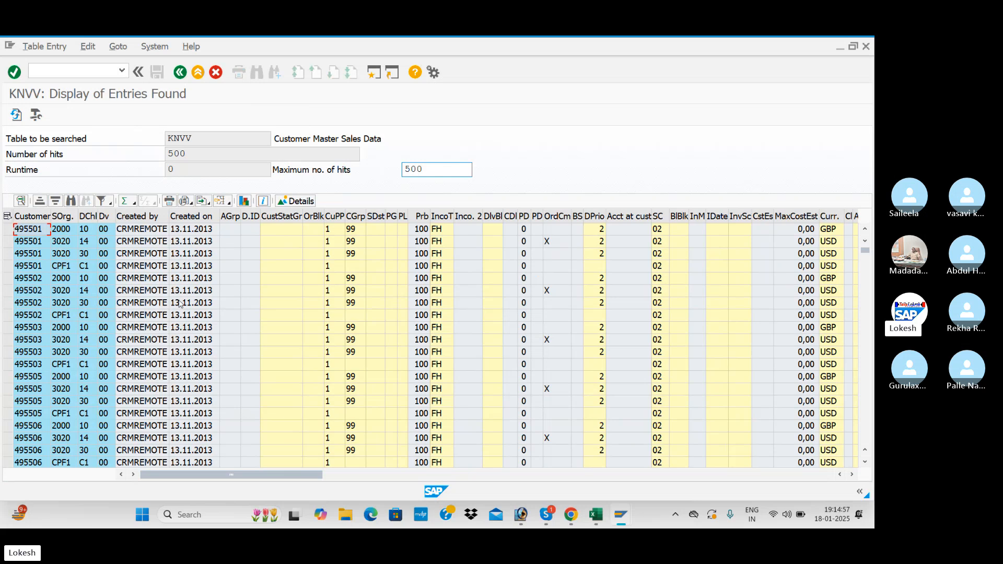
{"action": "scroll", "coordinate": [180, 304], "scroll_direction": "down", "scroll_amount": 3}
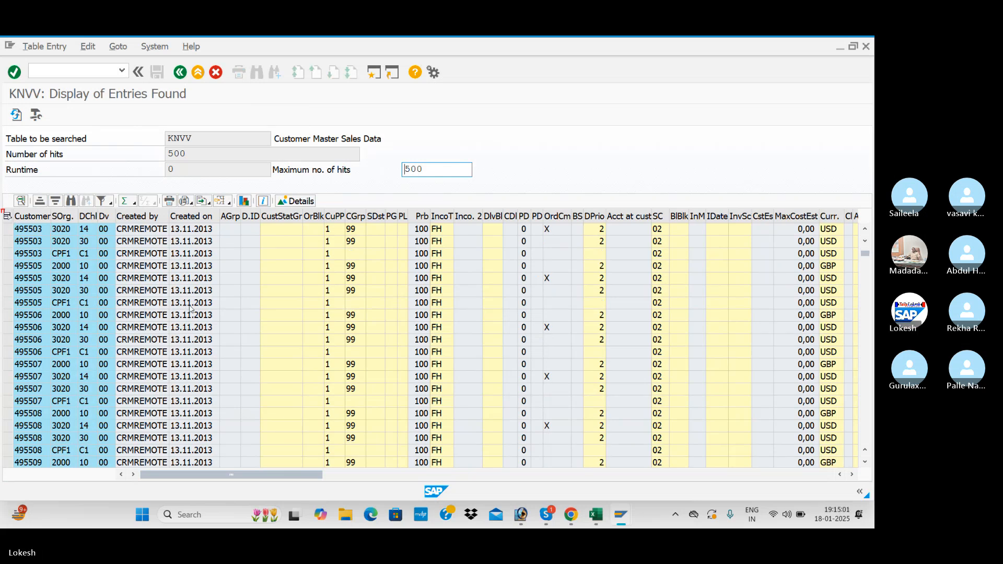
{"action": "scroll", "coordinate": [191, 308], "scroll_direction": "down", "scroll_amount": 15}
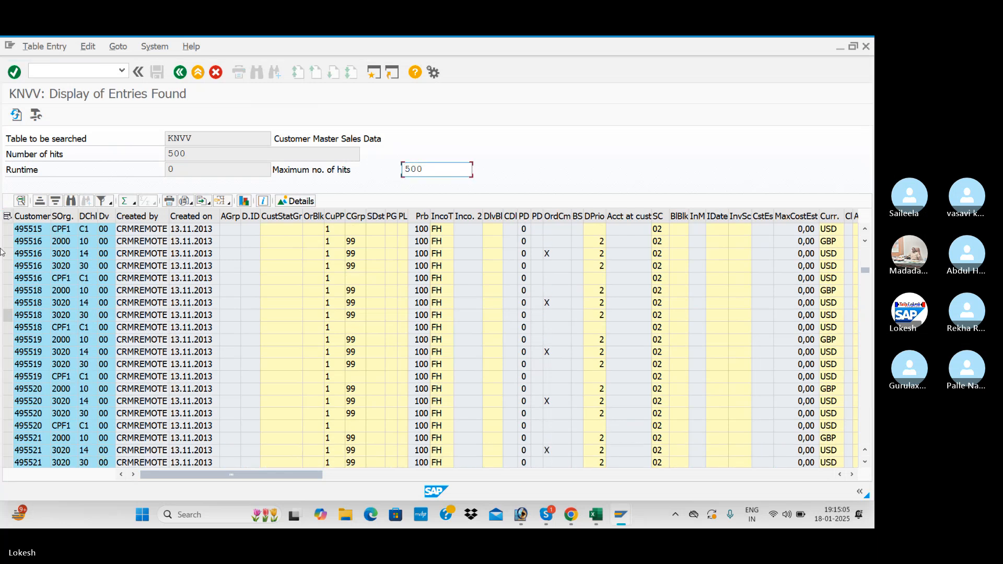
{"action": "left_click", "coordinate": [181, 73]}
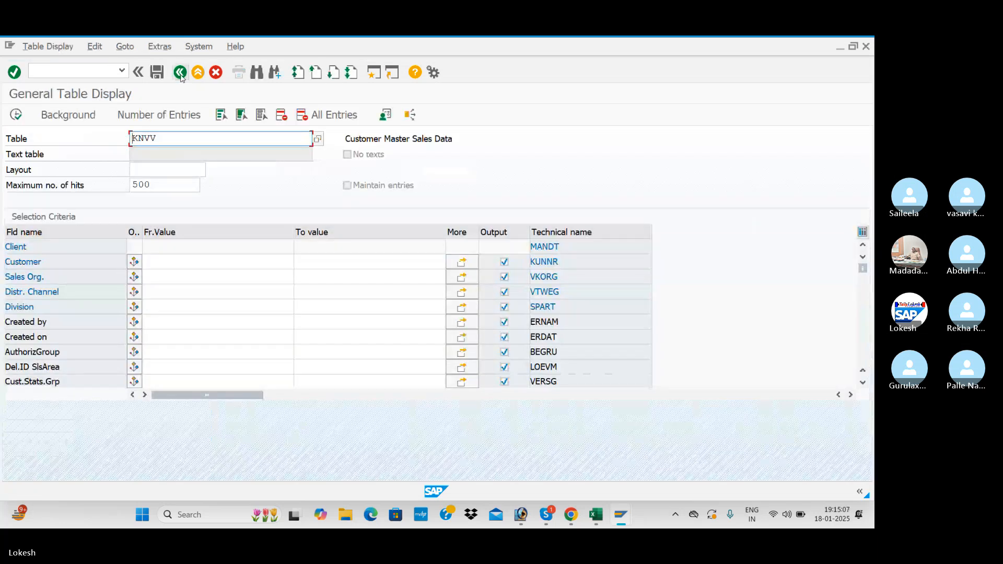
Step: Check the KNBK bank details entry in the Excel TABLES sheet, and return to the KNVV selection in SAP
{"action": "key", "text": "alt+Tab"}
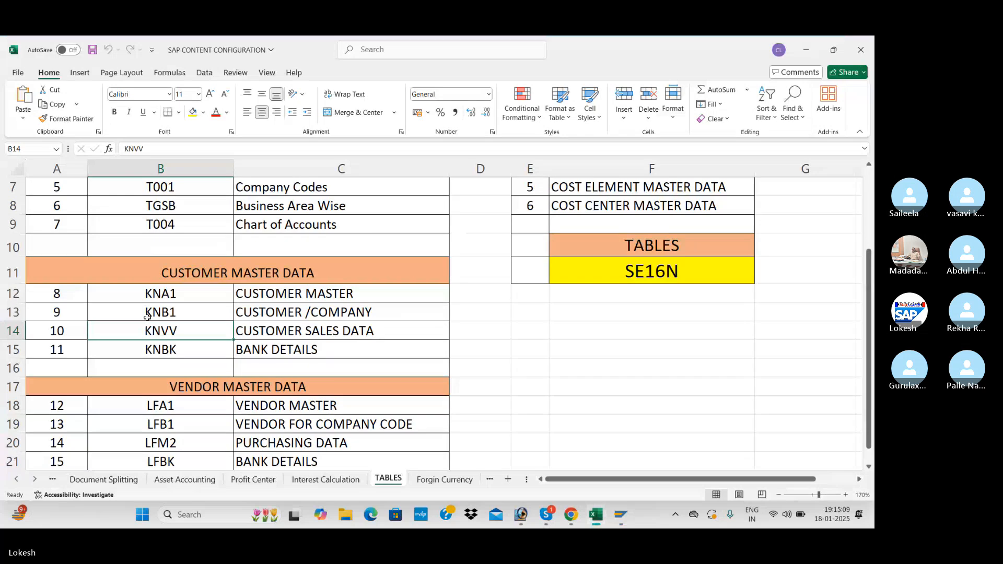
{"action": "left_click", "coordinate": [197, 351]}
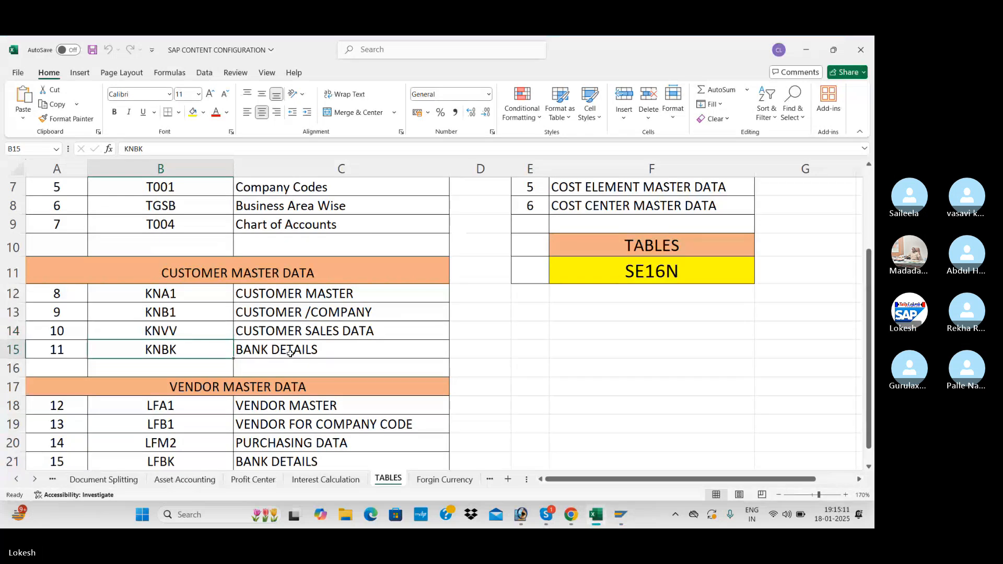
{"action": "key", "text": "alt+Tab"}
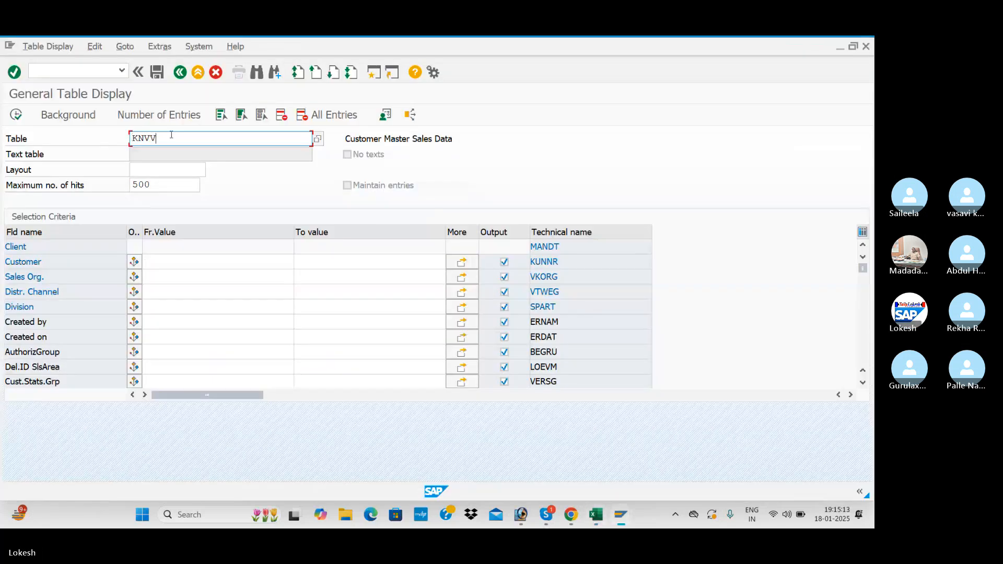
Step: Change the table from KNVV to KNBK and display its customer bank details entries
{"action": "key", "text": "BackSpace"}
{"action": "key", "text": "BackSpace"}
{"action": "type", "text": "BK"}
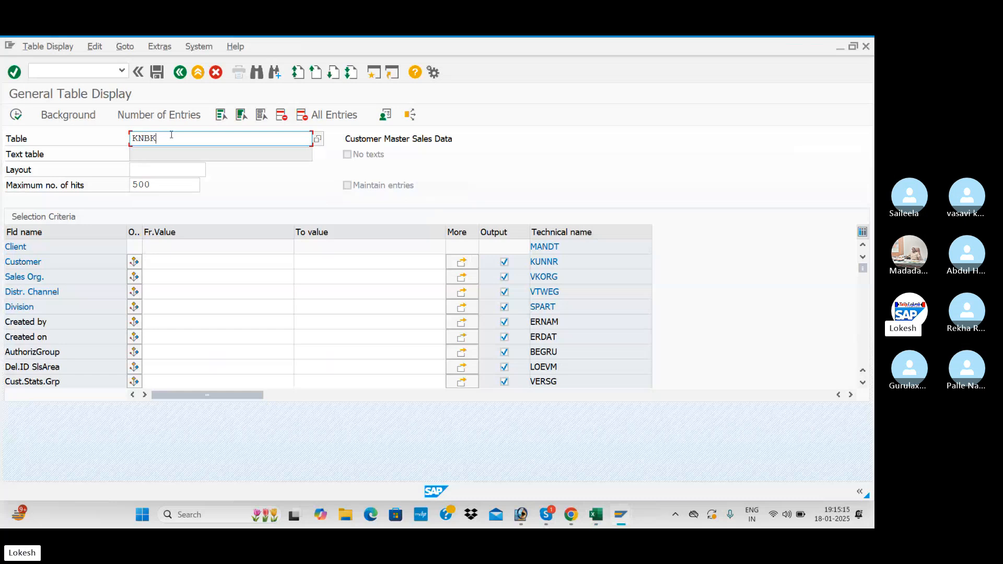
{"action": "key", "text": "Return"}
{"action": "key", "text": "F8"}
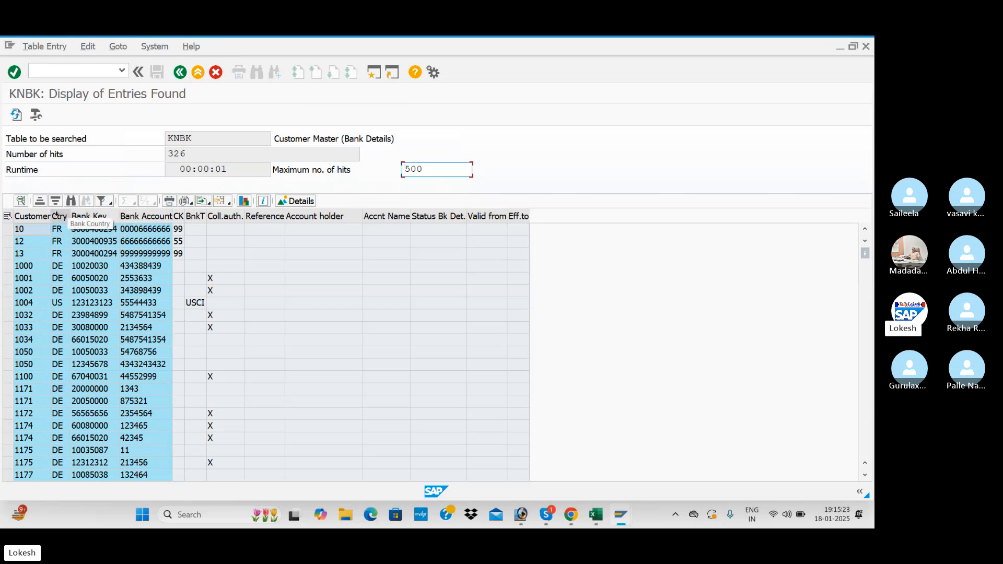
Step: Look through the bank country, bank key, bank account and account holder columns of the KNBK entries, and return to the table selection
{"action": "scroll", "coordinate": [162, 308], "scroll_direction": "down", "scroll_amount": 6}
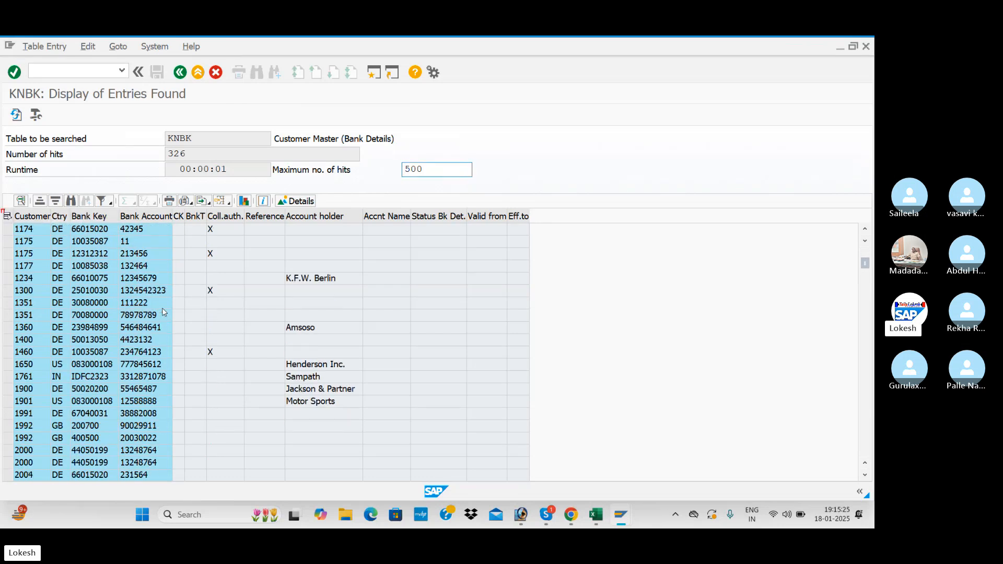
{"action": "scroll", "coordinate": [163, 312], "scroll_direction": "down", "scroll_amount": 3}
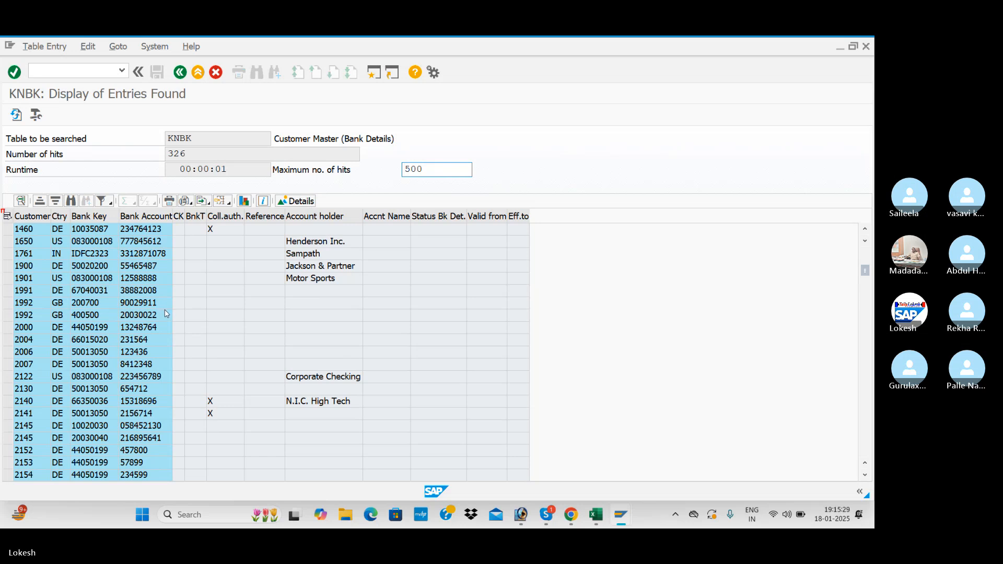
{"action": "scroll", "coordinate": [197, 310], "scroll_direction": "down", "scroll_amount": 15}
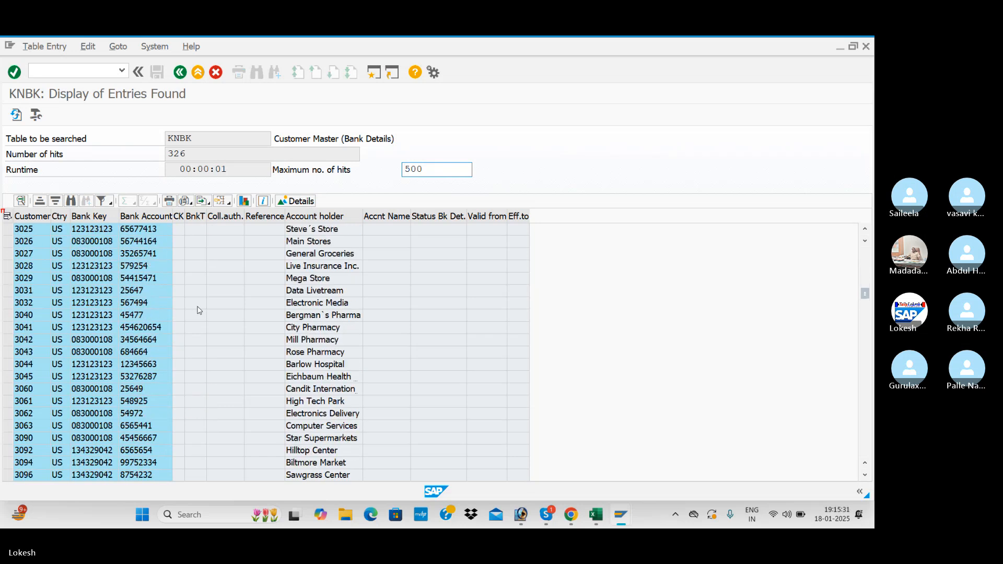
{"action": "scroll", "coordinate": [197, 310], "scroll_direction": "down", "scroll_amount": 10}
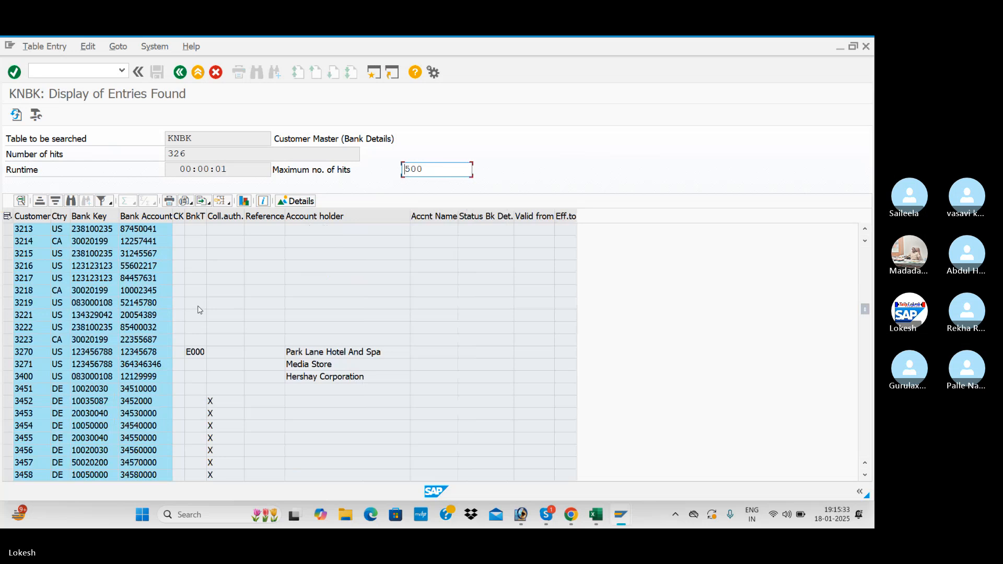
{"action": "scroll", "coordinate": [198, 310], "scroll_direction": "down", "scroll_amount": 15}
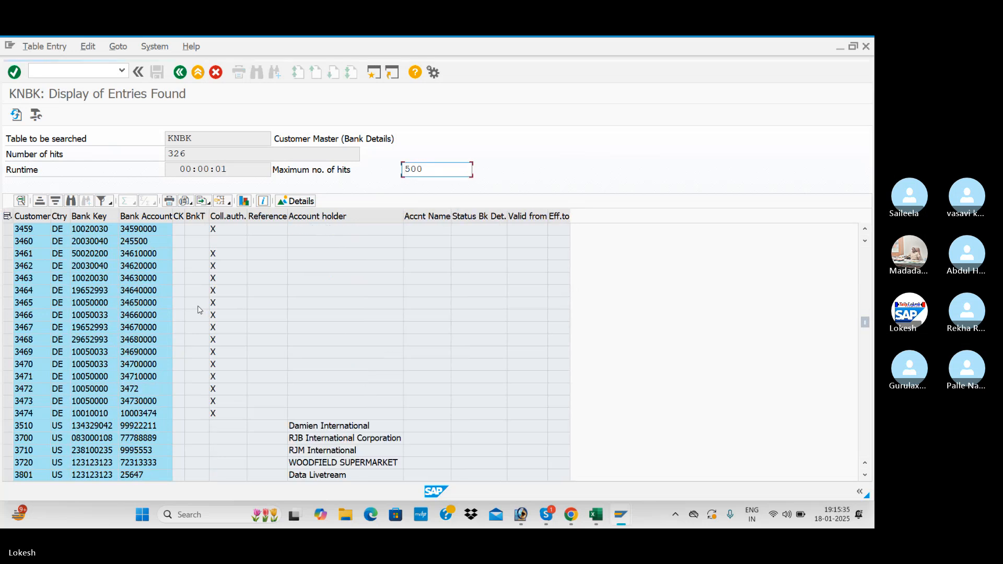
{"action": "scroll", "coordinate": [197, 310], "scroll_direction": "up", "scroll_amount": 1}
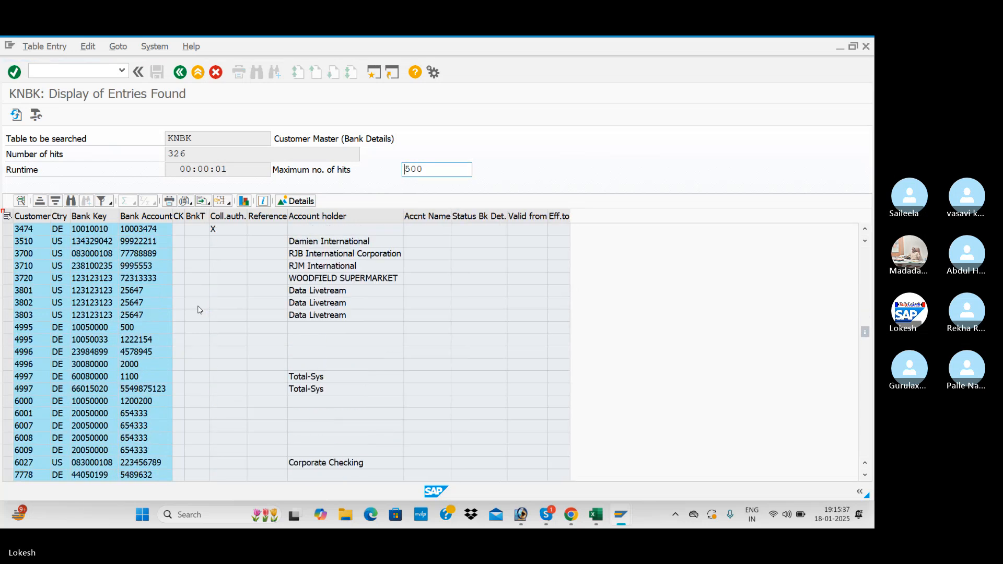
{"action": "scroll", "coordinate": [197, 310], "scroll_direction": "down", "scroll_amount": 10}
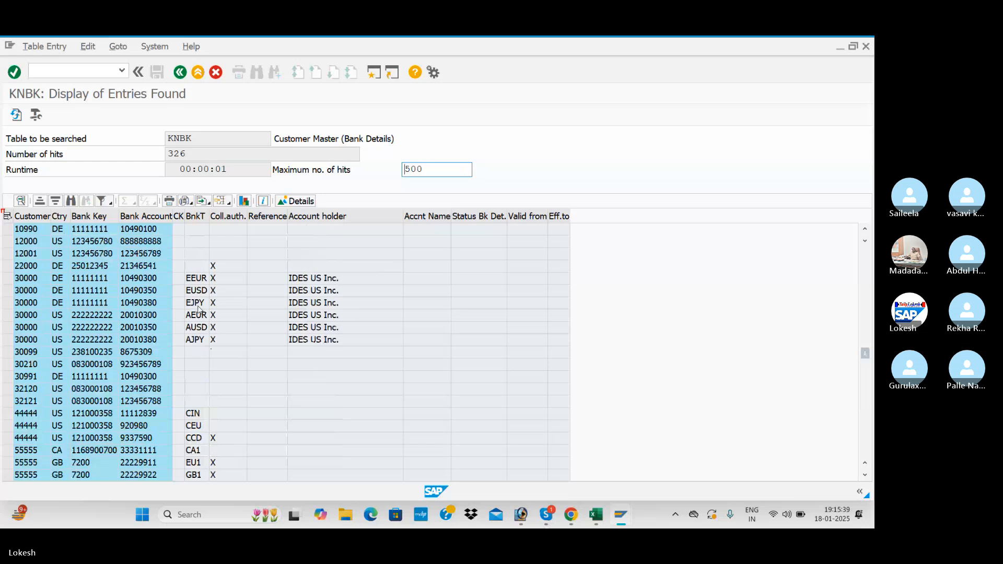
{"action": "scroll", "coordinate": [197, 310], "scroll_direction": "up", "scroll_amount": 15}
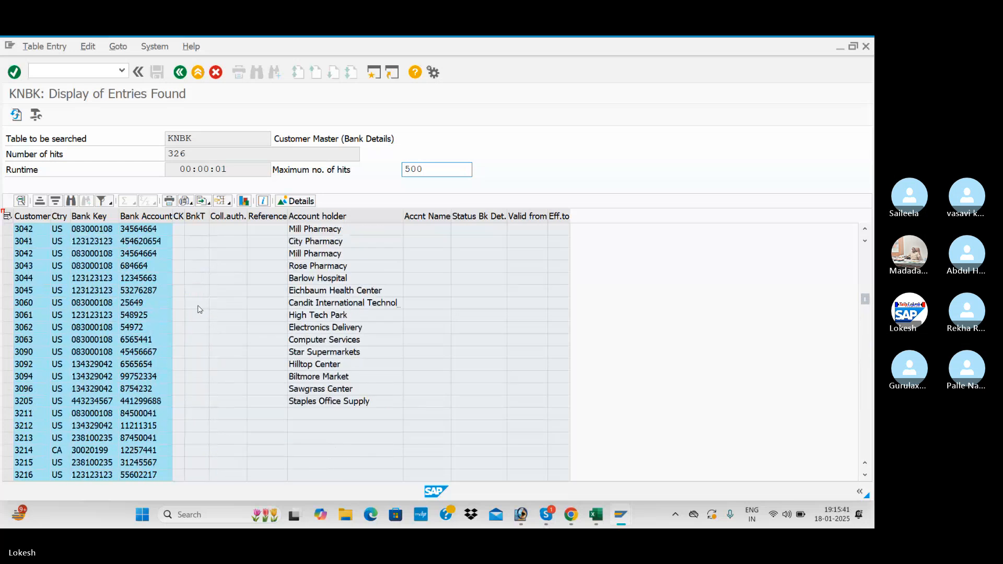
{"action": "scroll", "coordinate": [199, 309], "scroll_direction": "up", "scroll_amount": 10}
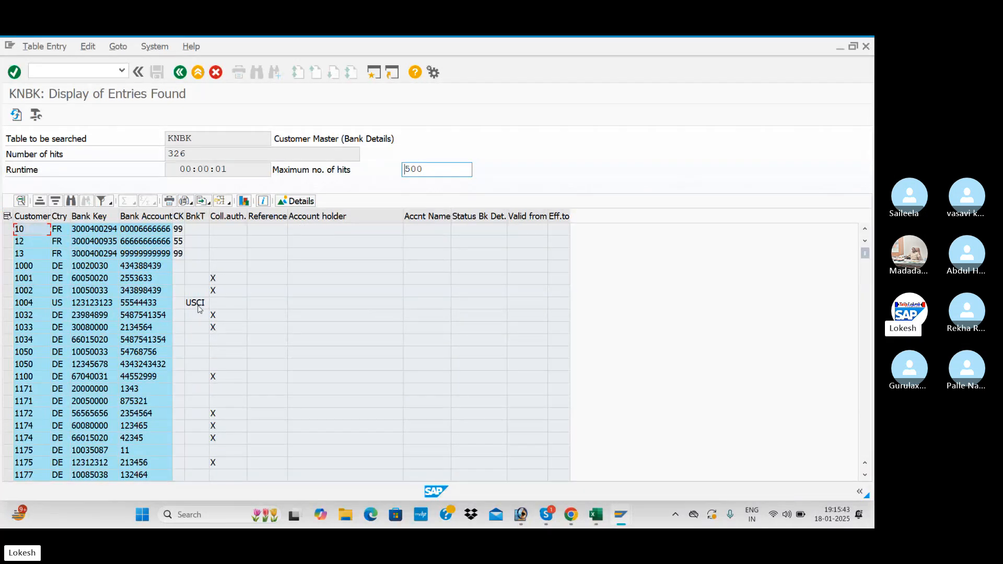
{"action": "left_click", "coordinate": [179, 72]}
Step: Check the LFA1 vendor master entry under VENDOR MASTER DATA in the Excel TABLES sheet, and return to SAP
{"action": "key", "text": "alt+Tab"}
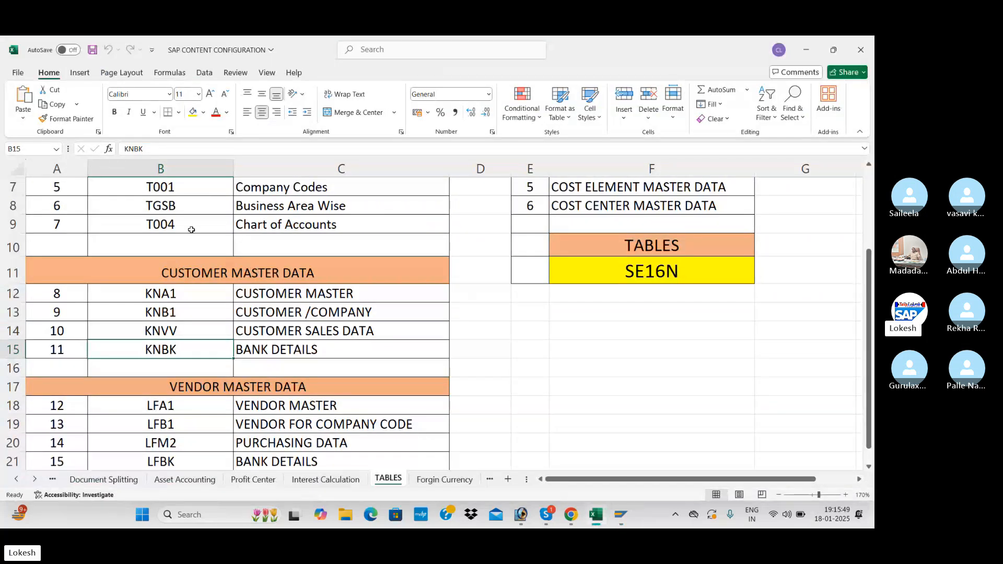
{"action": "scroll", "coordinate": [199, 222], "scroll_direction": "down", "scroll_amount": 3}
{"action": "scroll", "coordinate": [206, 235], "scroll_direction": "up", "scroll_amount": 1}
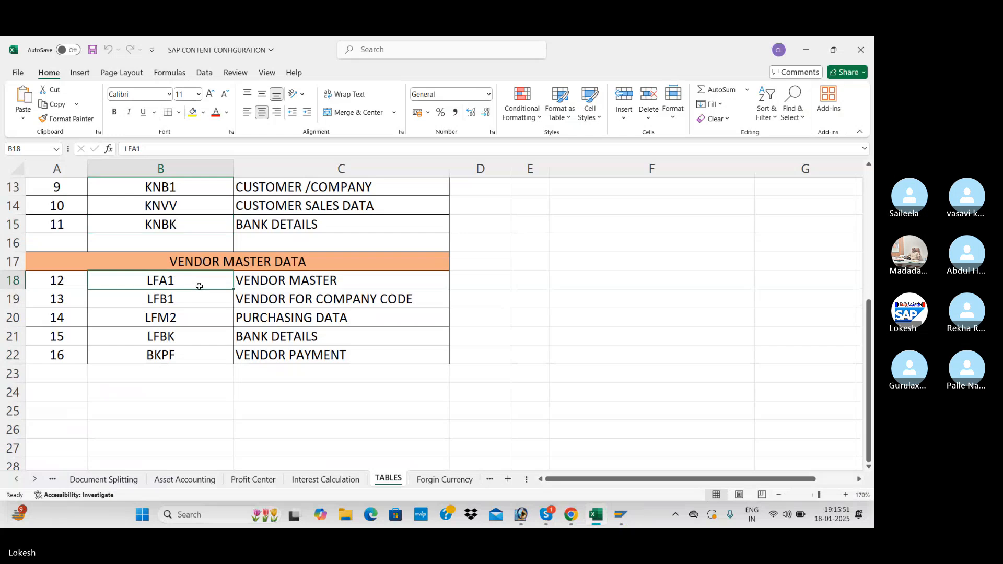
{"action": "left_click", "coordinate": [314, 286]}
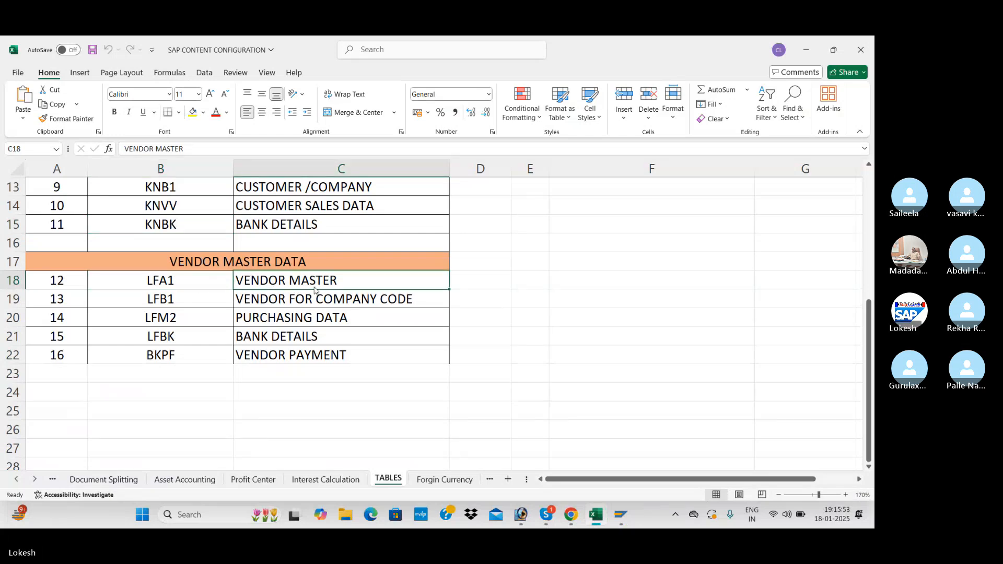
{"action": "key", "text": "alt+Tab"}
Step: Change the table from KNBK to LFA1, display its vendor master entries, and select the PO Box column
{"action": "key", "text": "BackSpace"}
{"action": "key", "text": "BackSpace"}
{"action": "key", "text": "BackSpace"}
{"action": "key", "text": "BackSpace"}
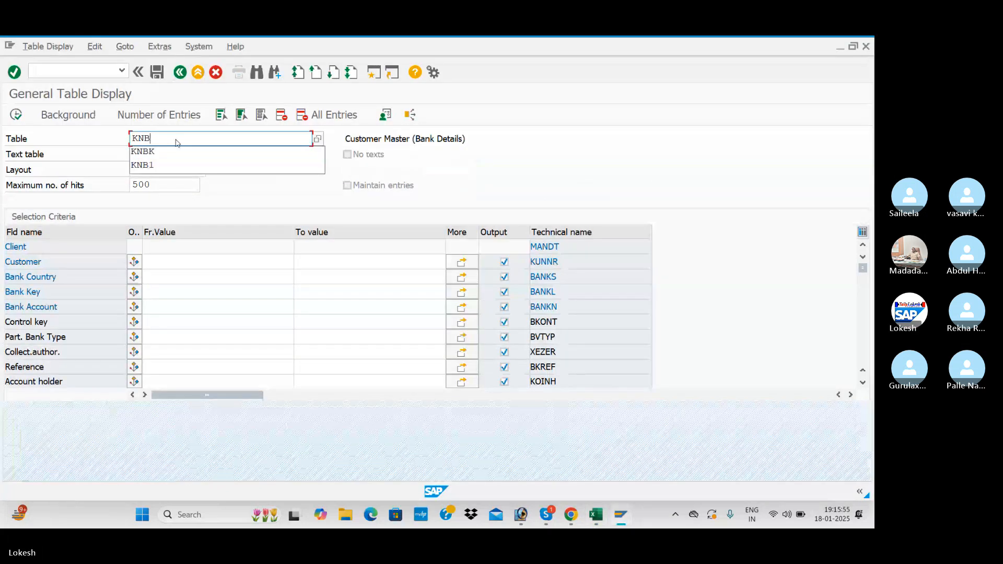
{"action": "type", "text": "LFA1"}
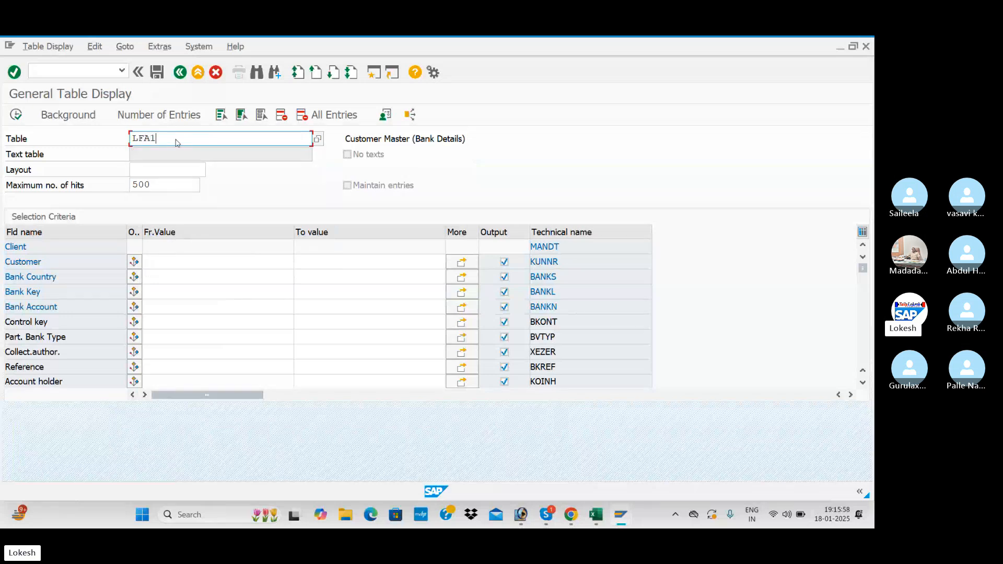
{"action": "key", "text": "Return"}
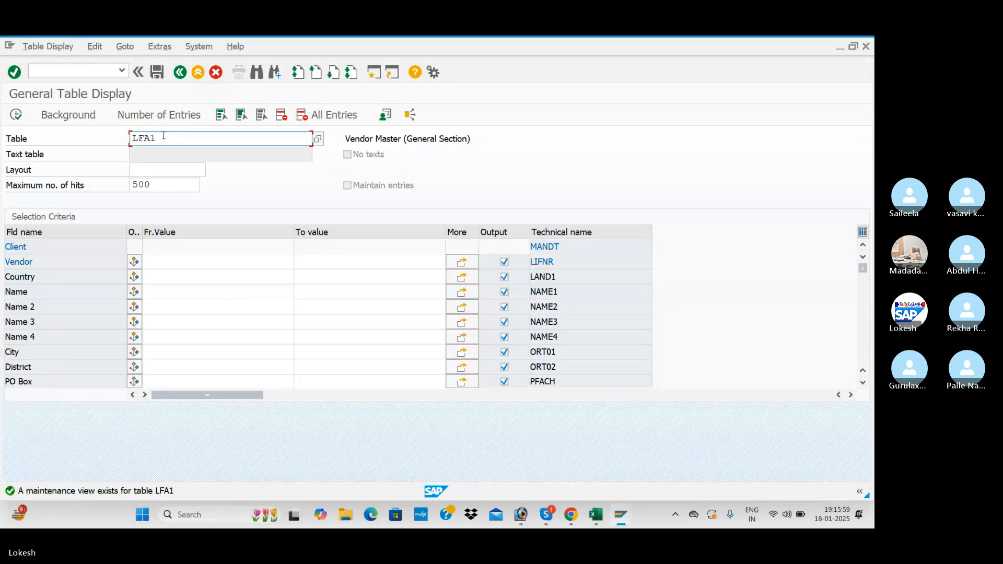
{"action": "left_click", "coordinate": [15, 116]}
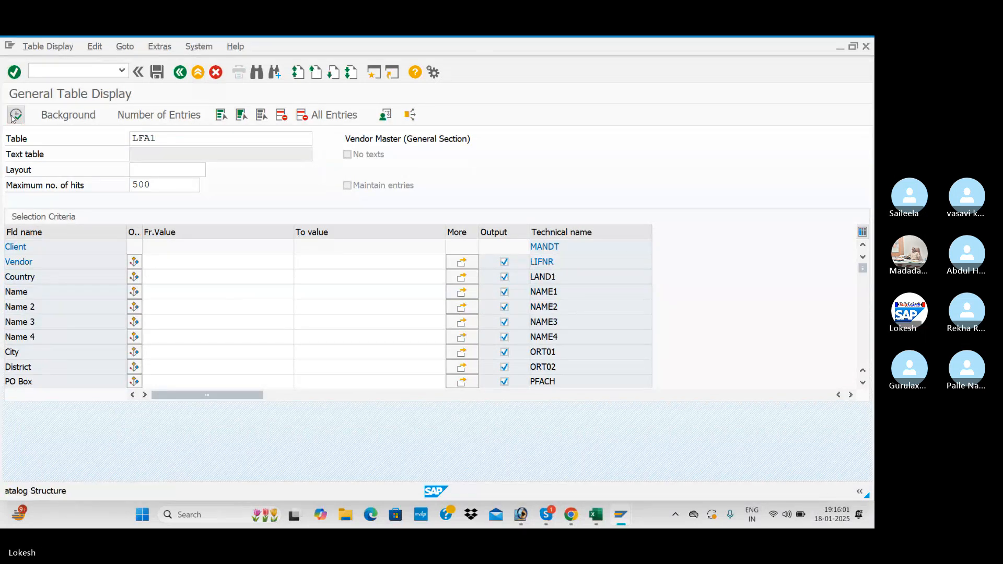
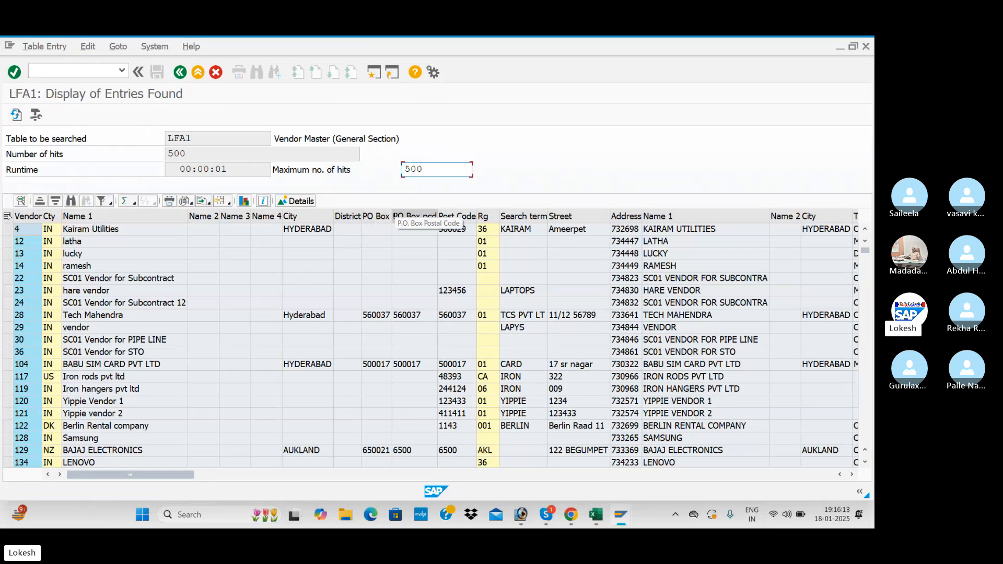
{"action": "left_click", "coordinate": [375, 217]}
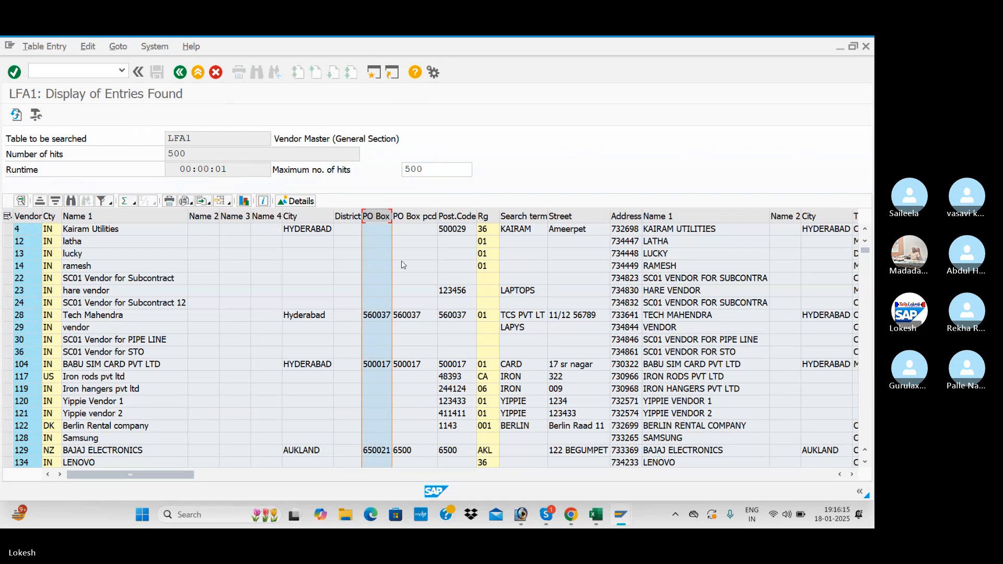
Step: Review the vendor names in the LFA1 entries and check the LFA1 row in the Excel TABLES sheet, returning to SAP
{"action": "left_click_drag", "start_coordinate": [188, 477], "coordinate": [95, 493]}
{"action": "left_click", "coordinate": [187, 307]}
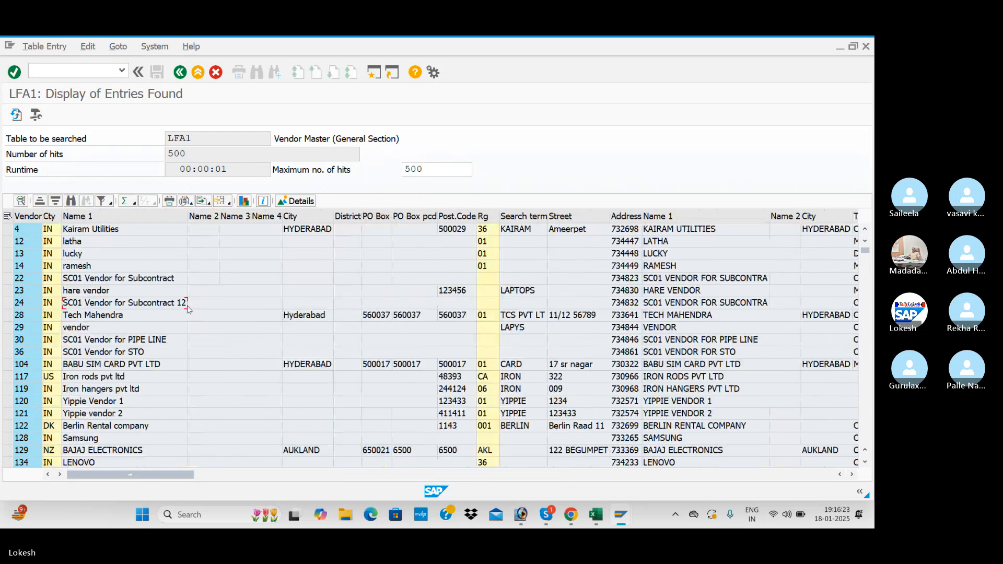
{"action": "key", "text": "alt+Tab"}
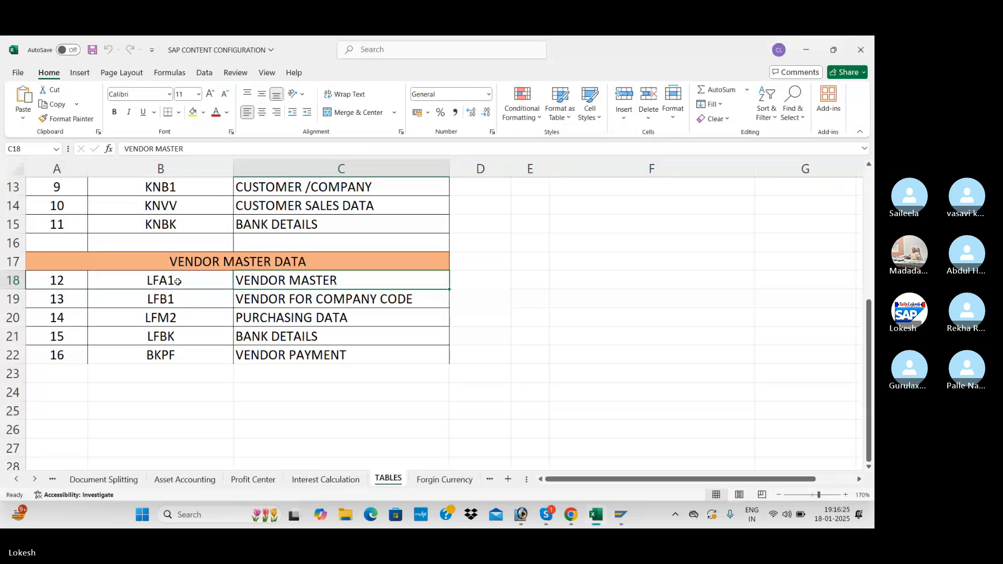
{"action": "key", "text": "alt+Tab"}
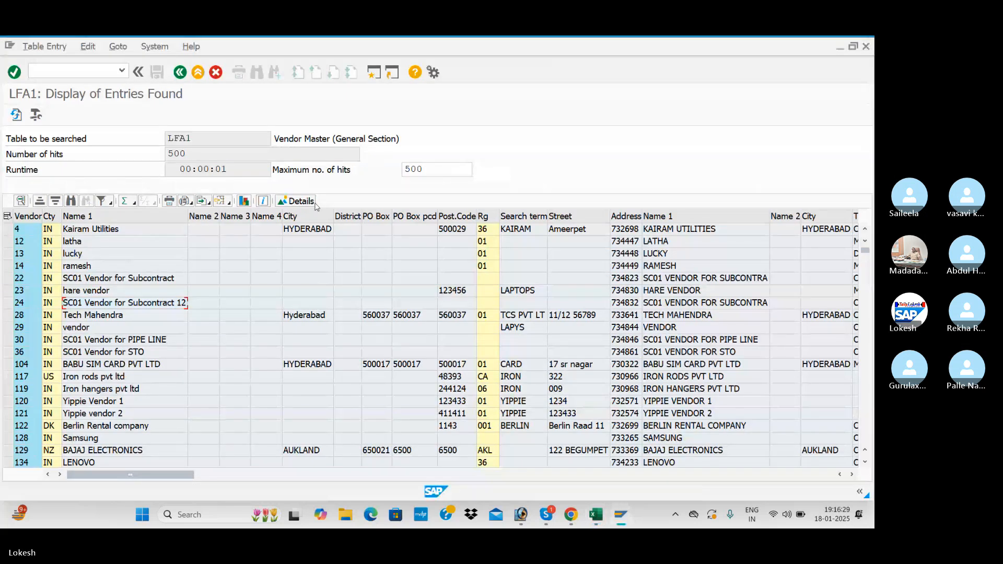
Step: Export the LFA1 entries to a Microsoft Excel spreadsheet in the existing XXL format, using the Table processing mode
{"action": "left_click", "coordinate": [228, 204]}
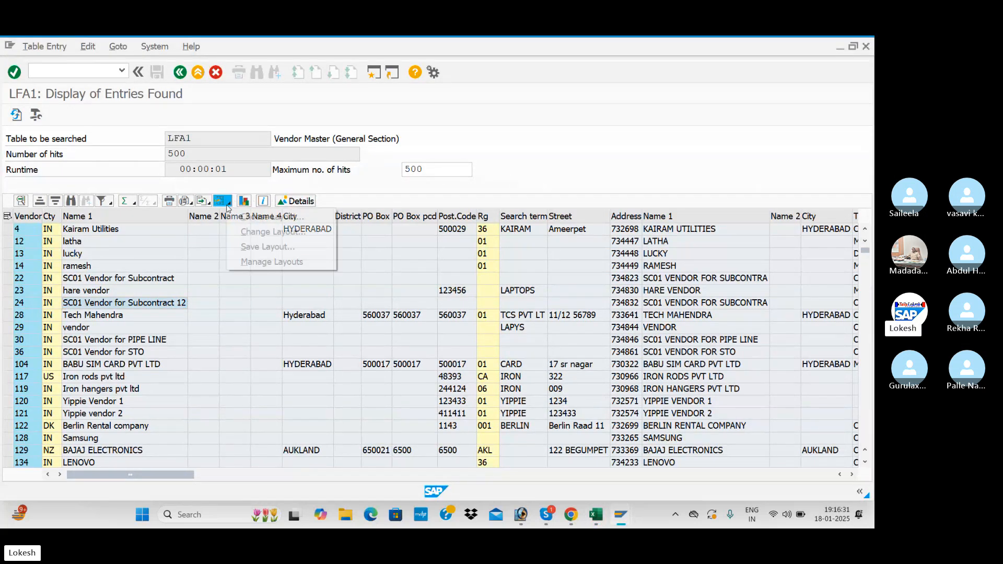
{"action": "left_click", "coordinate": [209, 204]}
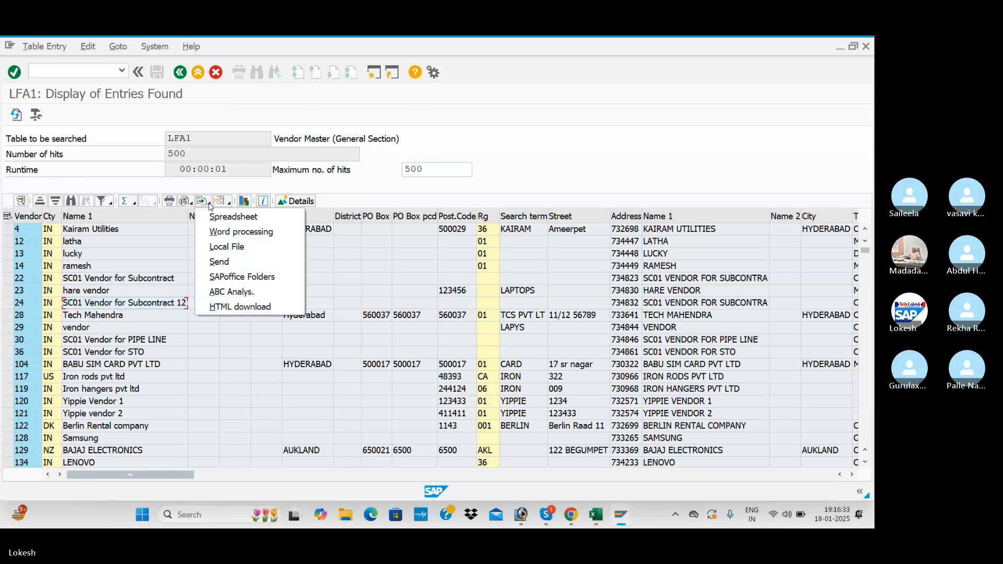
{"action": "left_click", "coordinate": [225, 216]}
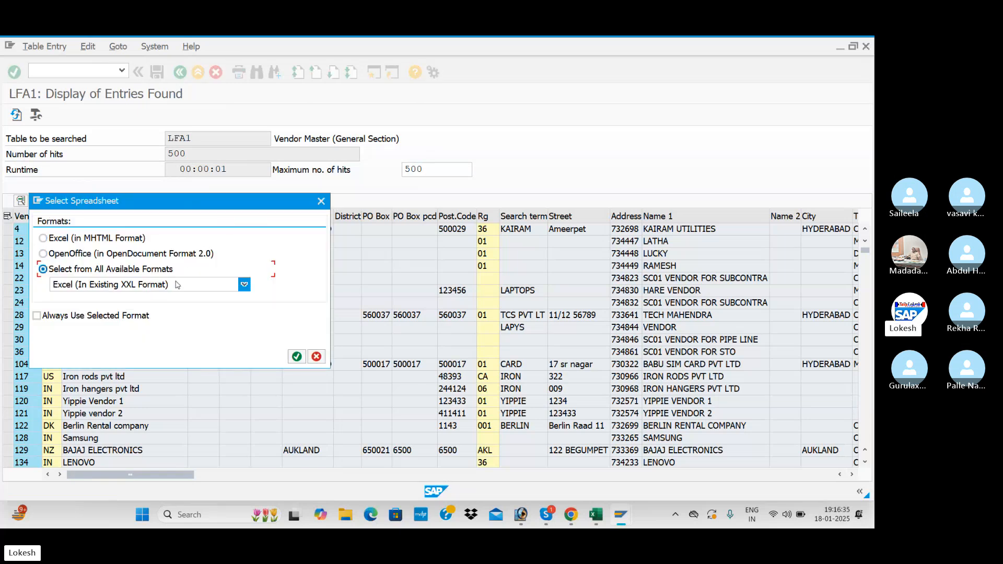
{"action": "left_click", "coordinate": [297, 357]}
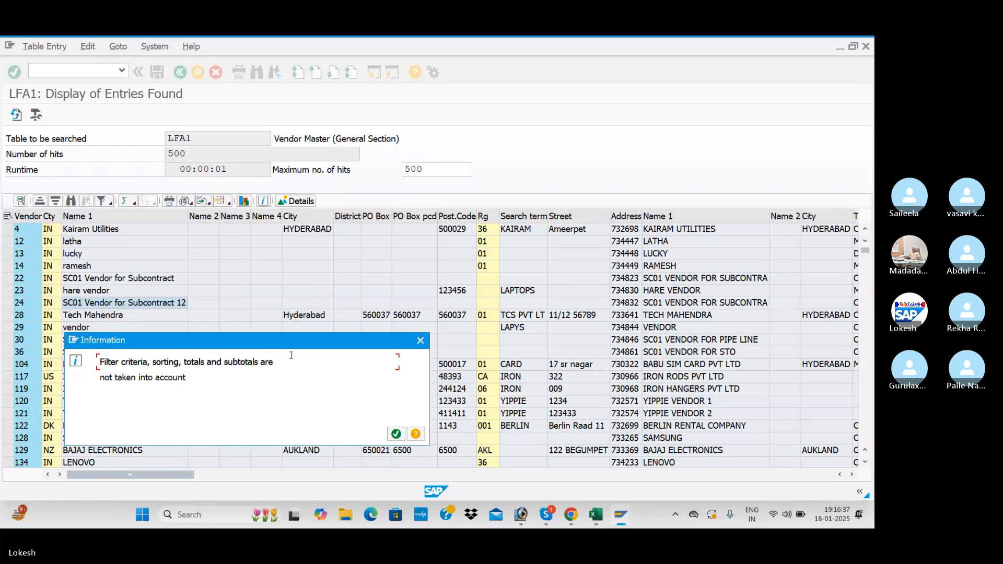
{"action": "left_click", "coordinate": [396, 435]}
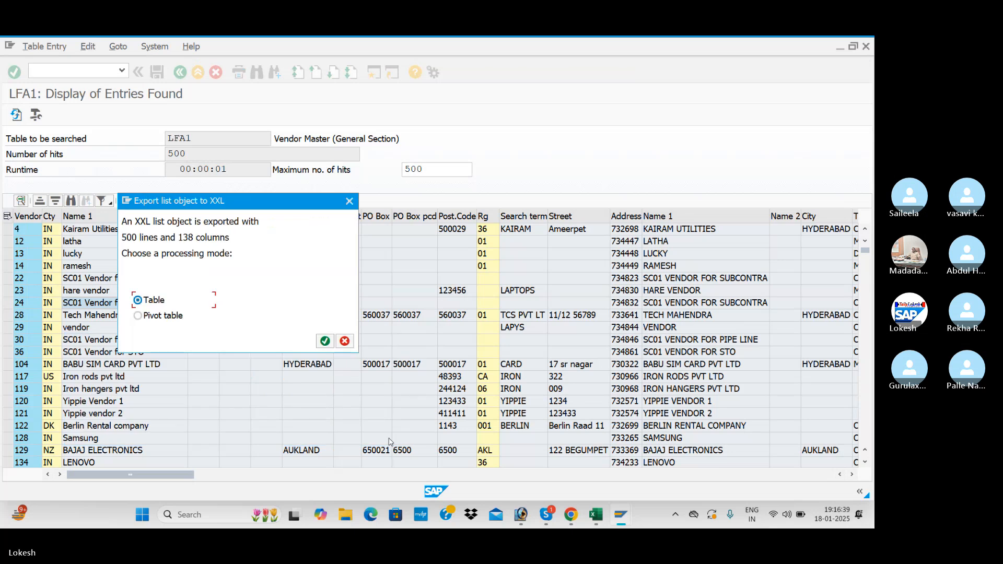
{"action": "left_click", "coordinate": [325, 341]}
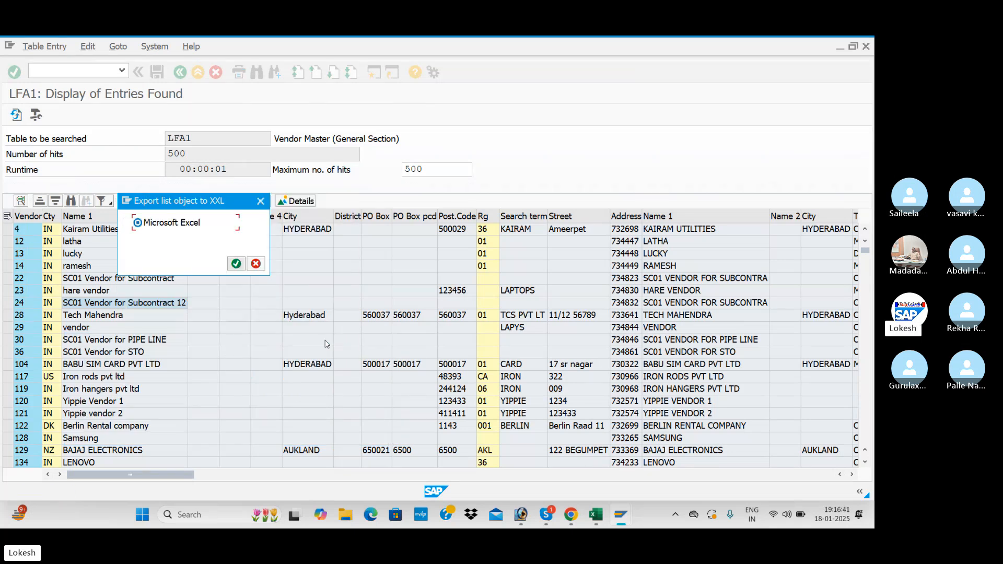
{"action": "left_click", "coordinate": [235, 265]}
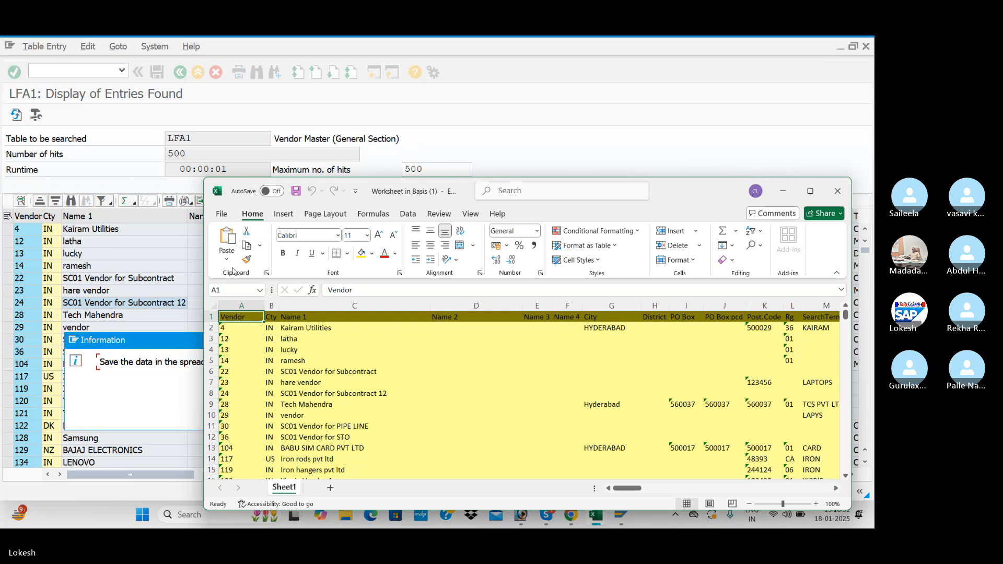
Step: Maximize the exported LFA1 worksheet, look through its vendor rows, and close it
{"action": "left_click", "coordinate": [811, 190]}
{"action": "scroll", "coordinate": [358, 301], "scroll_direction": "down", "scroll_amount": 20}
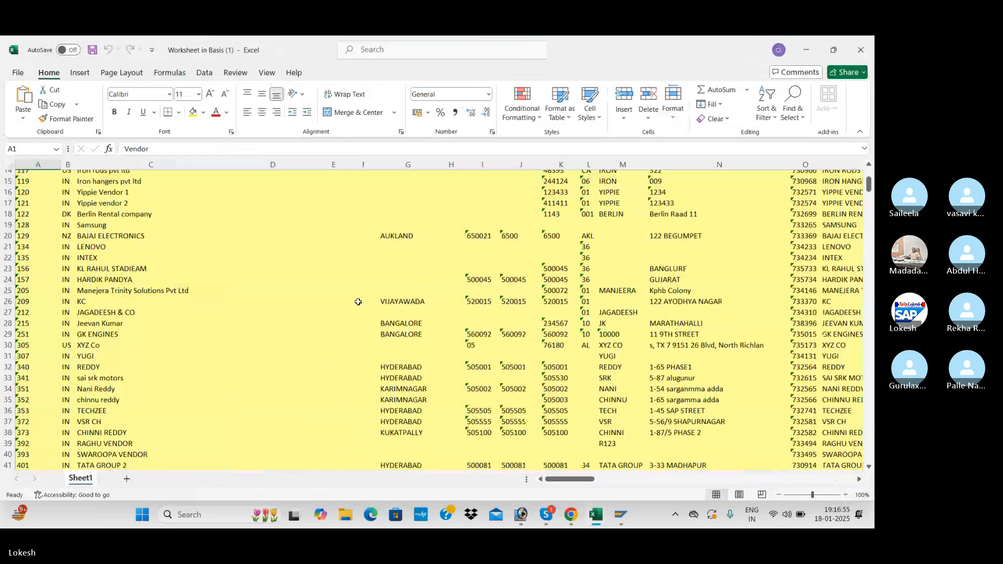
{"action": "scroll", "coordinate": [359, 301], "scroll_direction": "down", "scroll_amount": 16}
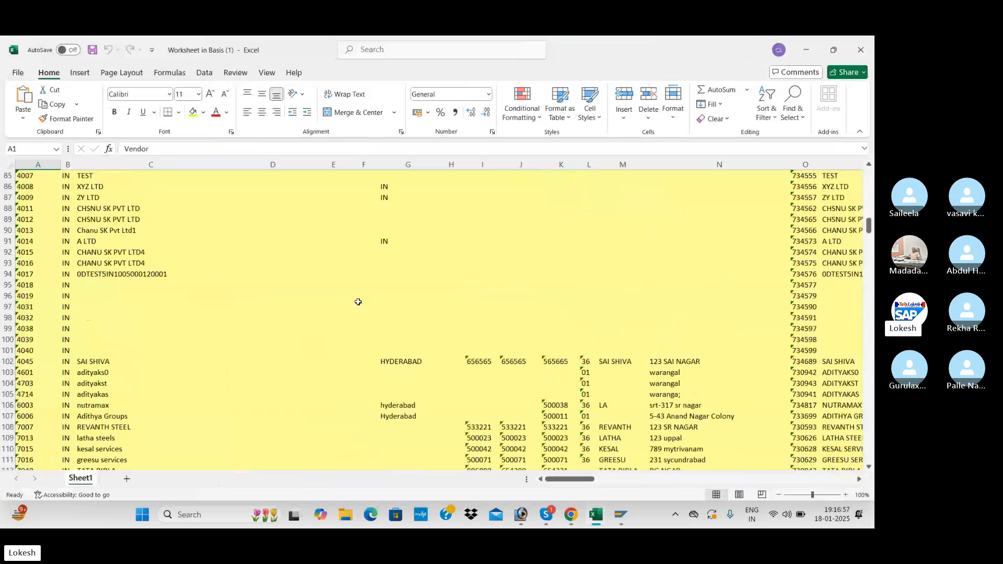
{"action": "scroll", "coordinate": [343, 282], "scroll_direction": "down", "scroll_amount": 8}
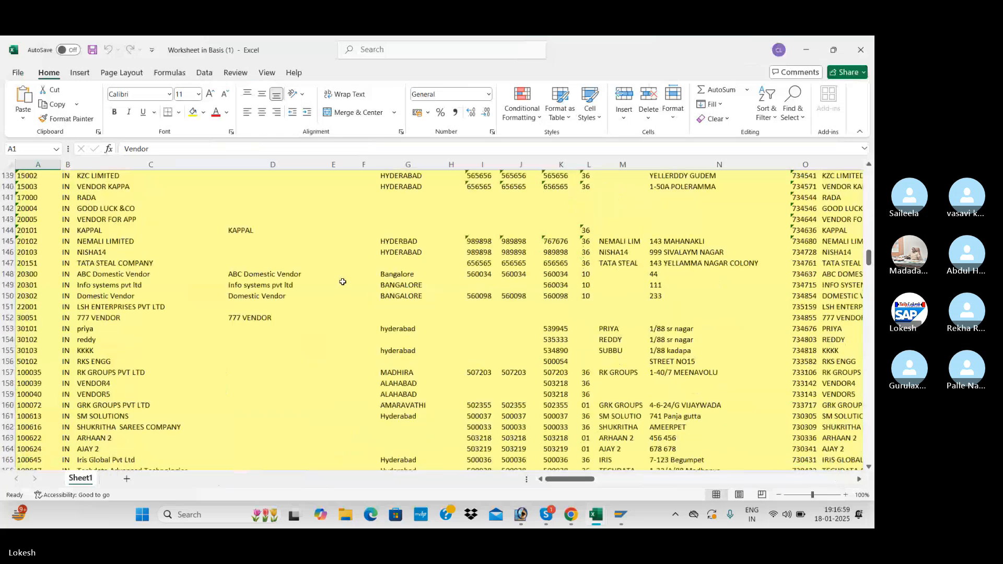
{"action": "scroll", "coordinate": [343, 282], "scroll_direction": "down", "scroll_amount": 7}
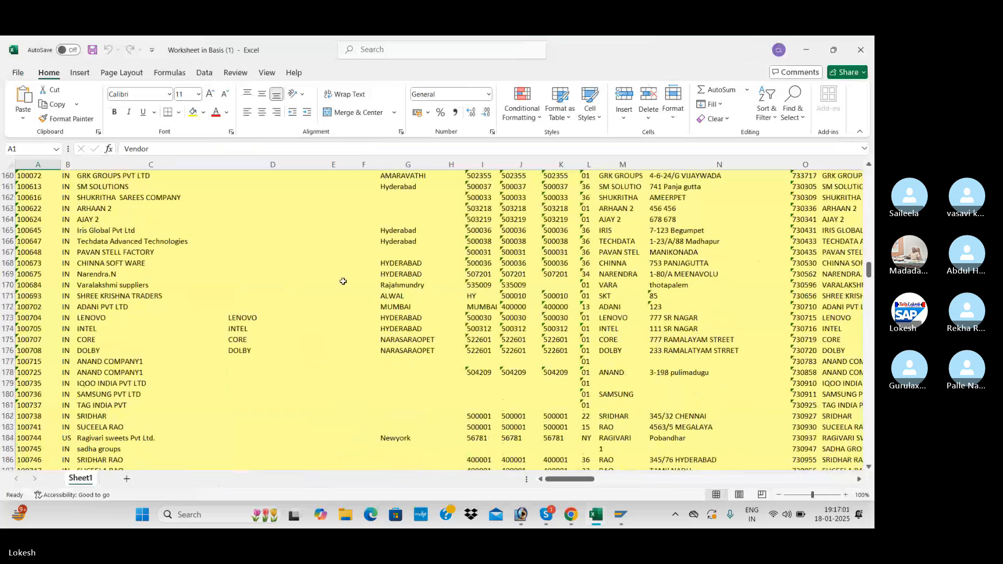
{"action": "scroll", "coordinate": [344, 282], "scroll_direction": "down", "scroll_amount": 4}
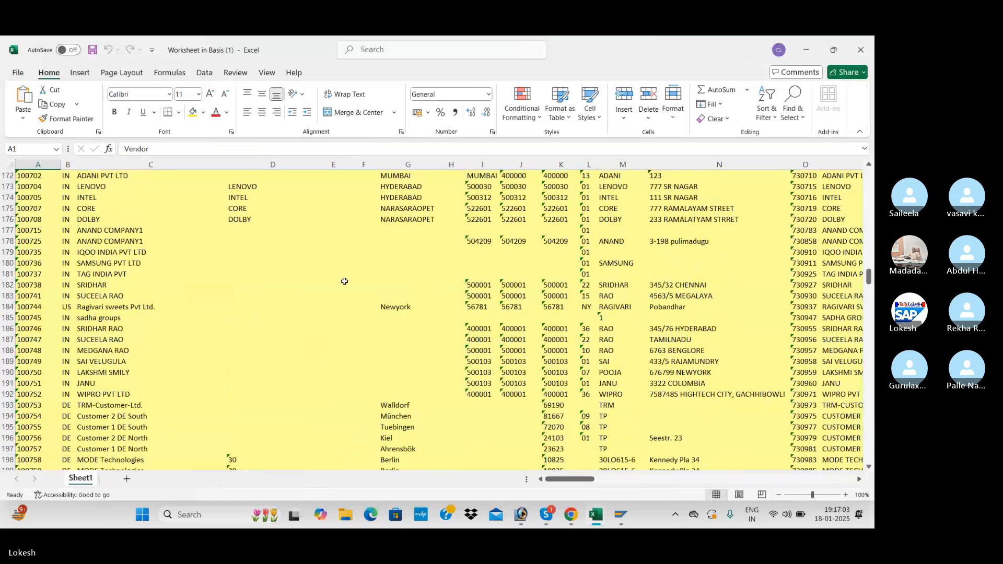
{"action": "scroll", "coordinate": [345, 281], "scroll_direction": "up", "scroll_amount": 7}
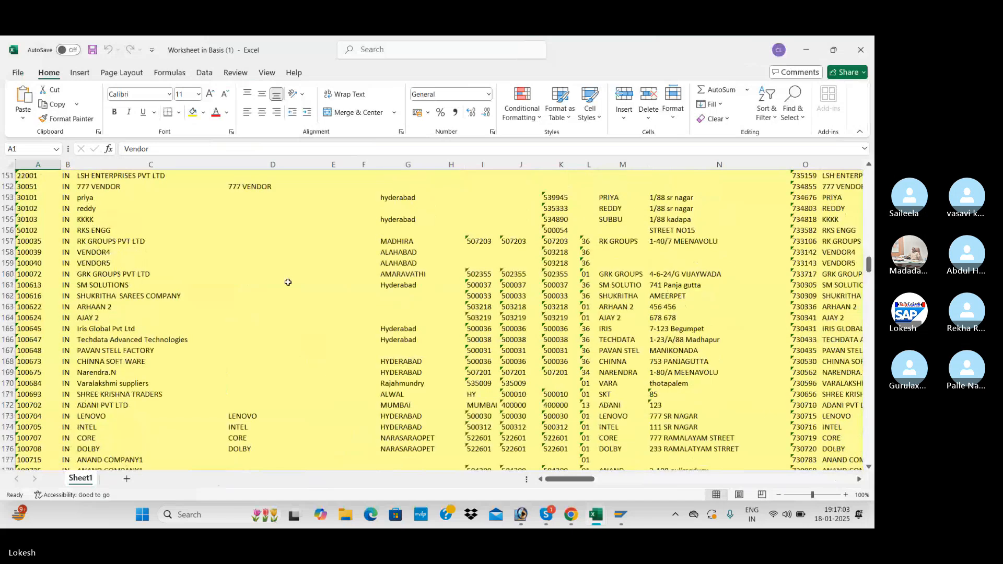
{"action": "left_click", "coordinate": [860, 50]}
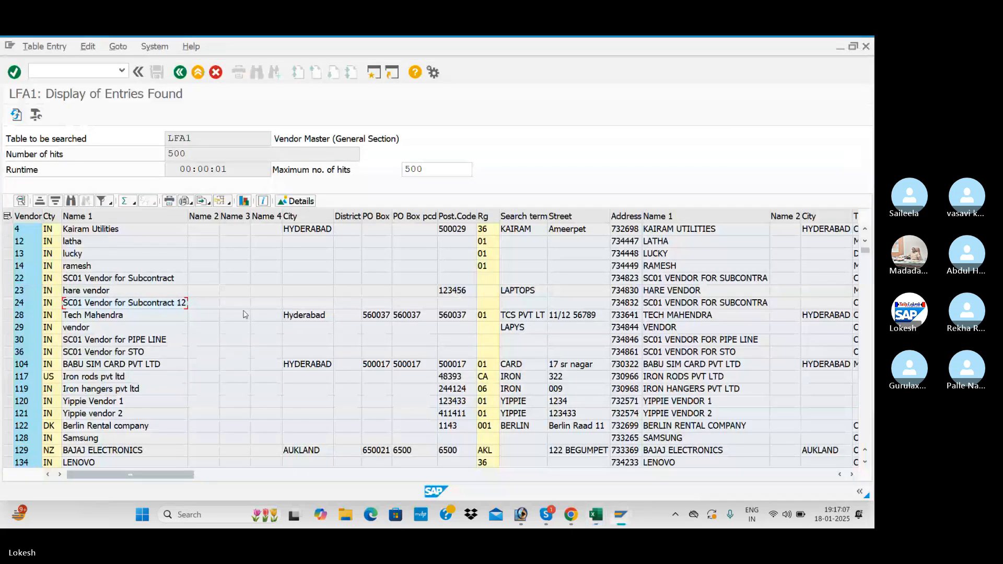
Step: Select the LFB1 vendor for company code entry in the Excel TABLES sheet, and go back to the table selection in SAP
{"action": "key", "text": "alt+Tab"}
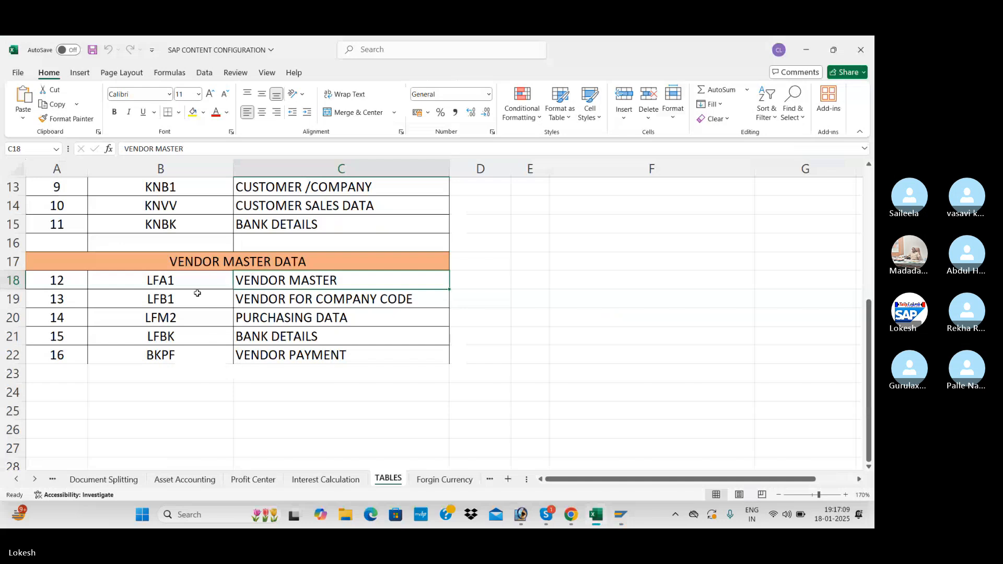
{"action": "left_click", "coordinate": [197, 295]}
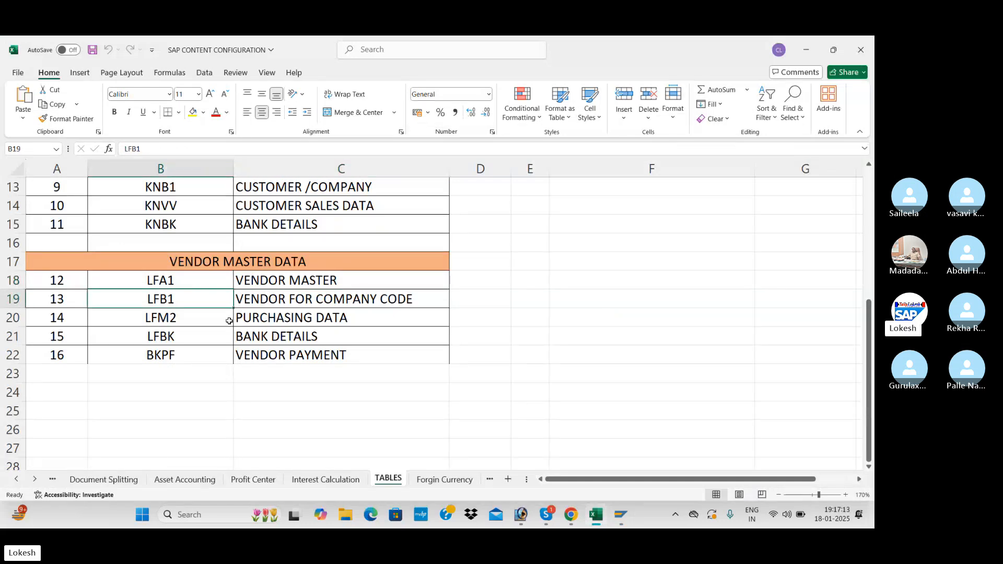
{"action": "key", "text": "alt+Tab"}
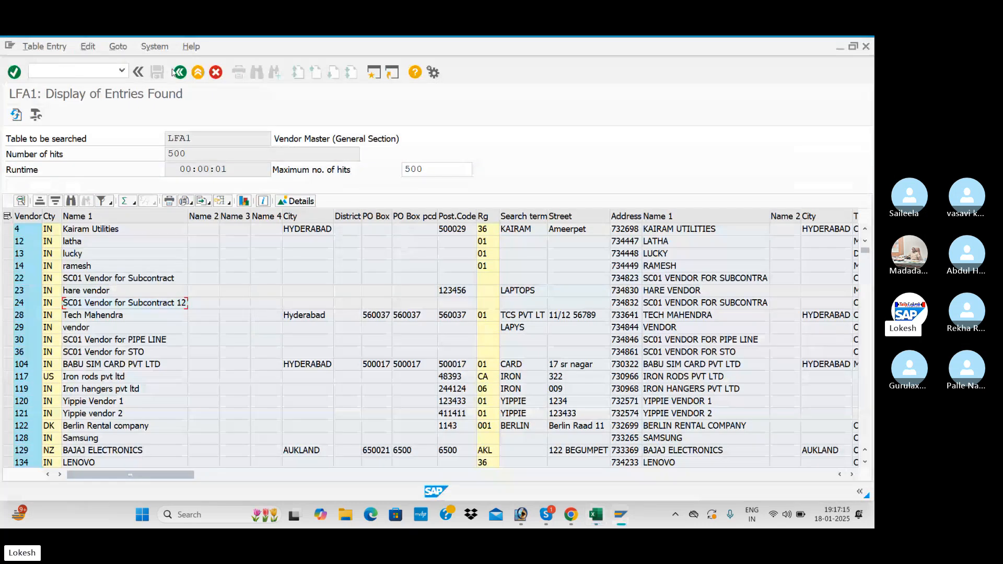
{"action": "left_click", "coordinate": [180, 73]}
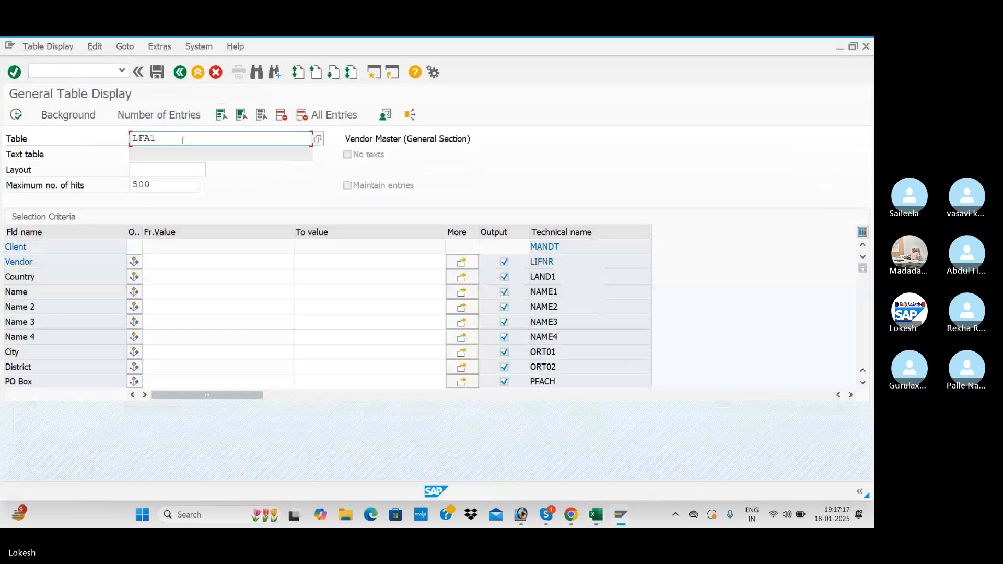
Step: Change the table from LFA1 to LFB1, restrict the company code to ITC1, and display its vendor entries
{"action": "key", "text": "BackSpace"}
{"action": "key", "text": "BackSpace"}
{"action": "type", "text": "B1"}
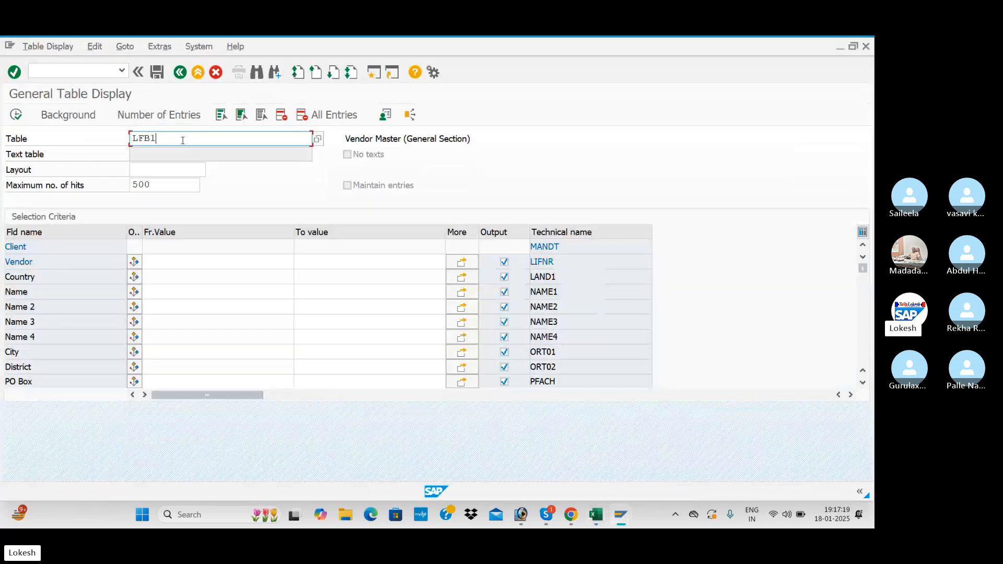
{"action": "key", "text": "Return"}
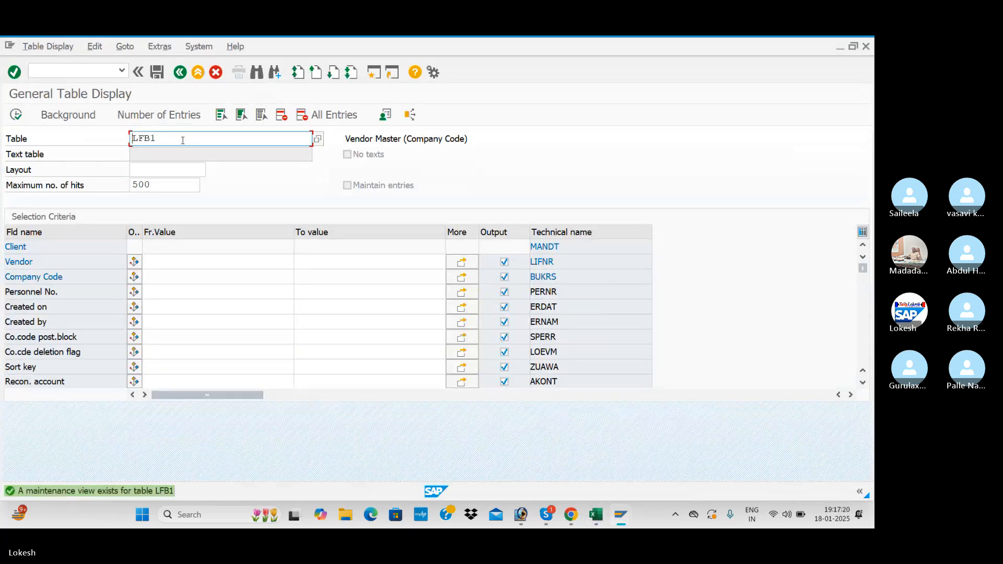
{"action": "left_click", "coordinate": [158, 279]}
{"action": "type", "text": "ITC1"}
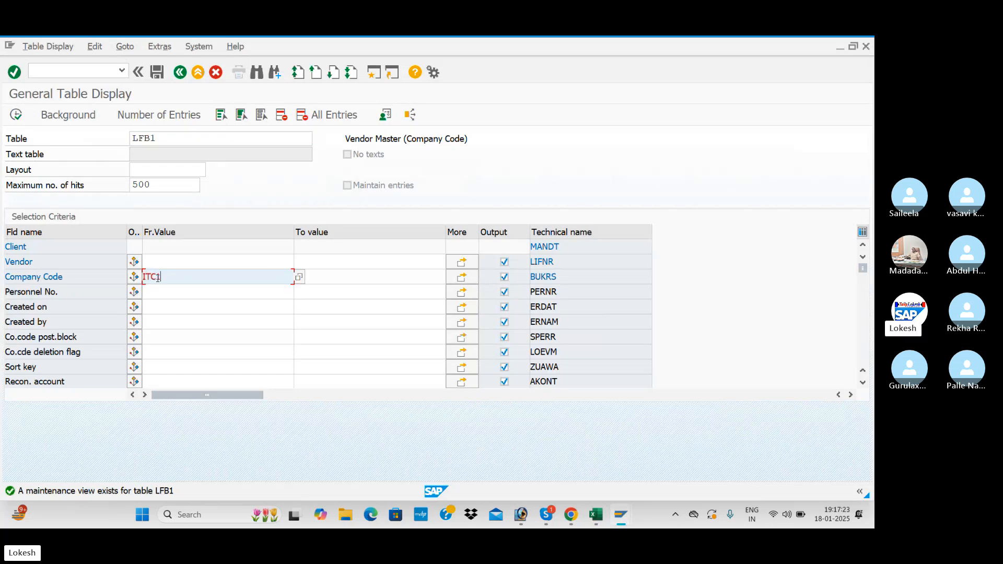
{"action": "left_click", "coordinate": [16, 115]}
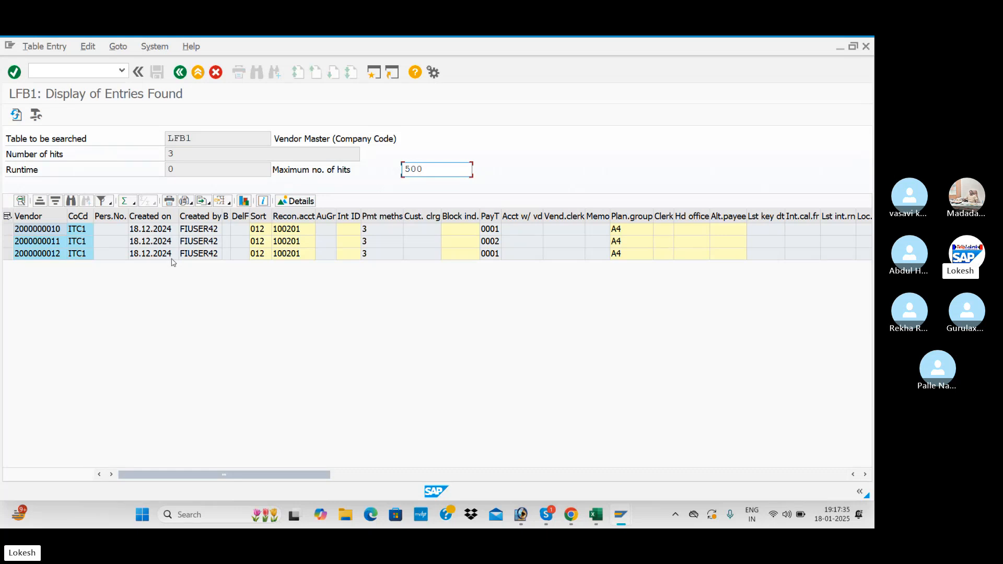
Step: Leave the LFB1 entries, select the LFM2 purchasing data entry in the Excel TABLES sheet, and return to SAP
{"action": "left_click", "coordinate": [180, 73]}
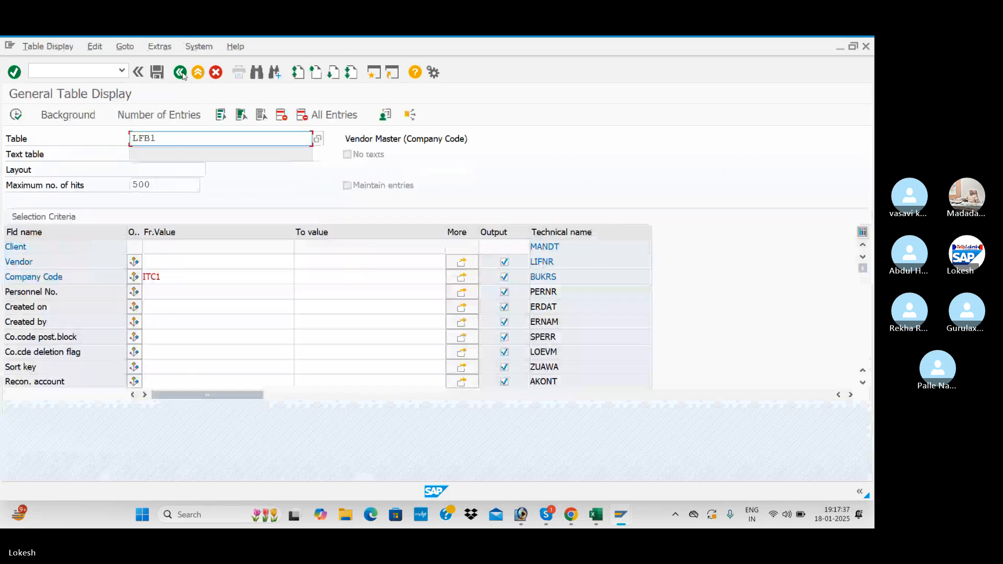
{"action": "key", "text": "alt+Tab"}
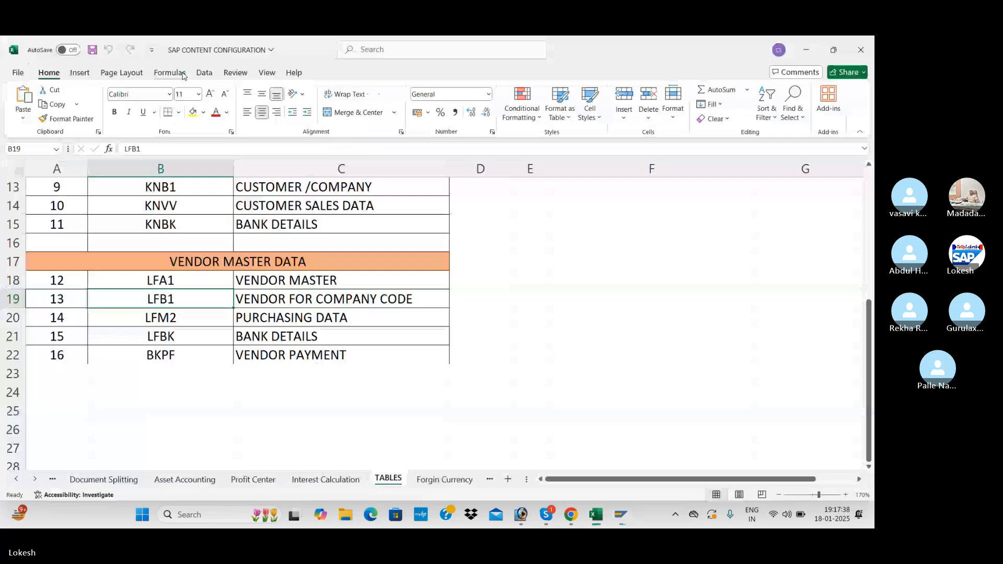
{"action": "left_click", "coordinate": [190, 317]}
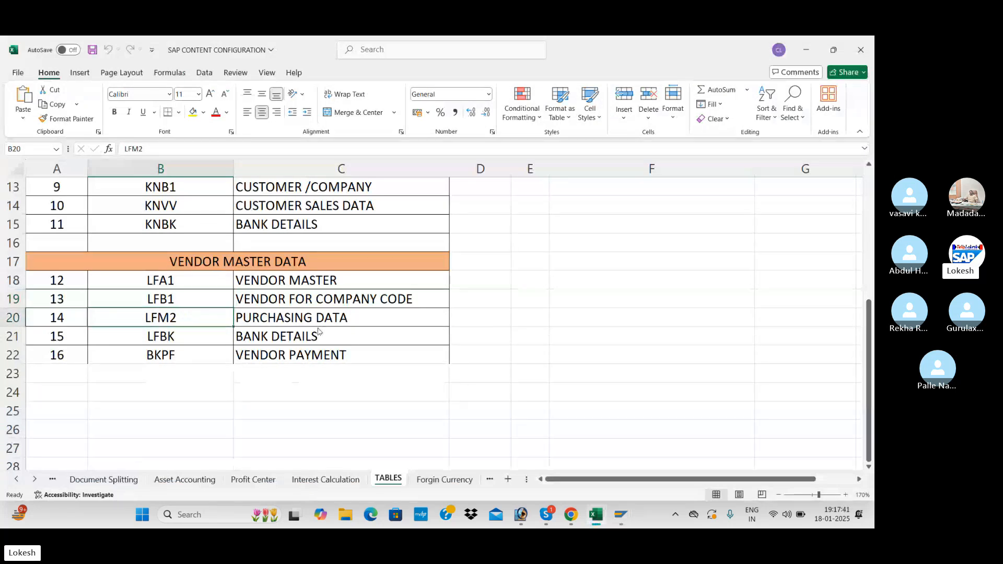
{"action": "key", "text": "alt+Tab"}
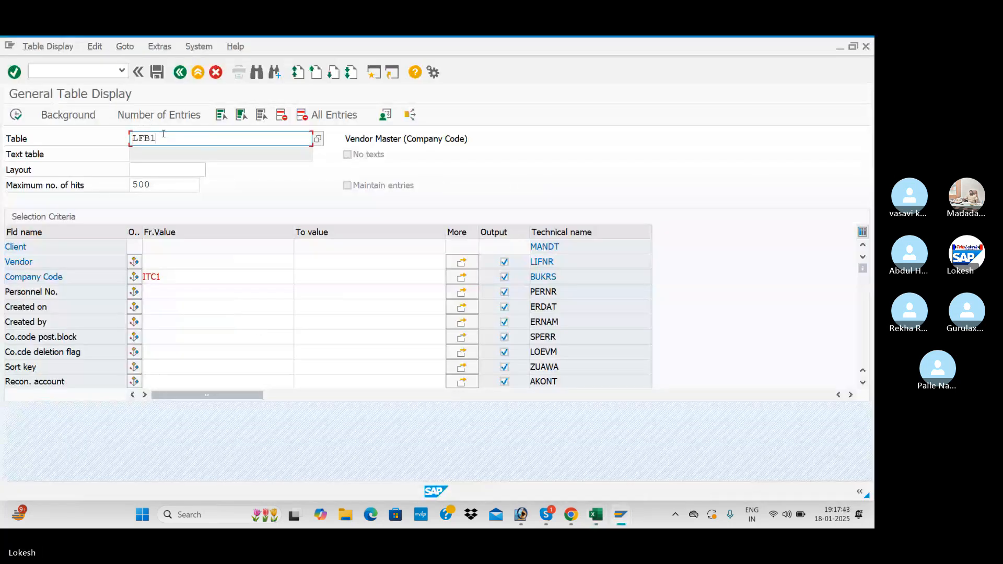
Step: Change the table from LFB1 to LFM2 and display its vendor purchasing data entries
{"action": "key", "text": "BackSpace"}
{"action": "key", "text": "BackSpace"}
{"action": "type", "text": "M2"}
{"action": "key", "text": "Return"}
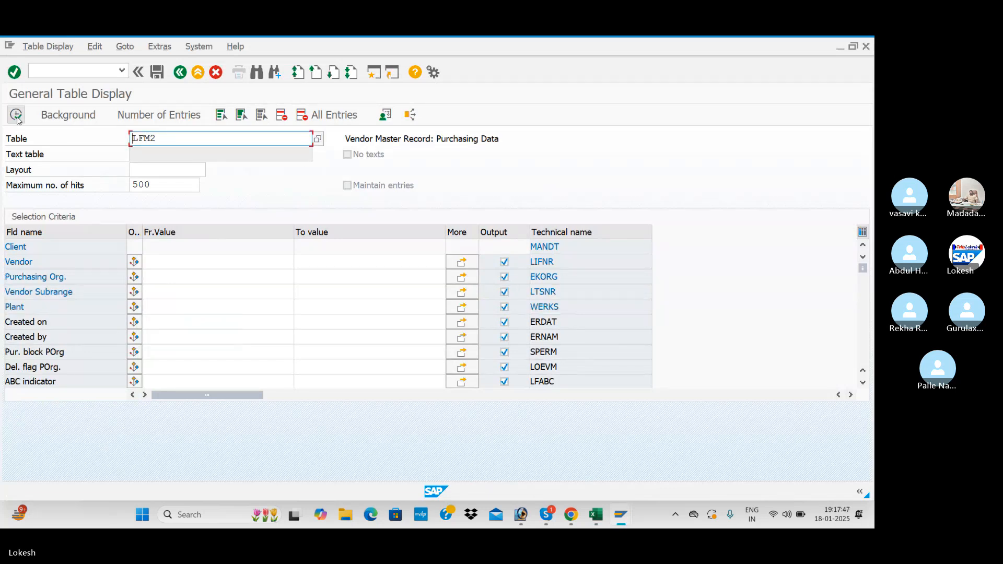
{"action": "left_click", "coordinate": [15, 115]}
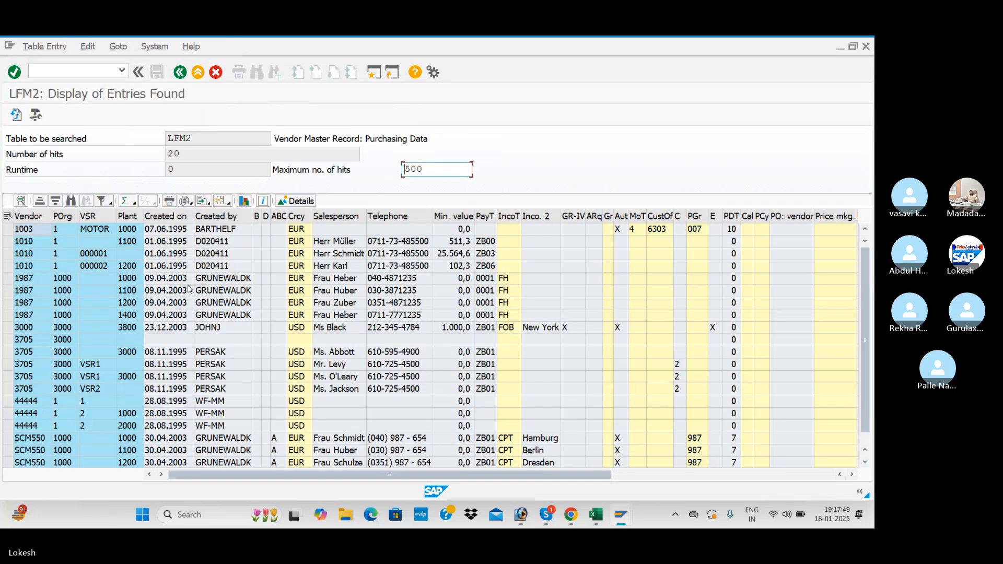
Step: Look through the purchasing organization, plant and salesperson columns of the LFM2 entries
{"action": "scroll", "coordinate": [202, 290], "scroll_direction": "down", "scroll_amount": 1}
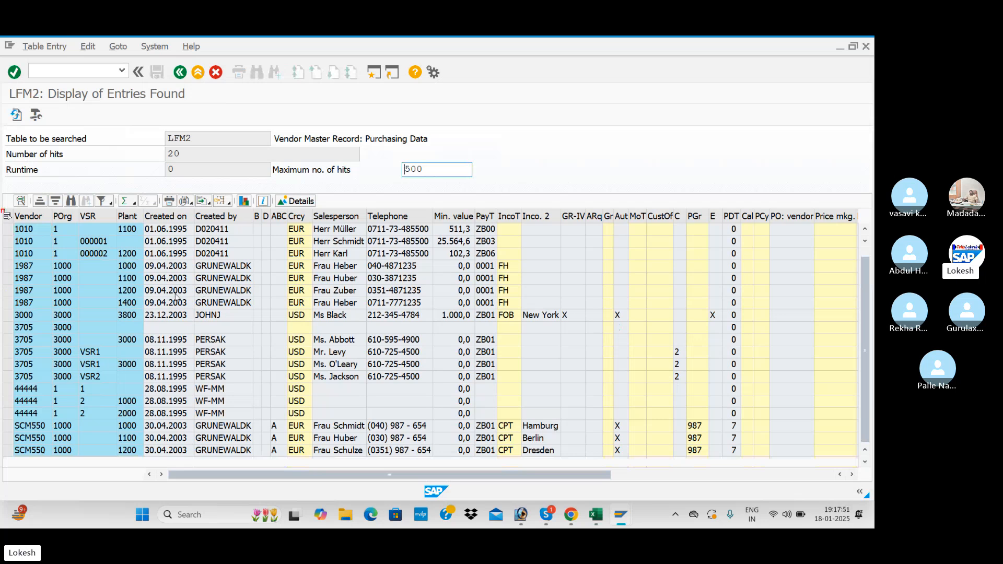
{"action": "left_click", "coordinate": [357, 317]}
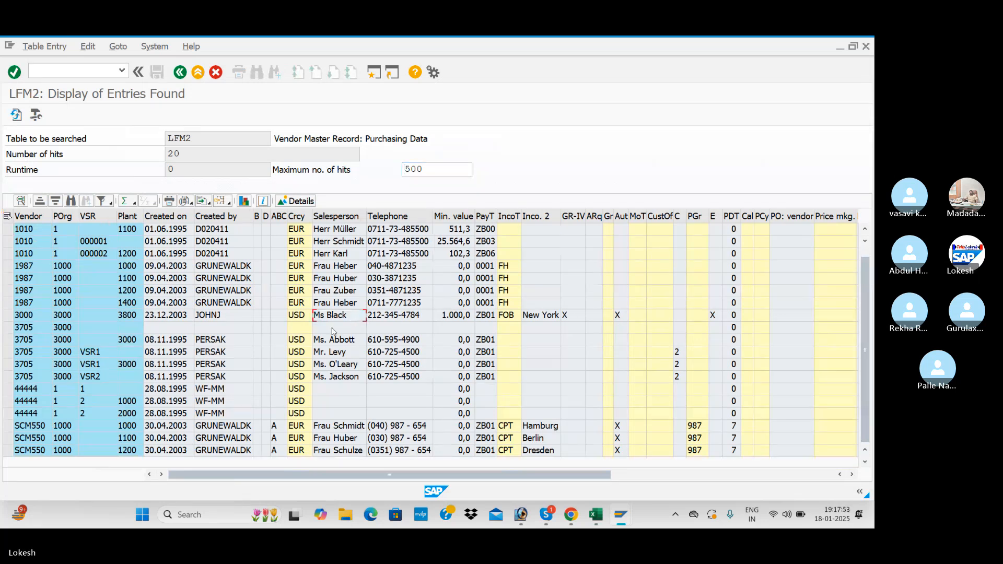
{"action": "scroll", "coordinate": [243, 337], "scroll_direction": "up", "scroll_amount": 1}
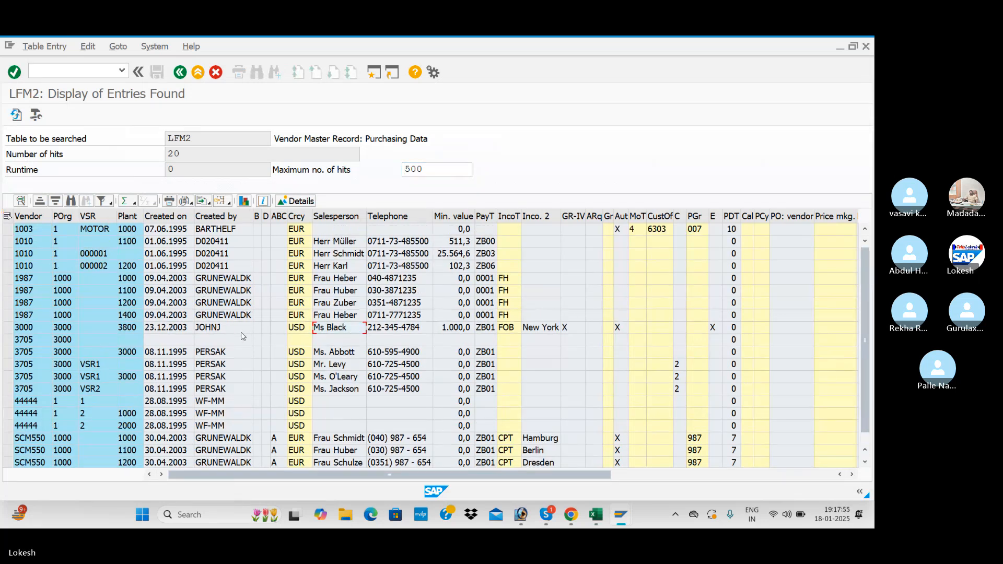
{"action": "scroll", "coordinate": [243, 337], "scroll_direction": "down", "scroll_amount": 1}
{"action": "scroll", "coordinate": [243, 337], "scroll_direction": "up", "scroll_amount": 1}
{"action": "scroll", "coordinate": [243, 338], "scroll_direction": "down", "scroll_amount": 1}
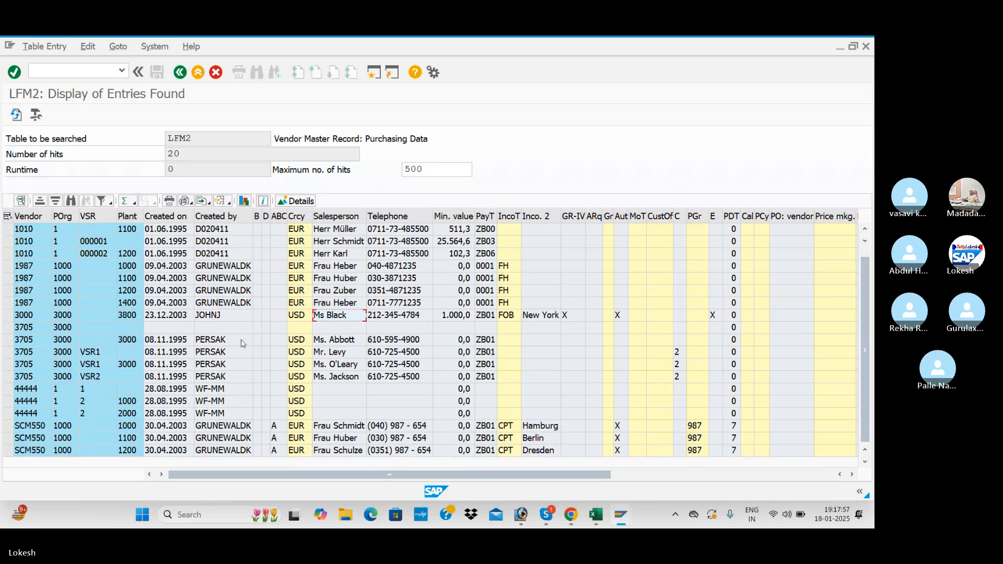
Step: Leave the LFM2 entries, select the LFBK bank details entry in the Excel TABLES sheet, and return to SAP
{"action": "left_click", "coordinate": [180, 72]}
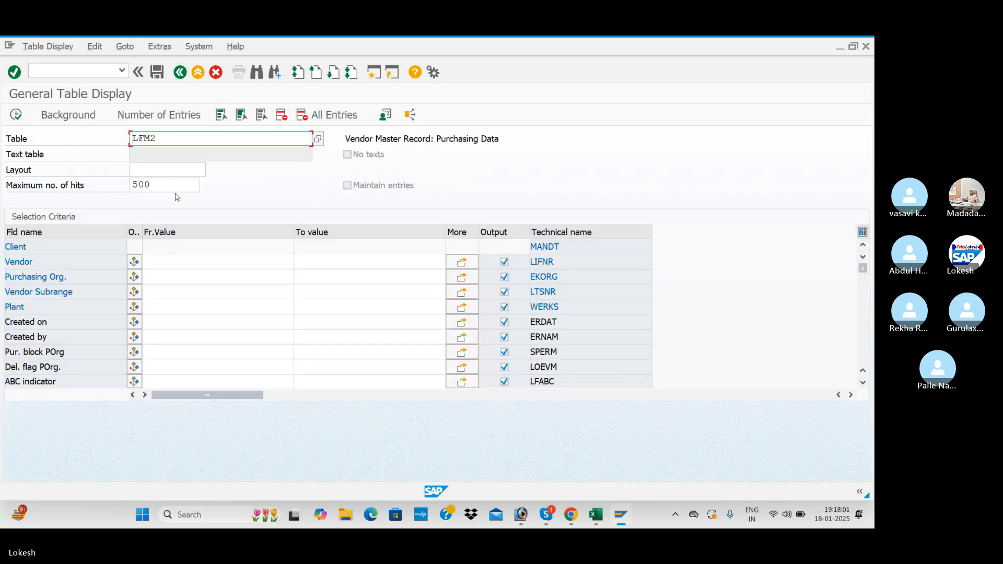
{"action": "key", "text": "alt+Tab"}
{"action": "left_click", "coordinate": [189, 337]}
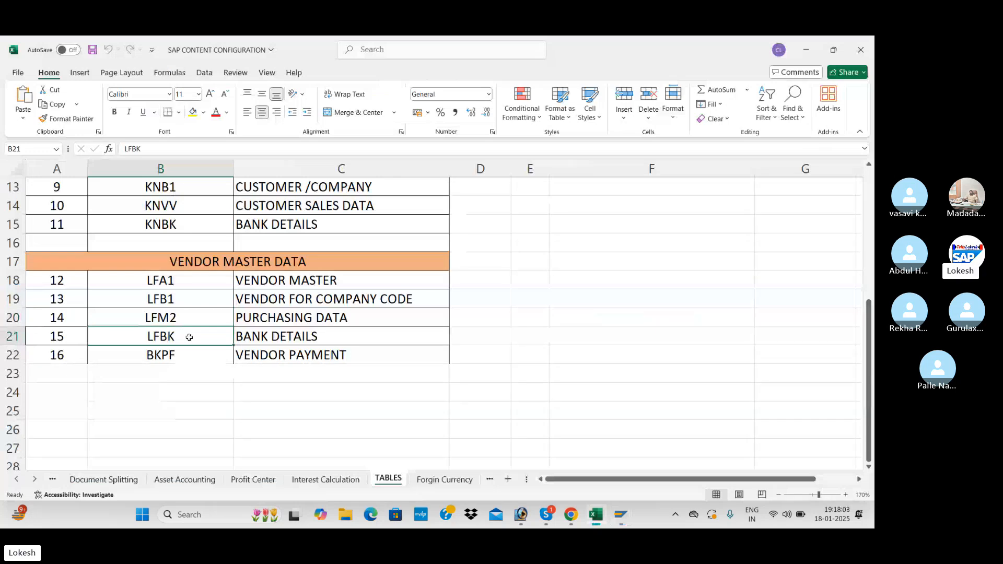
{"action": "key", "text": "alt+Tab"}
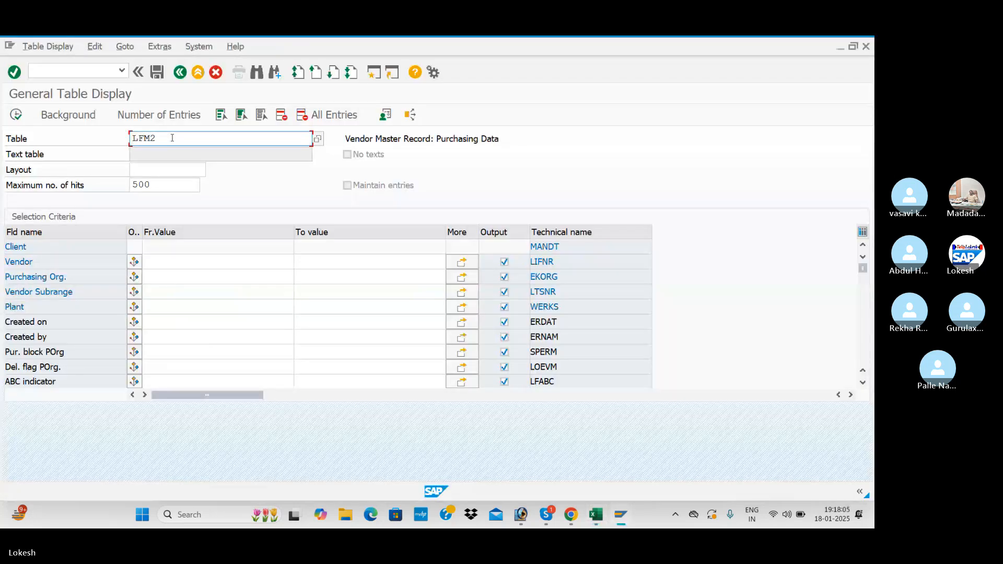
Step: Change the table from LFM2 to LFBK and display its vendor bank details entries
{"action": "key", "text": "BackSpace"}
{"action": "key", "text": "BackSpace"}
{"action": "type", "text": "BK"}
{"action": "key", "text": "Return"}
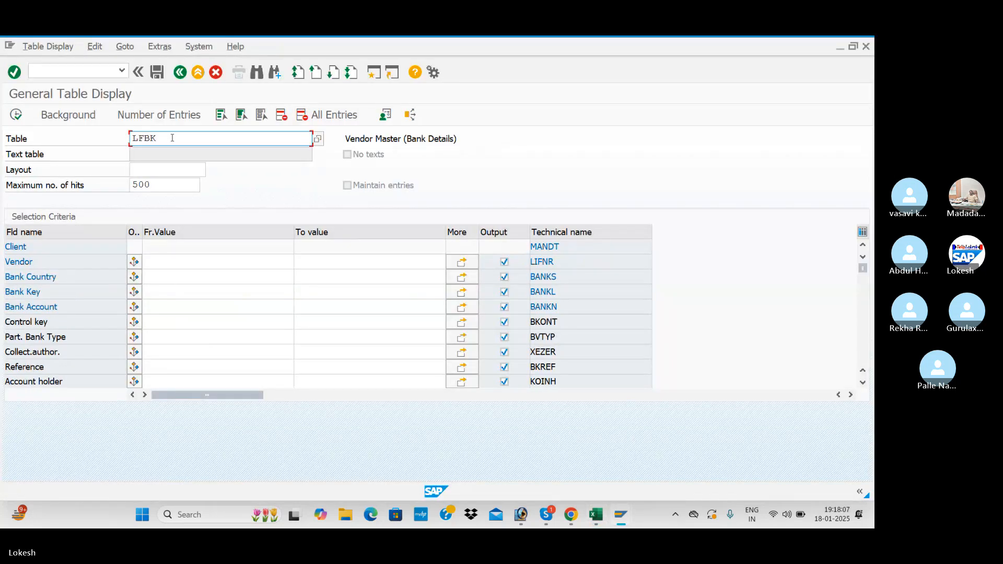
{"action": "left_click", "coordinate": [16, 115]}
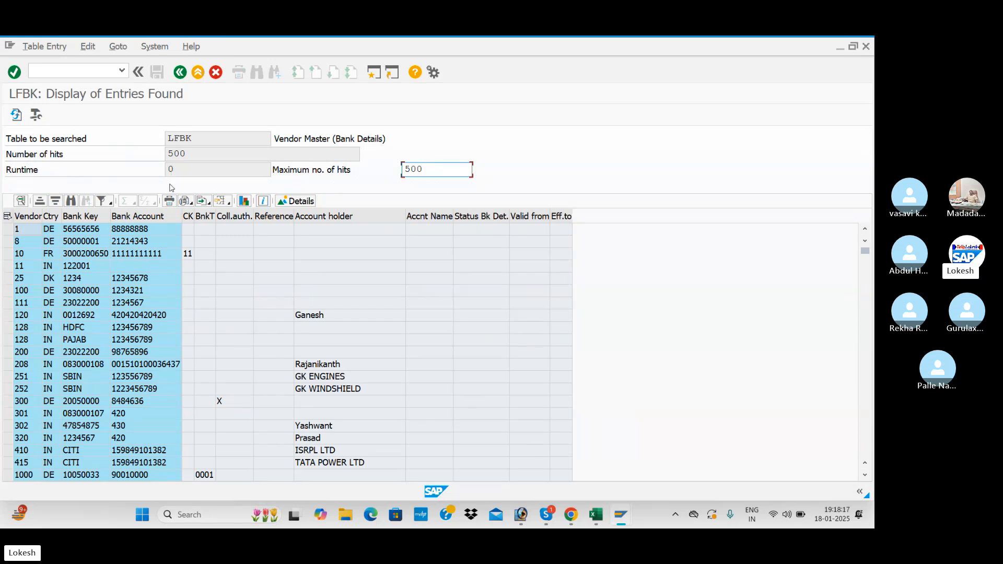
Step: Select the BKPF vendor payment entry in the Excel TABLES sheet and return to SAP
{"action": "key", "text": "alt+Tab"}
{"action": "left_click", "coordinate": [185, 360]}
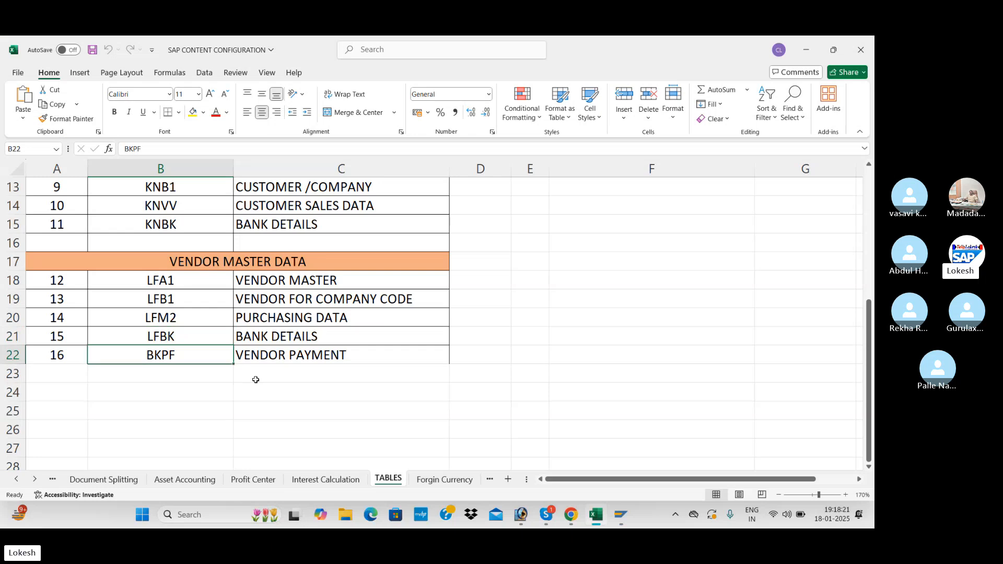
{"action": "key", "text": "alt+Tab"}
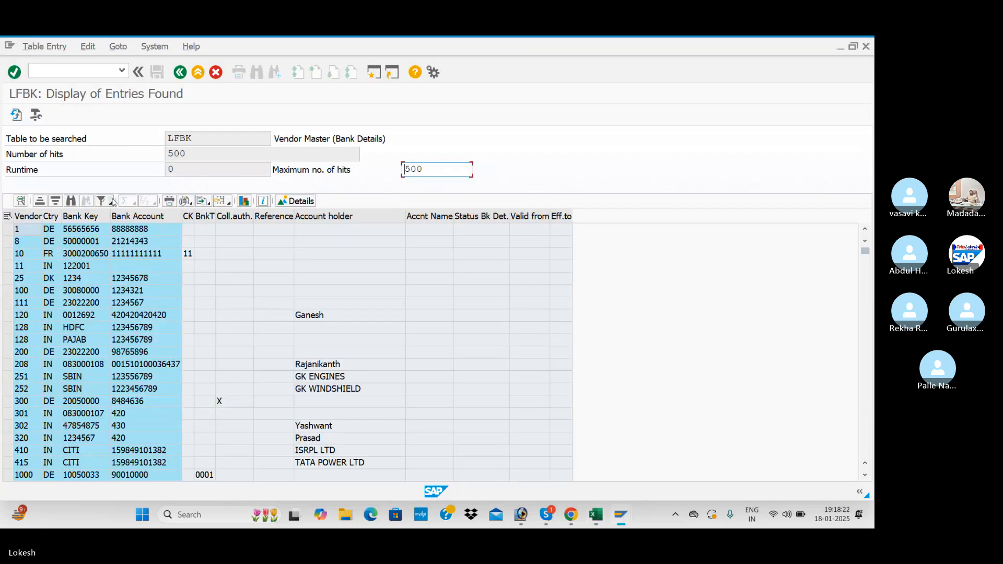
Step: Leave the LFBK entries, change the table to BKPF, and display its accounting document header entries
{"action": "left_click", "coordinate": [180, 73]}
{"action": "key", "text": "BackSpace"}
{"action": "key", "text": "BackSpace"}
{"action": "key", "text": "BackSpace"}
{"action": "key", "text": "BackSpace"}
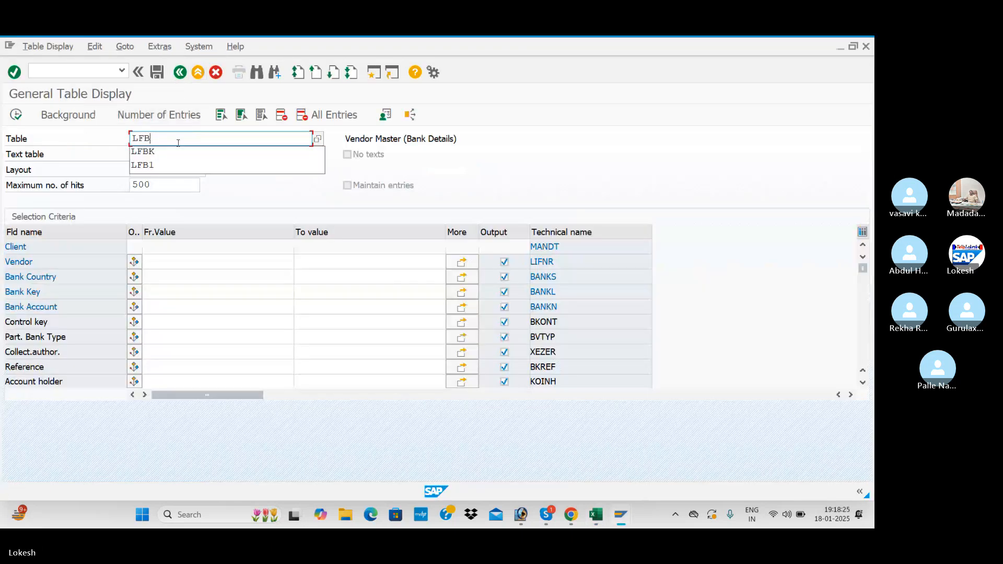
{"action": "type", "text": "BK"}
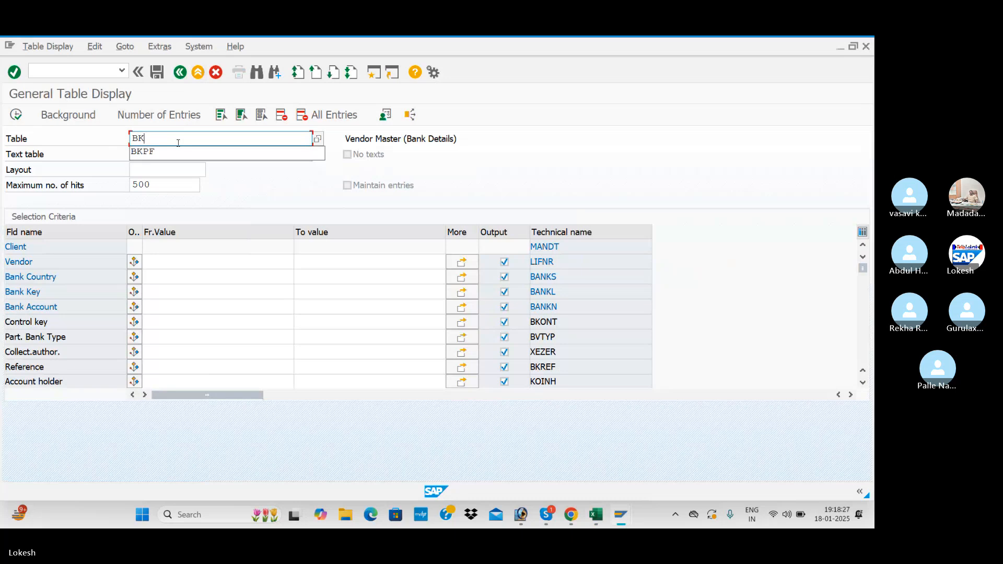
{"action": "type", "text": "PF"}
{"action": "key", "text": "Return"}
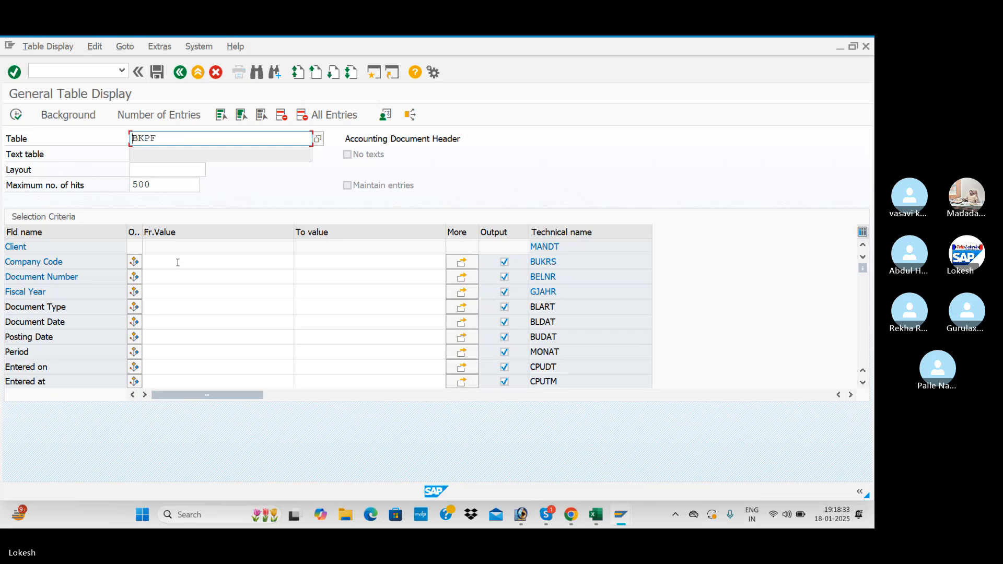
{"action": "key", "text": "alt+Tab"}
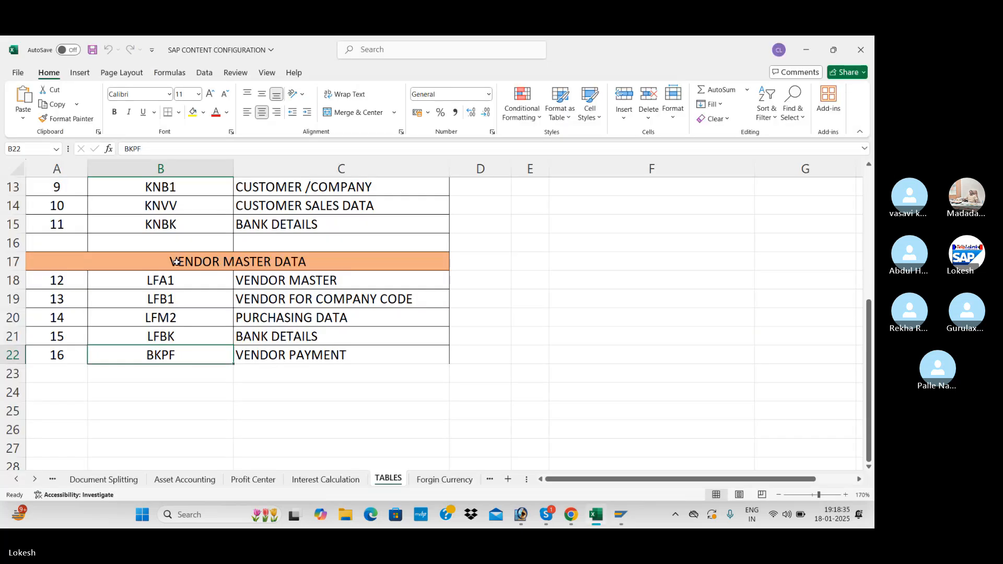
{"action": "key", "text": "alt+Tab"}
{"action": "key", "text": "F8"}
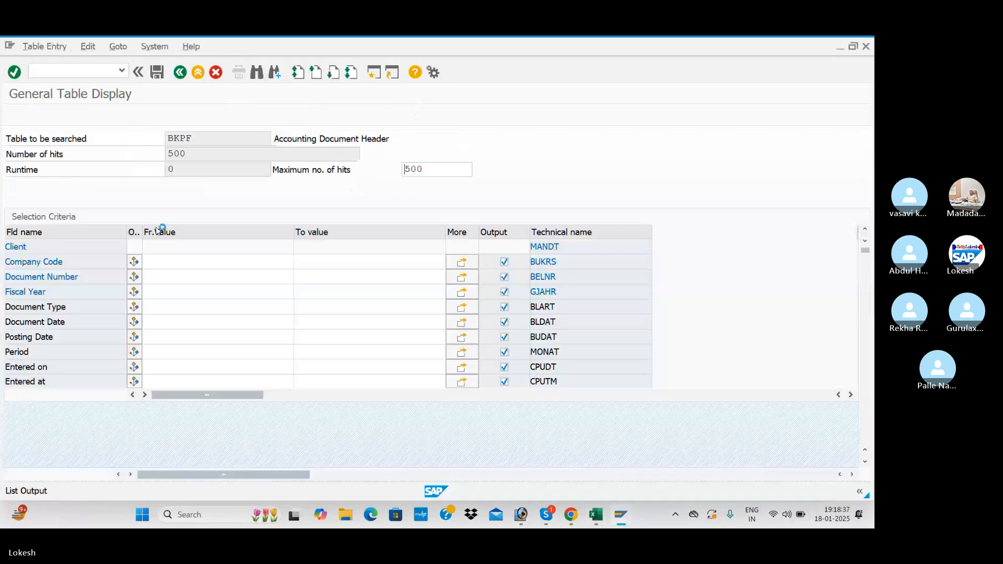
Step: Look through the document types, posting dates and transaction codes of the BKPF entries
{"action": "scroll", "coordinate": [228, 296], "scroll_direction": "down", "scroll_amount": 10}
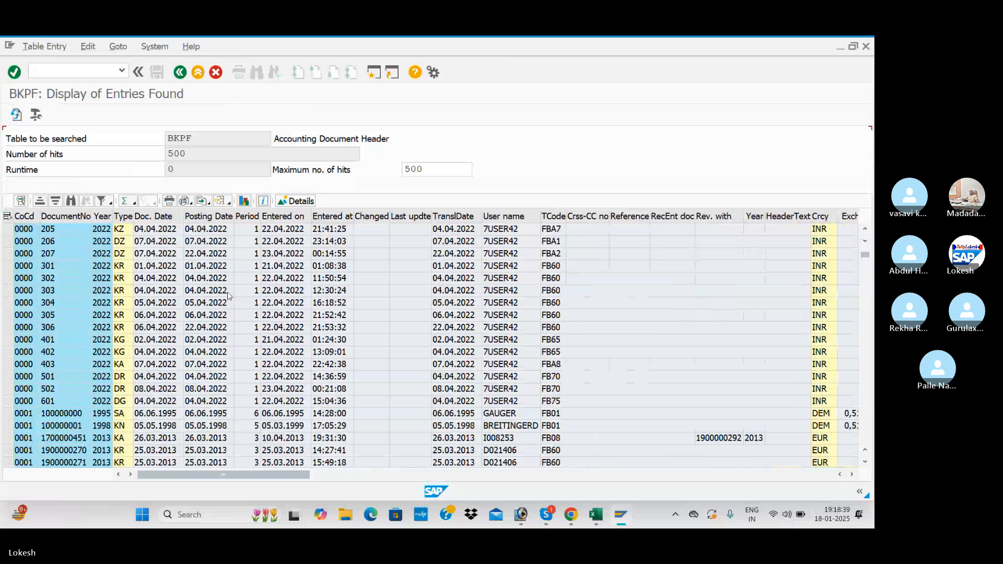
{"action": "scroll", "coordinate": [228, 296], "scroll_direction": "down", "scroll_amount": 3}
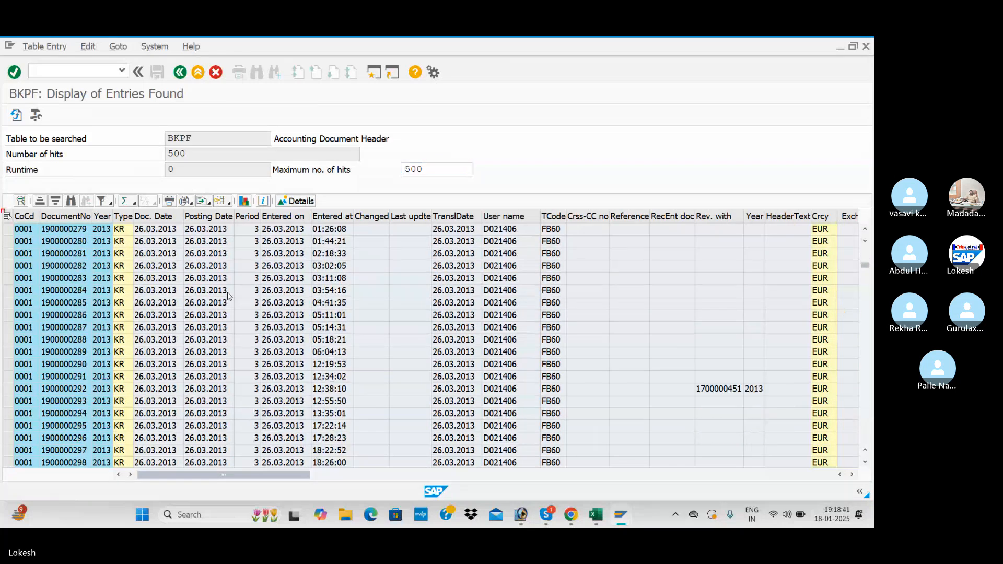
{"action": "scroll", "coordinate": [228, 296], "scroll_direction": "down", "scroll_amount": 9}
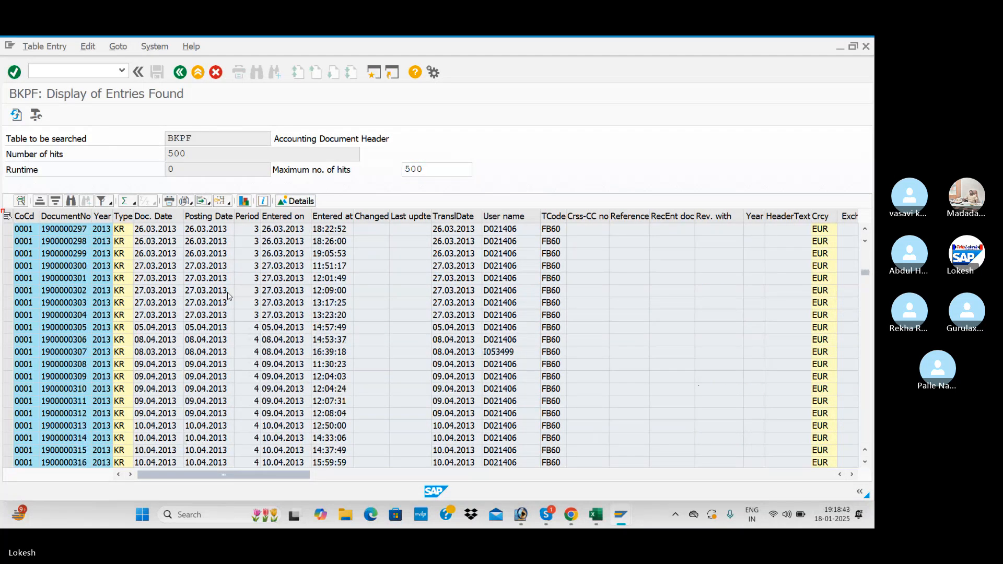
{"action": "scroll", "coordinate": [228, 296], "scroll_direction": "down", "scroll_amount": 9}
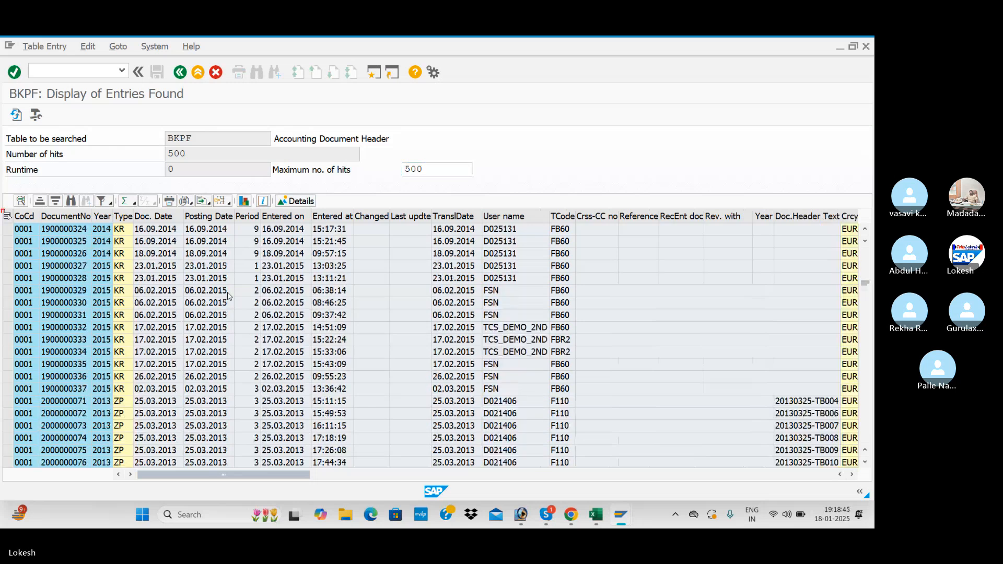
{"action": "scroll", "coordinate": [228, 297], "scroll_direction": "down", "scroll_amount": 9}
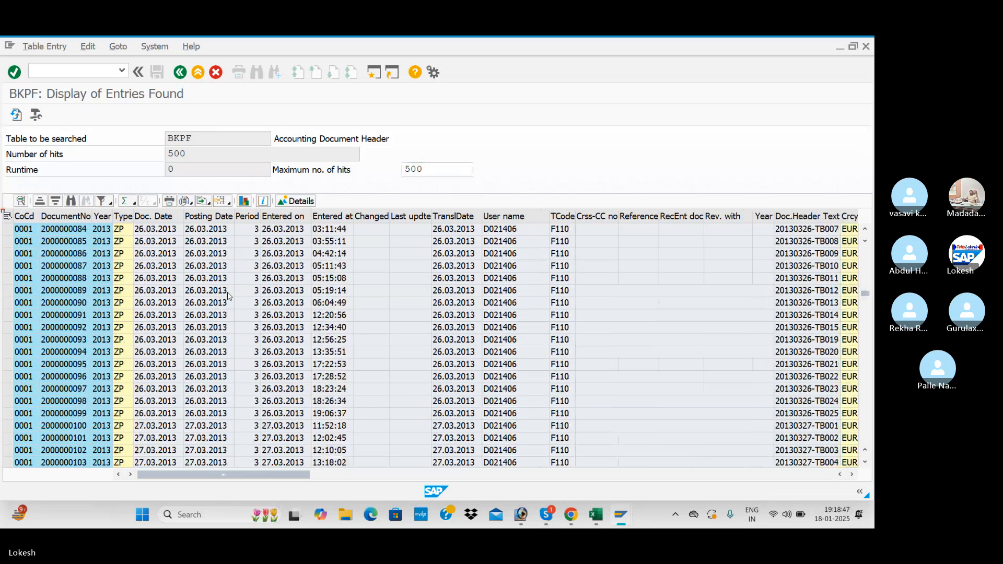
{"action": "scroll", "coordinate": [228, 297], "scroll_direction": "down", "scroll_amount": 6}
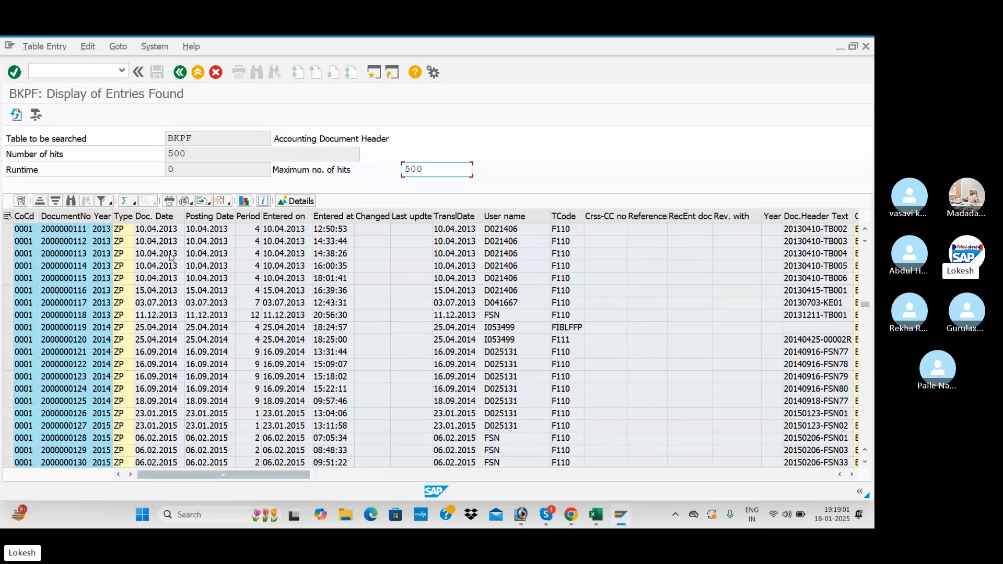
{"action": "scroll", "coordinate": [230, 303], "scroll_direction": "down", "scroll_amount": 6}
Step: Switch to Excel and review the GL table list and the types of master data in the TABLES sheet
{"action": "key", "text": "alt+Tab"}
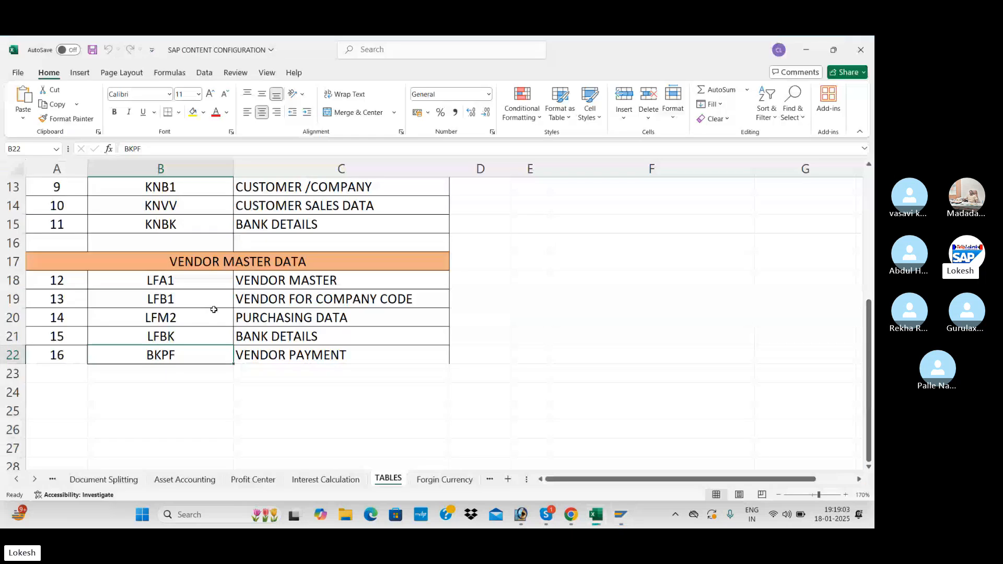
{"action": "scroll", "coordinate": [226, 292], "scroll_direction": "up", "scroll_amount": 4}
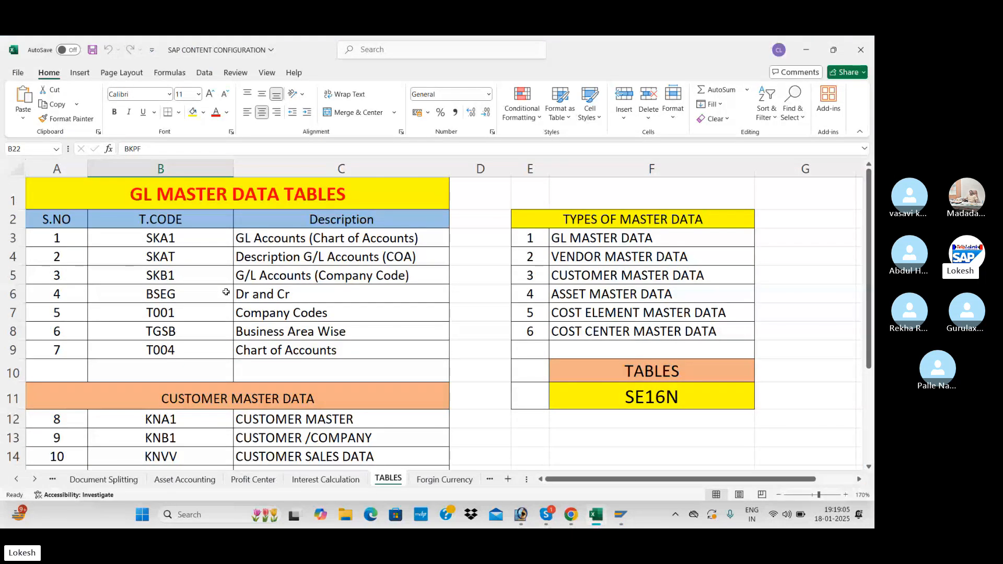
{"action": "scroll", "coordinate": [225, 292], "scroll_direction": "down", "scroll_amount": 1}
{"action": "scroll", "coordinate": [226, 293], "scroll_direction": "up", "scroll_amount": 1}
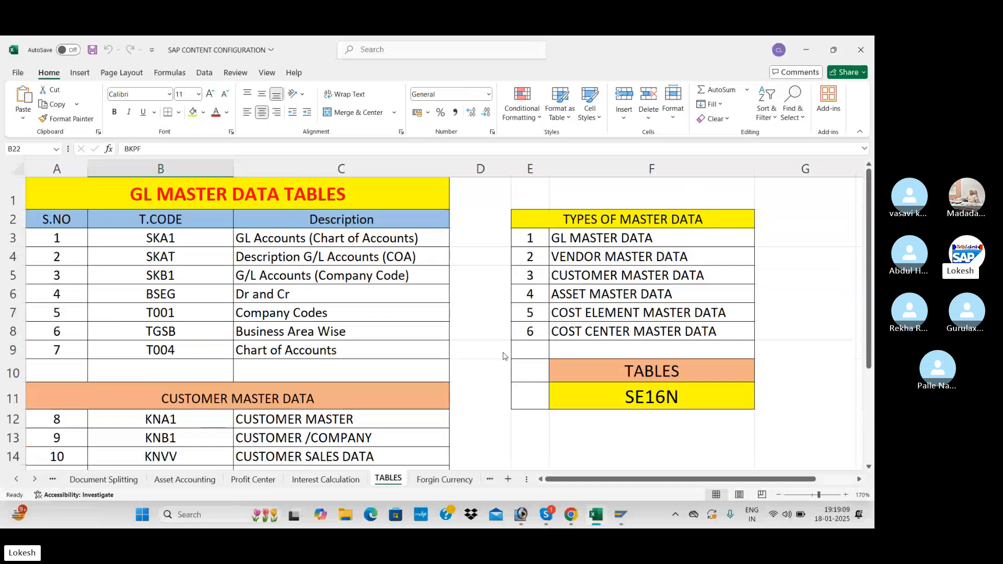
Step: Switch to Chrome and bring up its empty new tab
{"action": "key", "text": "alt+Tab"}
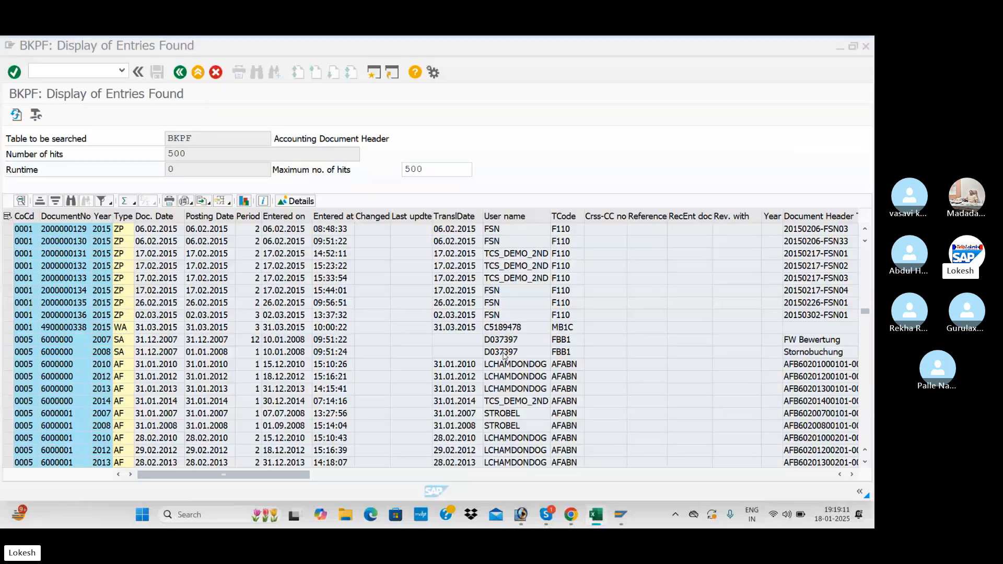
{"action": "left_click", "coordinate": [570, 516]}
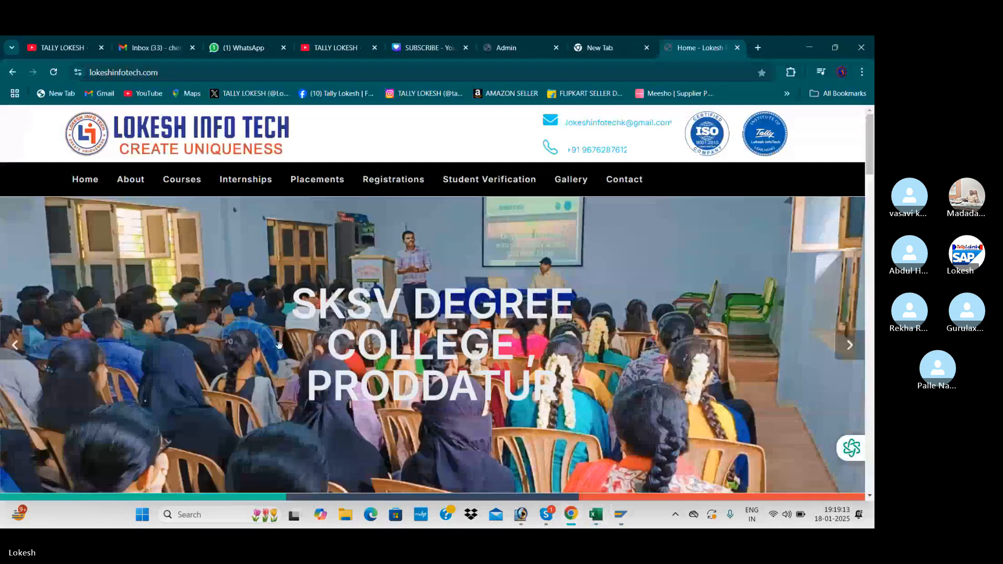
{"action": "left_click", "coordinate": [604, 51]}
{"action": "type", "text": "ASS"}
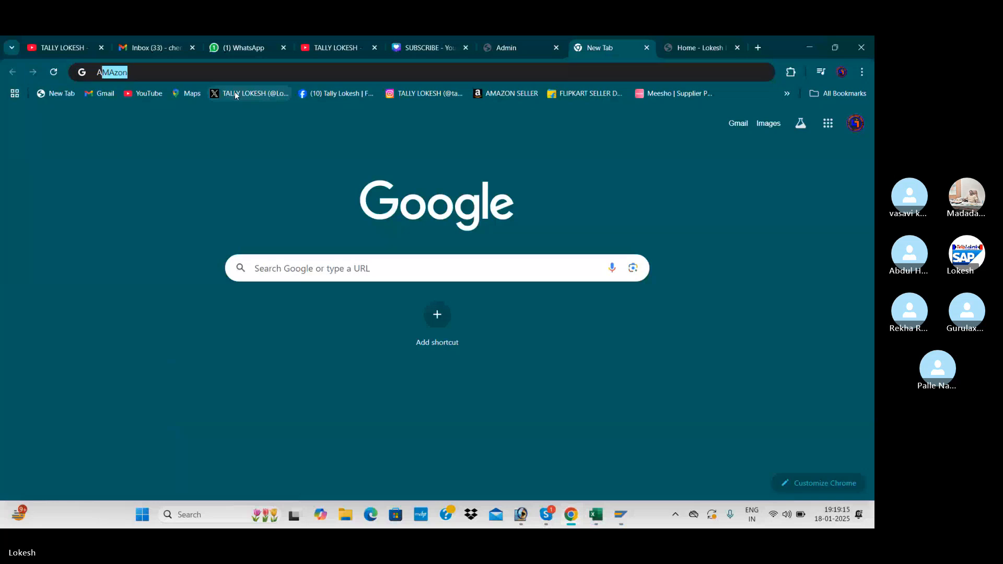
{"action": "key", "text": "BackSpace"}
{"action": "key", "text": "BackSpace"}
{"action": "key", "text": "BackSpace"}
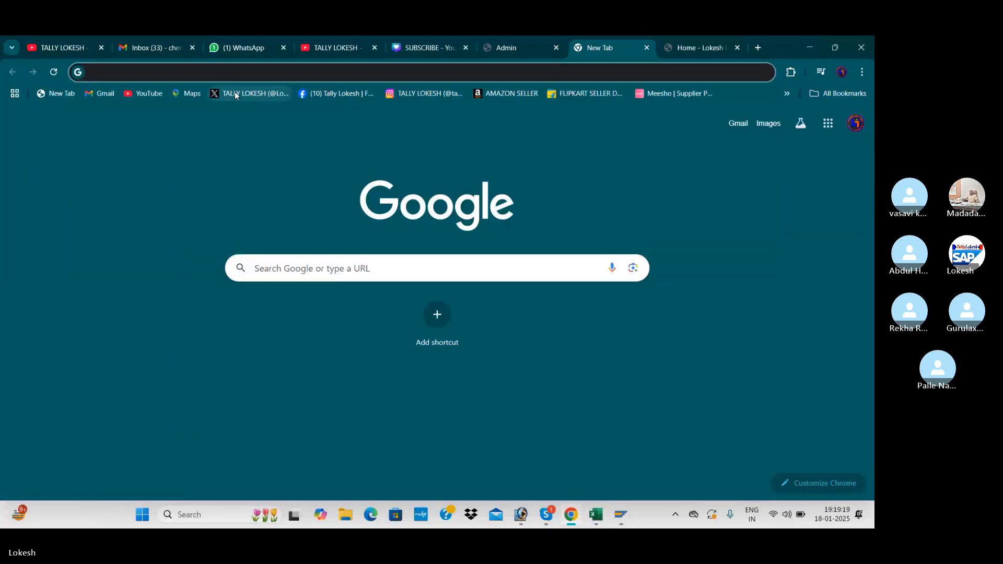
Step: Search Google for "COST CENTER TABLES T CODES IN SAP"
{"action": "type", "text": "COST CE"}
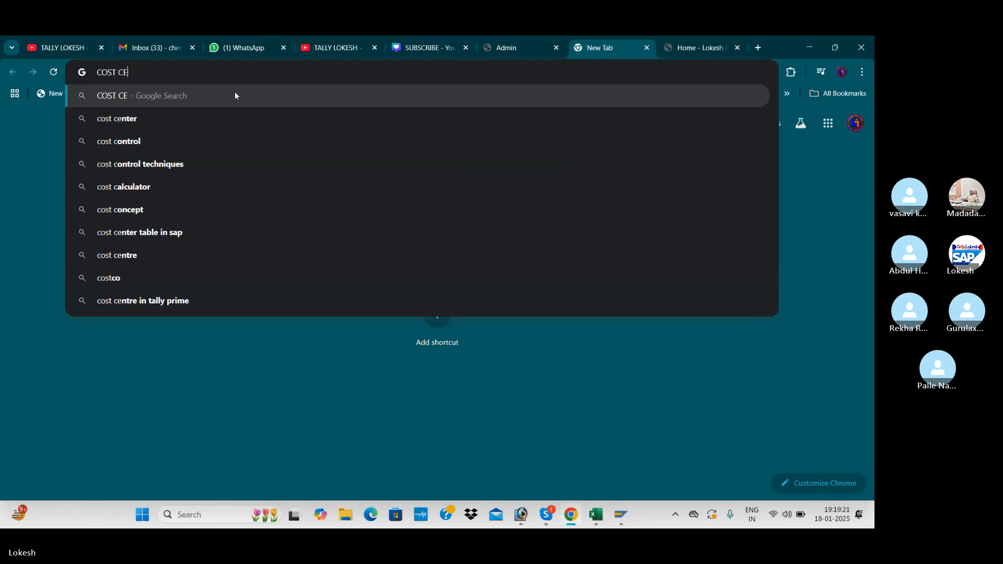
{"action": "type", "text": "NTER T CO"}
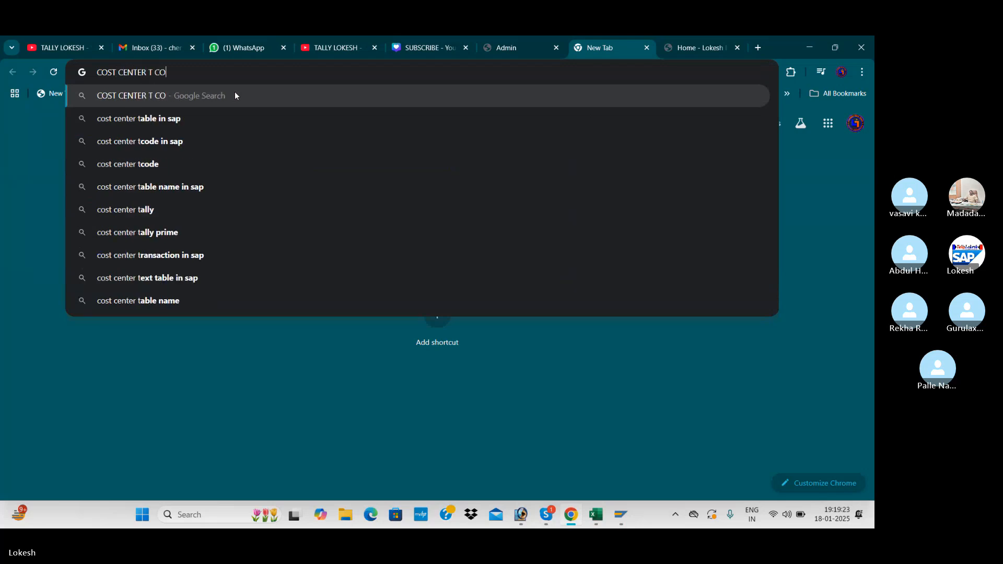
{"action": "type", "text": "DE"}
{"action": "key", "text": "BackSpace"}
{"action": "key", "text": "BackSpace"}
{"action": "key", "text": "BackSpace"}
{"action": "key", "text": "BackSpace"}
{"action": "type", "text": "ABLES"}
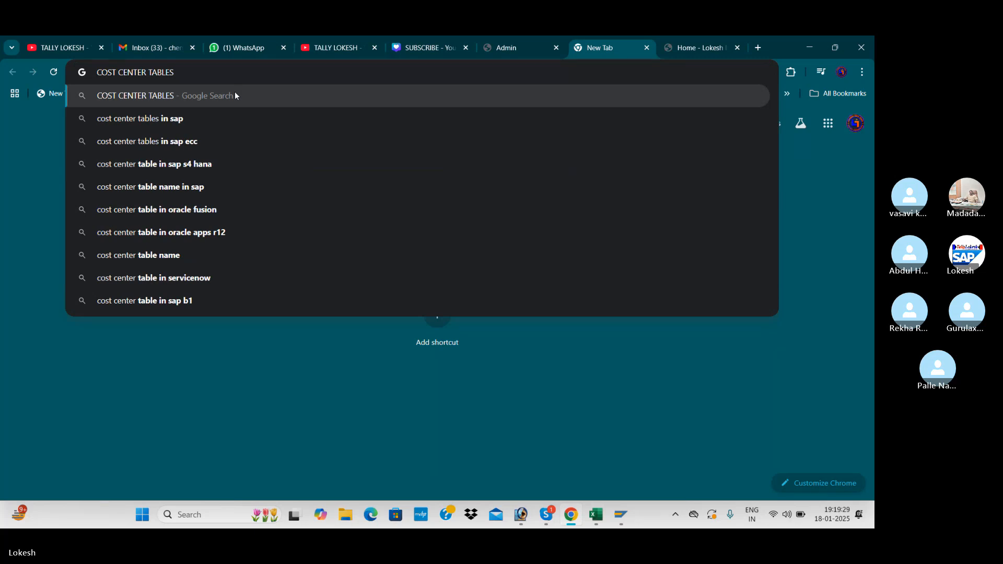
{"action": "type", "text": "  T CODES I"}
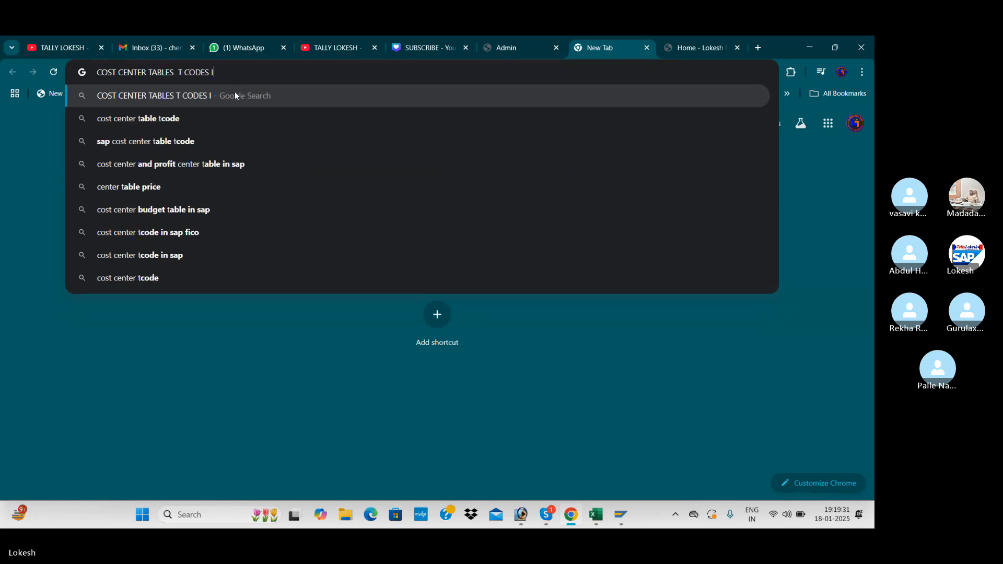
{"action": "type", "text": "N SAP"}
{"action": "key", "text": "Return"}
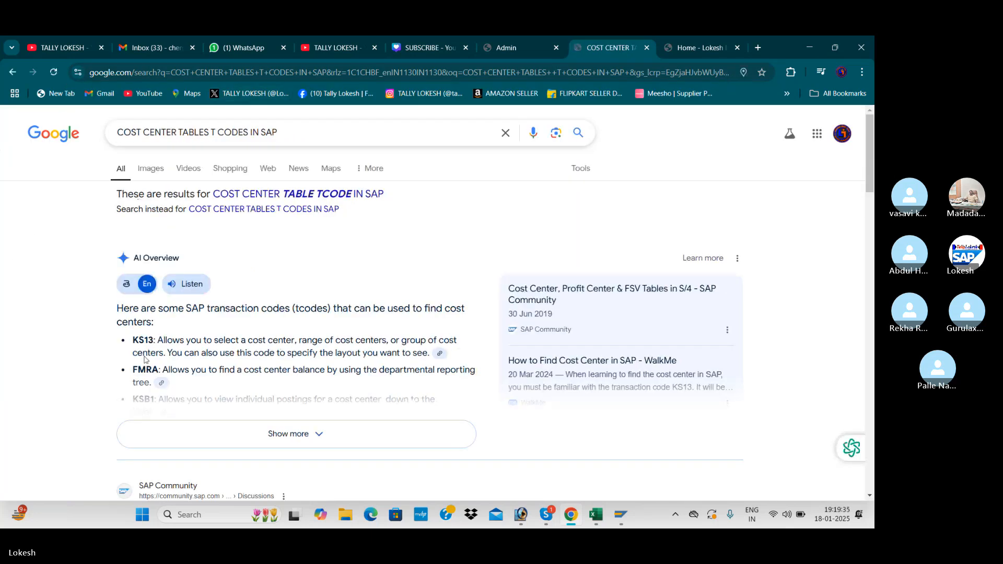
Step: Look through the search results and expand the question "What is the cost center table in SAP Tcode?"
{"action": "scroll", "coordinate": [200, 284], "scroll_direction": "down", "scroll_amount": 1}
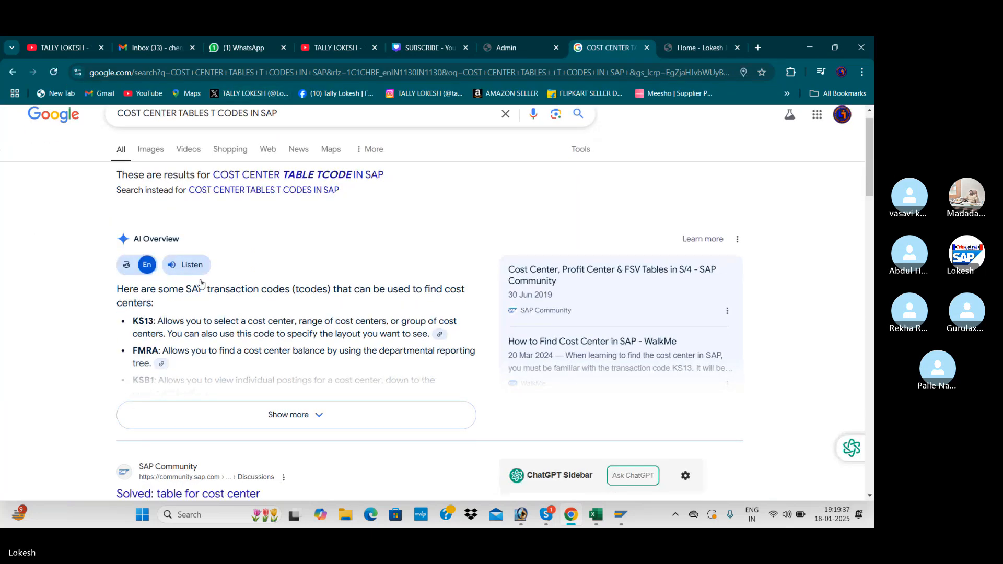
{"action": "scroll", "coordinate": [201, 284], "scroll_direction": "down", "scroll_amount": 6}
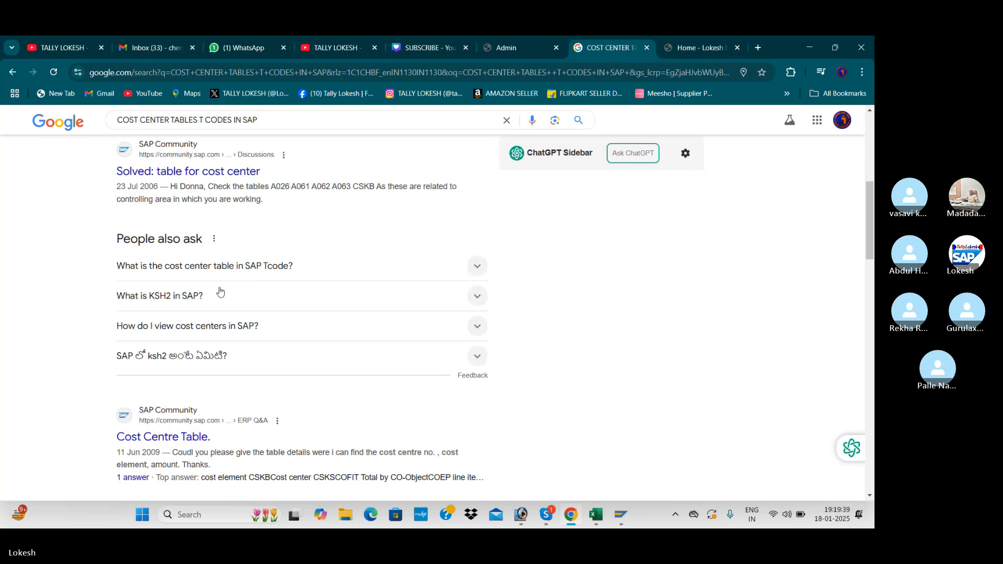
{"action": "left_click", "coordinate": [233, 267]}
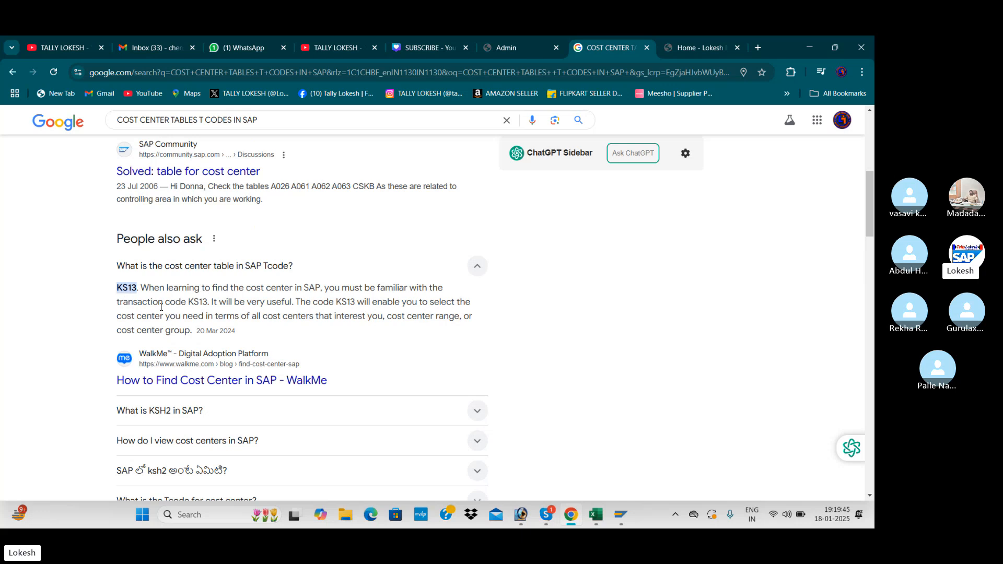
Step: Switch to SAP, leave the BKPF entries and try to load table KS13 in General Table Display
{"action": "key", "text": "alt+Tab"}
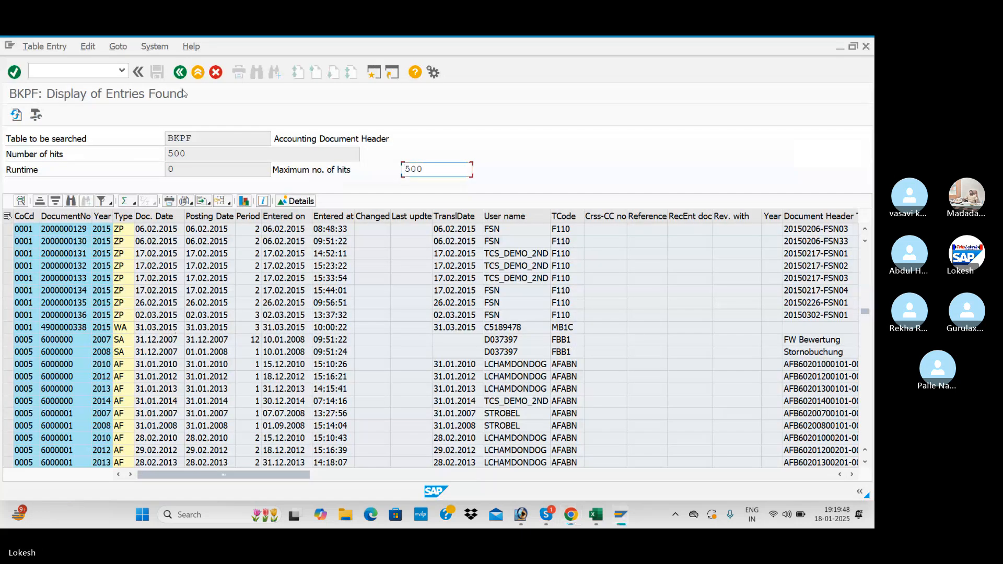
{"action": "left_click", "coordinate": [181, 72]}
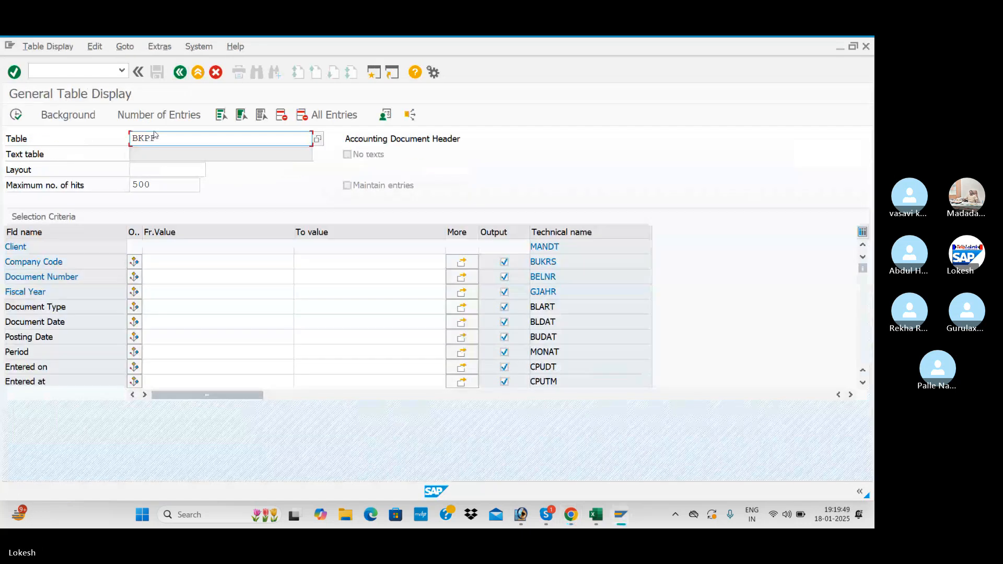
{"action": "key", "text": "BackSpace"}
{"action": "key", "text": "BackSpace"}
{"action": "key", "text": "BackSpace"}
{"action": "key", "text": "BackSpace"}
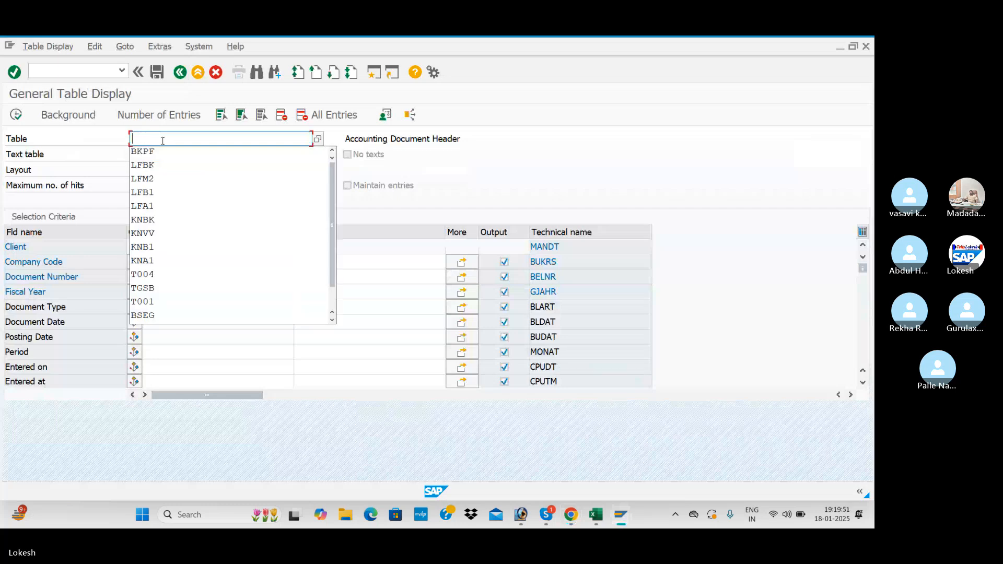
{"action": "type", "text": "KS13"}
{"action": "key", "text": "Return"}
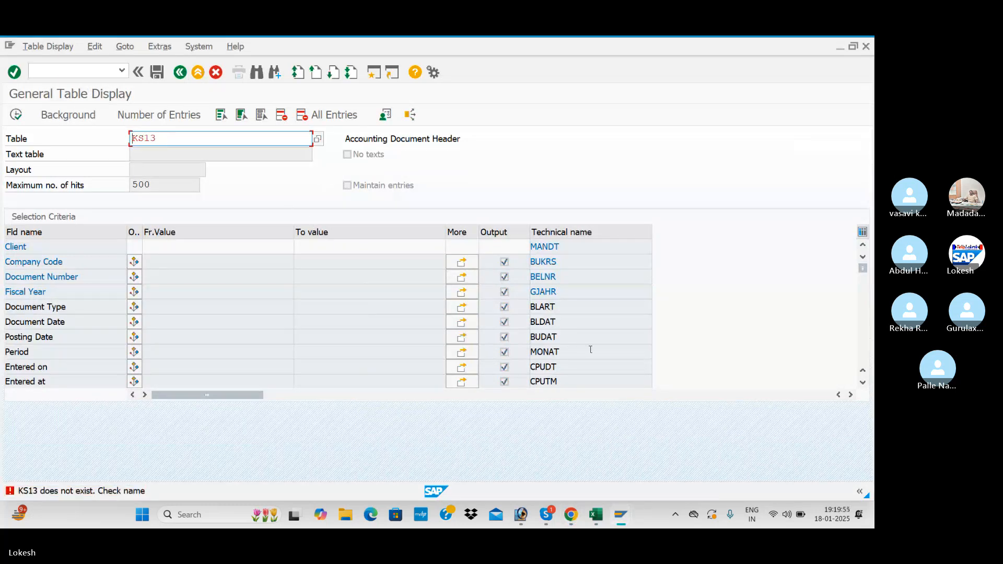
Step: Switch to Chrome, open the SAP Community result "Cost Centre Table." and read through its answers
{"action": "key", "text": "alt+Tab"}
{"action": "scroll", "coordinate": [277, 318], "scroll_direction": "down", "scroll_amount": 4}
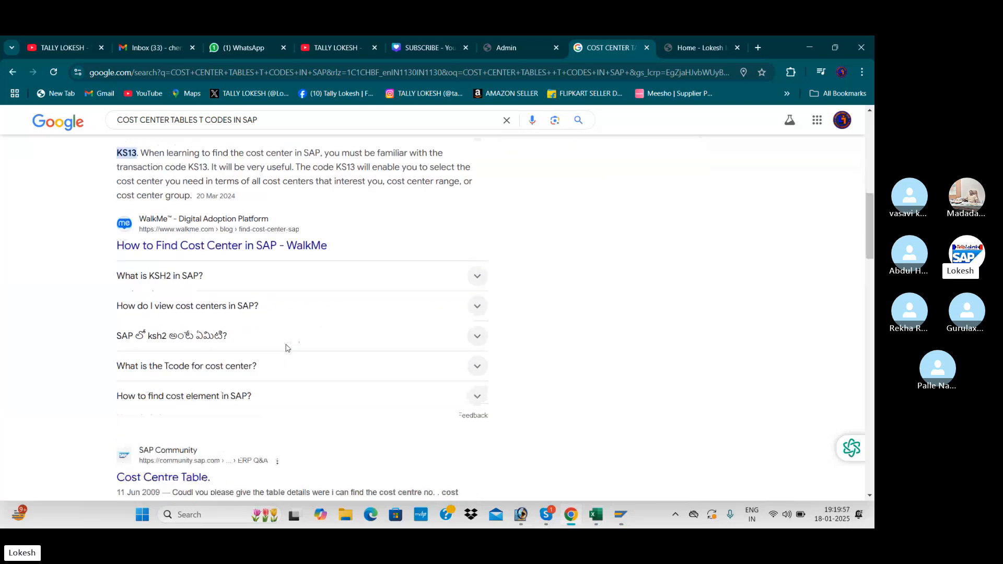
{"action": "scroll", "coordinate": [265, 293], "scroll_direction": "down", "scroll_amount": 2}
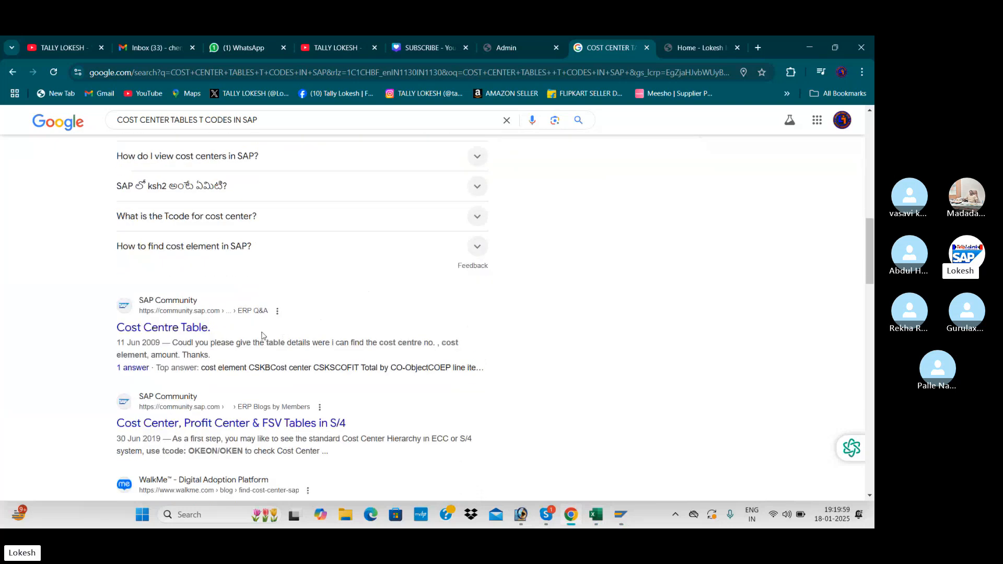
{"action": "left_click", "coordinate": [181, 333]}
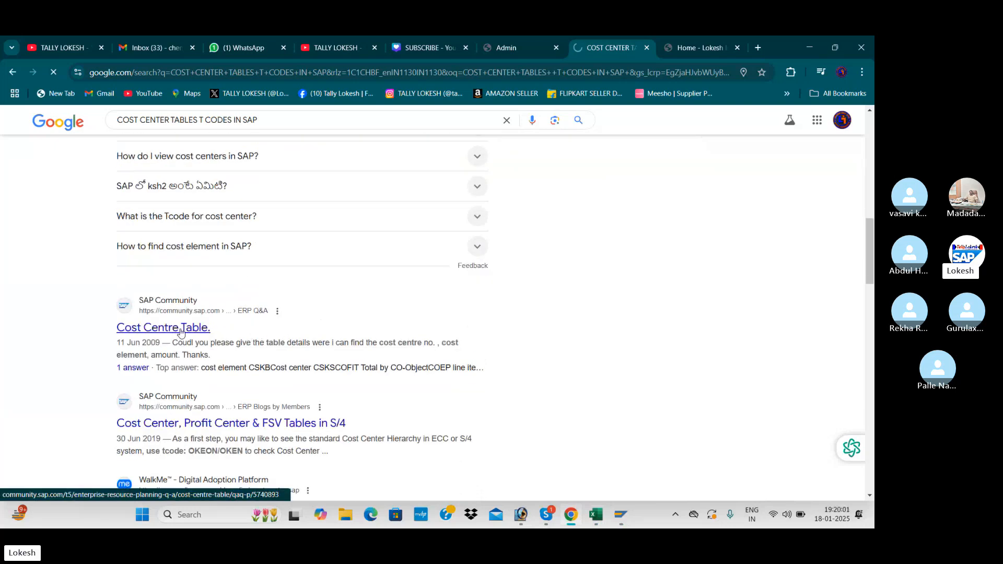
{"action": "scroll", "coordinate": [253, 347], "scroll_direction": "down", "scroll_amount": 2}
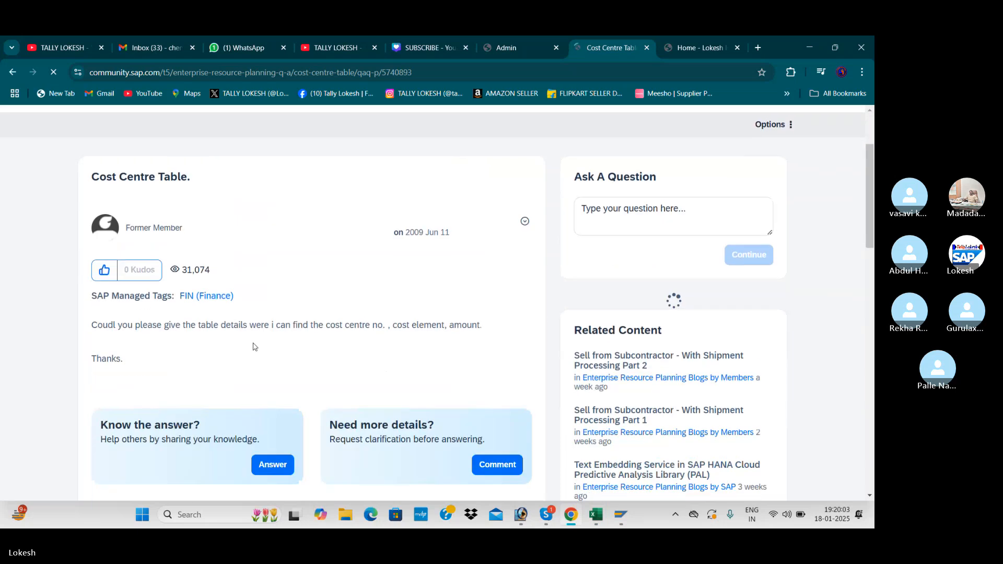
{"action": "scroll", "coordinate": [254, 347], "scroll_direction": "down", "scroll_amount": 8}
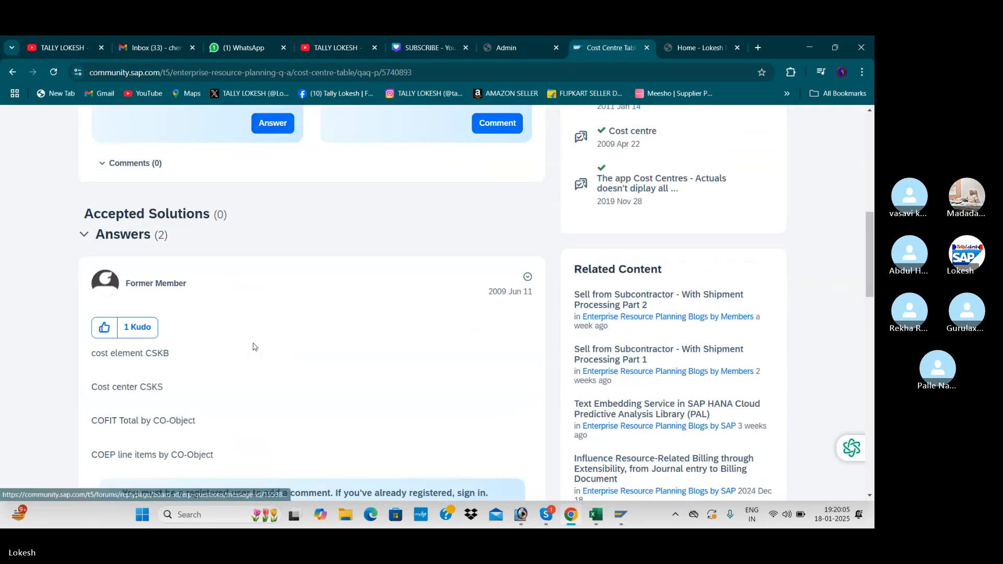
{"action": "scroll", "coordinate": [254, 347], "scroll_direction": "down", "scroll_amount": 7}
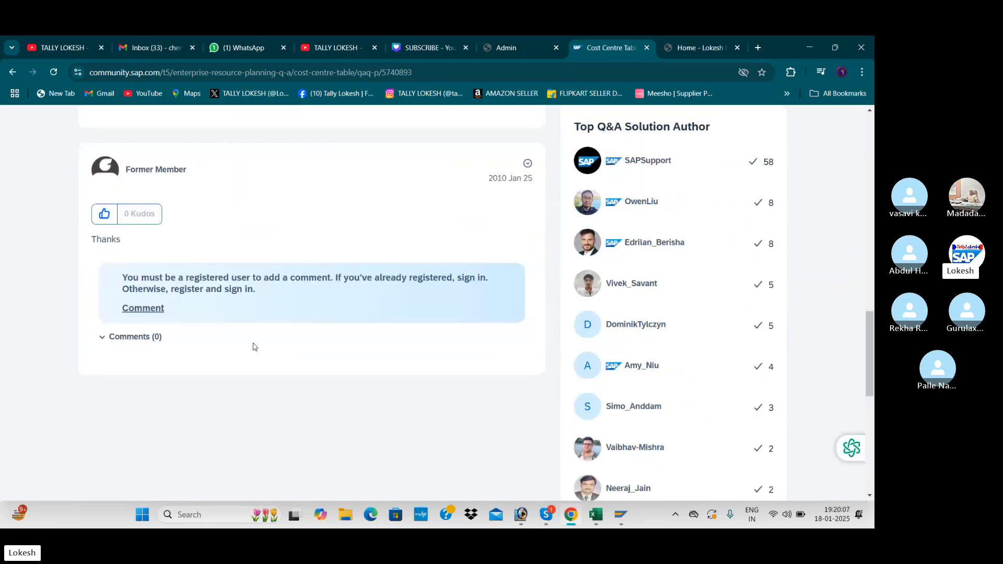
{"action": "scroll", "coordinate": [256, 348], "scroll_direction": "up", "scroll_amount": 20}
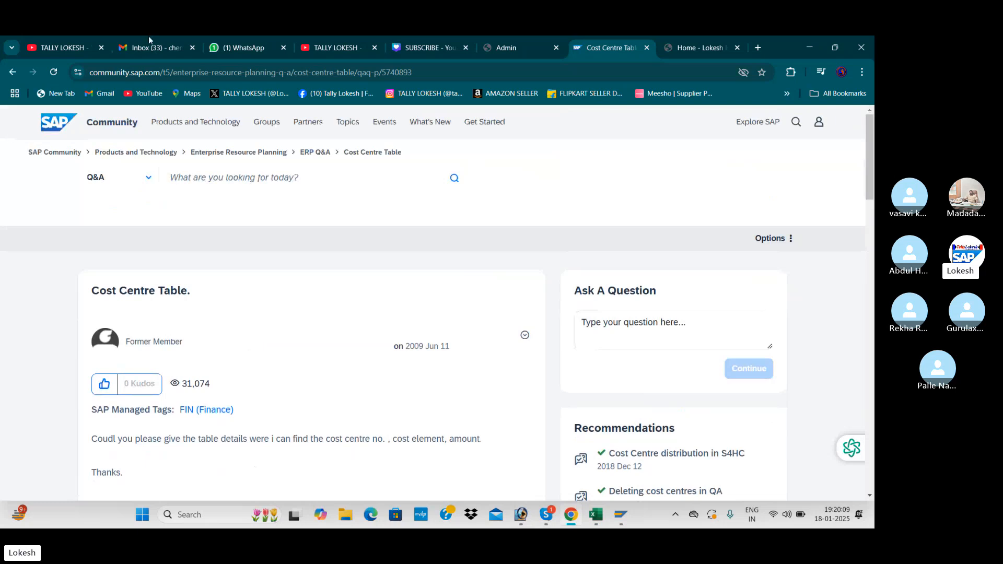
Step: Return to the Google results, open LeanX's "SAP Table CSKS - Cost Center Master Data" and examine the first table fields and checktables
{"action": "left_click", "coordinate": [13, 71]}
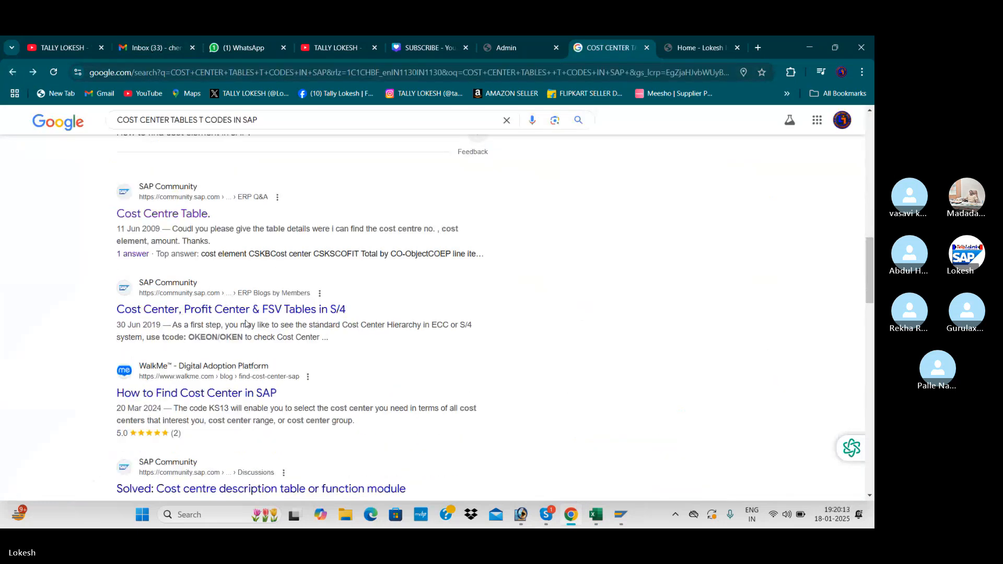
{"action": "scroll", "coordinate": [230, 322], "scroll_direction": "down", "scroll_amount": 2}
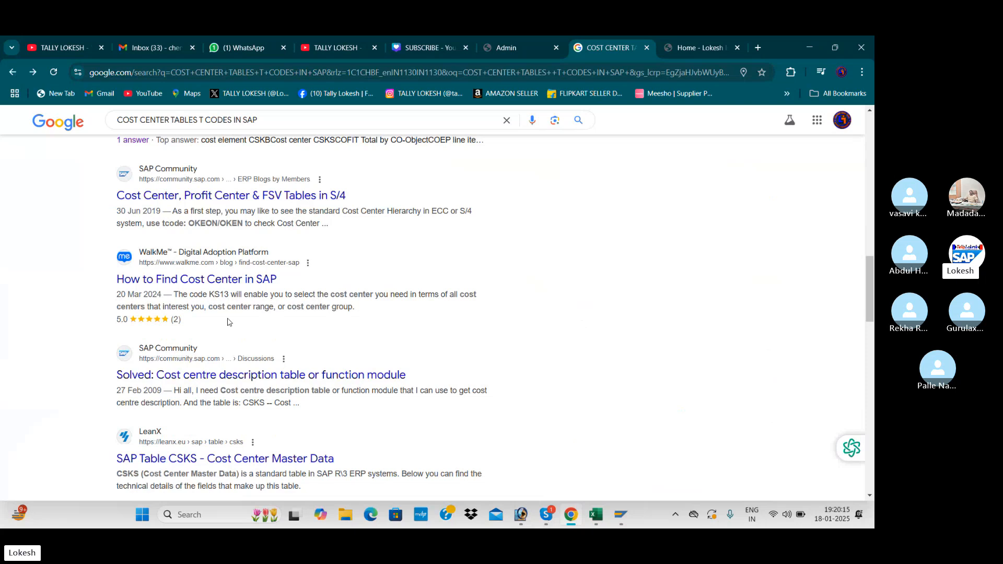
{"action": "scroll", "coordinate": [227, 322], "scroll_direction": "down", "scroll_amount": 3}
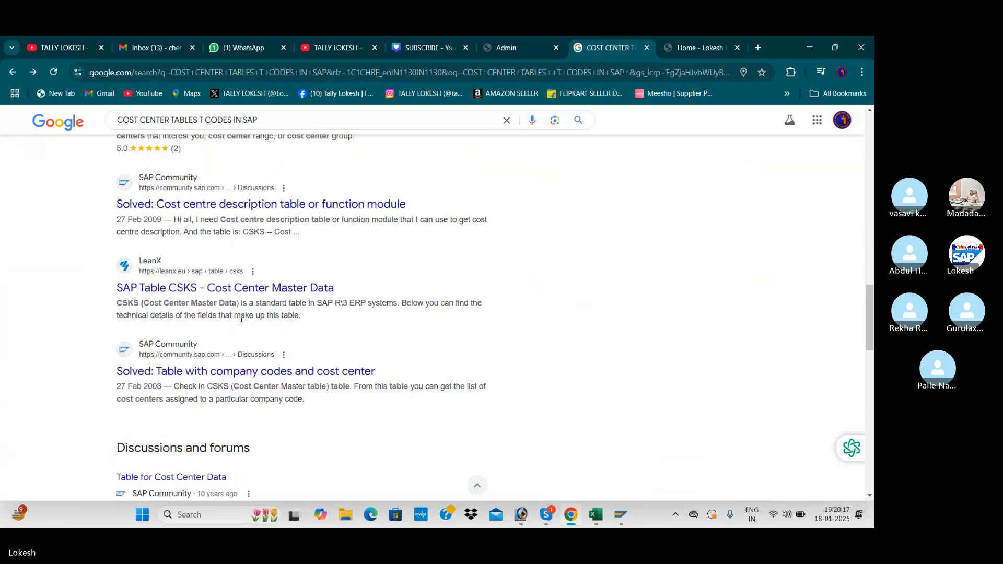
{"action": "left_click", "coordinate": [238, 291]}
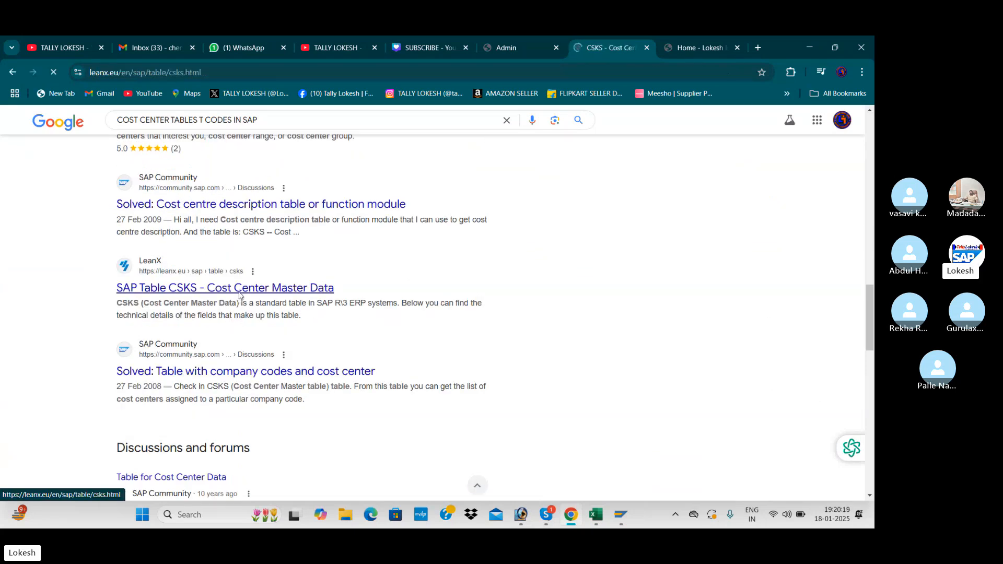
{"action": "scroll", "coordinate": [239, 296], "scroll_direction": "down", "scroll_amount": 2}
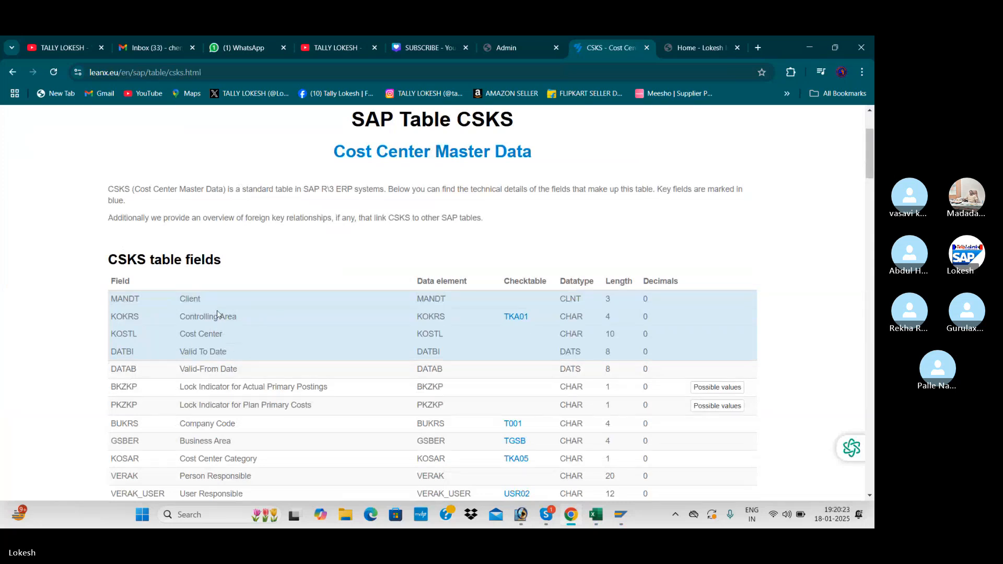
{"action": "scroll", "coordinate": [220, 312], "scroll_direction": "down", "scroll_amount": 2}
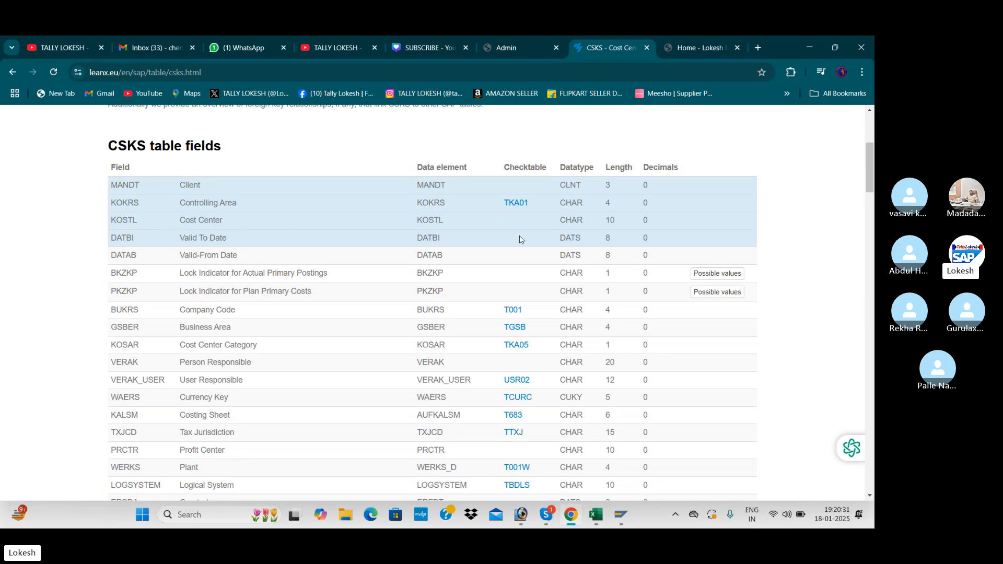
{"action": "scroll", "coordinate": [517, 284], "scroll_direction": "down", "scroll_amount": 1}
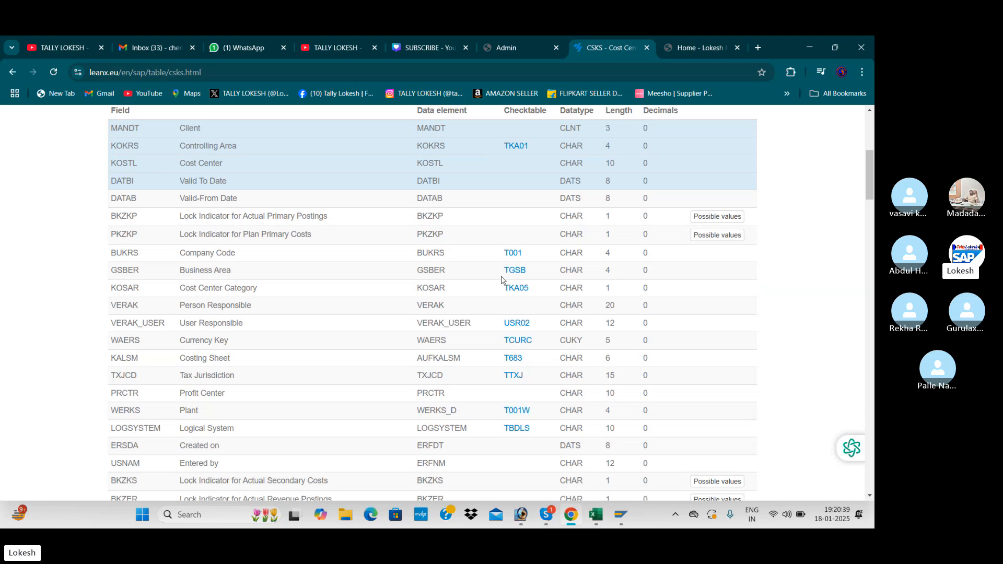
{"action": "scroll", "coordinate": [517, 300], "scroll_direction": "down", "scroll_amount": 2}
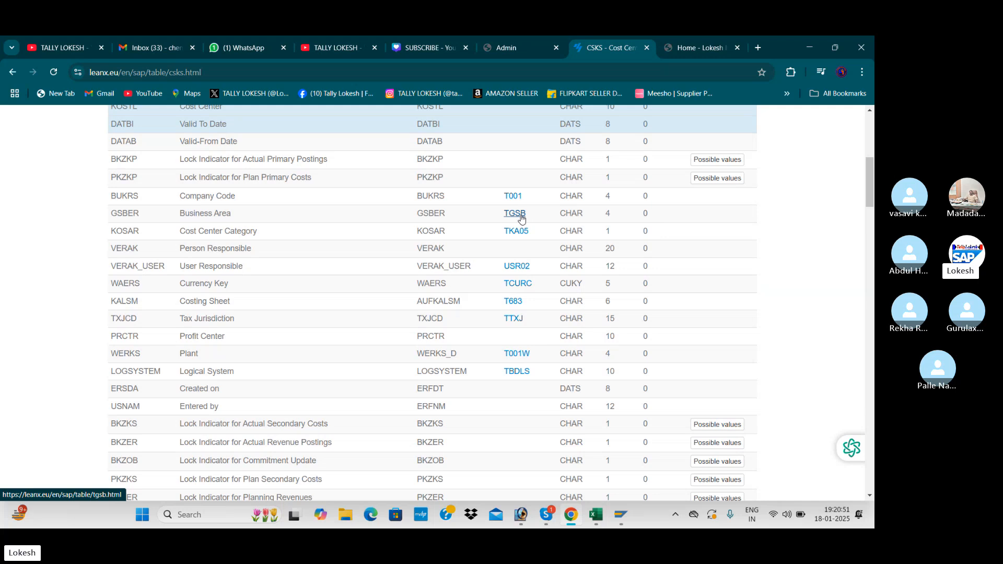
Step: Switch to SAP and display the entries of table TGSB in General Table Display
{"action": "key", "text": "alt+Tab"}
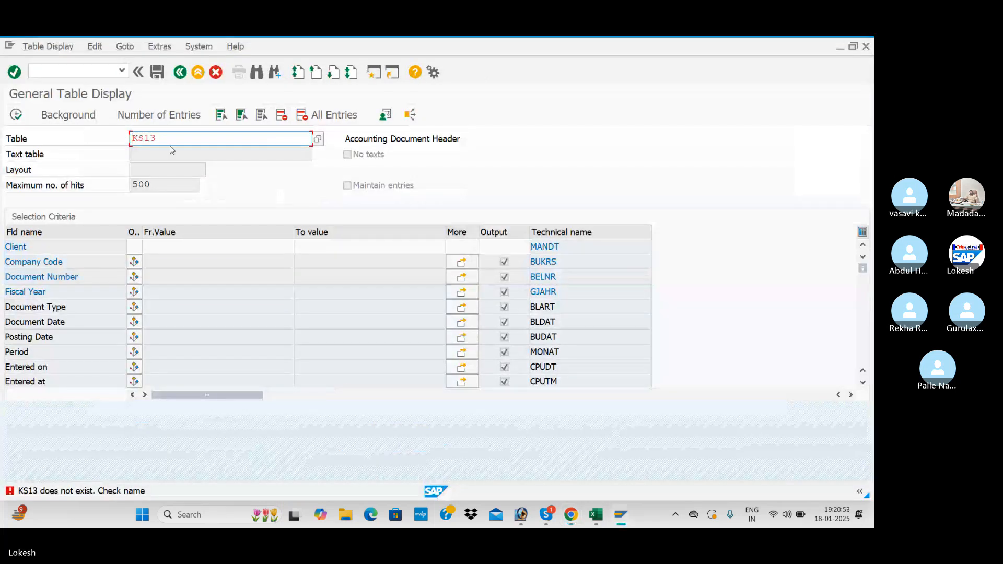
{"action": "key", "text": "BackSpace"}
{"action": "key", "text": "BackSpace"}
{"action": "key", "text": "BackSpace"}
{"action": "key", "text": "BackSpace"}
{"action": "type", "text": "T"}
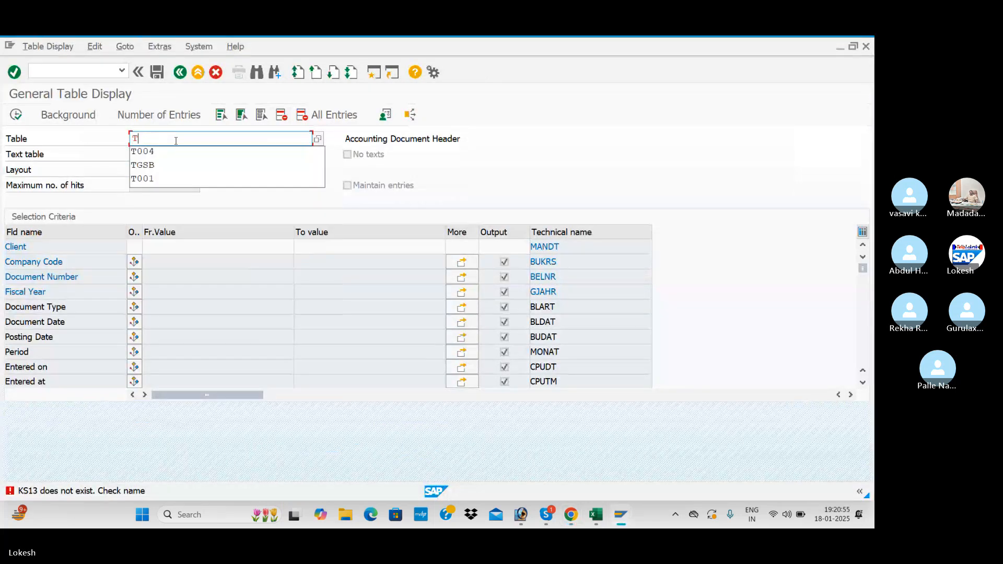
{"action": "key", "text": "Down"}
{"action": "key", "text": "Down"}
{"action": "key", "text": "Return"}
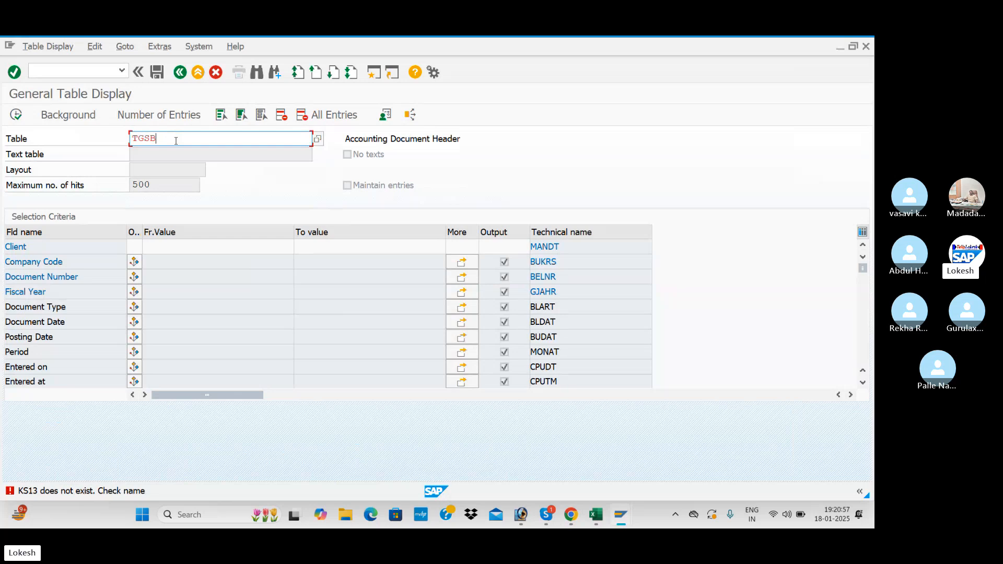
{"action": "left_click", "coordinate": [16, 115]}
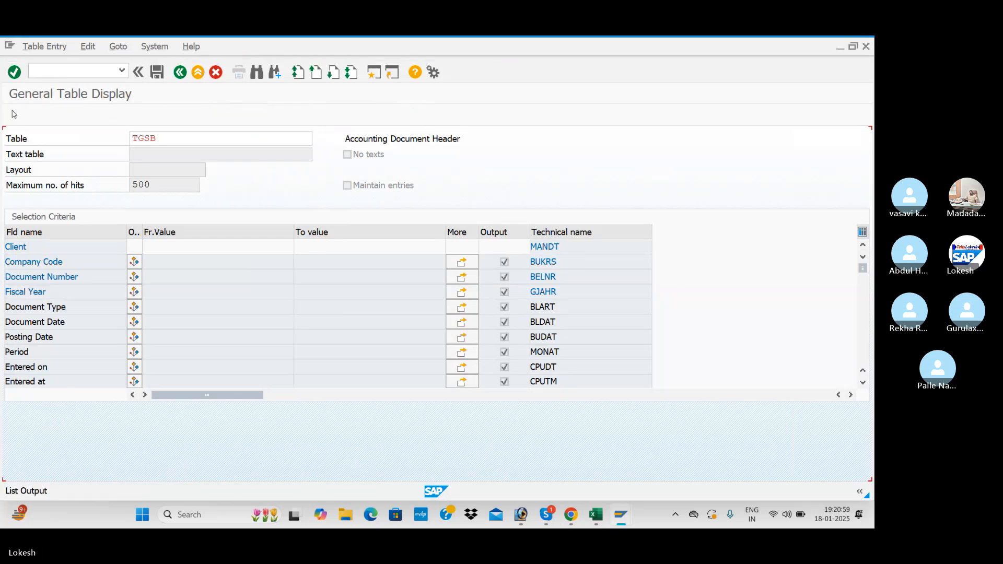
Step: Switch to Chrome and examine the remaining CSKS table fields and the foreign key relationships on the LeanX page
{"action": "key", "text": "alt+Tab"}
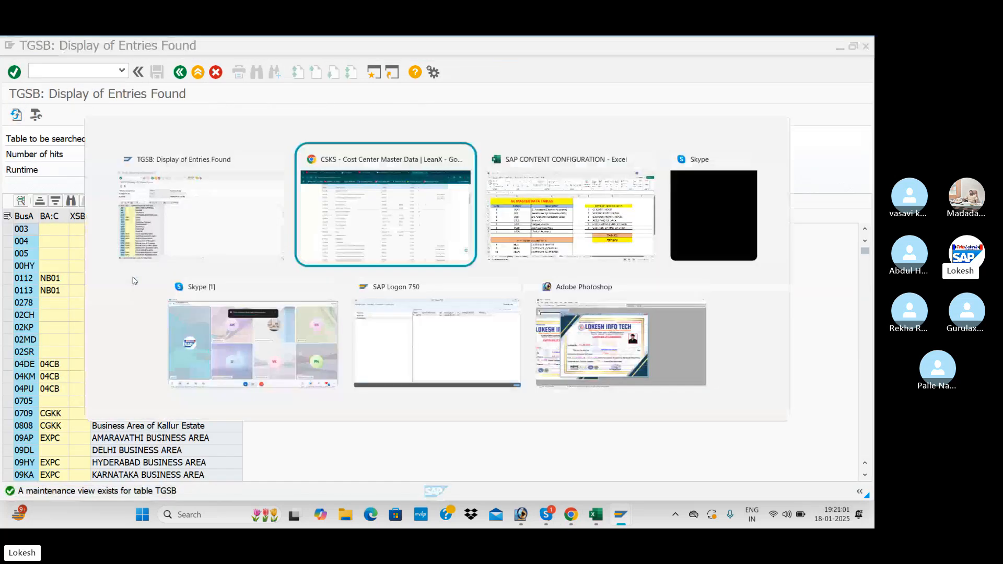
{"action": "scroll", "coordinate": [318, 301], "scroll_direction": "down", "scroll_amount": 7}
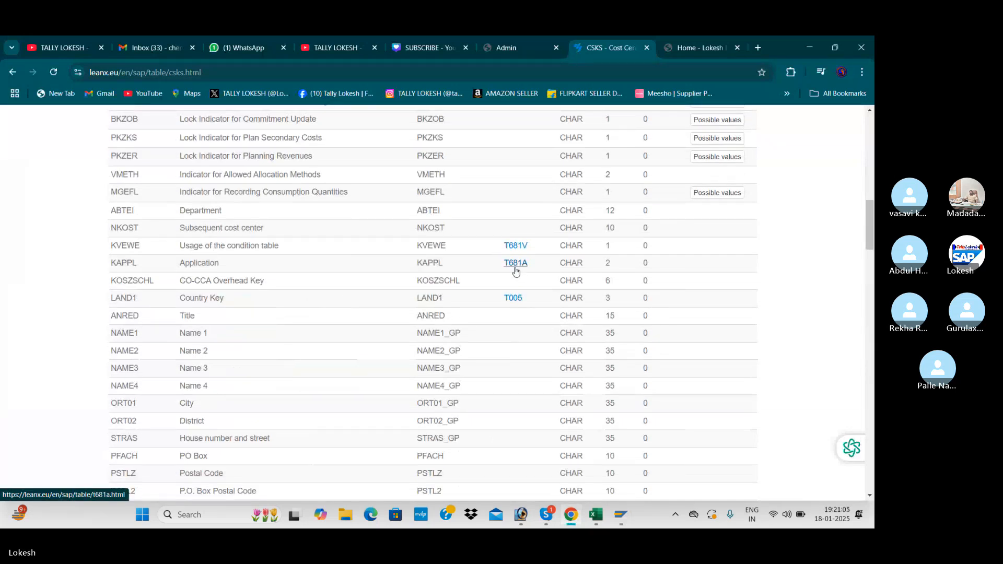
{"action": "scroll", "coordinate": [515, 266], "scroll_direction": "down", "scroll_amount": 2}
{"action": "scroll", "coordinate": [516, 272], "scroll_direction": "down", "scroll_amount": 3}
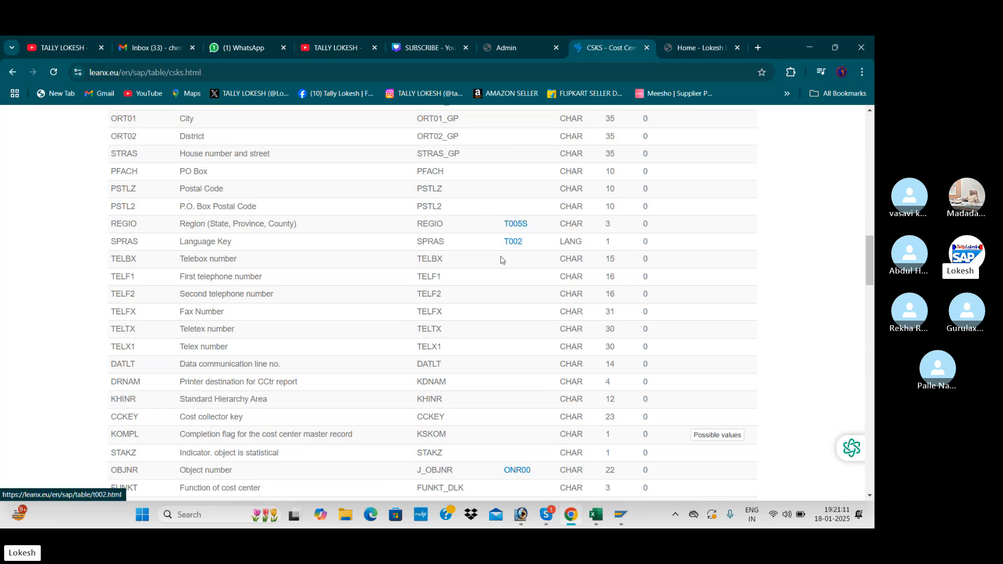
{"action": "scroll", "coordinate": [501, 269], "scroll_direction": "down", "scroll_amount": 3}
{"action": "scroll", "coordinate": [500, 279], "scroll_direction": "down", "scroll_amount": 2}
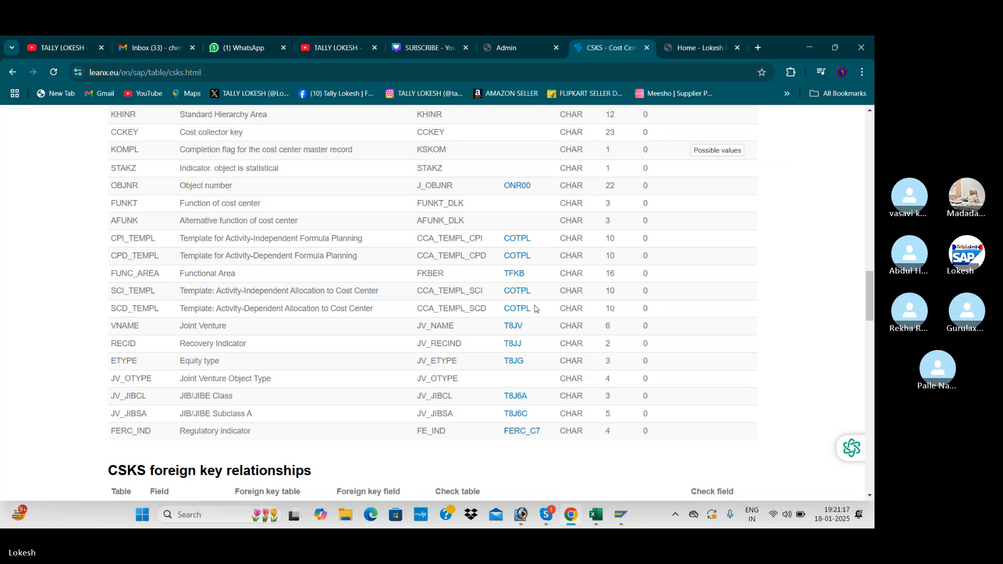
{"action": "scroll", "coordinate": [536, 308], "scroll_direction": "down", "scroll_amount": 1}
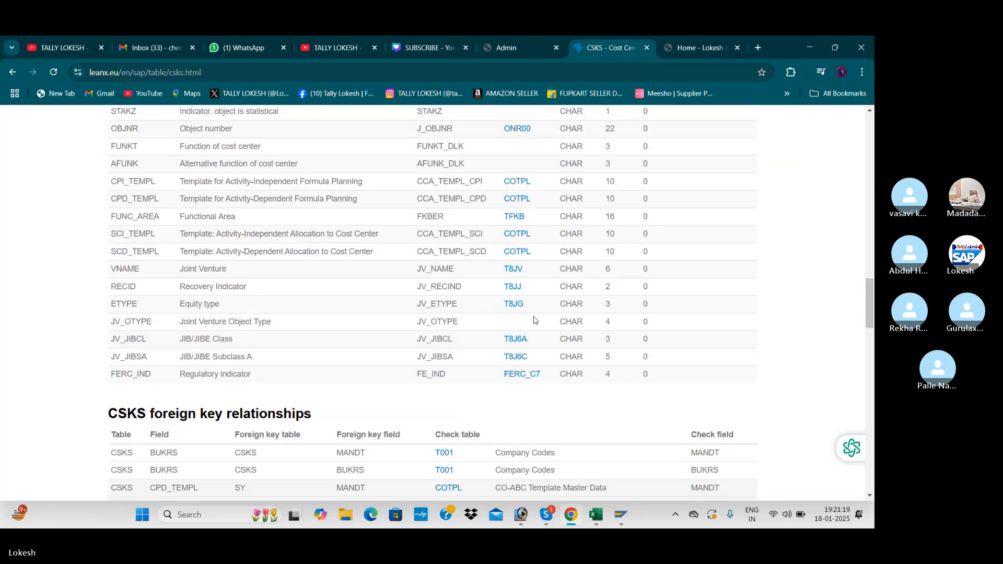
{"action": "scroll", "coordinate": [535, 322], "scroll_direction": "down", "scroll_amount": 2}
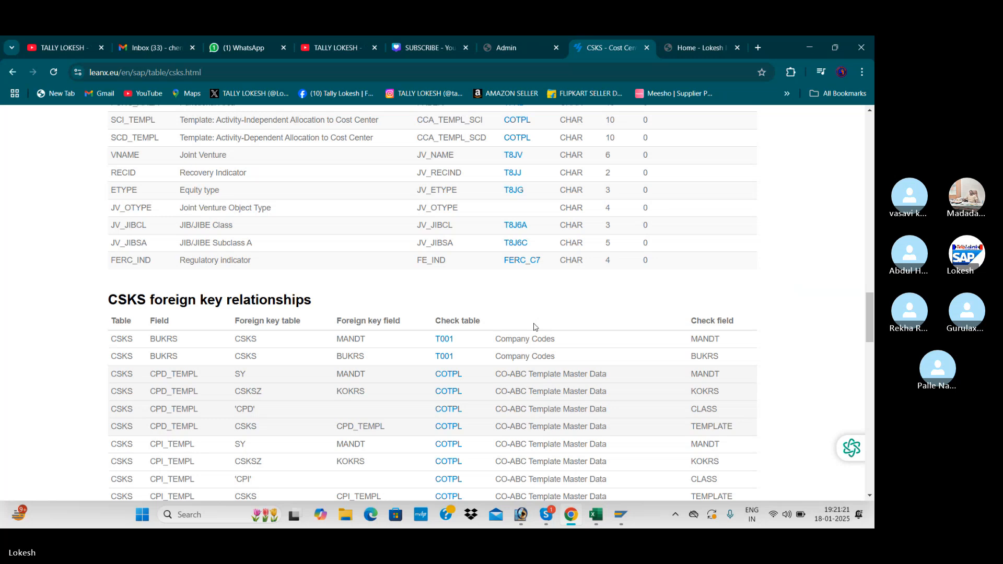
{"action": "scroll", "coordinate": [480, 324], "scroll_direction": "down", "scroll_amount": 2}
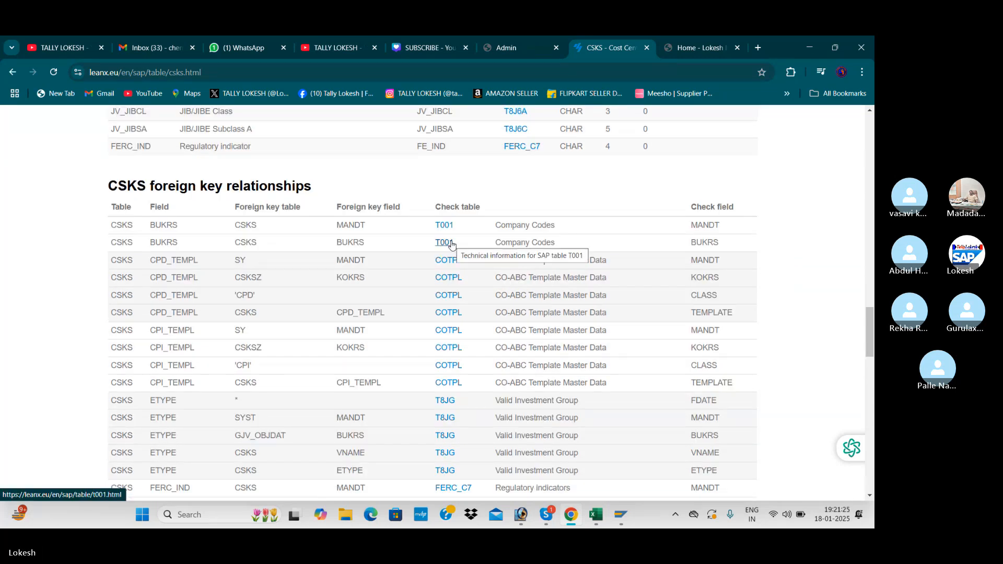
{"action": "scroll", "coordinate": [455, 266], "scroll_direction": "down", "scroll_amount": 3}
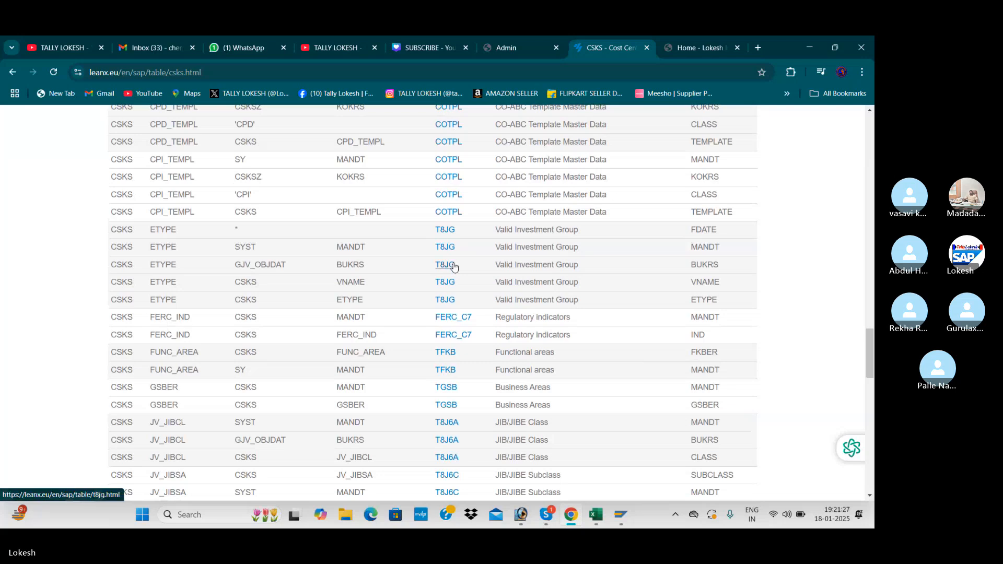
{"action": "scroll", "coordinate": [455, 266], "scroll_direction": "down", "scroll_amount": 2}
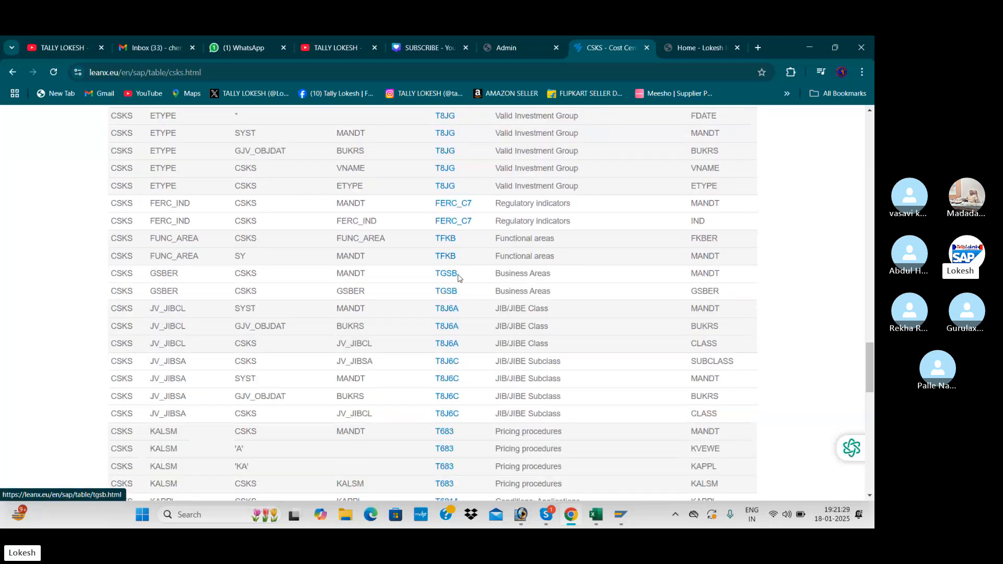
{"action": "scroll", "coordinate": [454, 269], "scroll_direction": "up", "scroll_amount": 15}
{"action": "scroll", "coordinate": [459, 280], "scroll_direction": "up", "scroll_amount": 12}
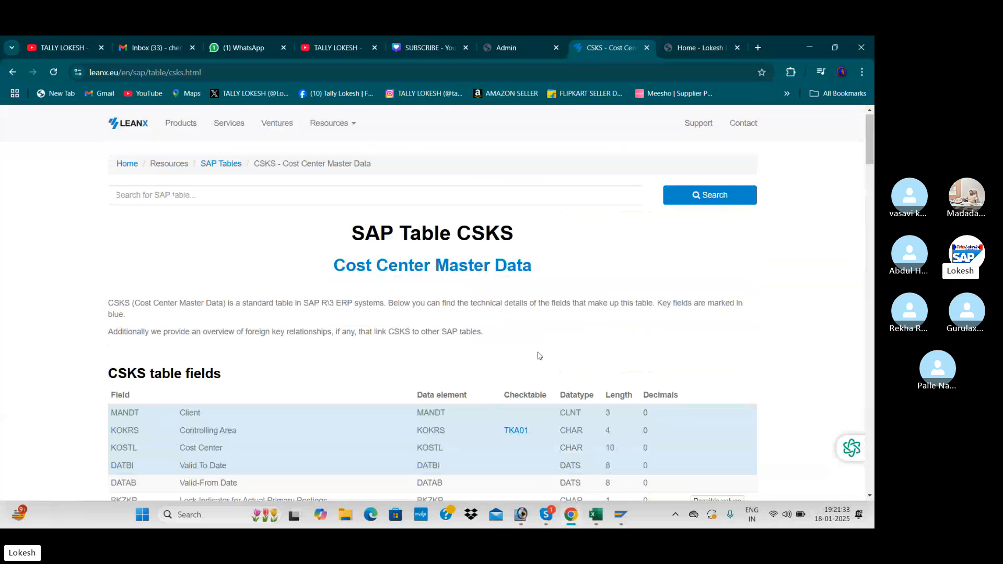
Step: Return to the Google results, look over the discussions and forums, and switch back to the TGSB entries in SAP
{"action": "left_click", "coordinate": [12, 72]}
{"action": "scroll", "coordinate": [394, 249], "scroll_direction": "down", "scroll_amount": 5}
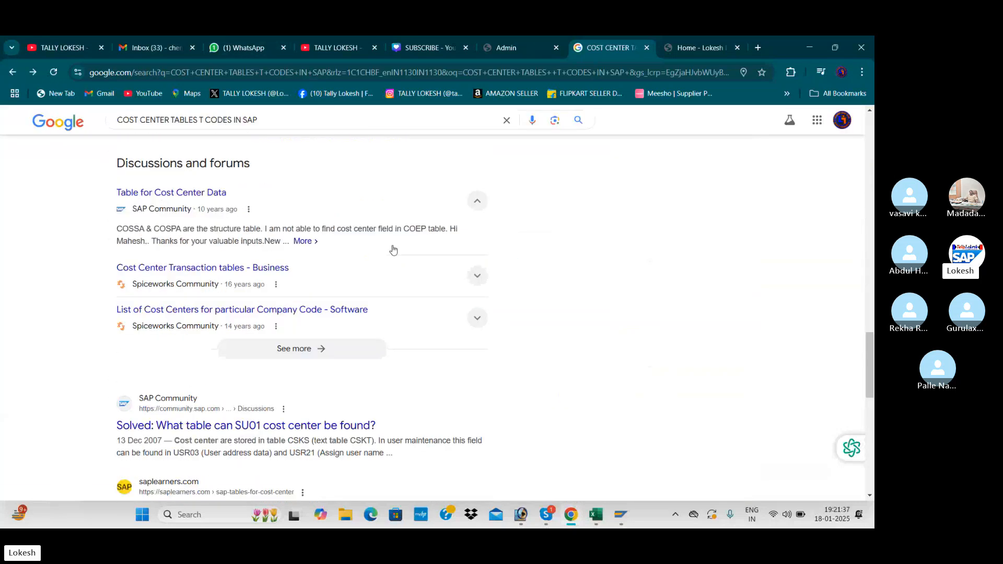
{"action": "key", "text": "alt+Tab"}
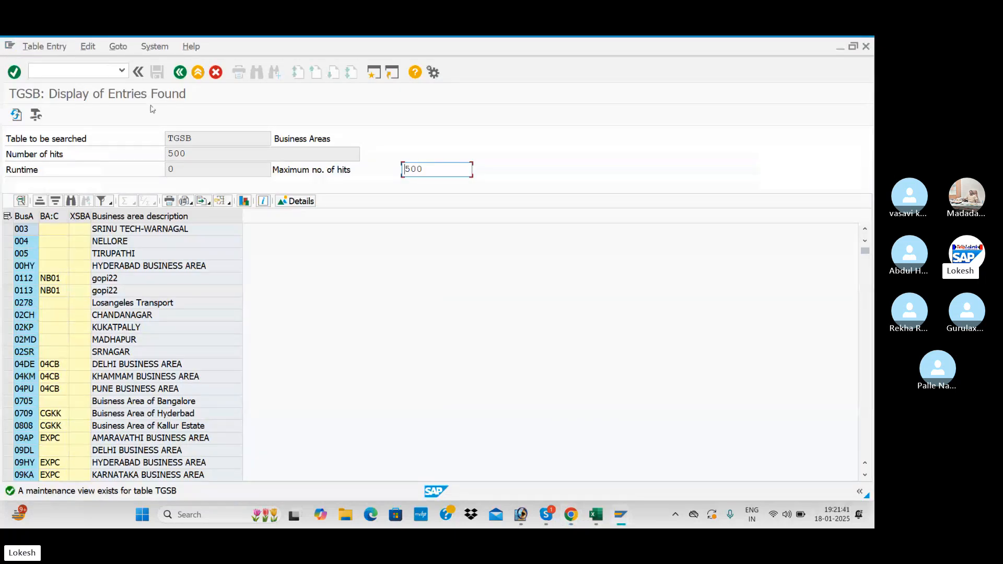
Step: Leave the TGSB entries and return to the SAP Easy Access screen with the command /N
{"action": "left_click", "coordinate": [89, 71]}
{"action": "type", "text": "/N"}
{"action": "key", "text": "Return"}
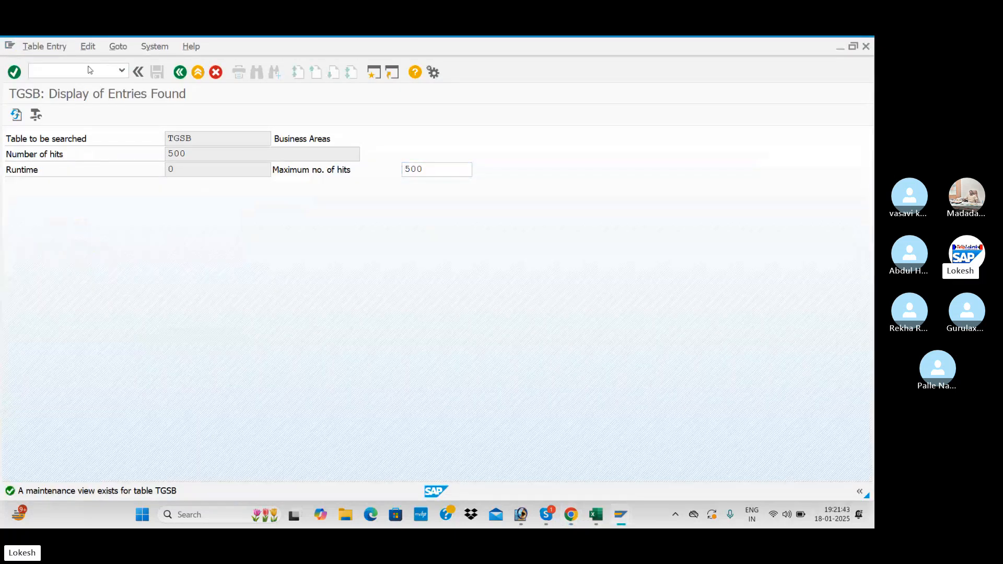
Step: Switch to the SAP CONTENT CONFIGURATION workbook in Excel and review the GL, customer and vendor master data tables on the TABLES sheet
{"action": "key", "text": "alt+Tab"}
{"action": "key", "text": "alt+Tab"}
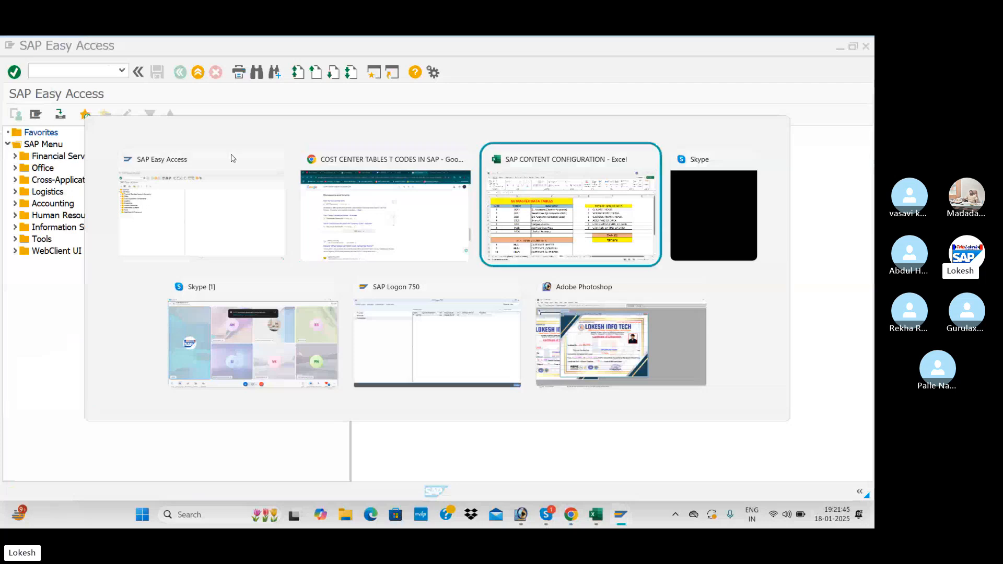
{"action": "scroll", "coordinate": [542, 298], "scroll_direction": "down", "scroll_amount": 1}
{"action": "scroll", "coordinate": [542, 298], "scroll_direction": "down", "scroll_amount": 1}
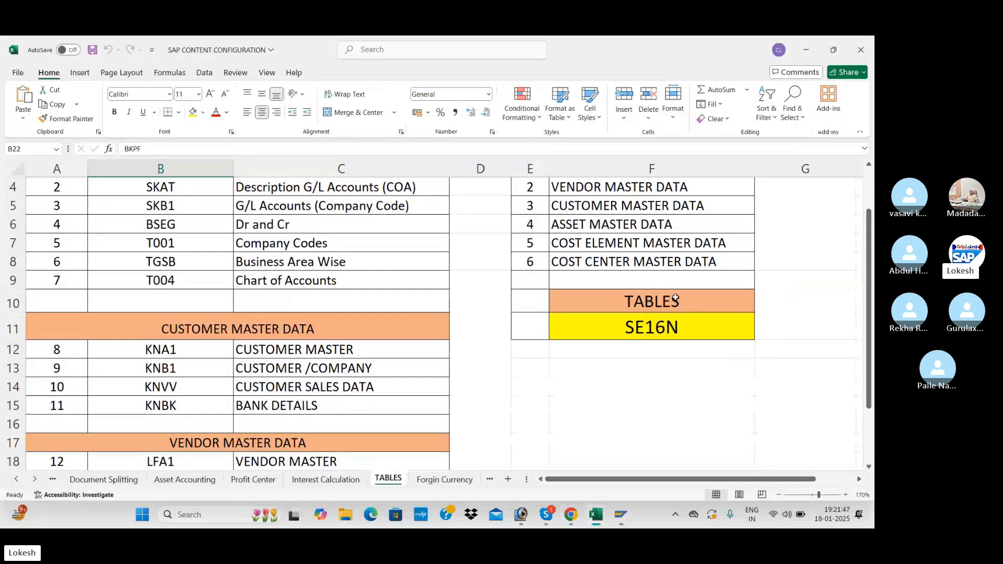
{"action": "scroll", "coordinate": [677, 298], "scroll_direction": "up", "scroll_amount": 1}
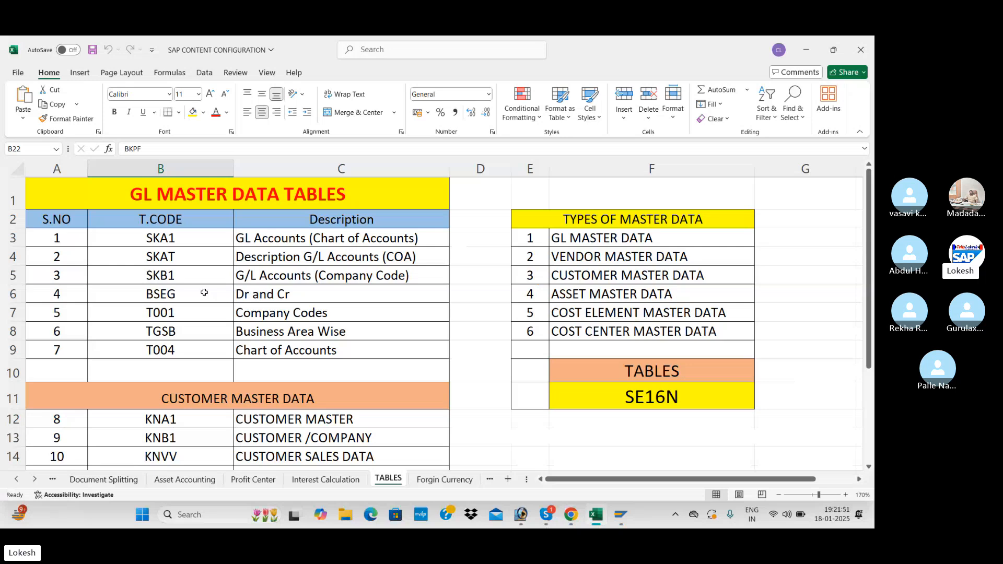
{"action": "scroll", "coordinate": [253, 250], "scroll_direction": "down", "scroll_amount": 2}
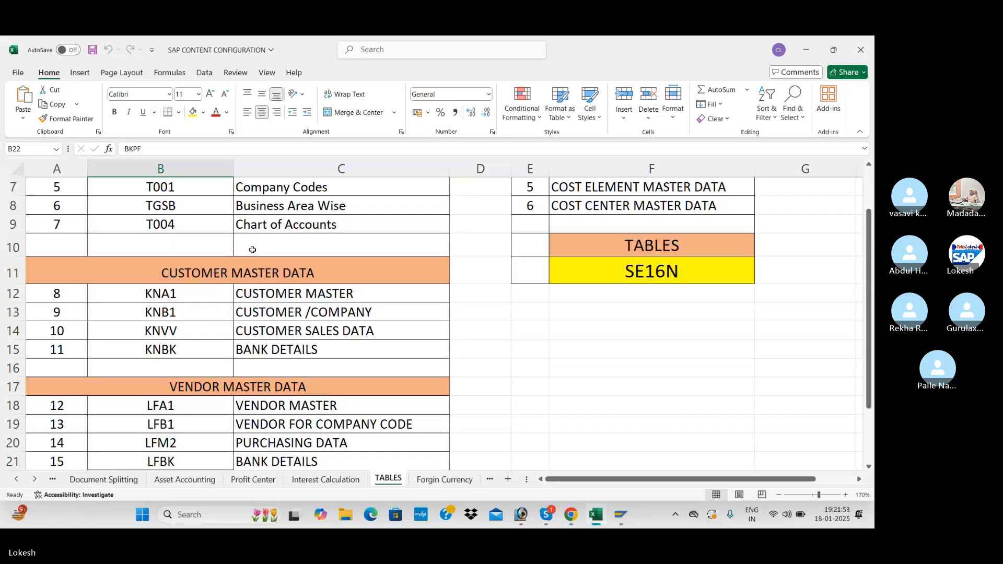
{"action": "scroll", "coordinate": [252, 250], "scroll_direction": "down", "scroll_amount": 3}
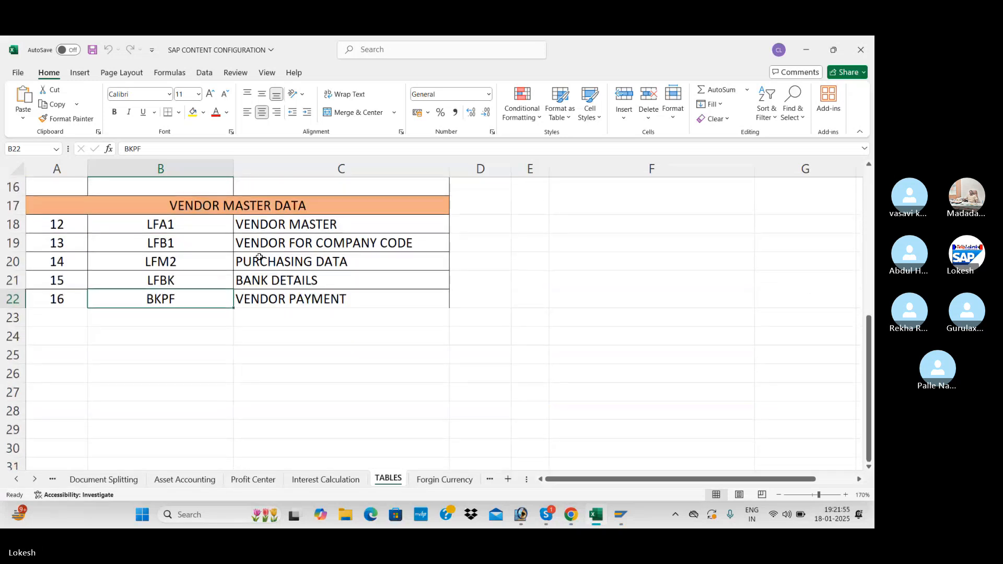
{"action": "scroll", "coordinate": [257, 303], "scroll_direction": "up", "scroll_amount": 5}
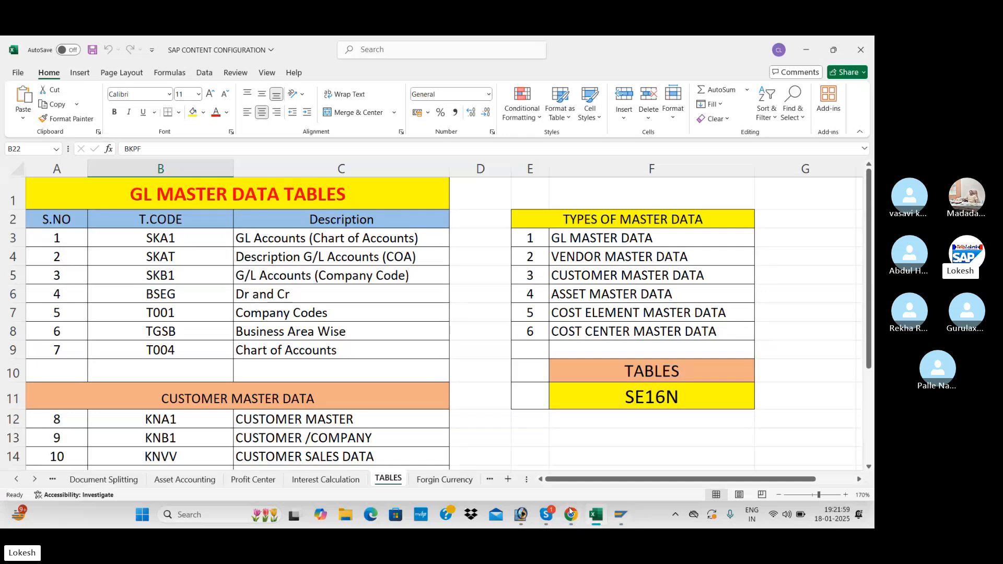
Step: Switch to the SAP BATCH 14 call window in Skype
{"action": "mouse_move", "coordinate": [561, 518]}
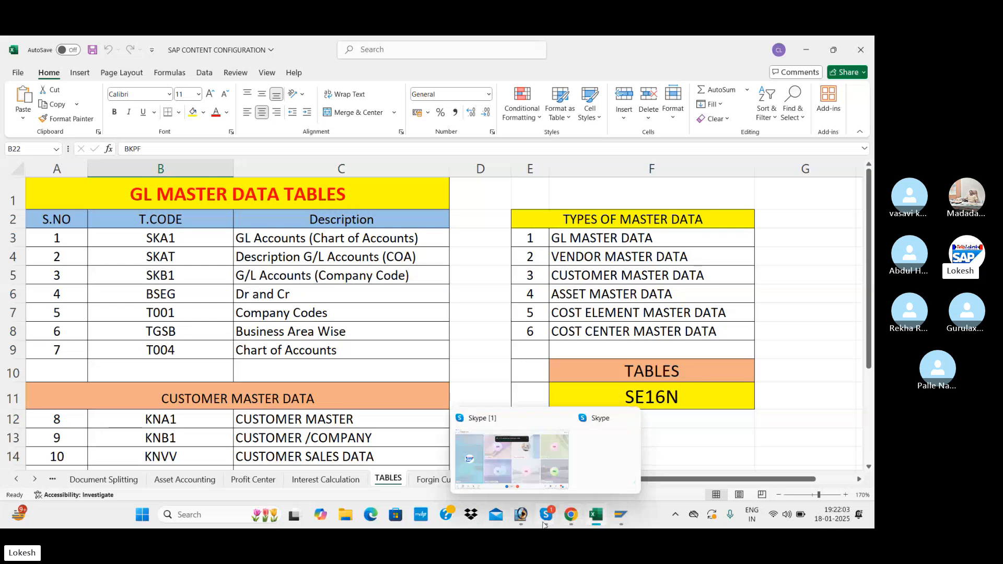
{"action": "left_click", "coordinate": [530, 474]}
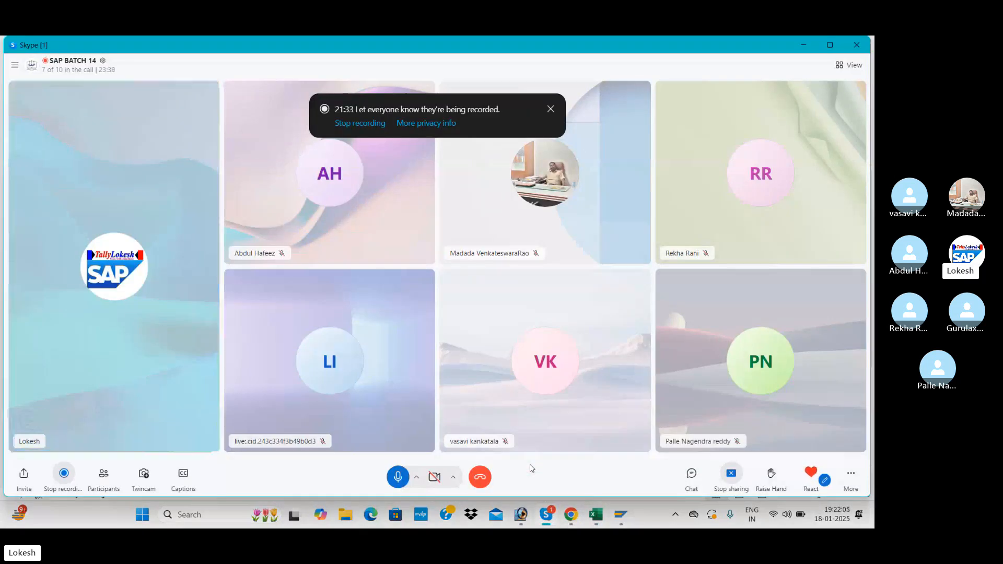